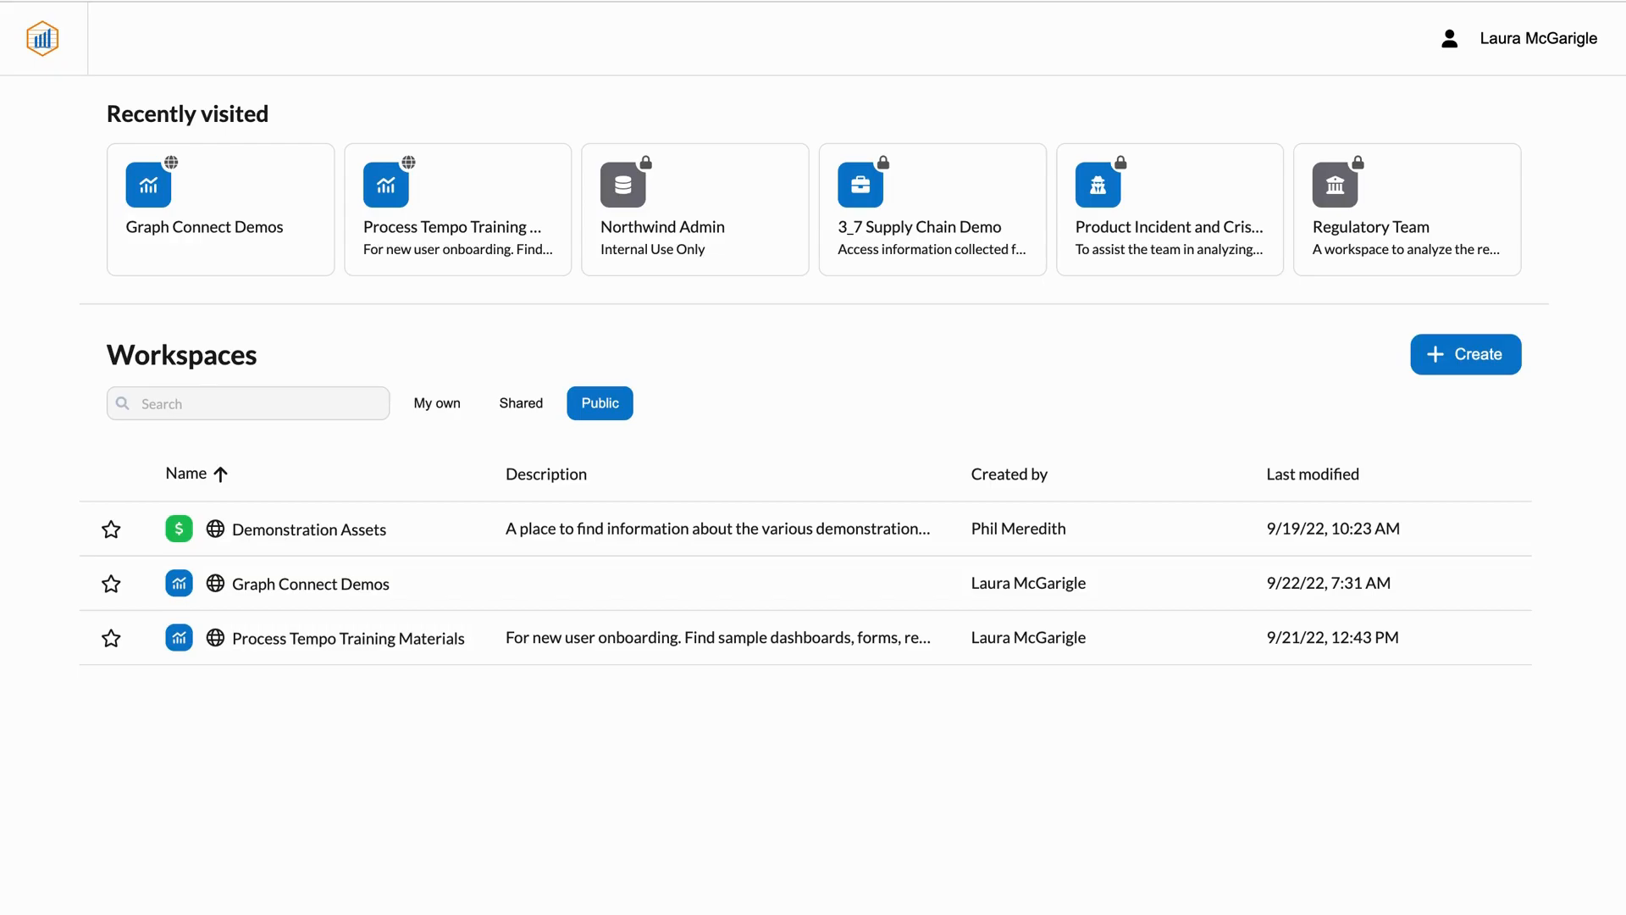
# Step: Look through the own, shared and public workspaces, and open the public Process Tempo Training Materials workspace
pyautogui.click(436, 407)
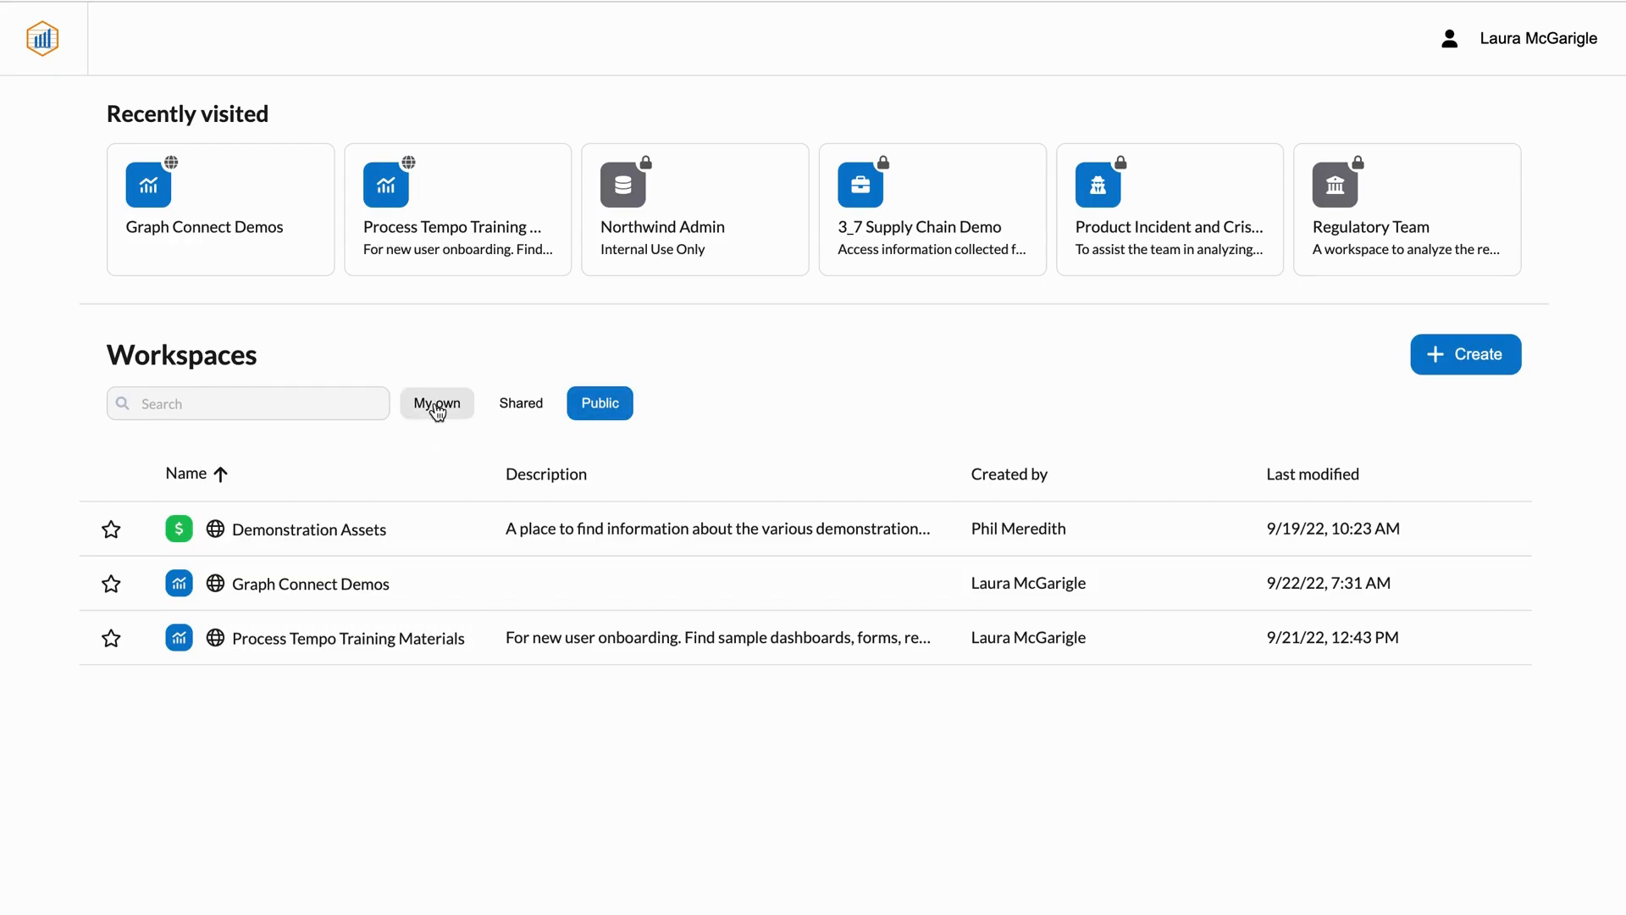
pyautogui.click(521, 405)
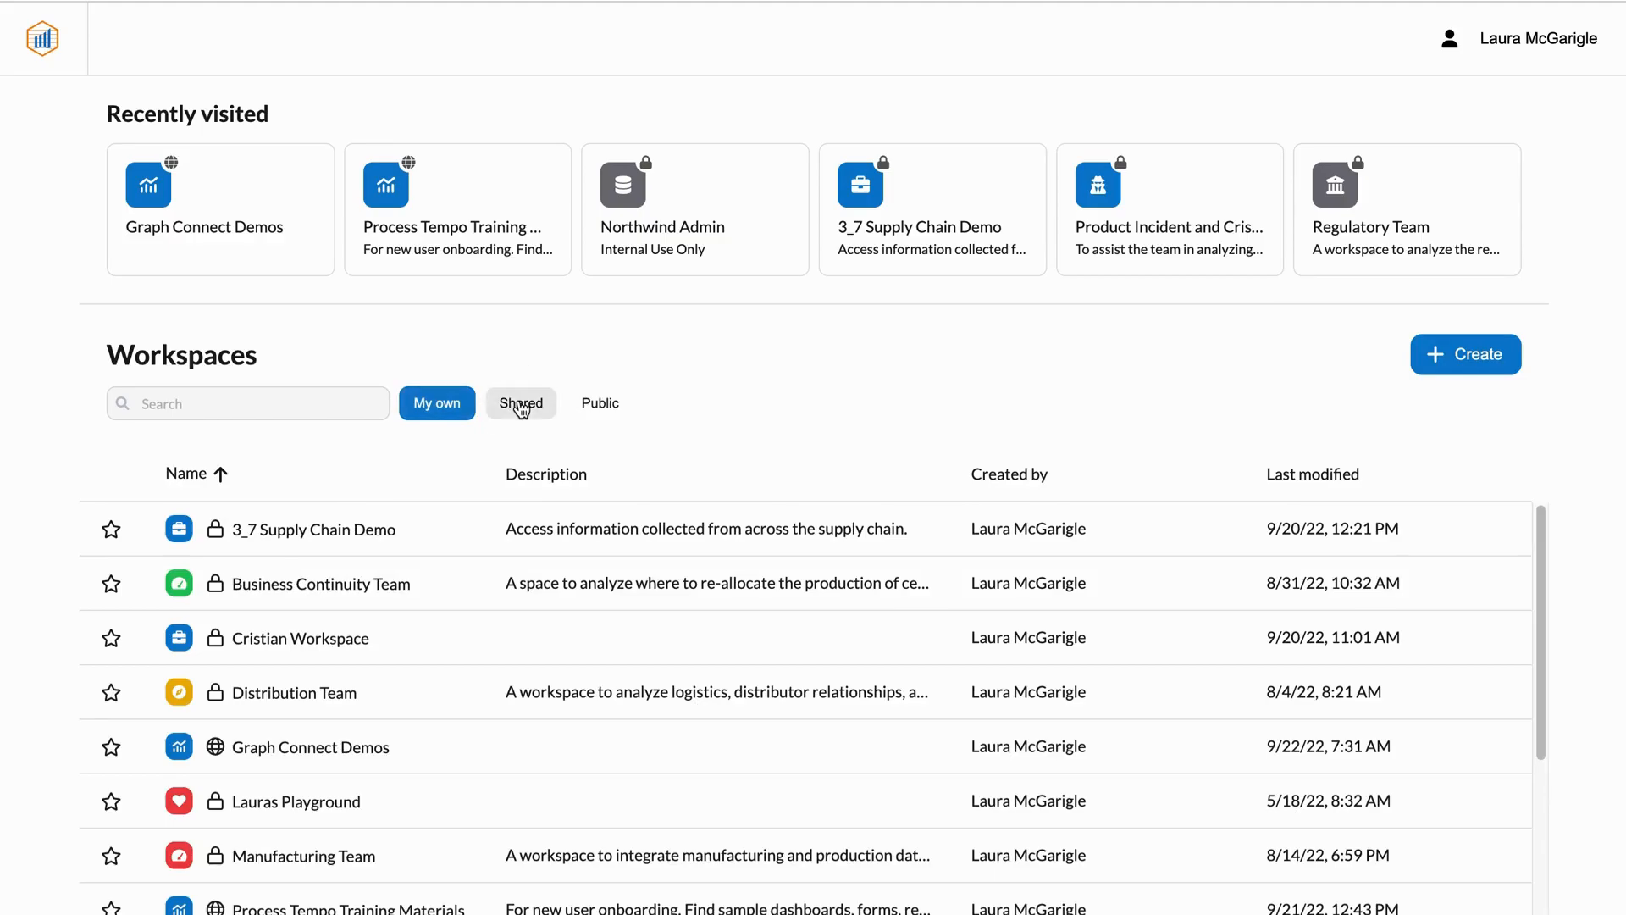
pyautogui.click(615, 412)
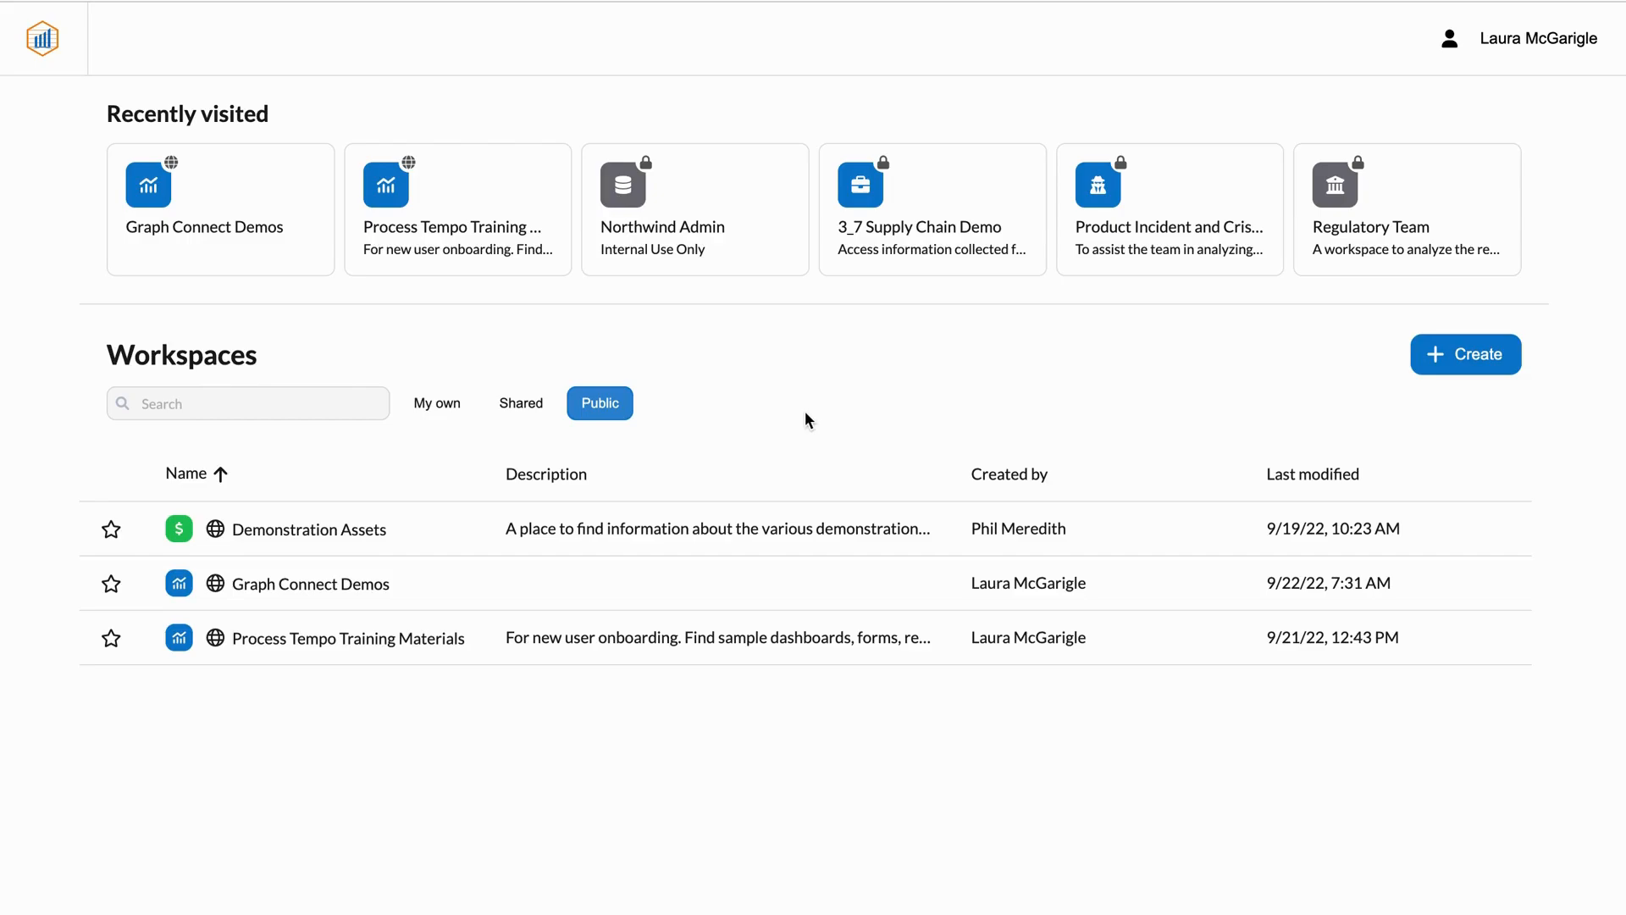
pyautogui.click(364, 644)
pyautogui.click(448, 559)
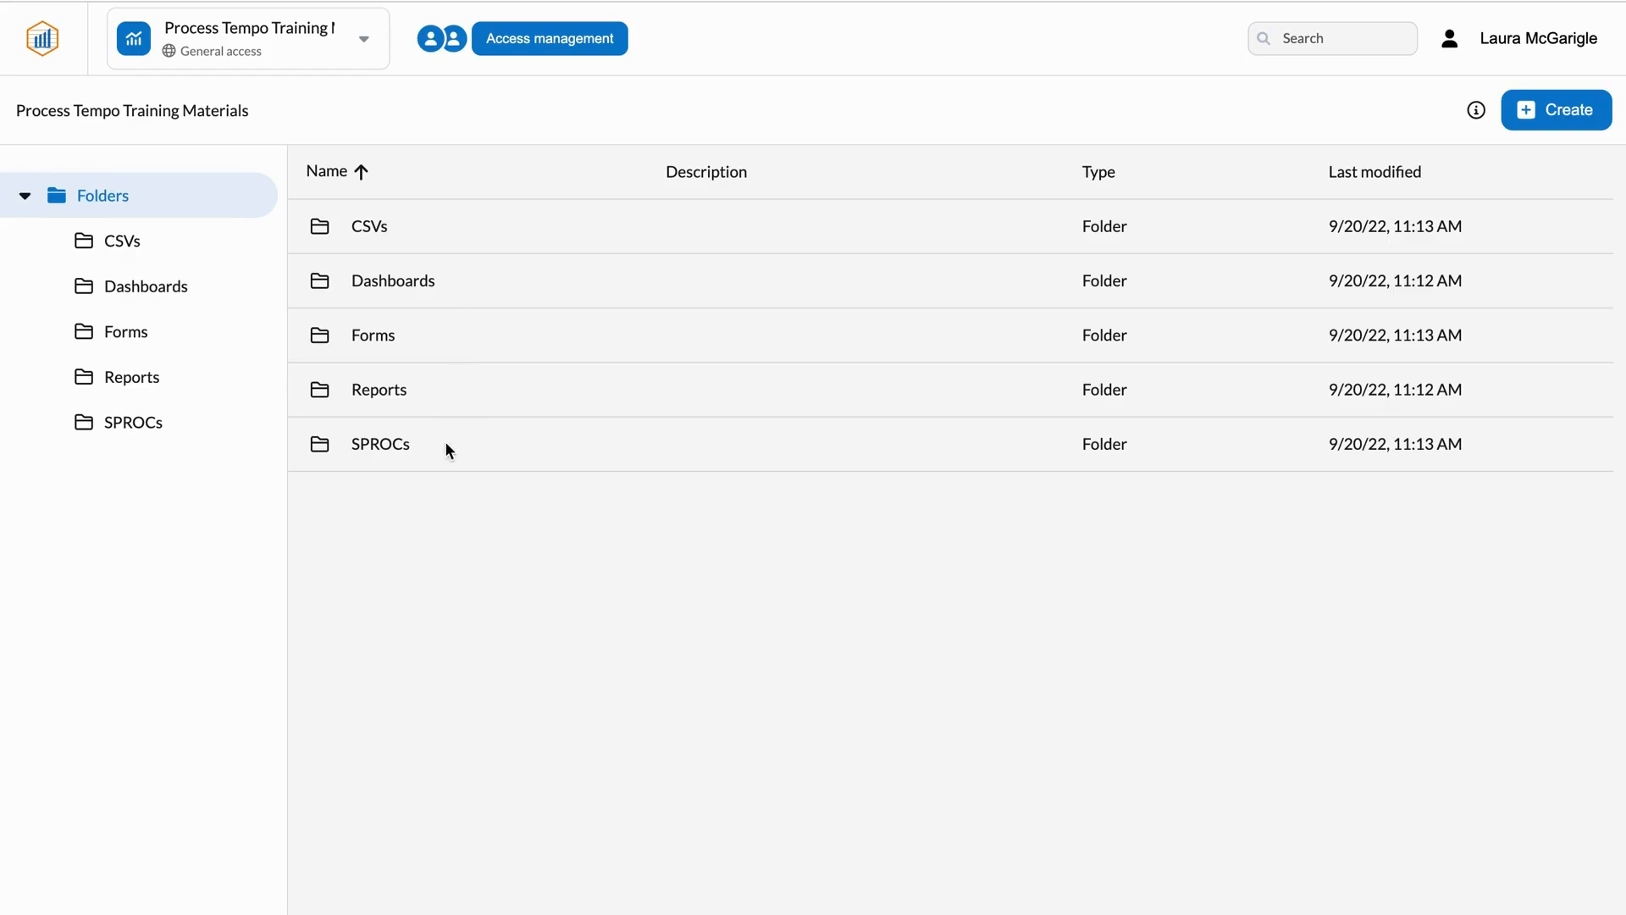
# Step: Browse the contents of the workspace's Dashboards, Forms, Reports and SPROCs folders
pyautogui.click(415, 293)
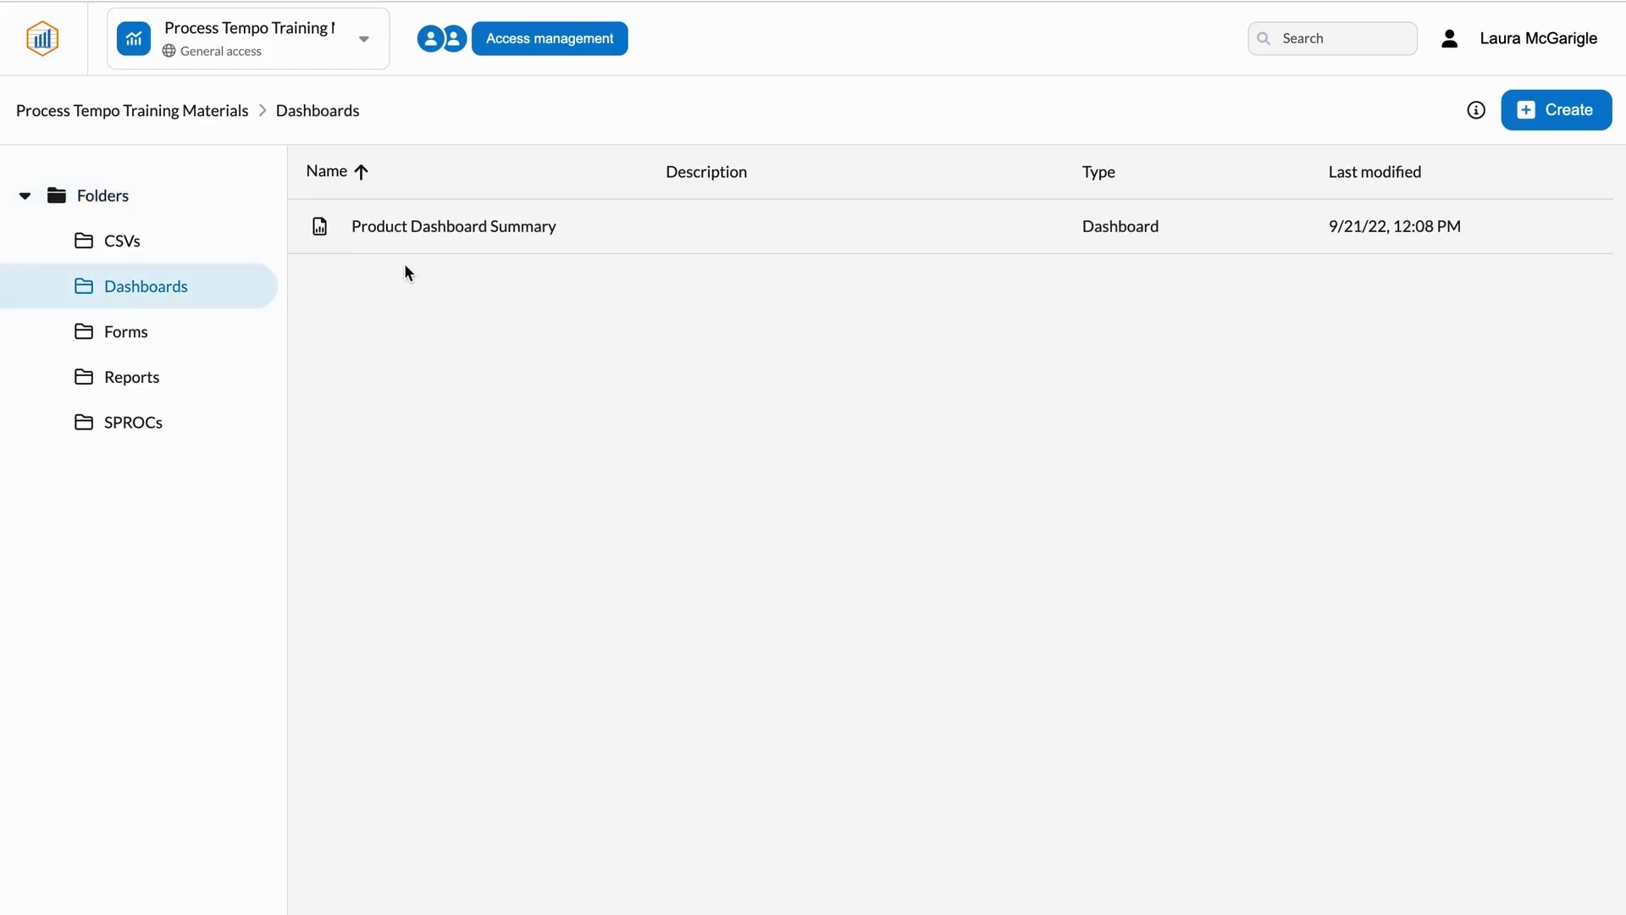
pyautogui.click(154, 329)
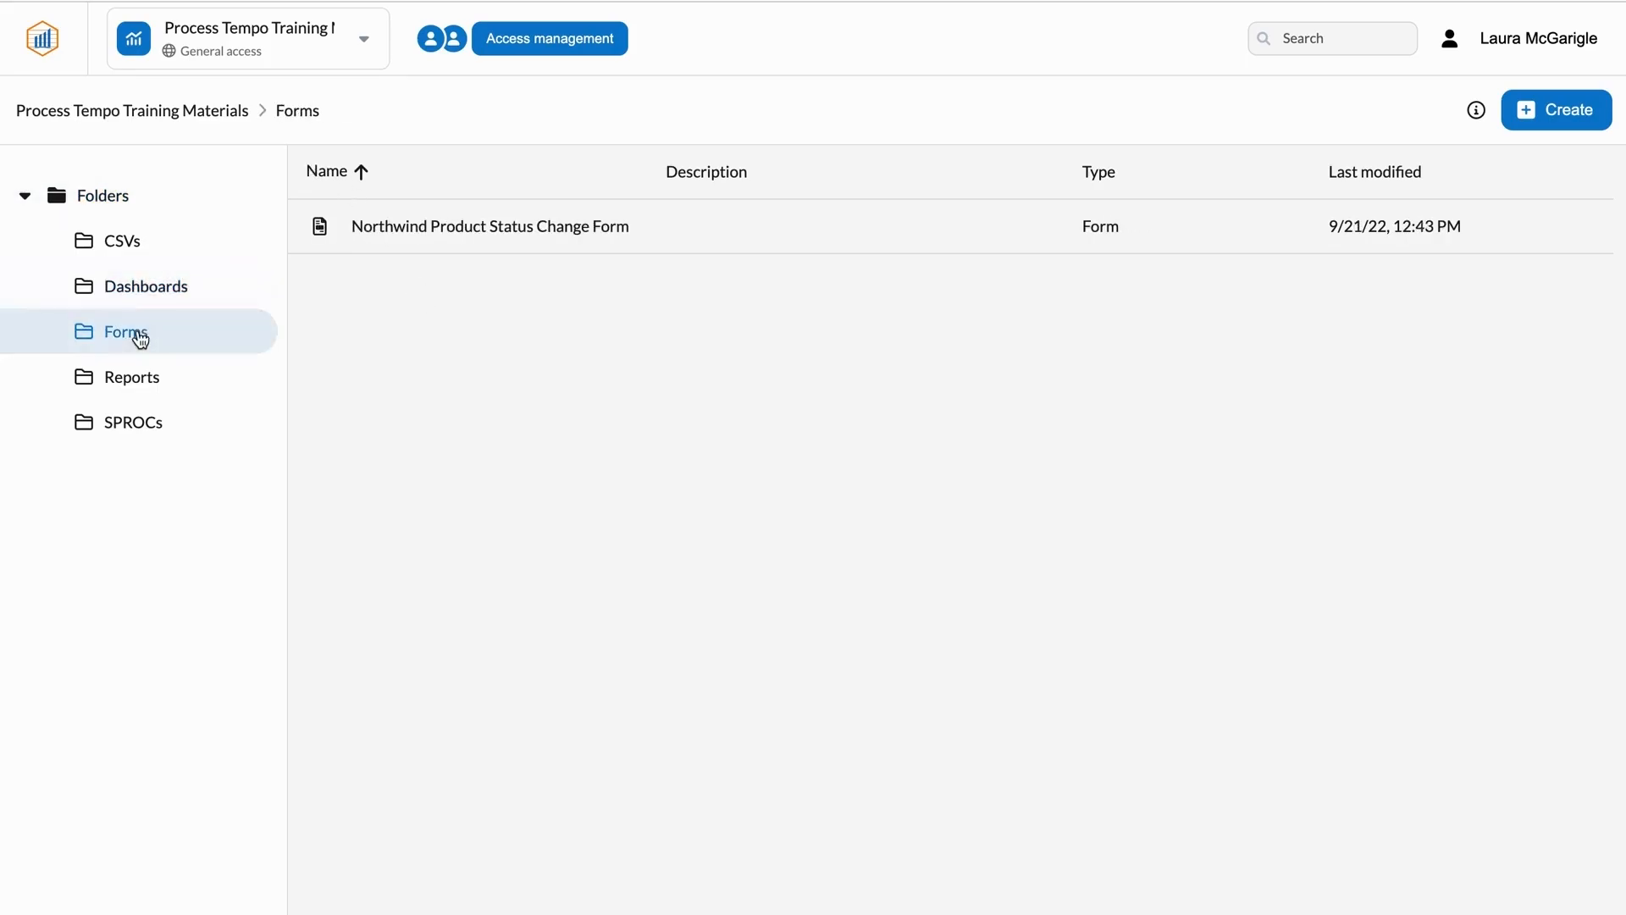
pyautogui.click(159, 384)
pyautogui.click(160, 423)
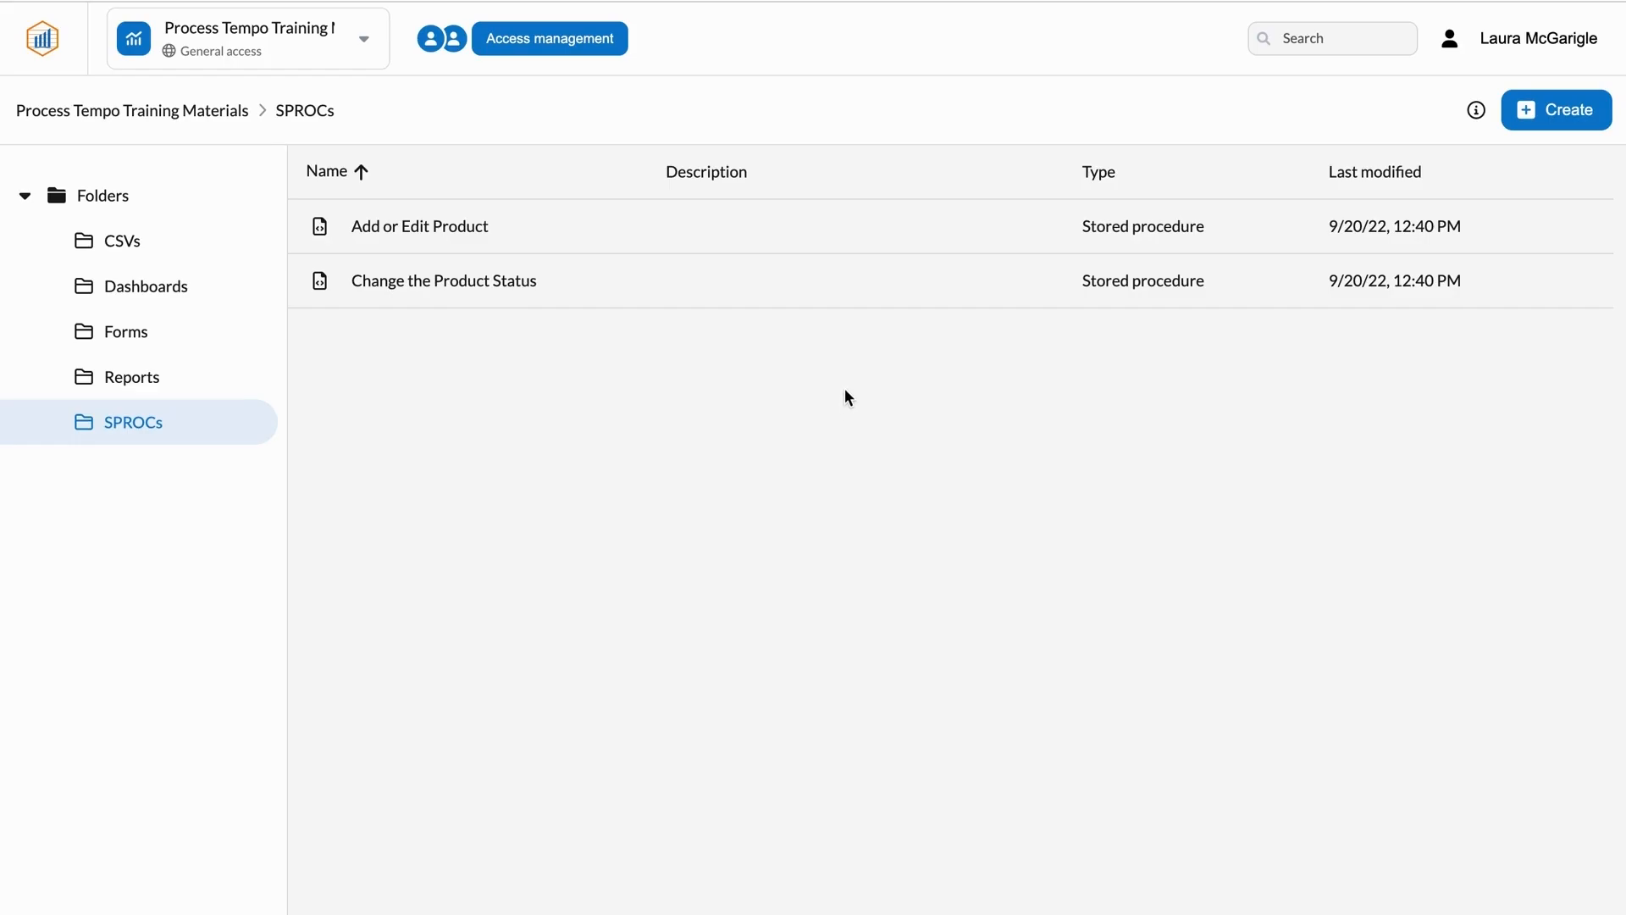
# Step: Examine the workspace's member access and the contents of its Reports folder
pyautogui.click(605, 49)
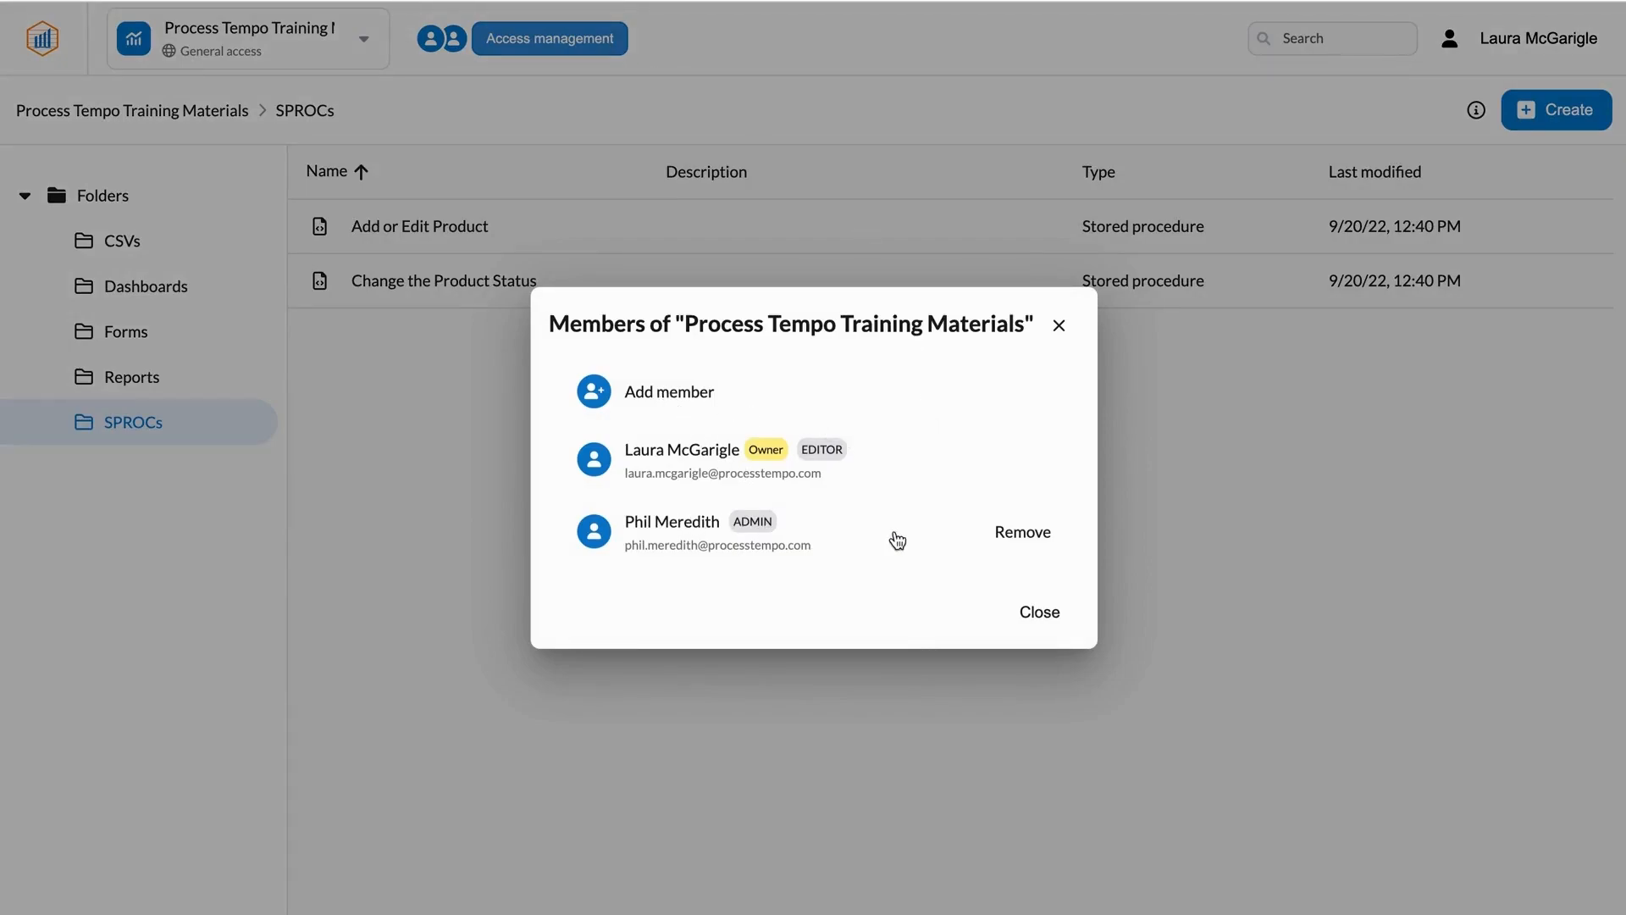
pyautogui.click(683, 381)
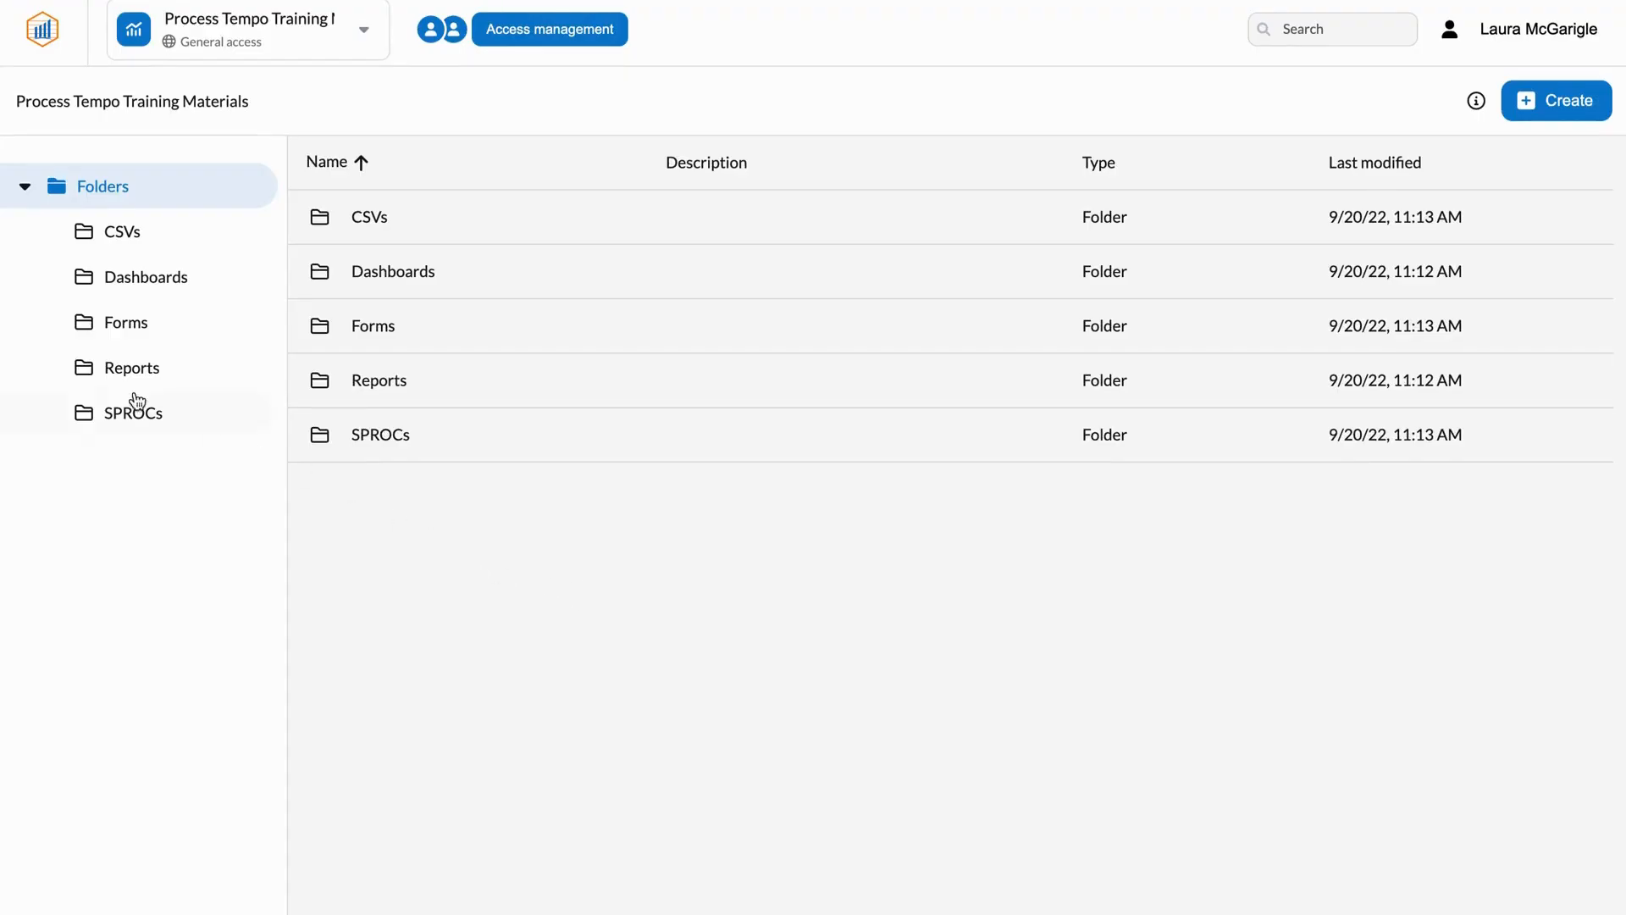
pyautogui.click(118, 370)
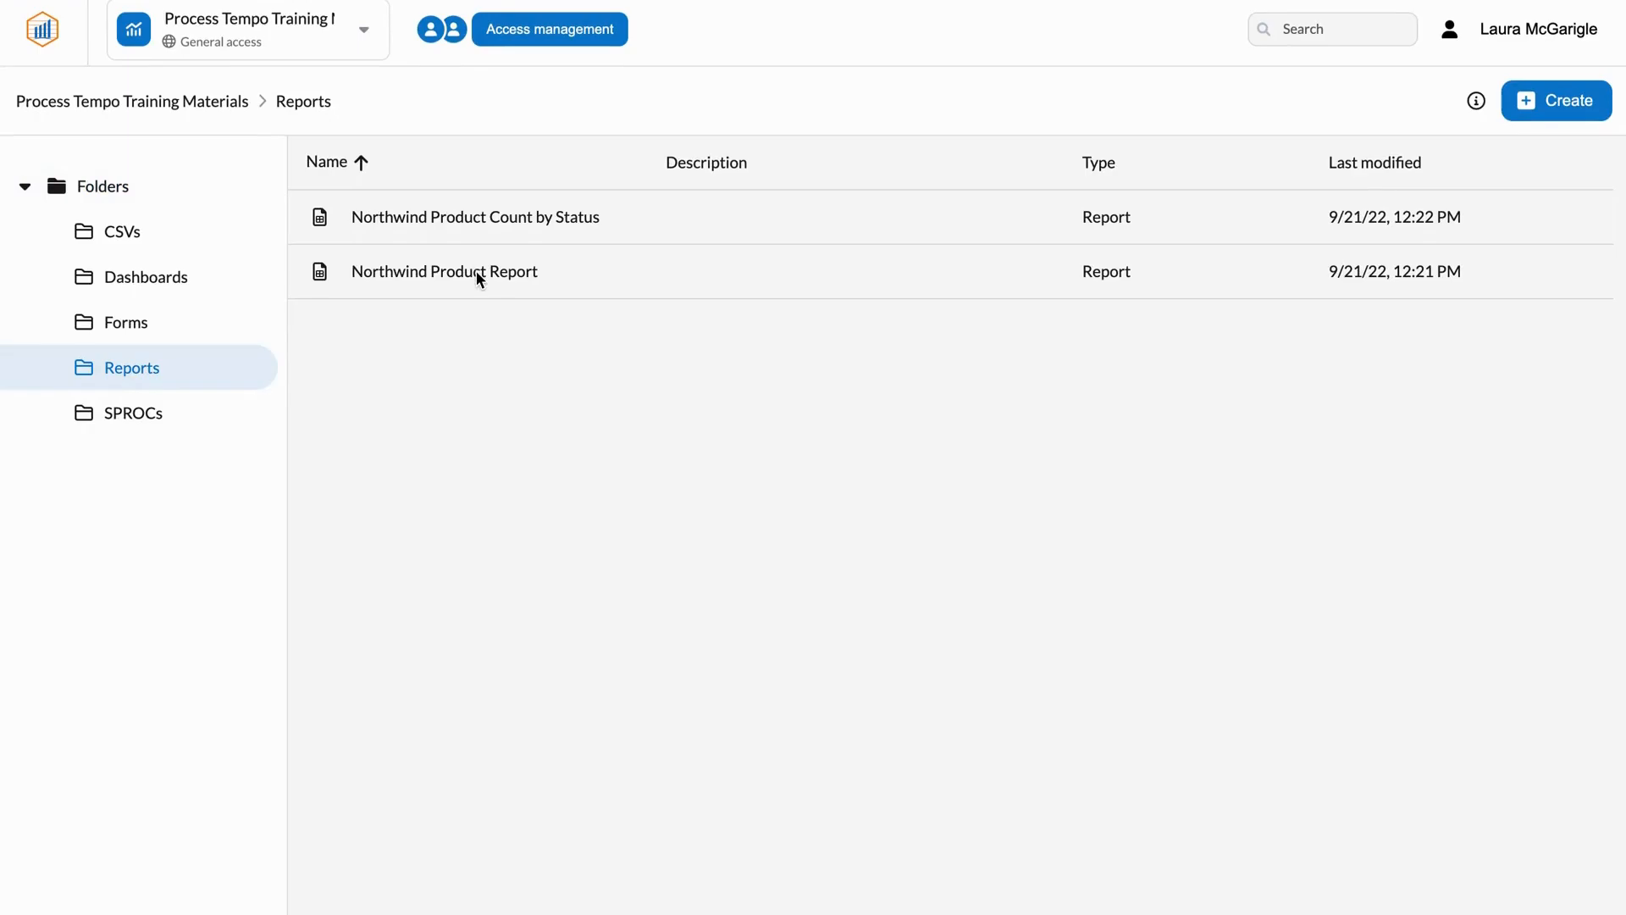
pyautogui.click(124, 201)
# Step: Create a dashboard in the Dashboards folder named "Process Tempo Training" with the description "For Demo"
pyautogui.click(136, 279)
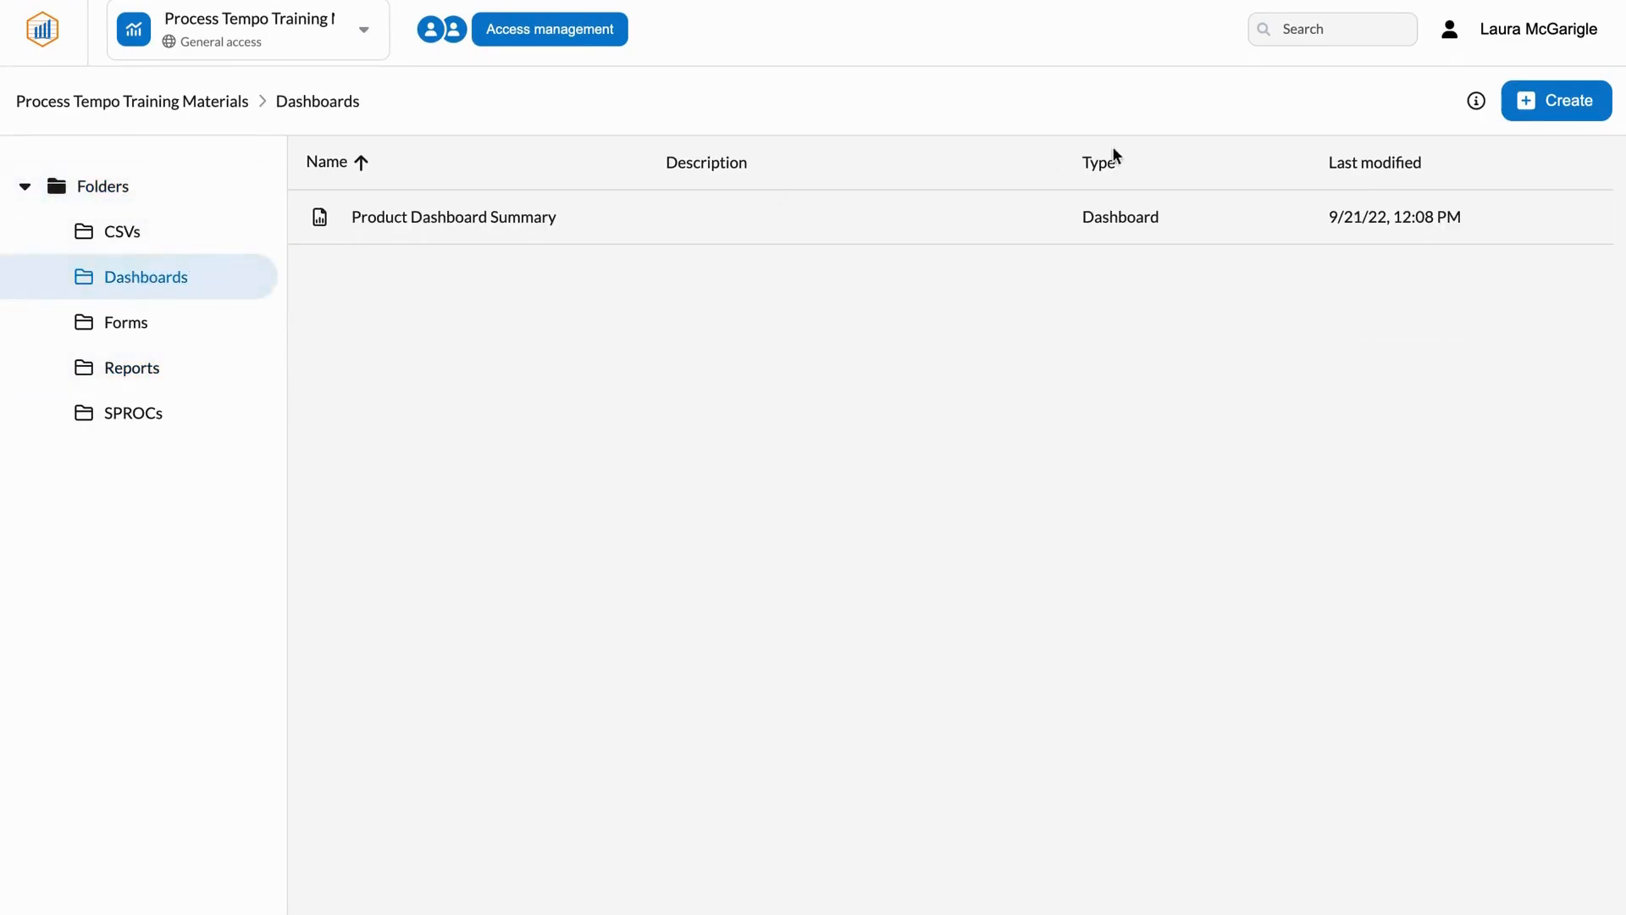
pyautogui.click(1559, 101)
pyautogui.click(1525, 242)
pyautogui.click(904, 433)
pyautogui.write('Process ')
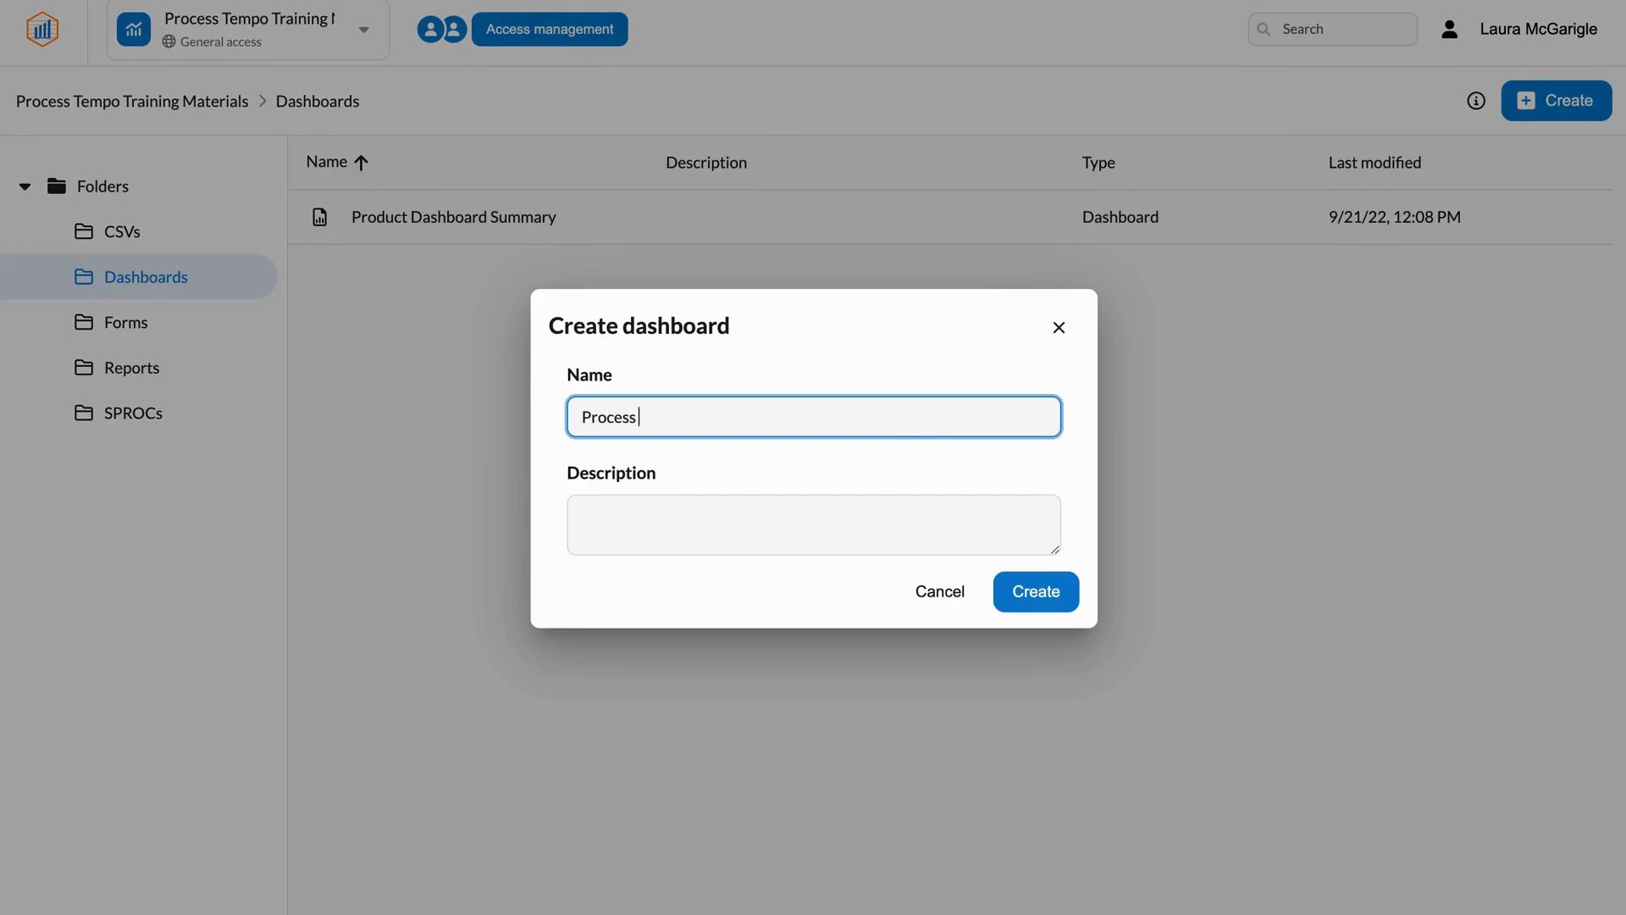
pyautogui.write('Tempo Training')
pyautogui.press('Tab')
pyautogui.write('For Demo')
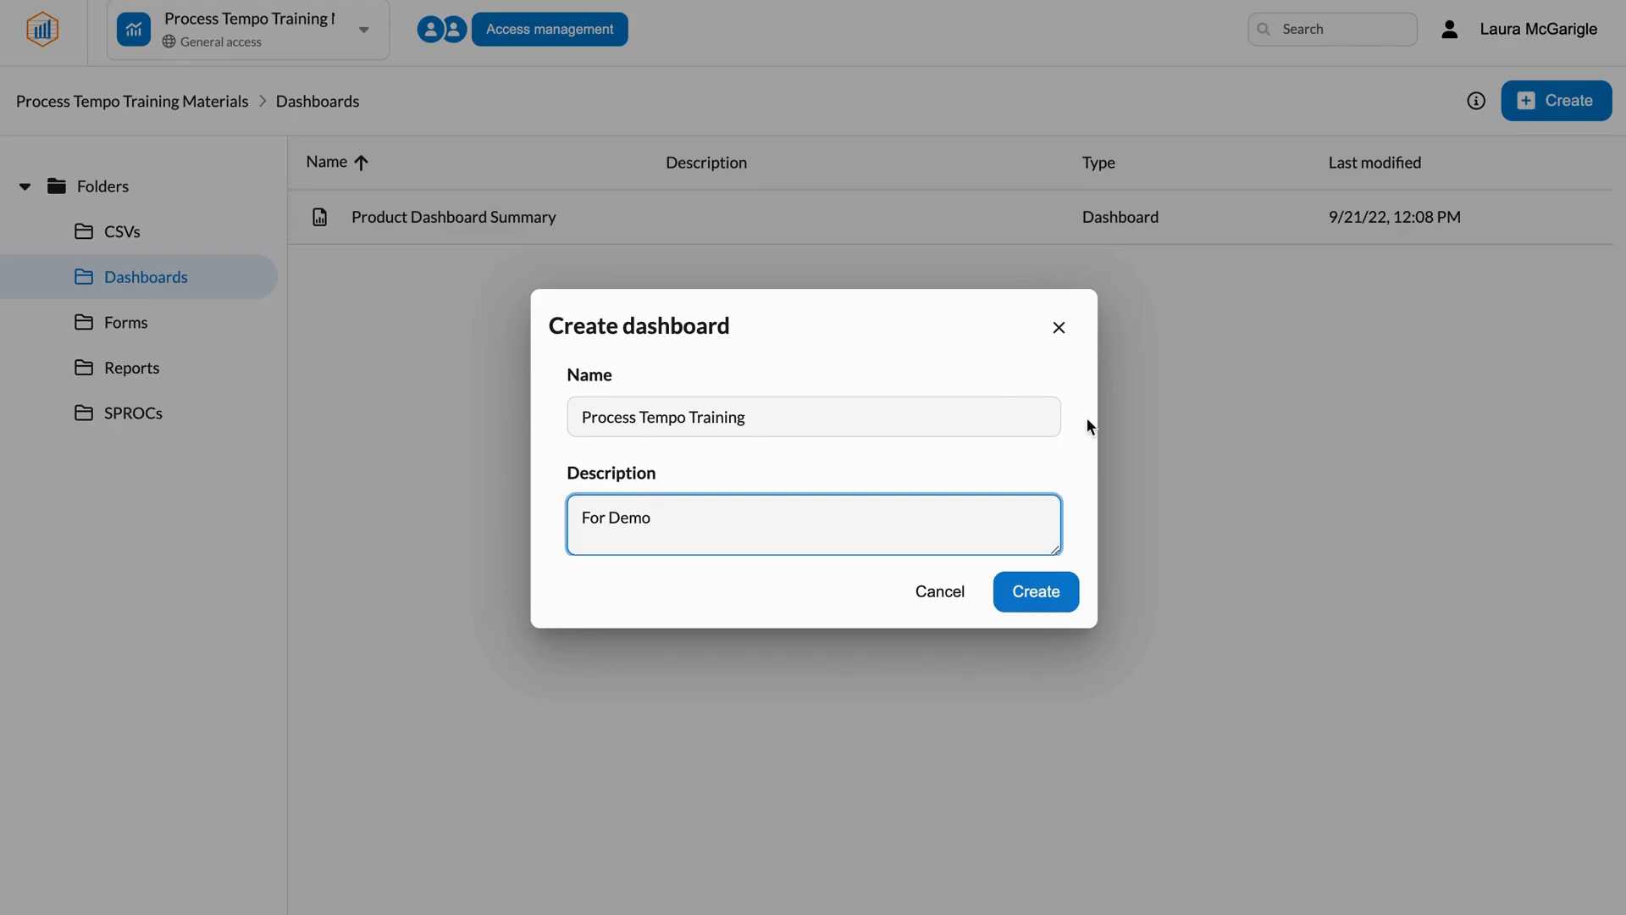
pyautogui.click(1051, 602)
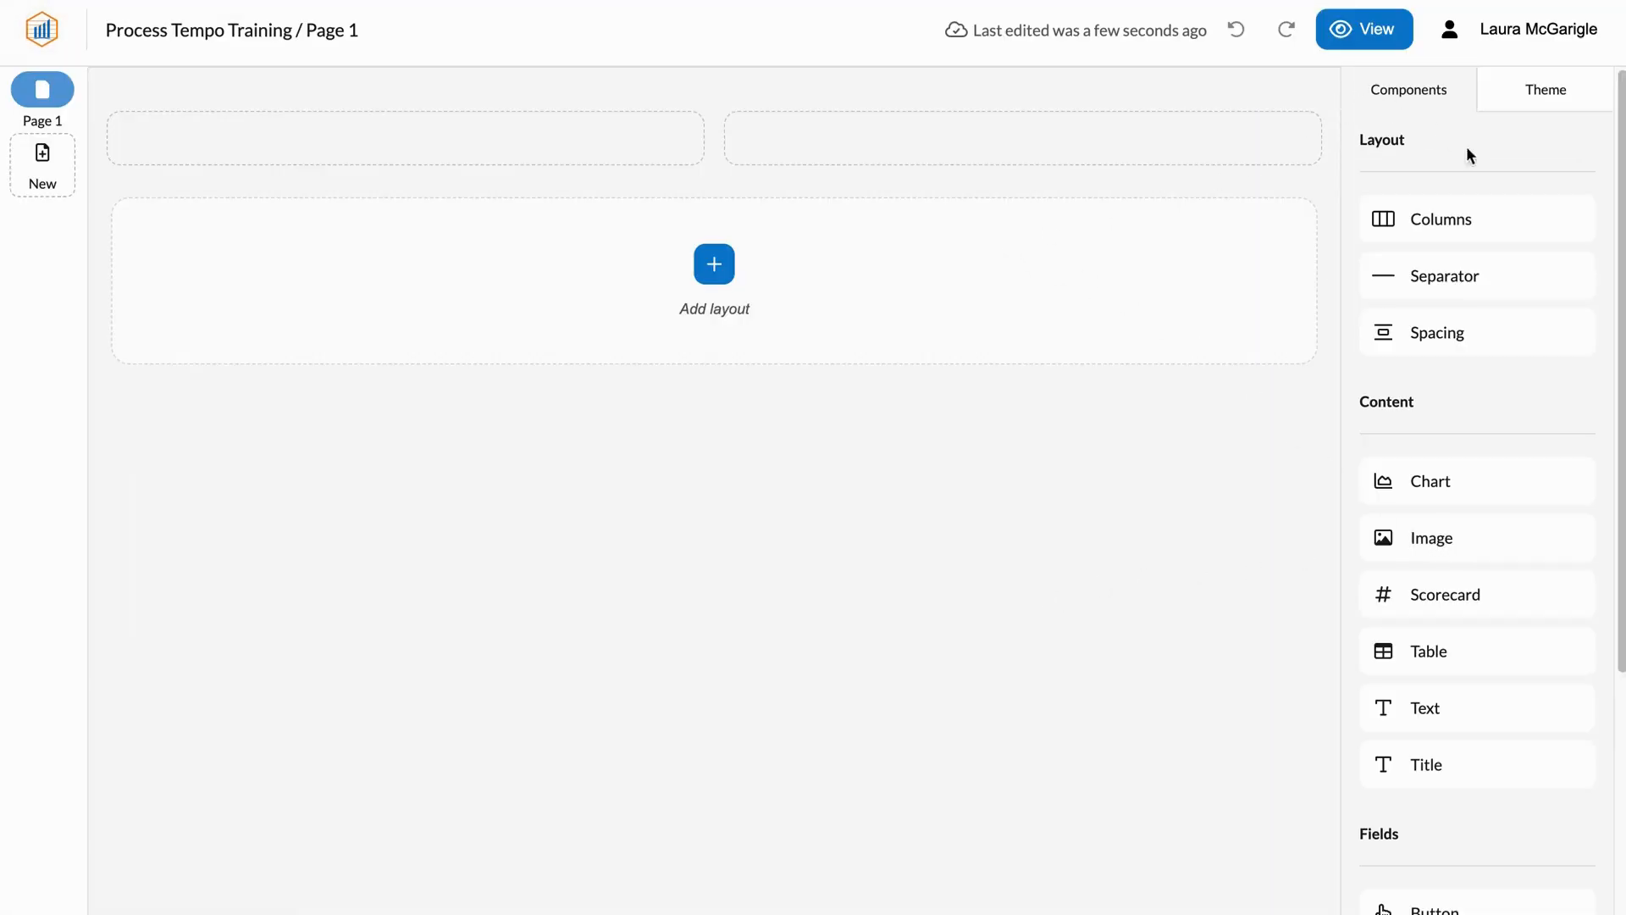
# Step: Add a second two-column row to the page and narrow the first column of both rows, most strongly in the upper row
pyautogui.moveTo(1440, 221); pyautogui.dragTo(729, 218)
pyautogui.moveTo(715, 141); pyautogui.dragTo(428, 146)
pyautogui.moveTo(926, 214); pyautogui.dragTo(656, 219)
# Step: Add an image to the upper row's narrow column and paste in the Sunny Snacks logo's image URL
pyautogui.moveTo(1456, 537); pyautogui.dragTo(390, 183)
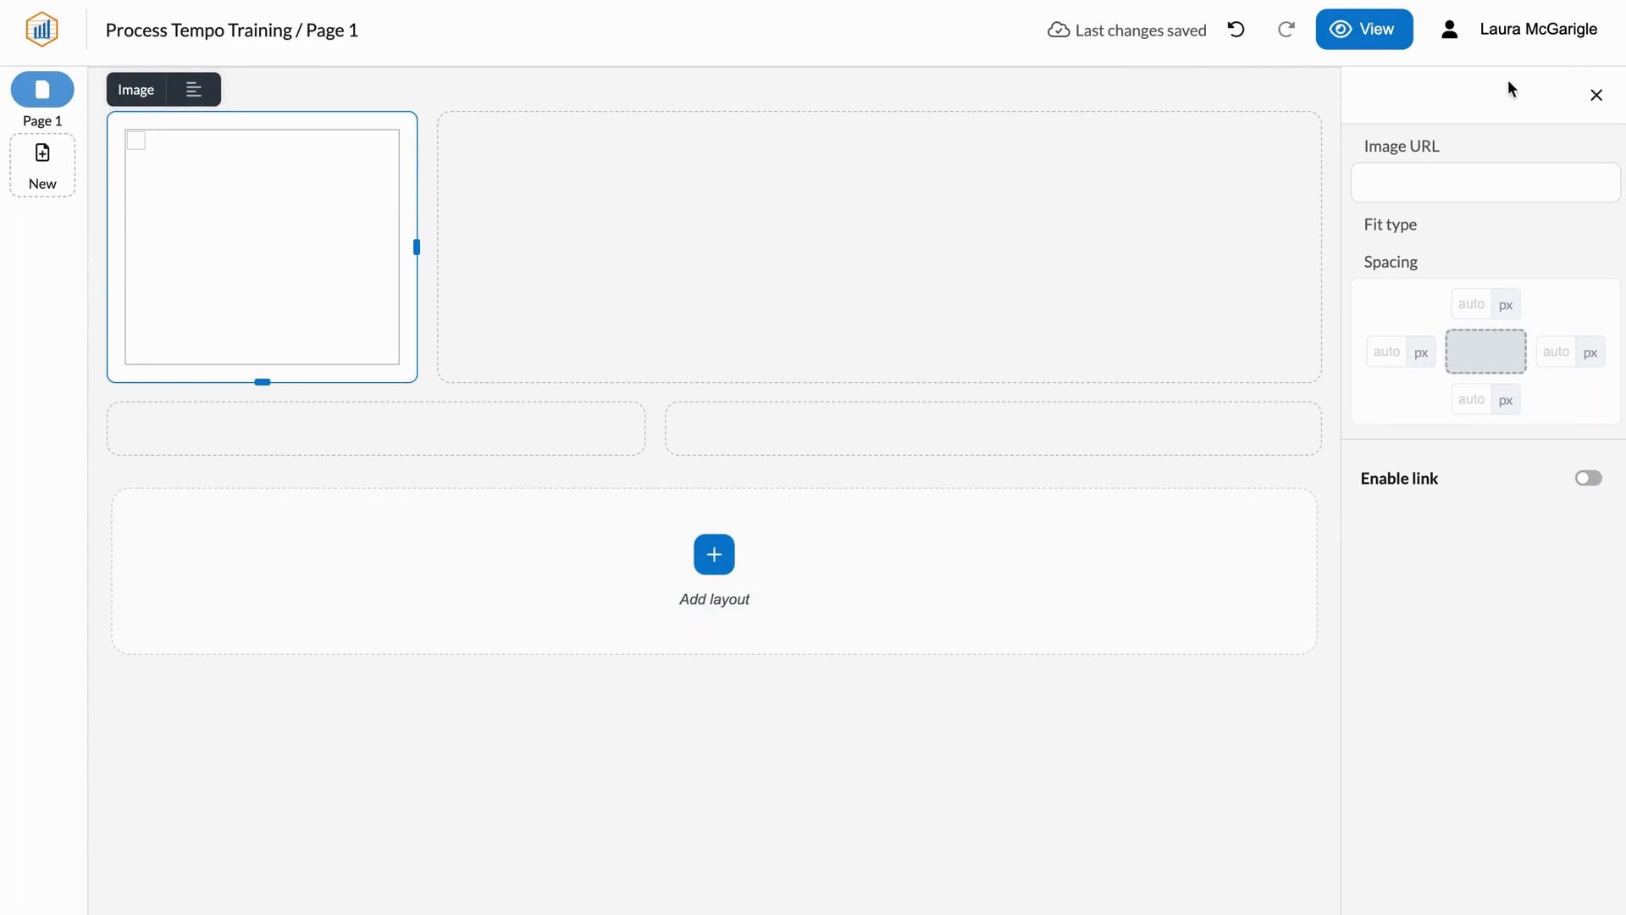
pyautogui.click(1437, 183)
pyautogui.hotkey('ctrl', 'v')
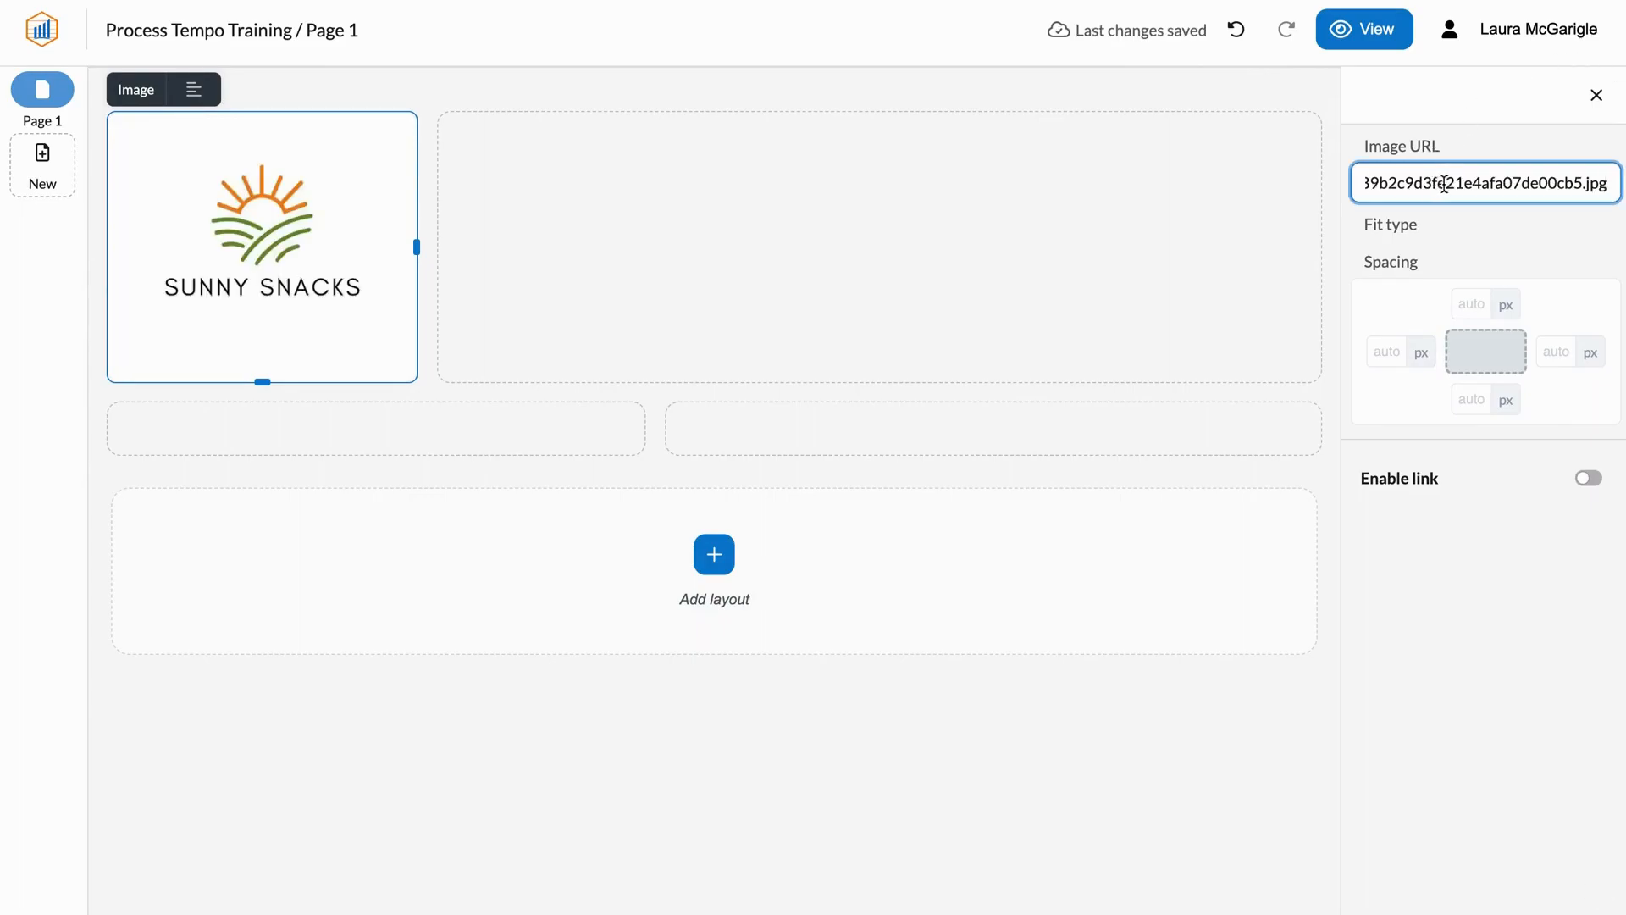
pyautogui.click(1596, 95)
# Step: Add a chart to the second row's first column and set its data source to Northwind Product Count by Status
pyautogui.scroll(-1, 1479, 670)
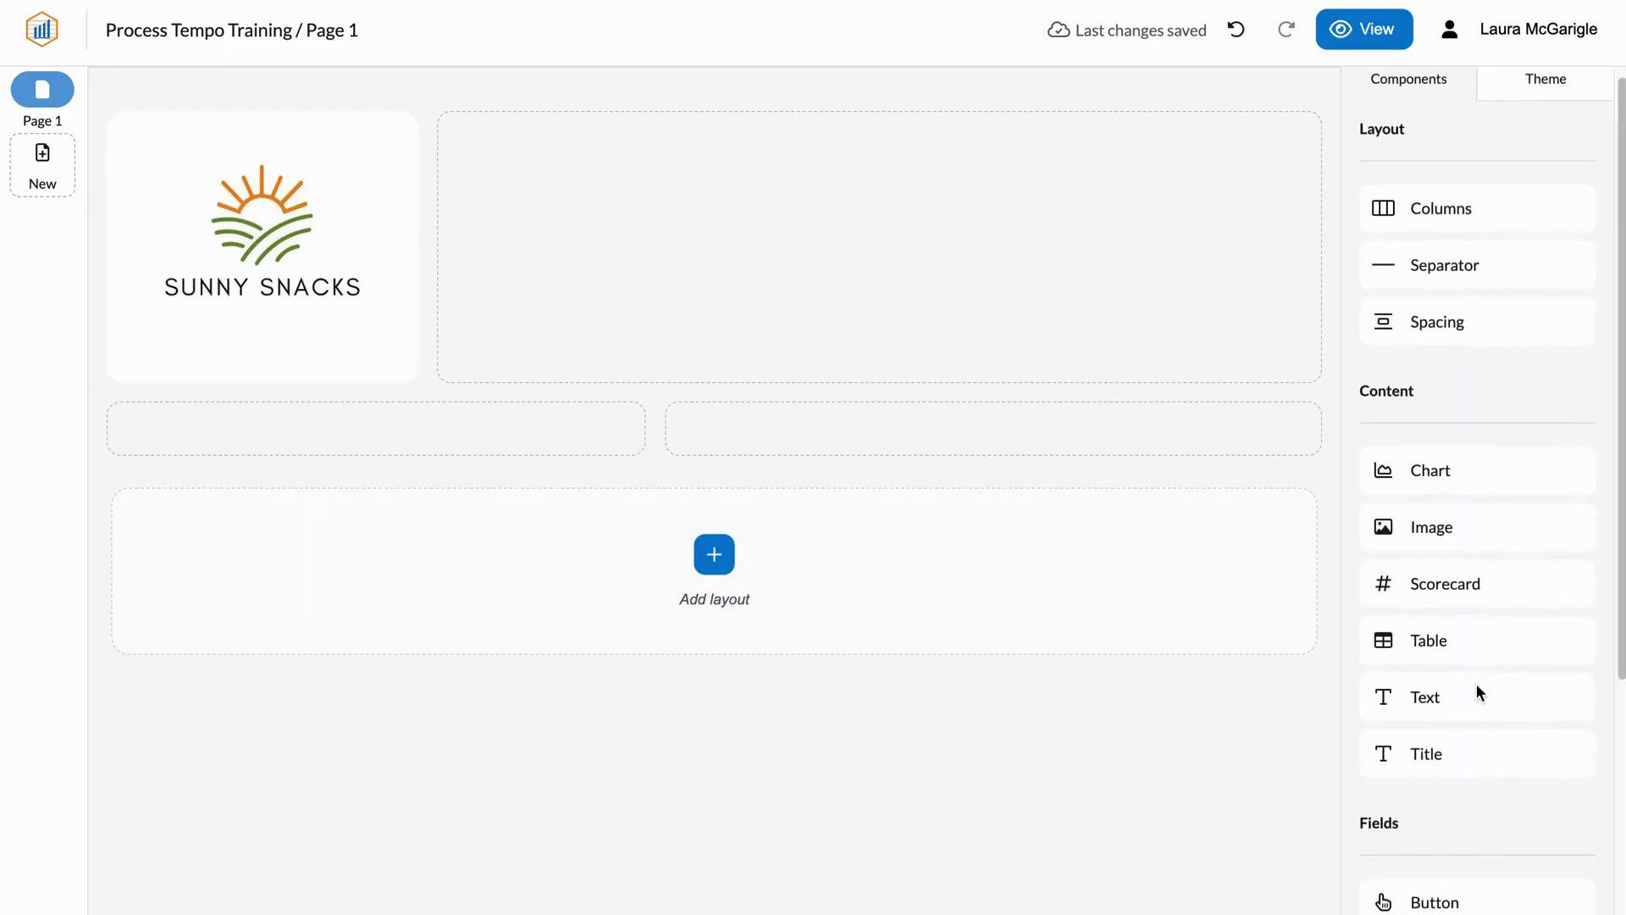
pyautogui.moveTo(1445, 479); pyautogui.dragTo(548, 497)
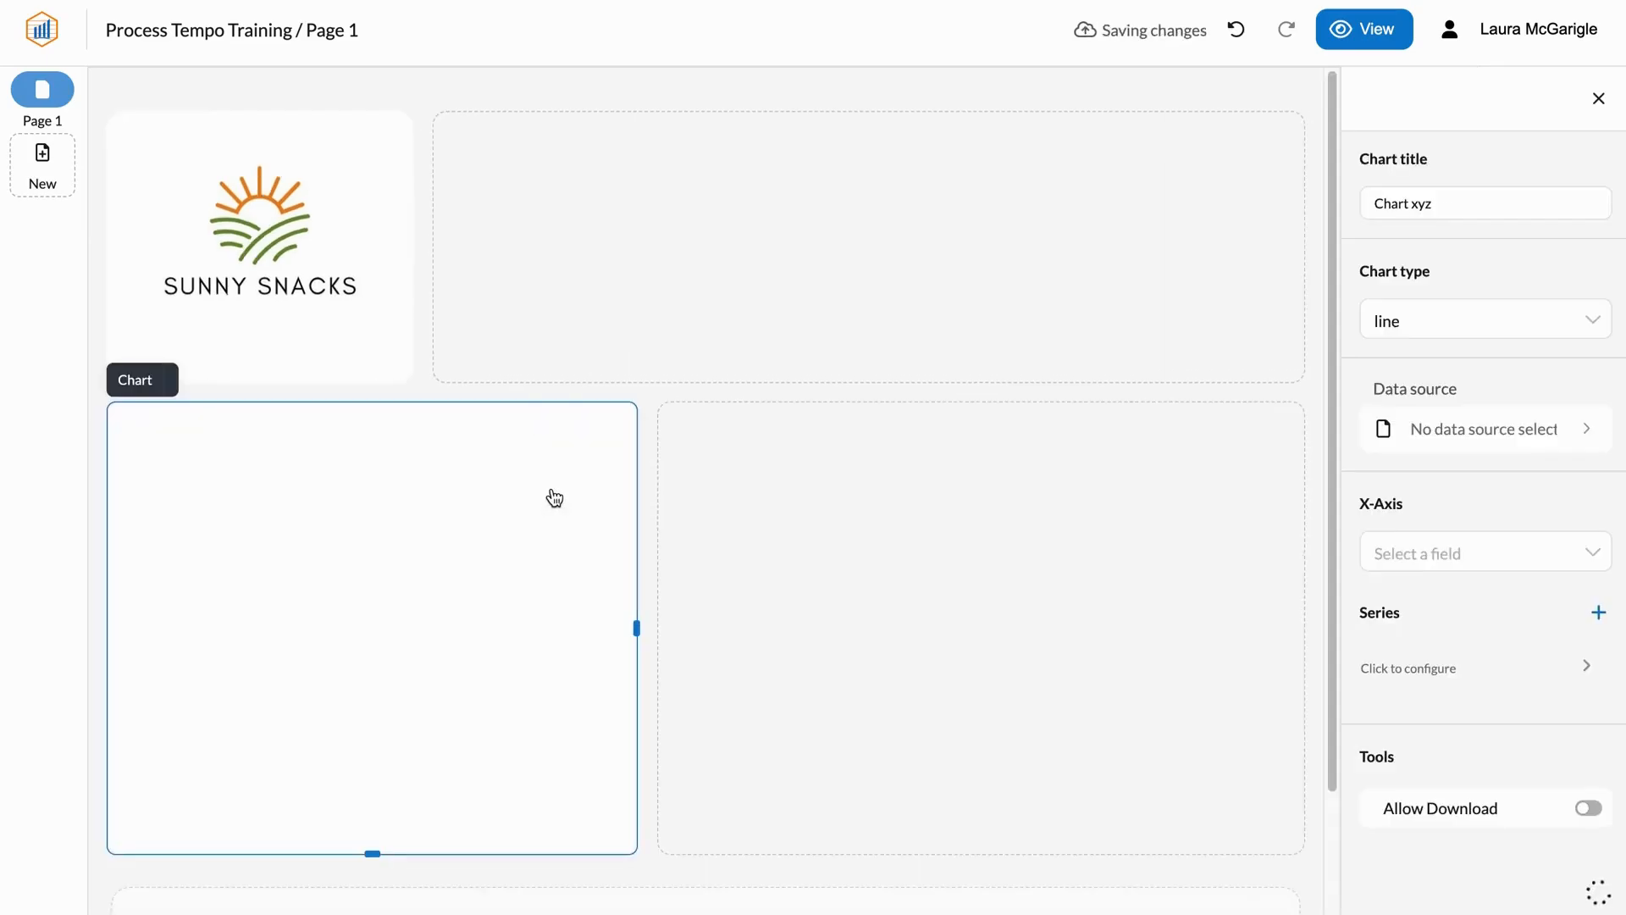
pyautogui.click(1479, 439)
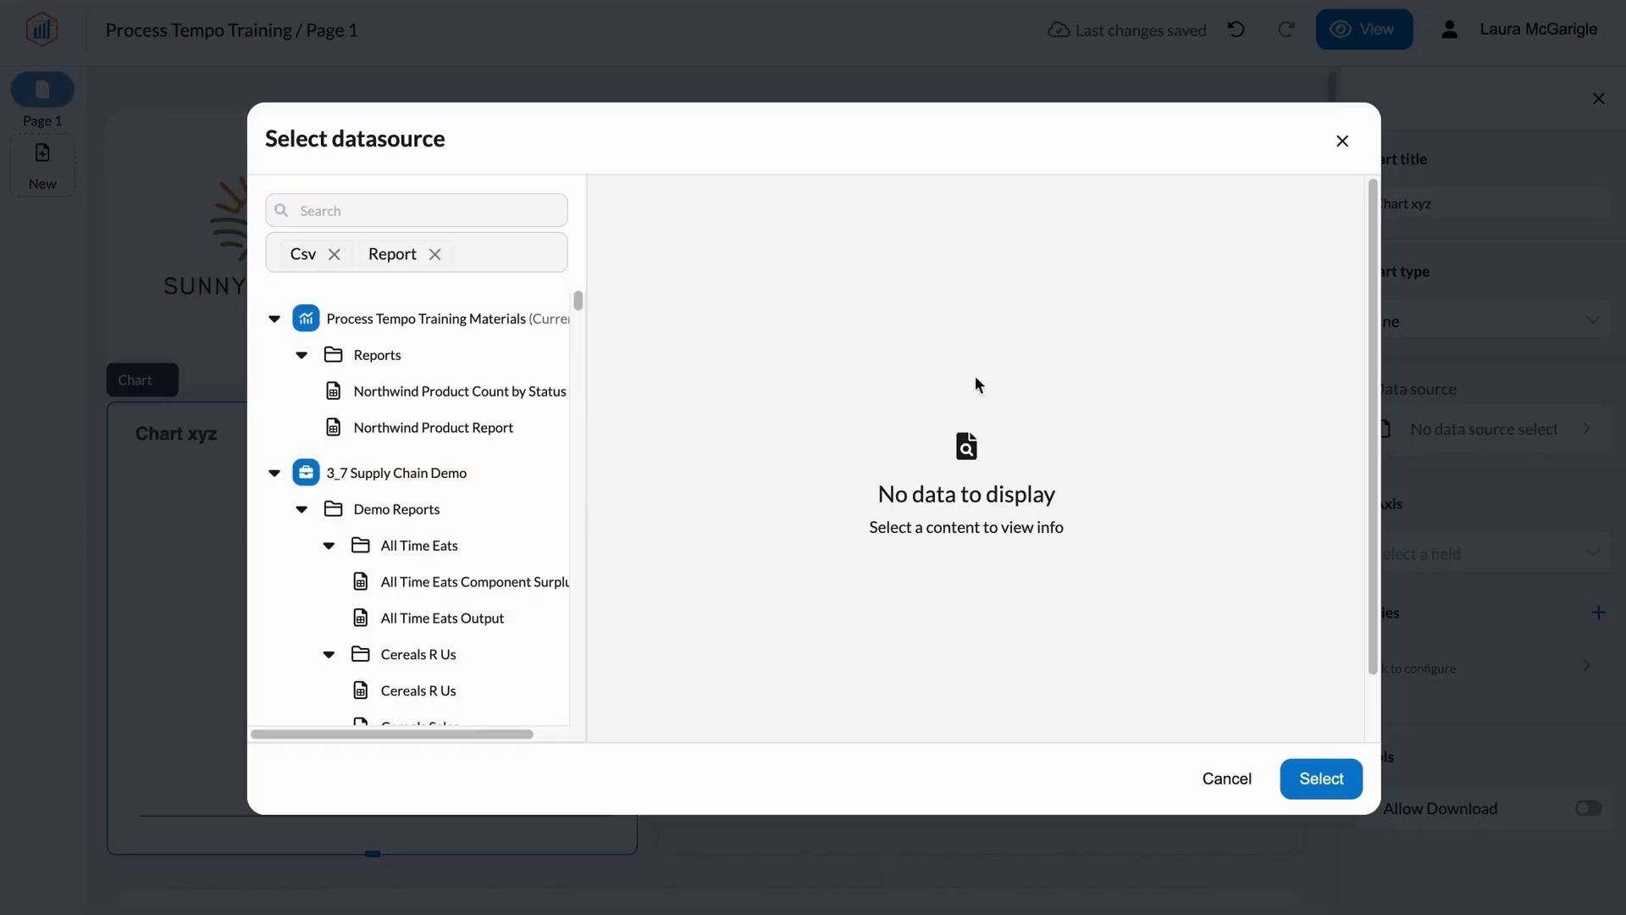
pyautogui.moveTo(576, 305)
pyautogui.mouseDown()
pyautogui.moveTo(580, 335)
pyautogui.moveTo(580, 292)
pyautogui.mouseUp()
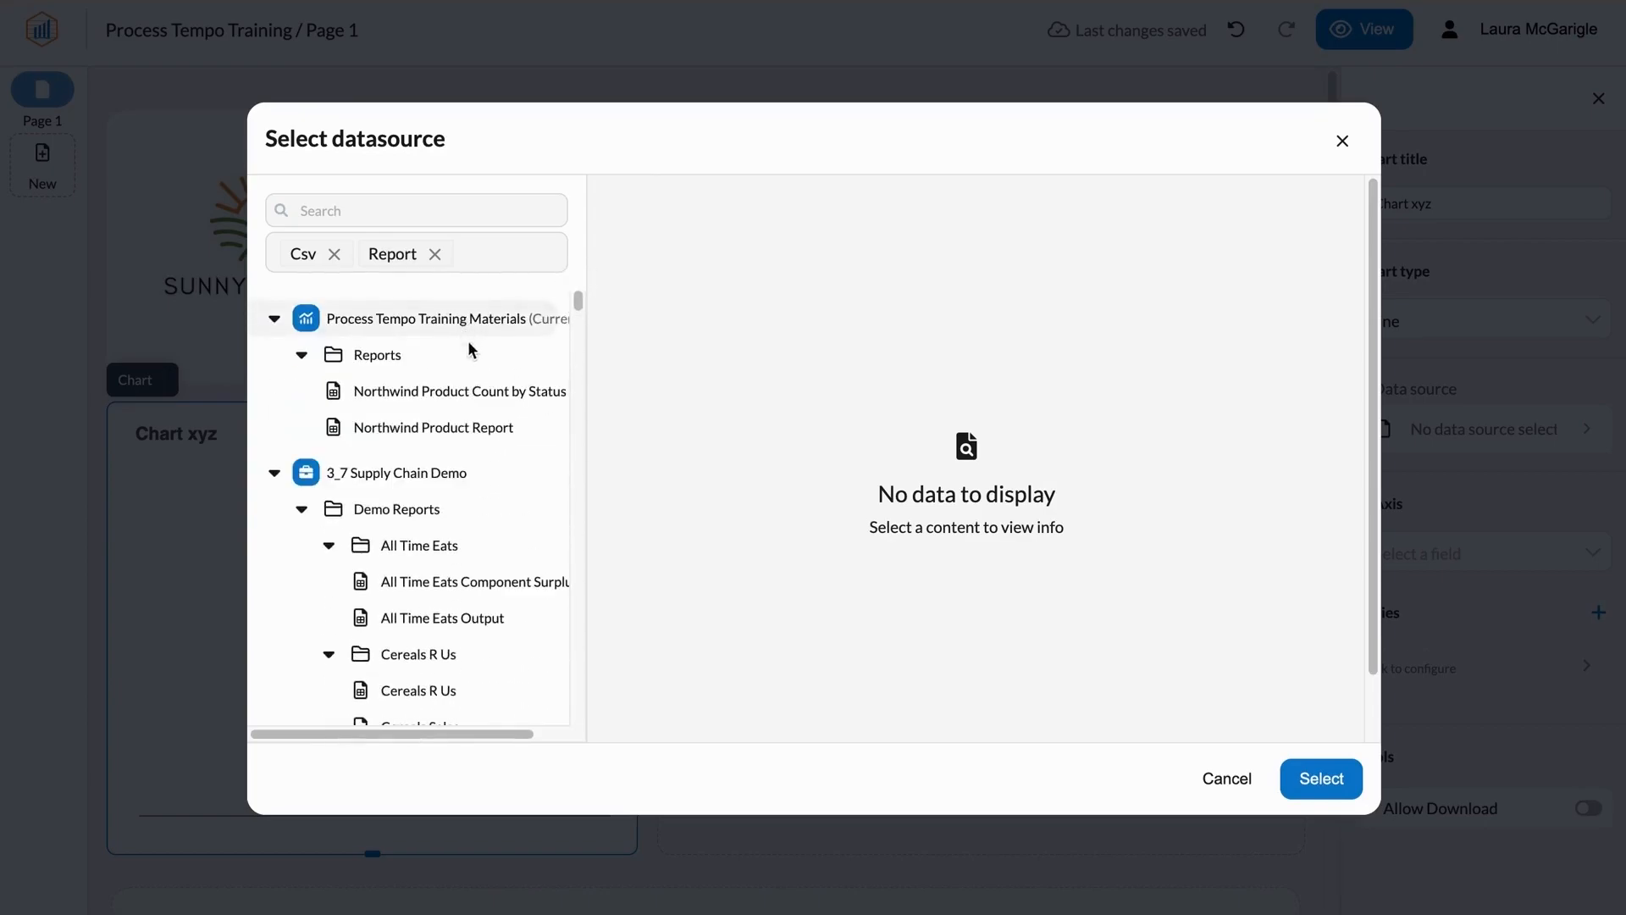
pyautogui.click(491, 403)
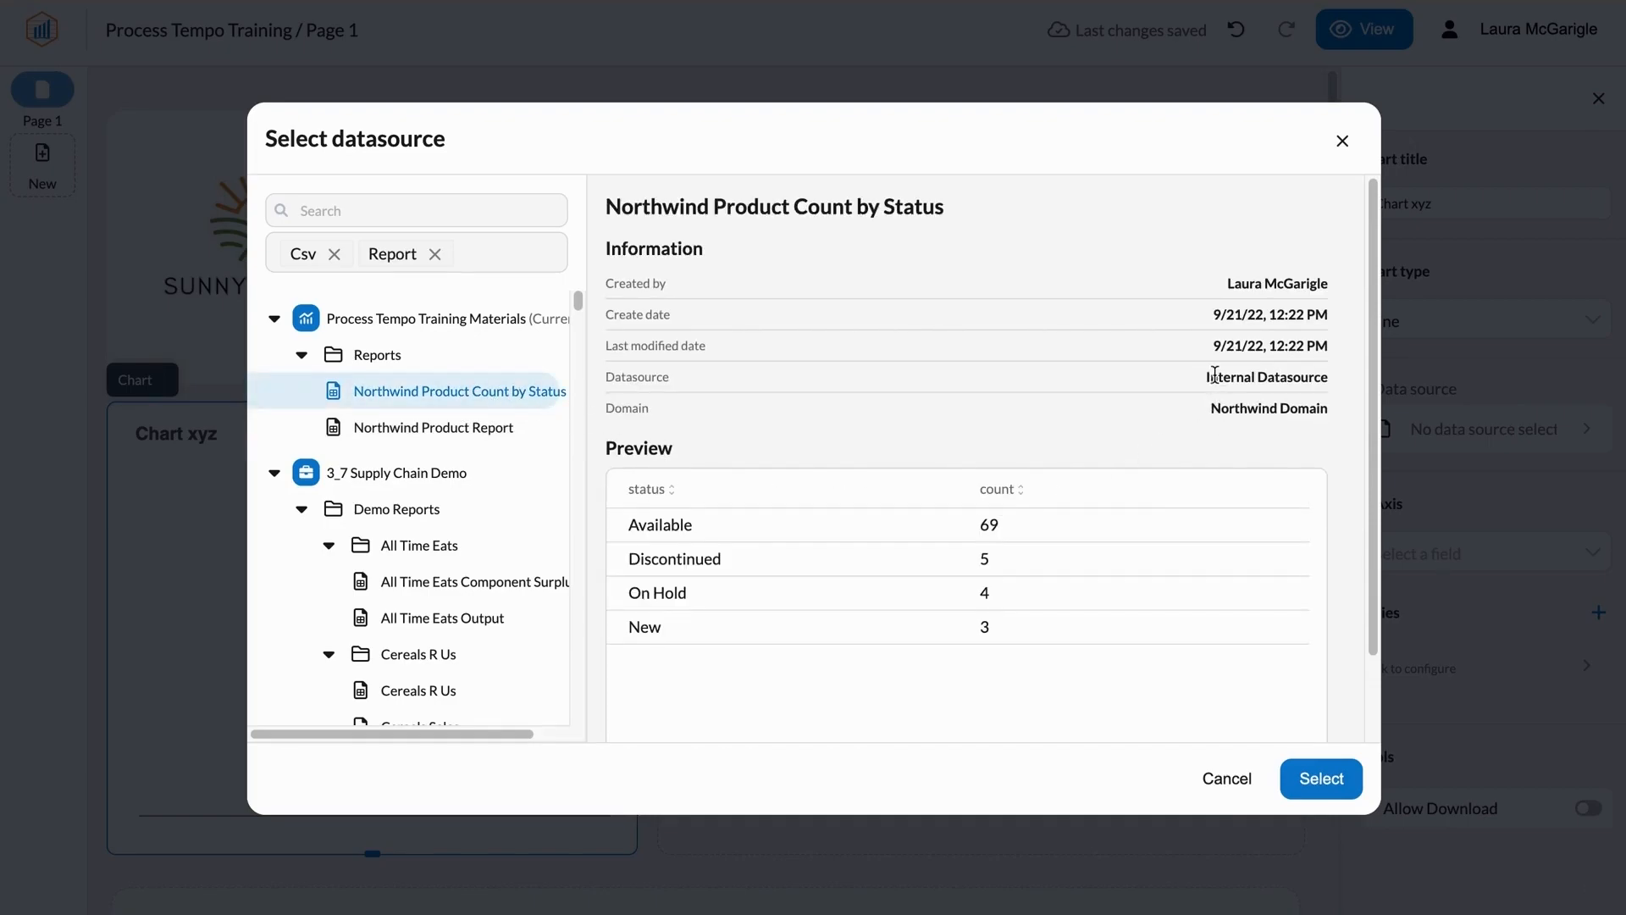
pyautogui.click(1338, 775)
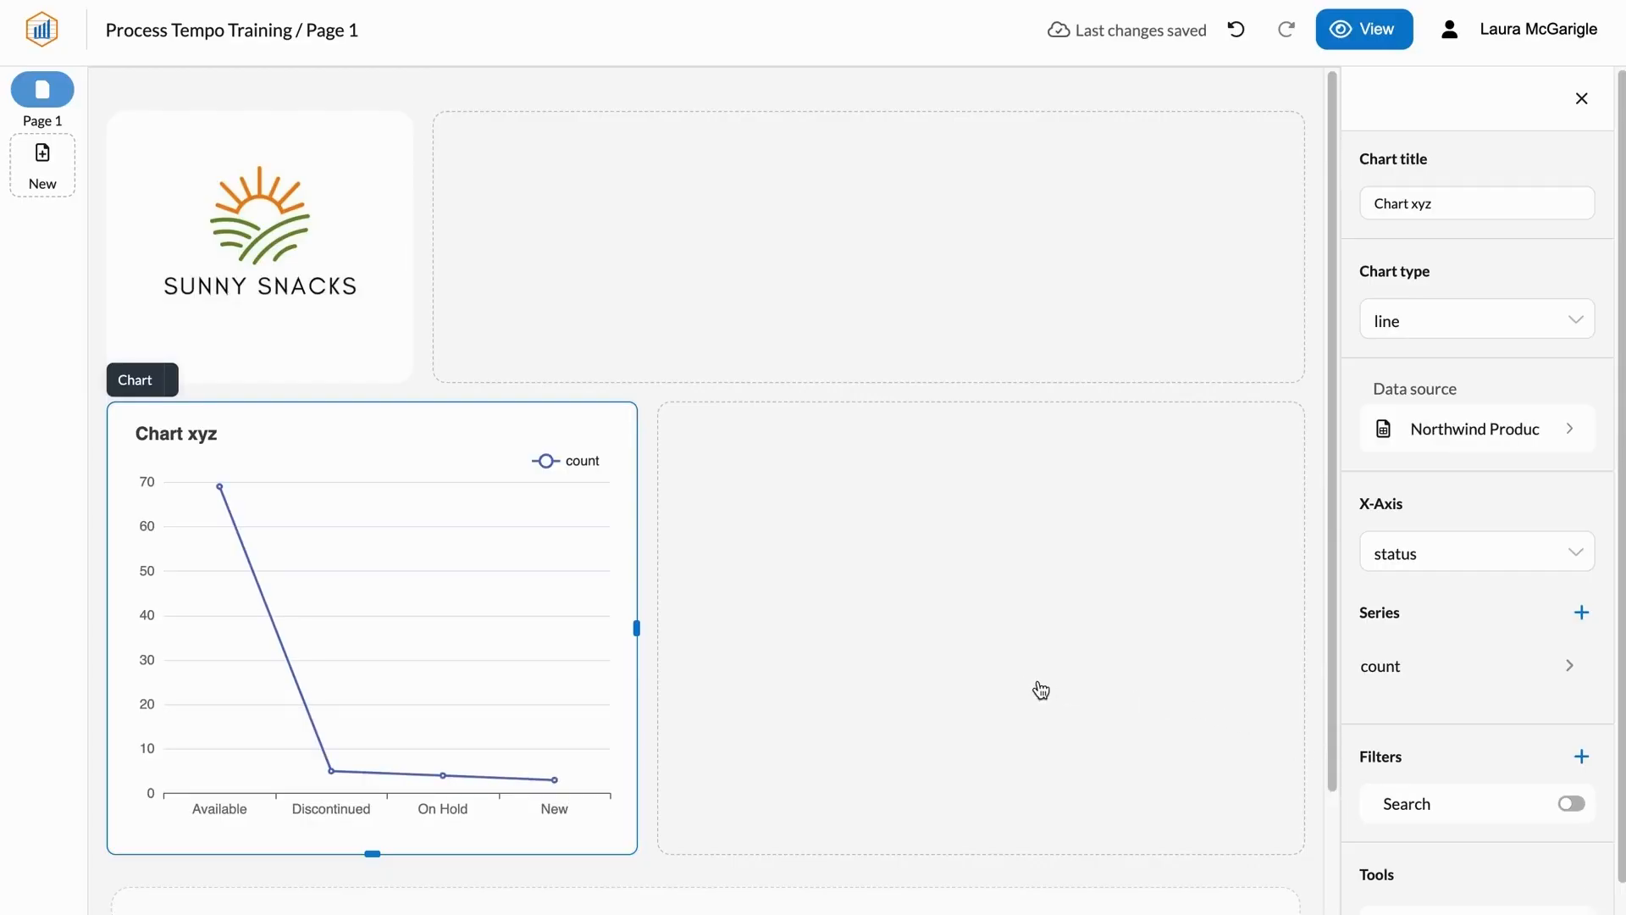
# Step: Review the chart's count series options, try the bar type, and set the chart type to pie
pyautogui.click(1570, 667)
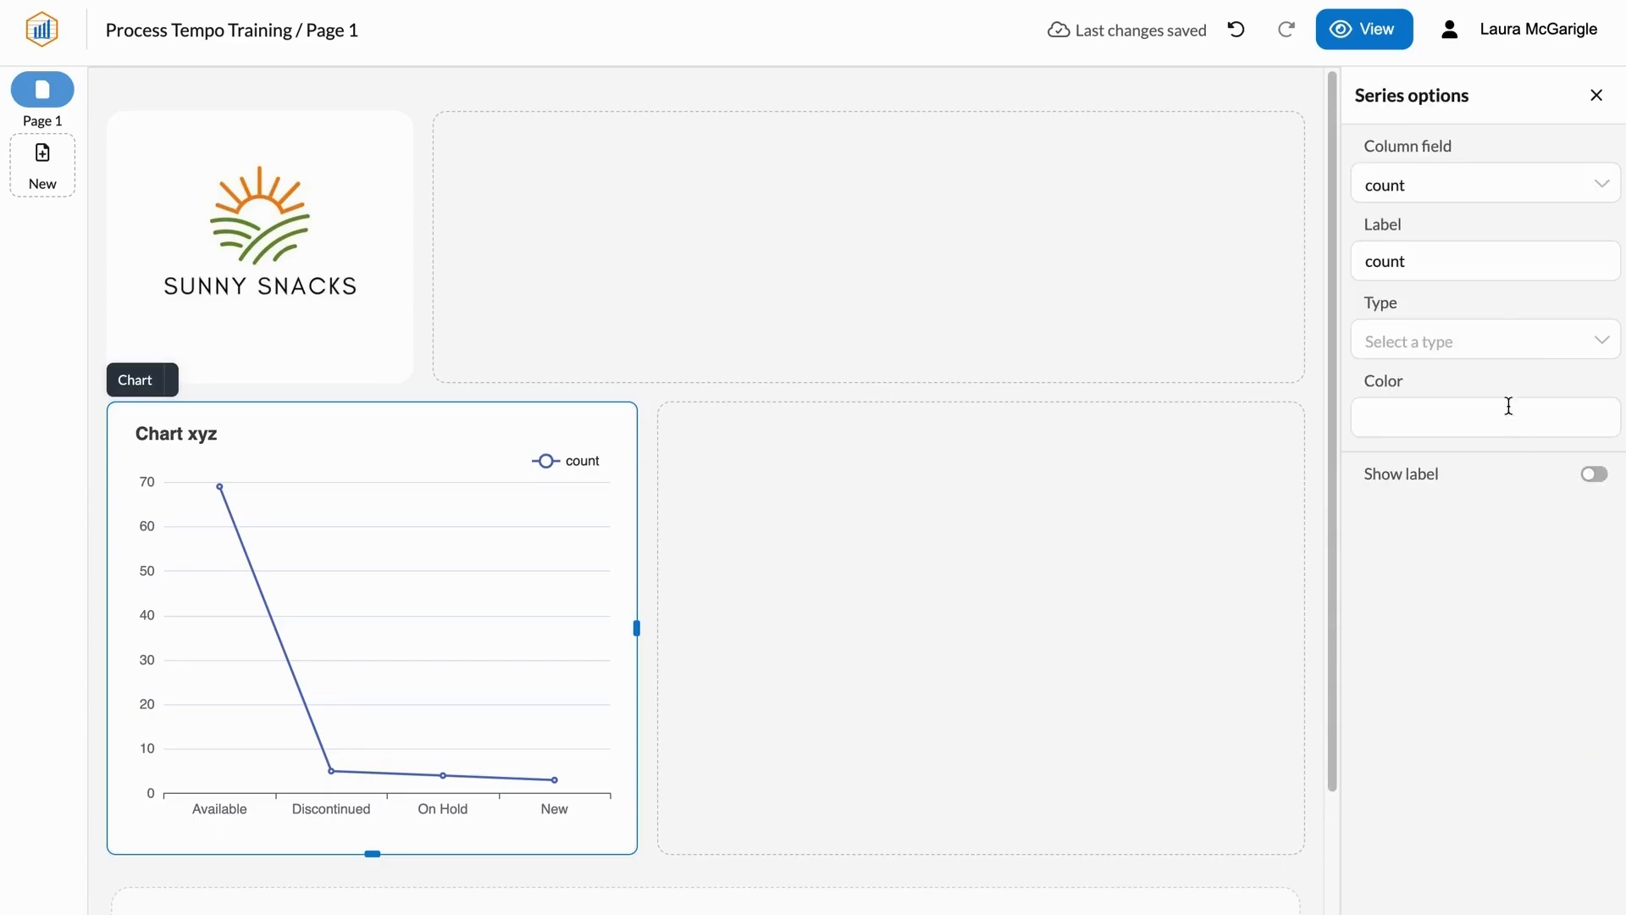
pyautogui.click(1600, 100)
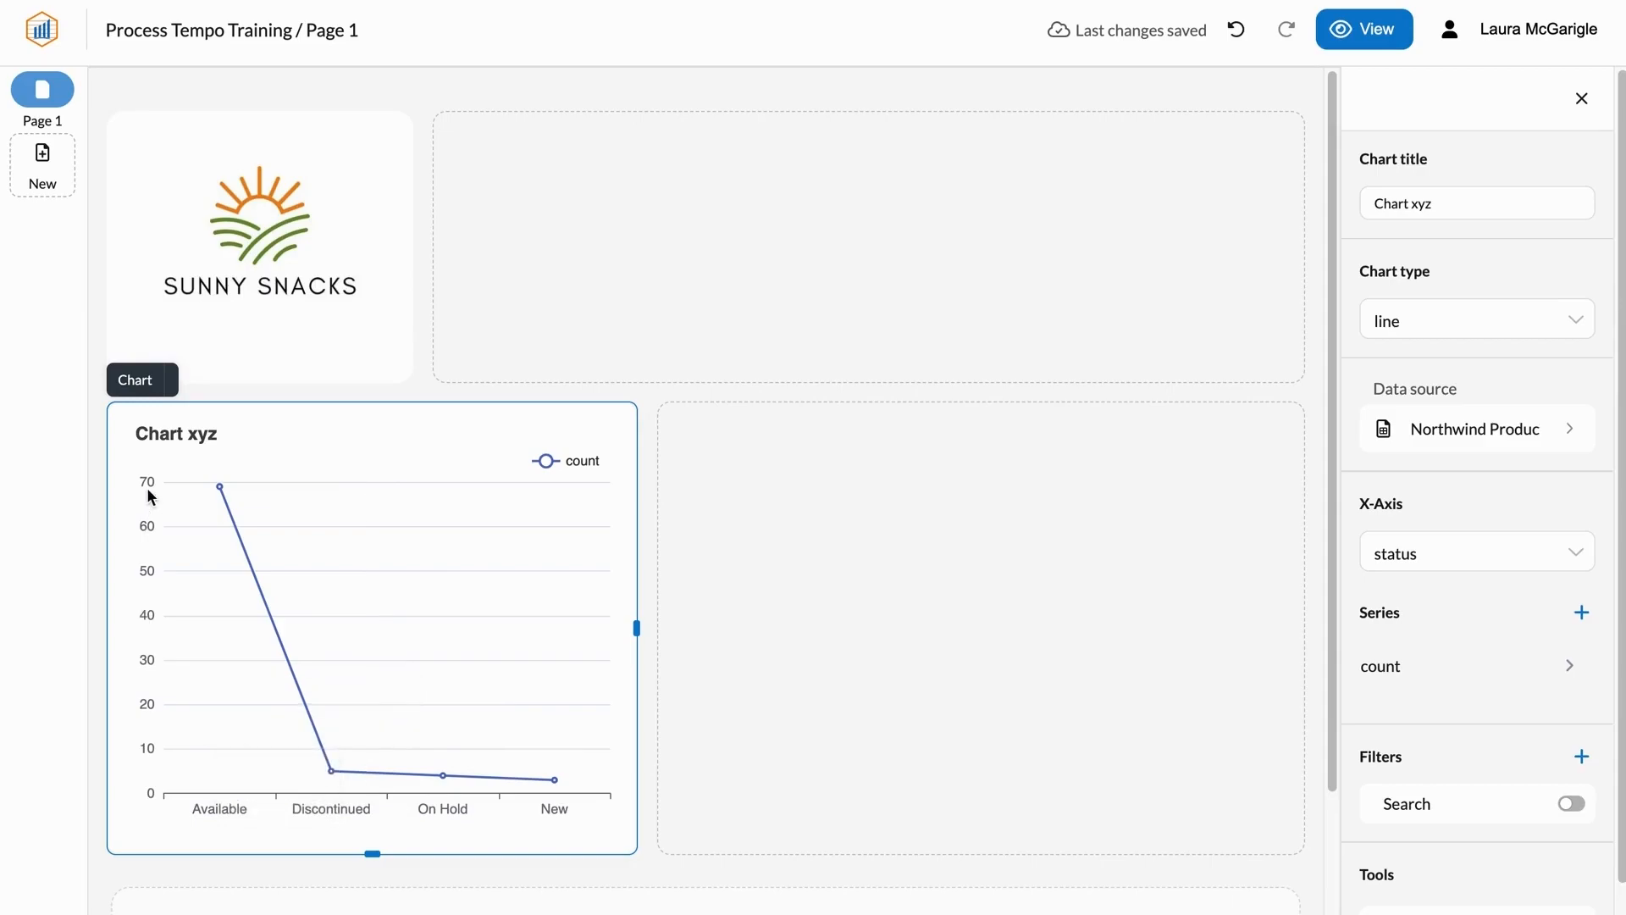
pyautogui.click(1507, 321)
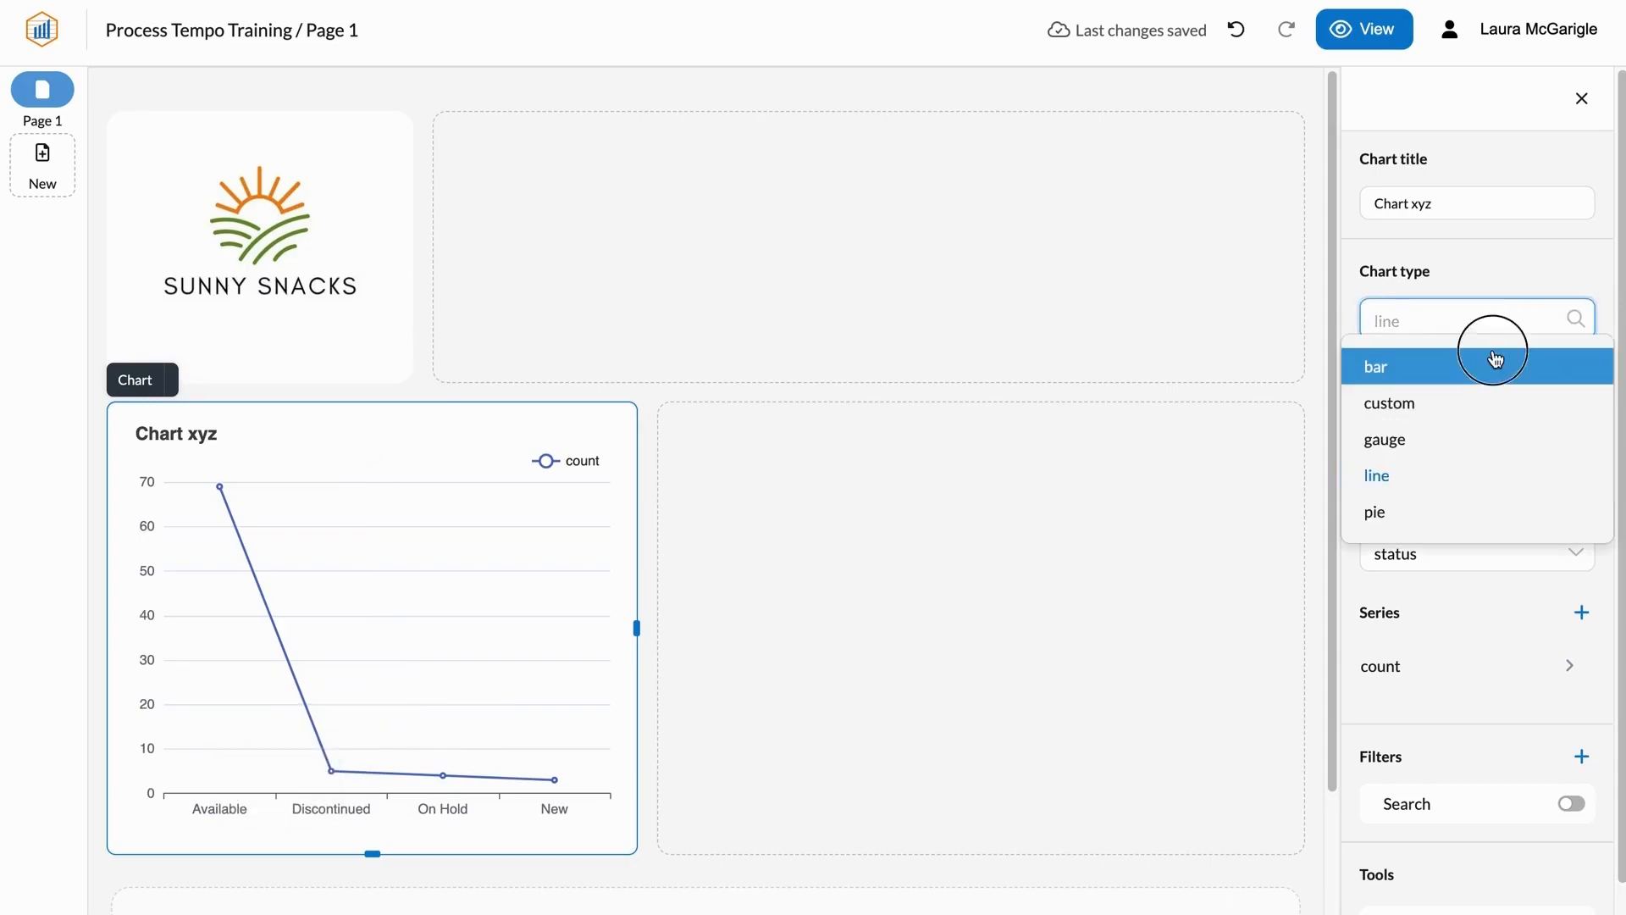
pyautogui.click(1496, 363)
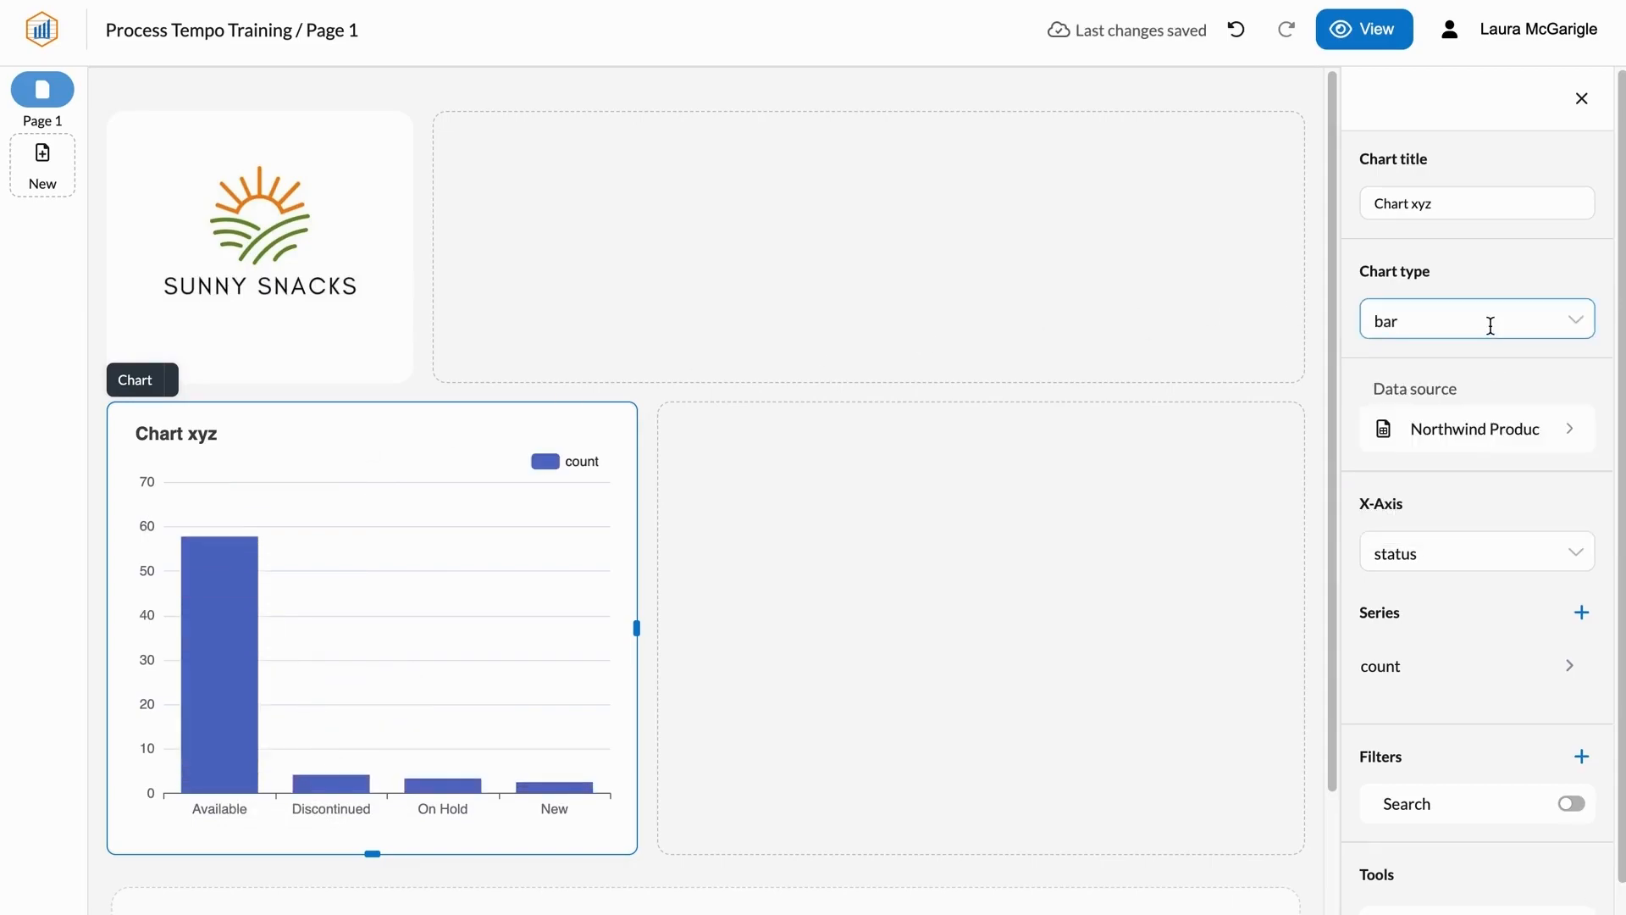
pyautogui.click(1491, 325)
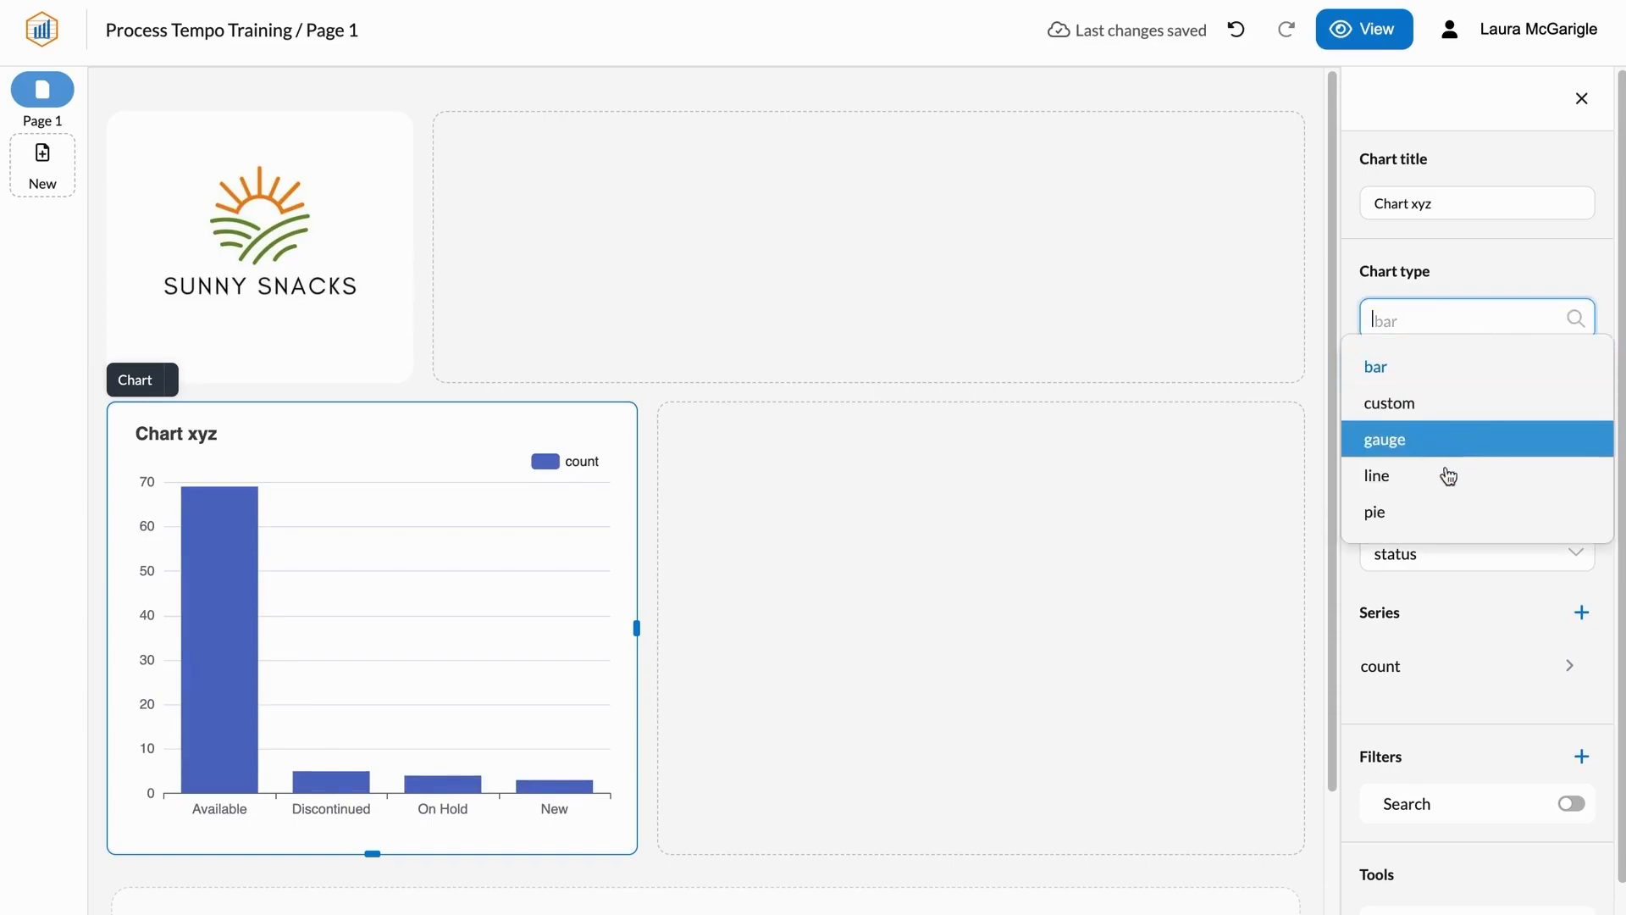
pyautogui.click(1435, 513)
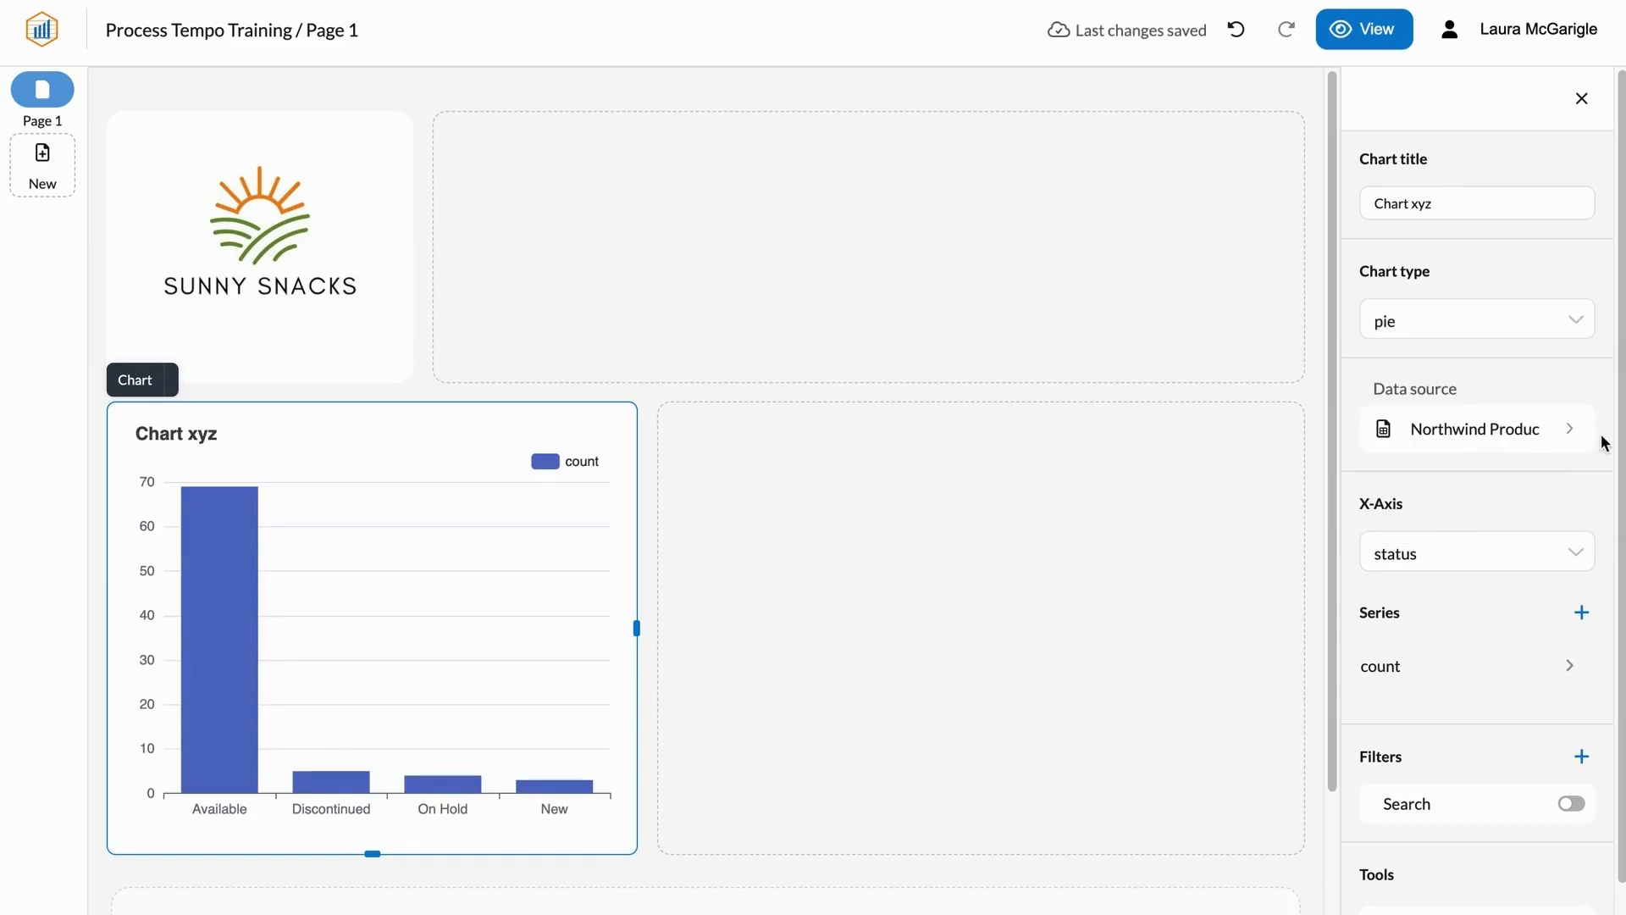
# Step: Set the chart's title to "Product Count by Status" and close its settings
pyautogui.tripleClick(1499, 203)
pyautogui.write('Pro')
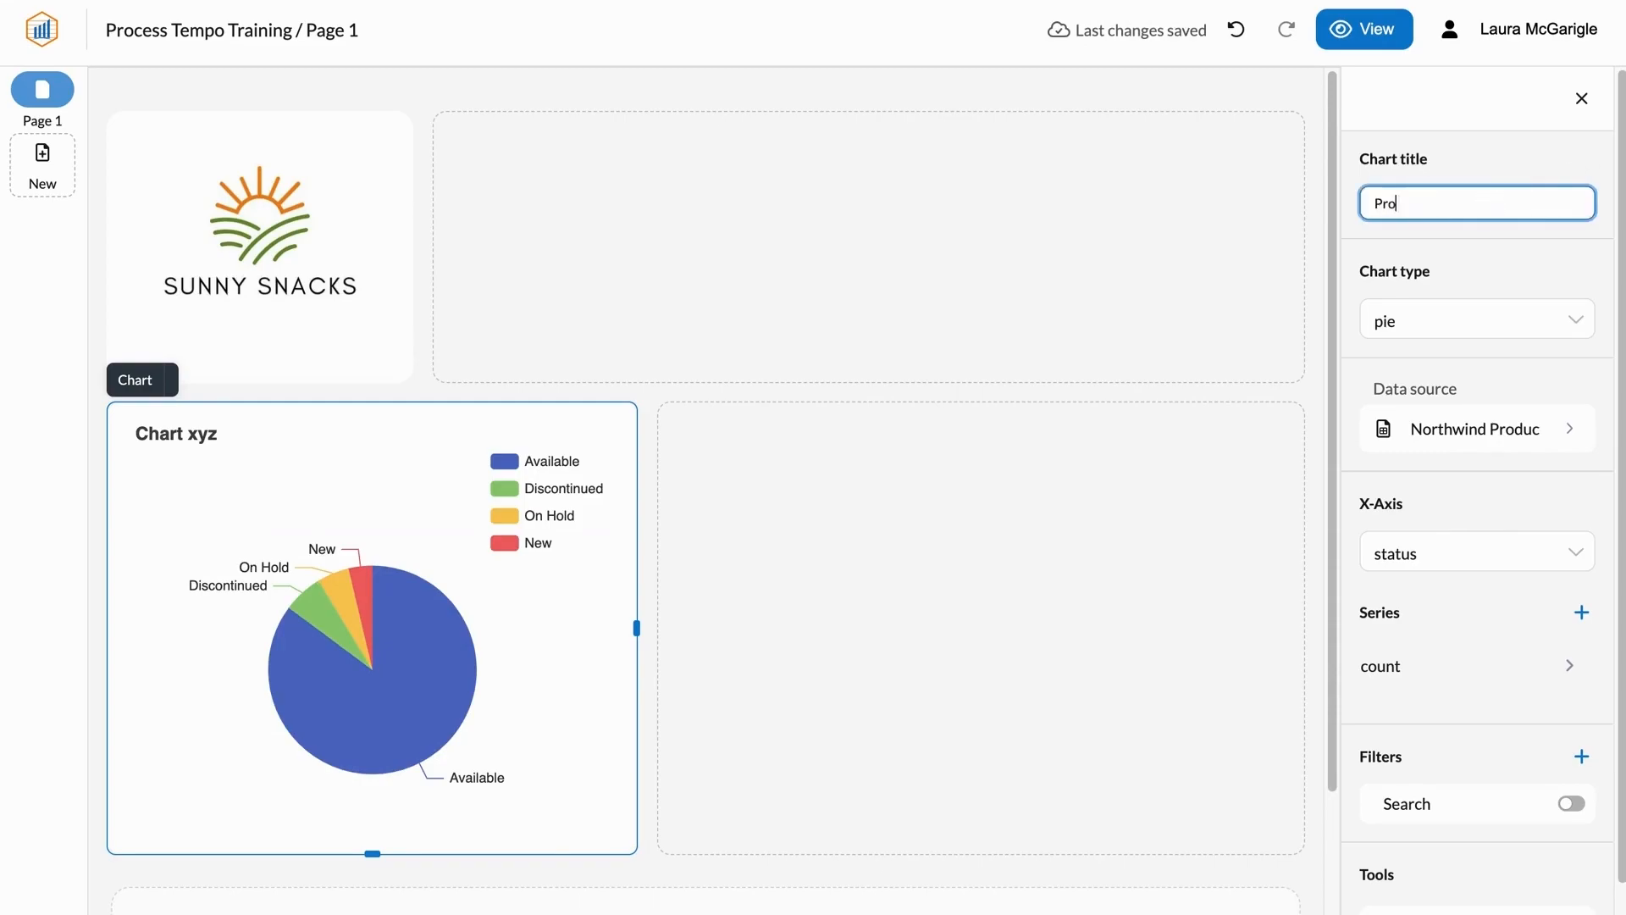
pyautogui.write('duct Count by Status')
pyautogui.click(1580, 100)
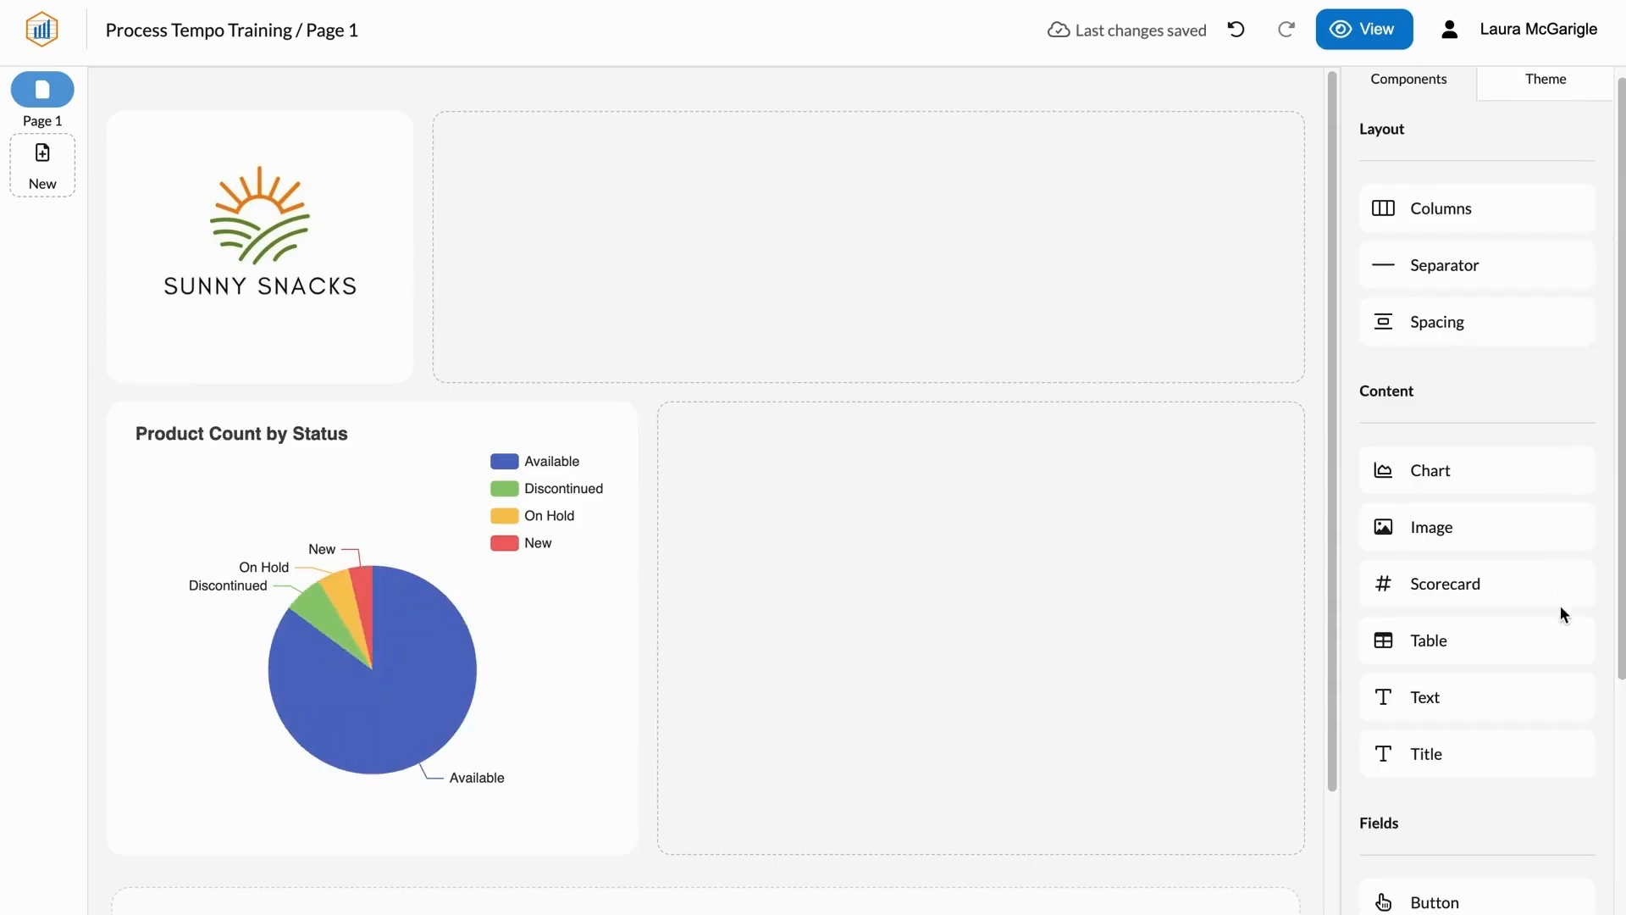
# Step: Add a table to the empty column beside the pie chart and set its data source to Northwind Product Report
pyautogui.scroll(-1, 1527, 596)
pyautogui.moveTo(1502, 572); pyautogui.dragTo(1191, 586)
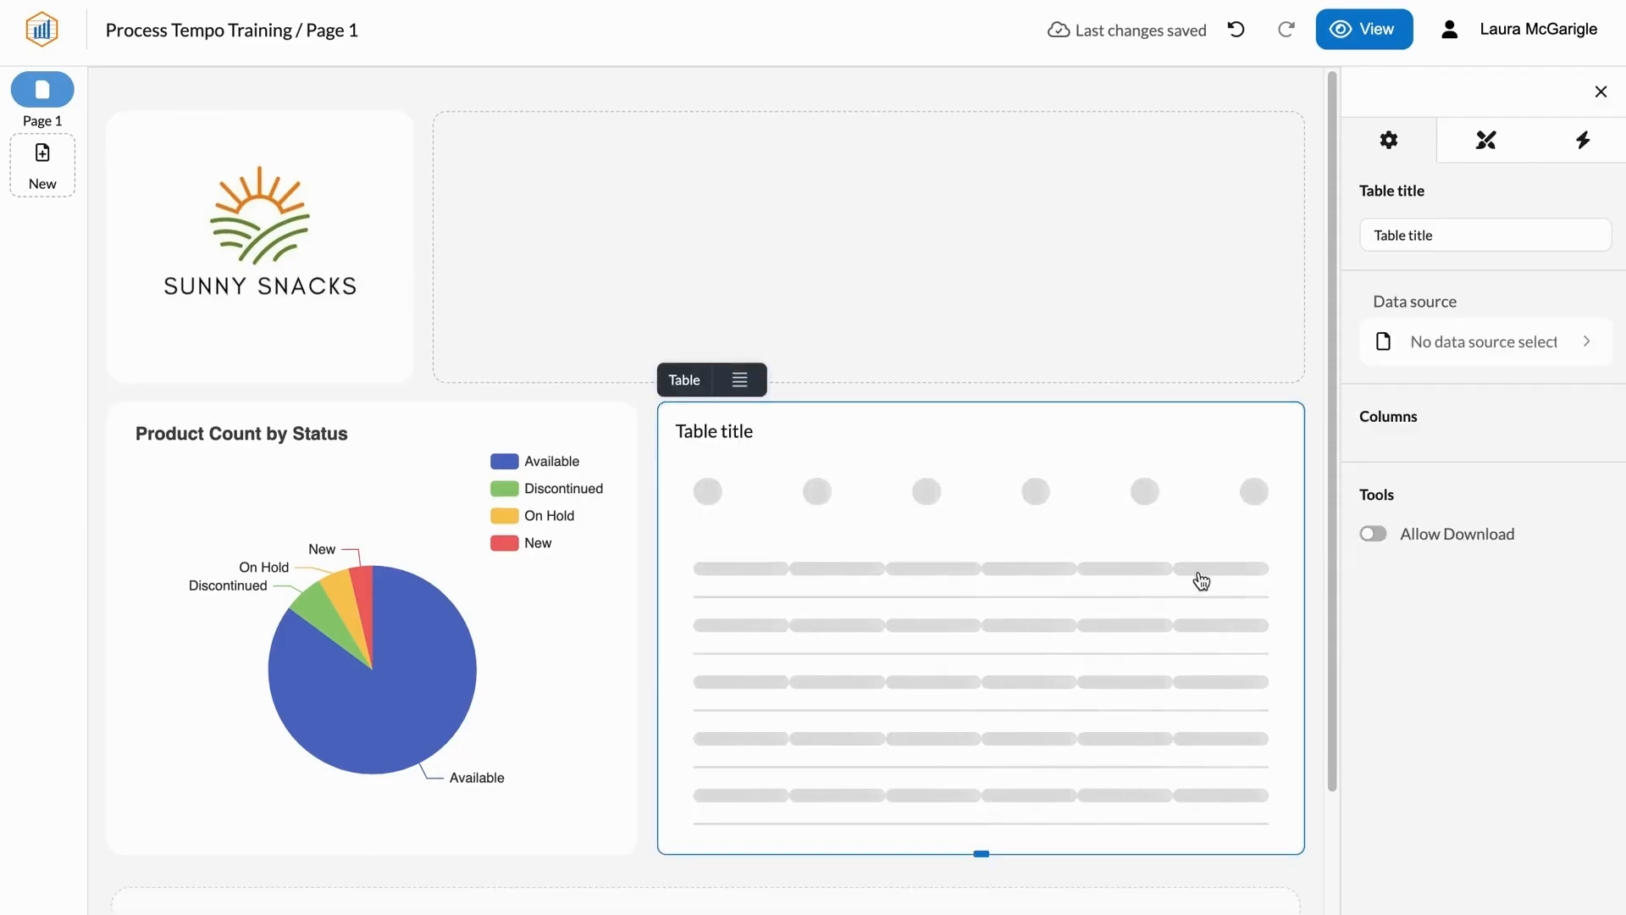
pyautogui.click(1468, 343)
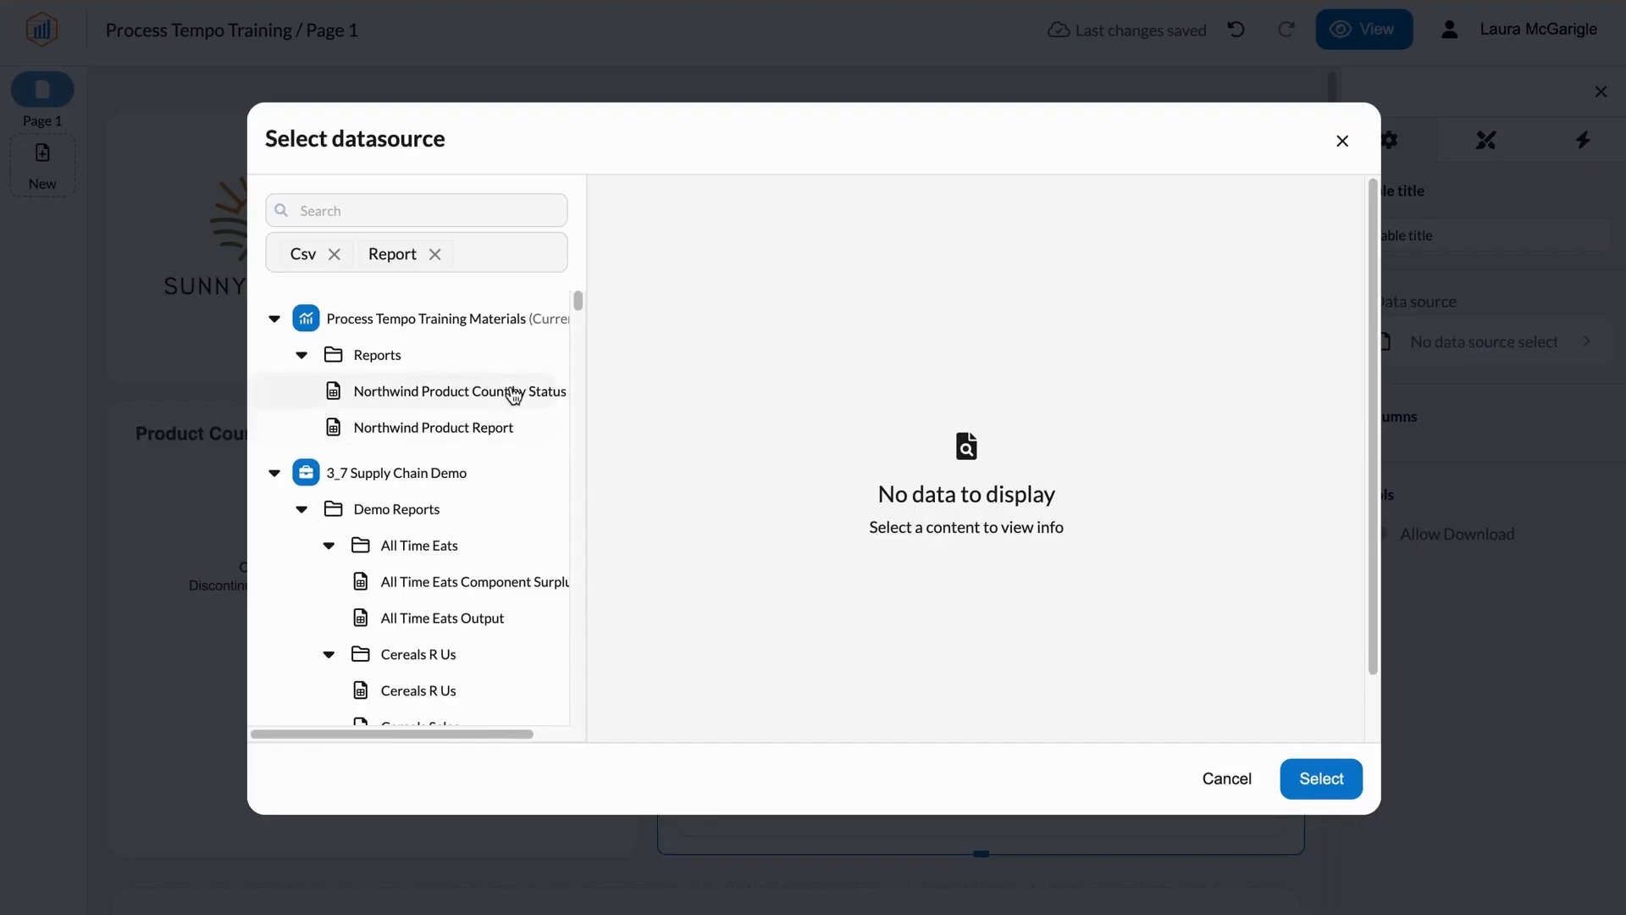
pyautogui.click(506, 427)
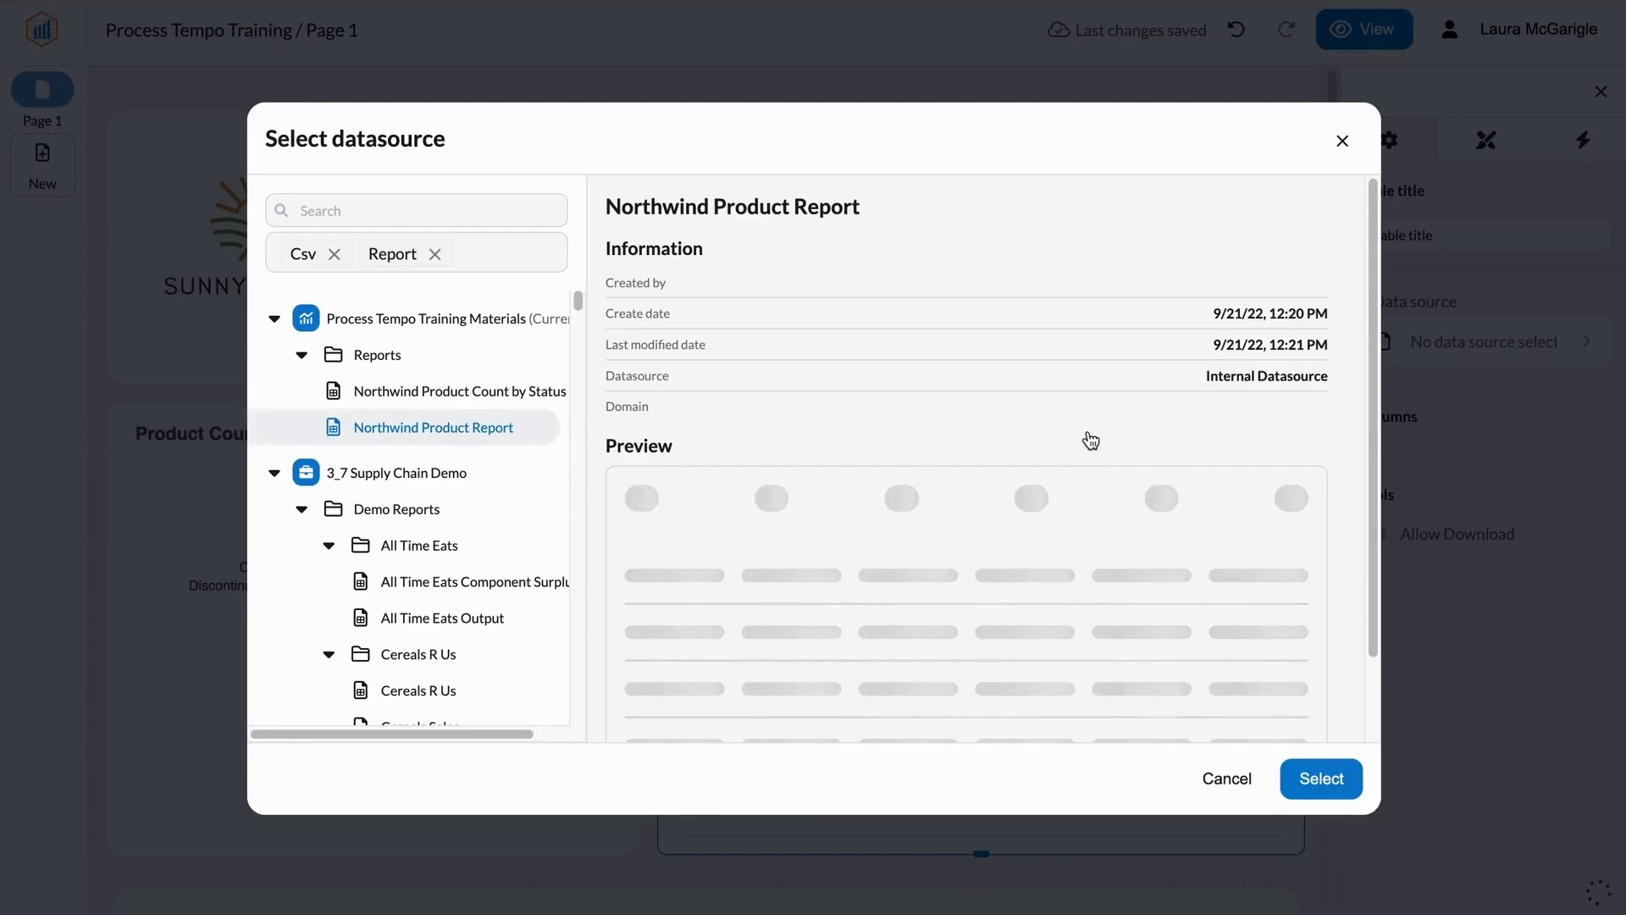
pyautogui.click(1328, 776)
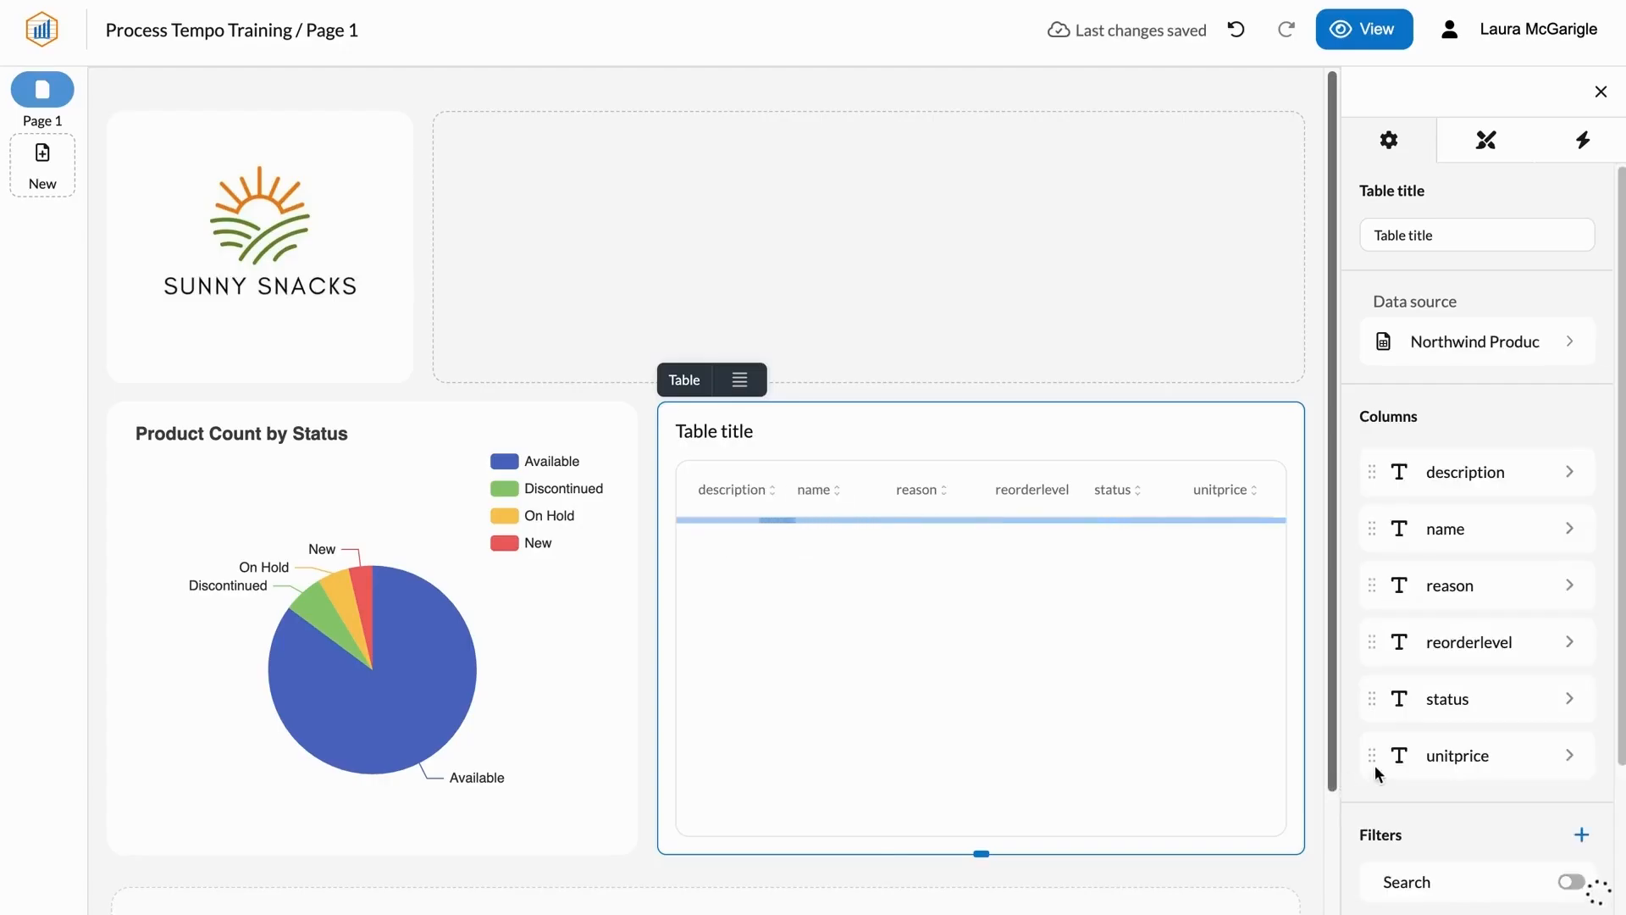
# Step: Title the table "Product Status" and reorder its columns to name, status, reorderlevel, reason, description, unitprice
pyautogui.tripleClick(1474, 236)
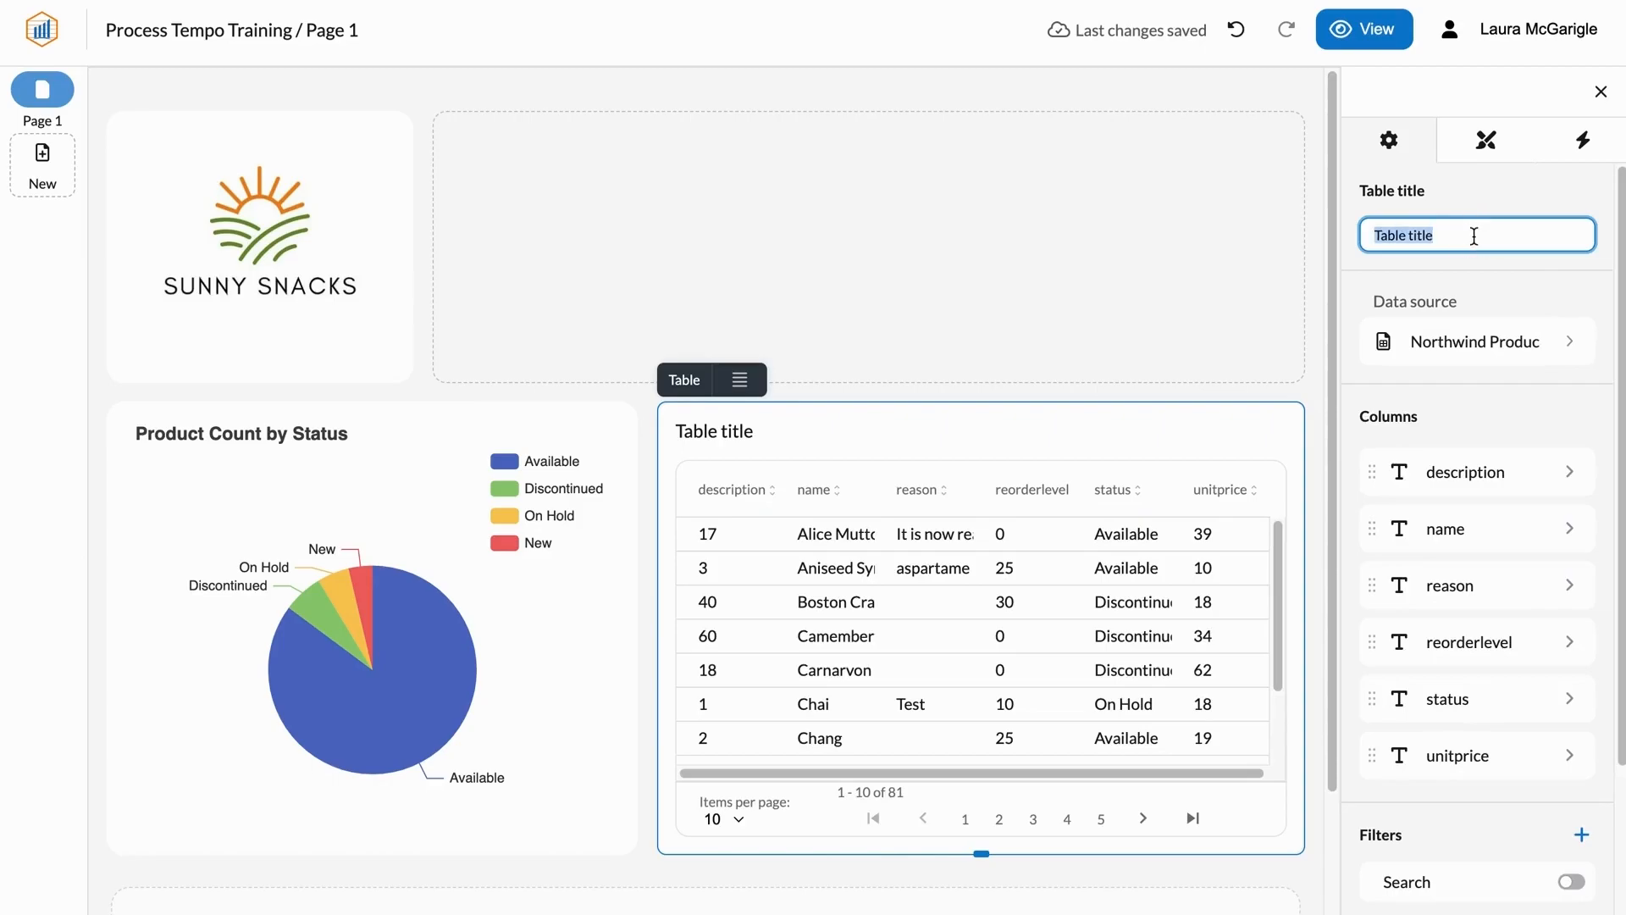
pyautogui.write('Product Status')
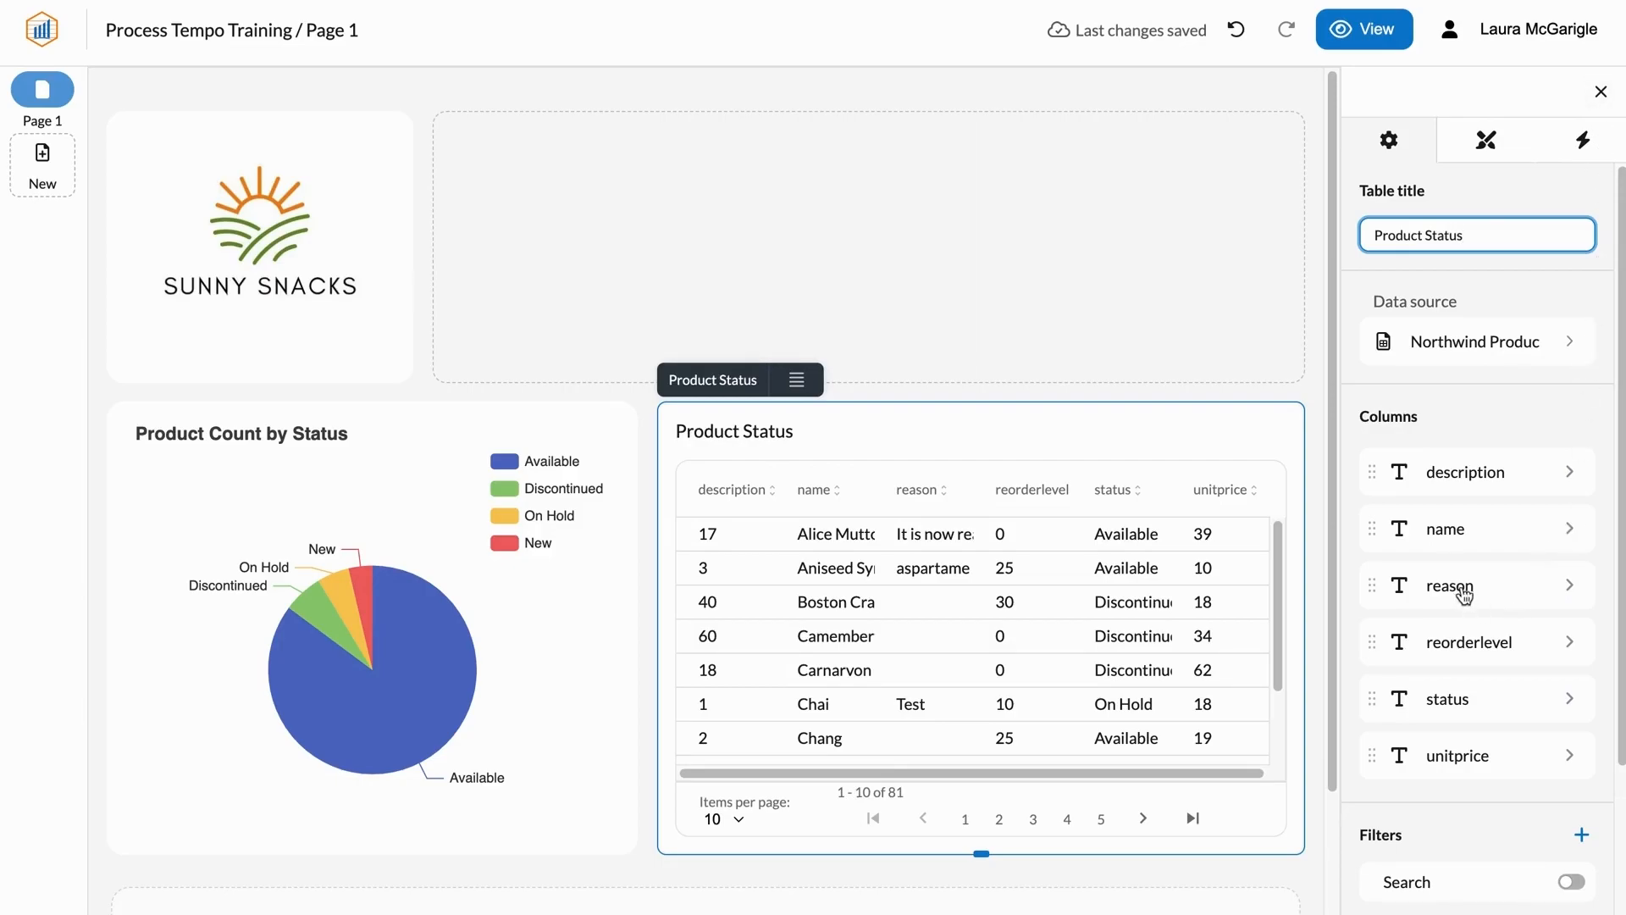
pyautogui.moveTo(1389, 529); pyautogui.dragTo(1391, 471)
pyautogui.moveTo(1390, 644); pyautogui.dragTo(1413, 525)
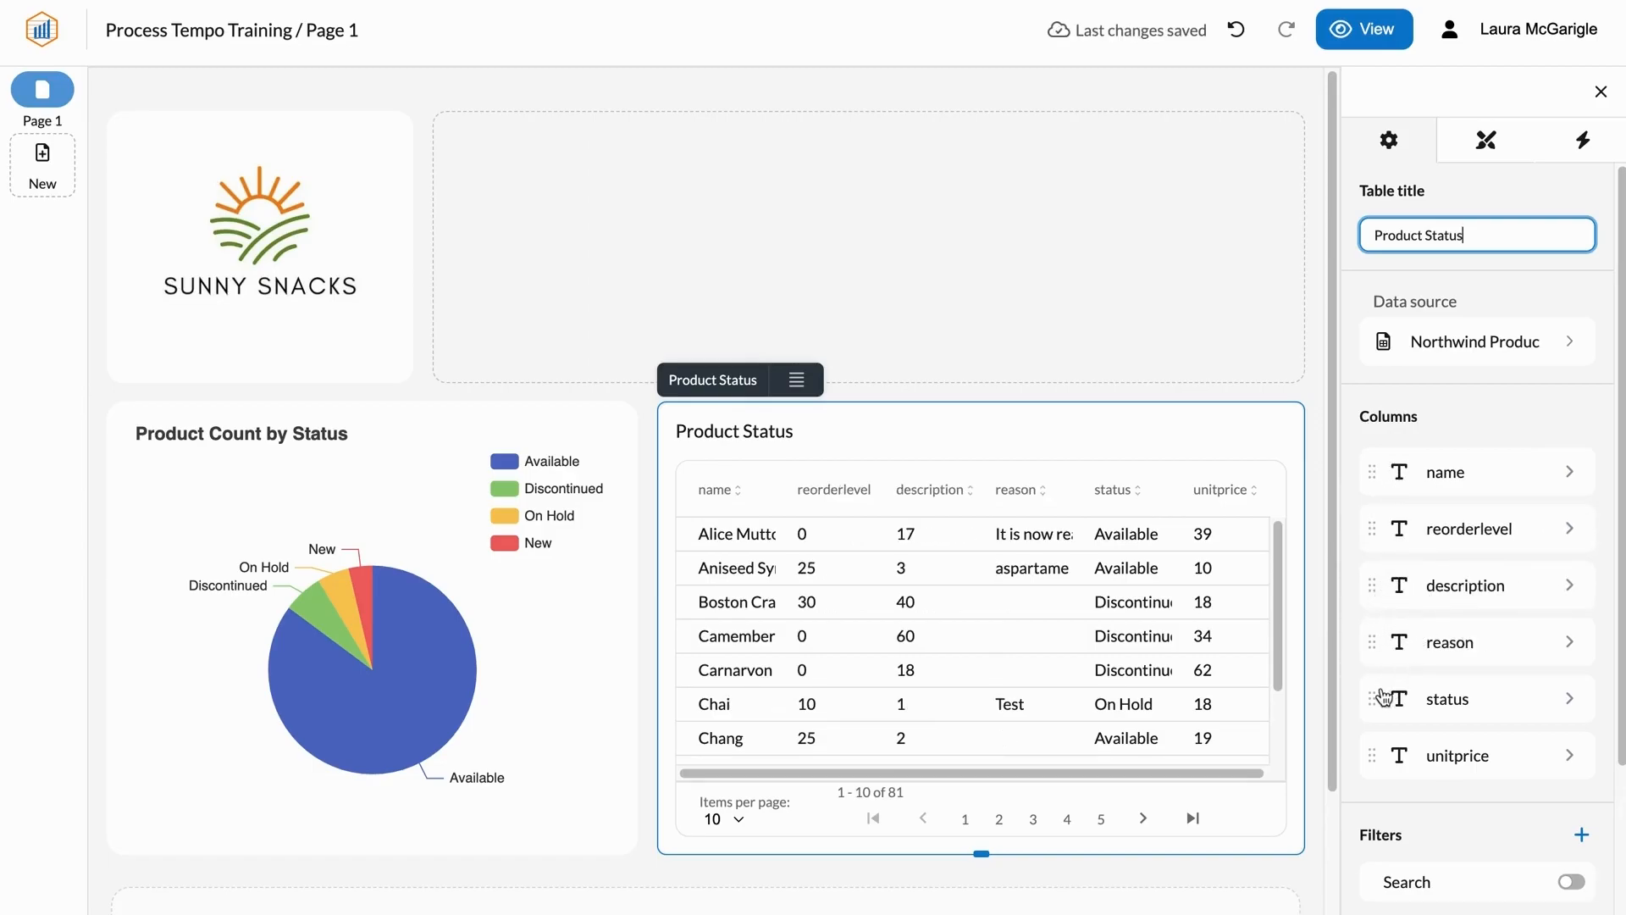
pyautogui.moveTo(1396, 693); pyautogui.dragTo(1437, 512)
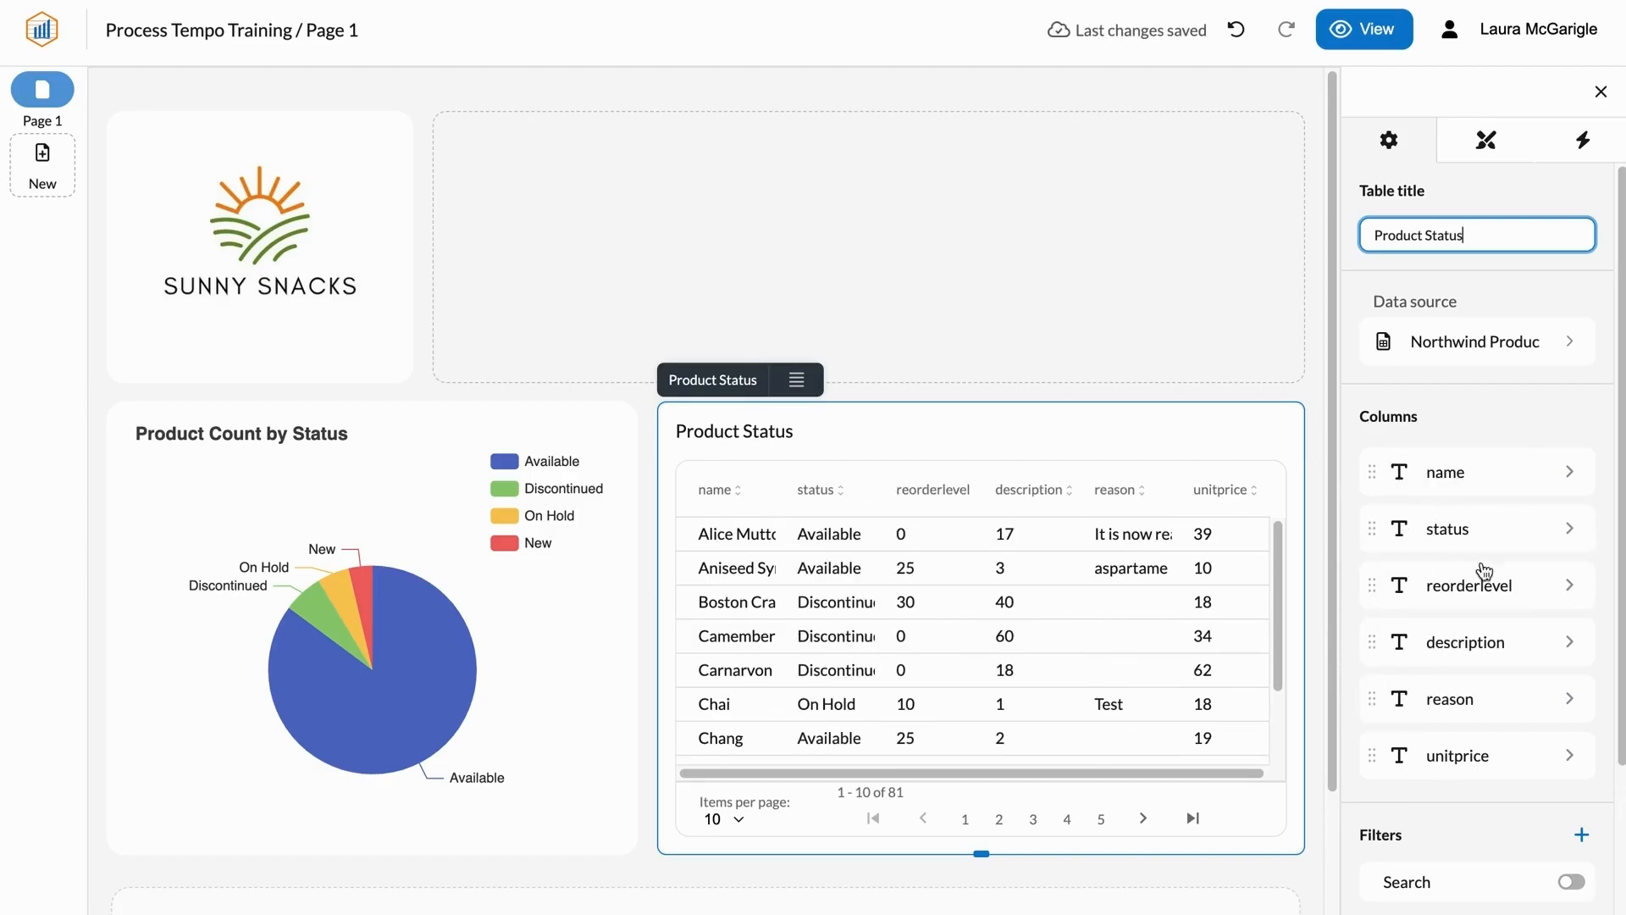
pyautogui.moveTo(1499, 643); pyautogui.dragTo(1508, 722)
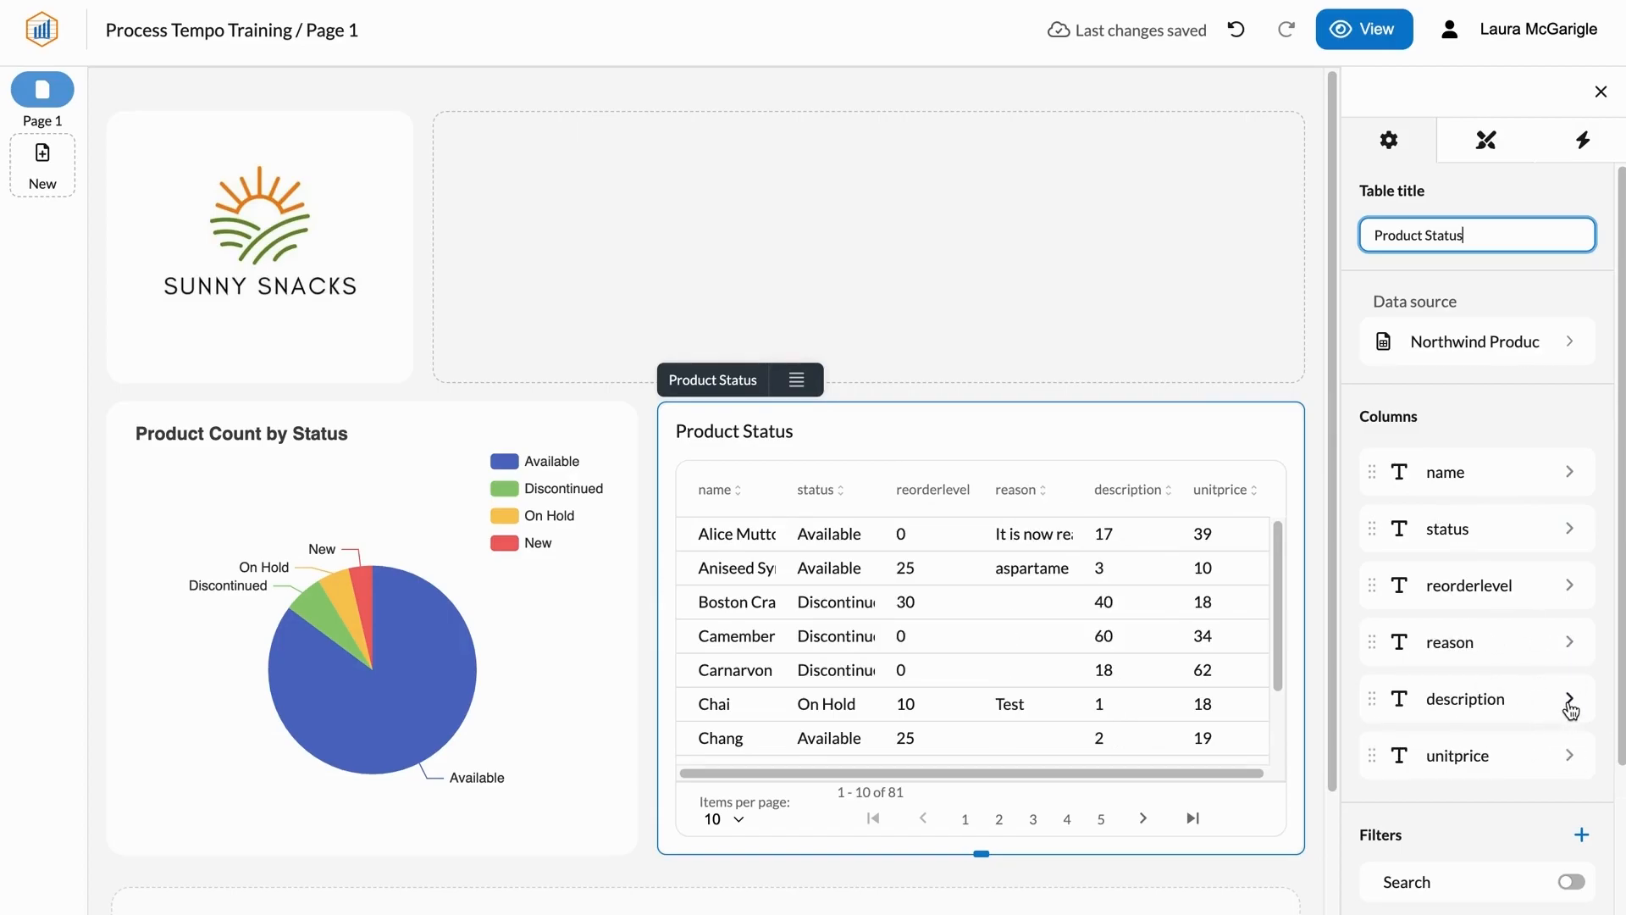
# Step: Hide the table's description and unitprice columns and close the table settings
pyautogui.click(1569, 698)
pyautogui.click(1547, 597)
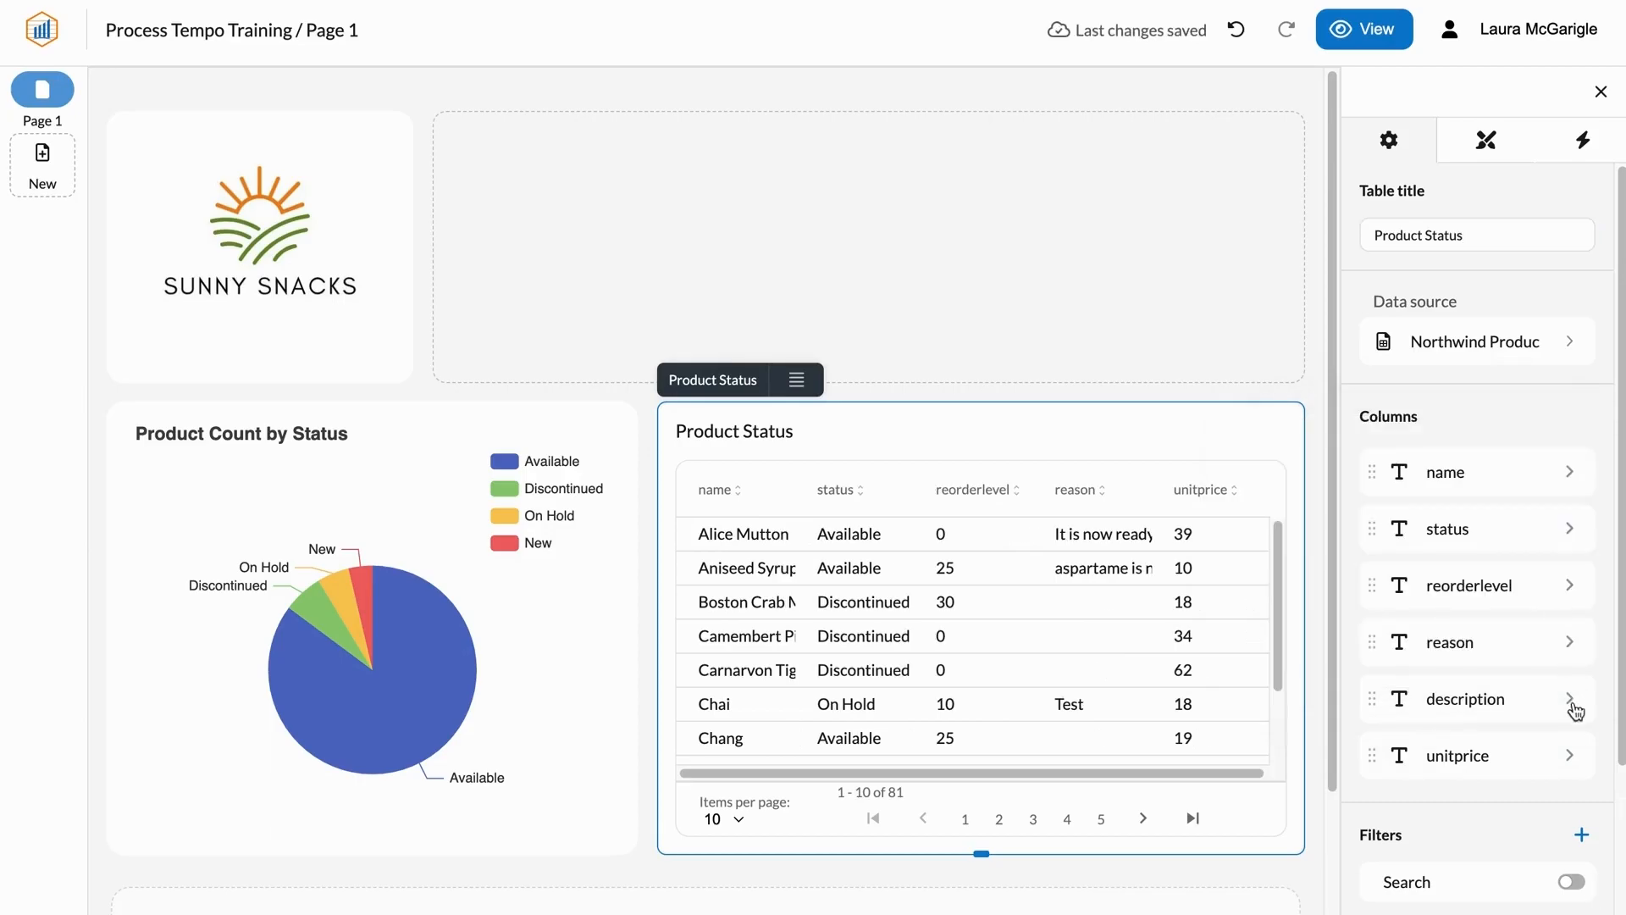
pyautogui.click(1568, 754)
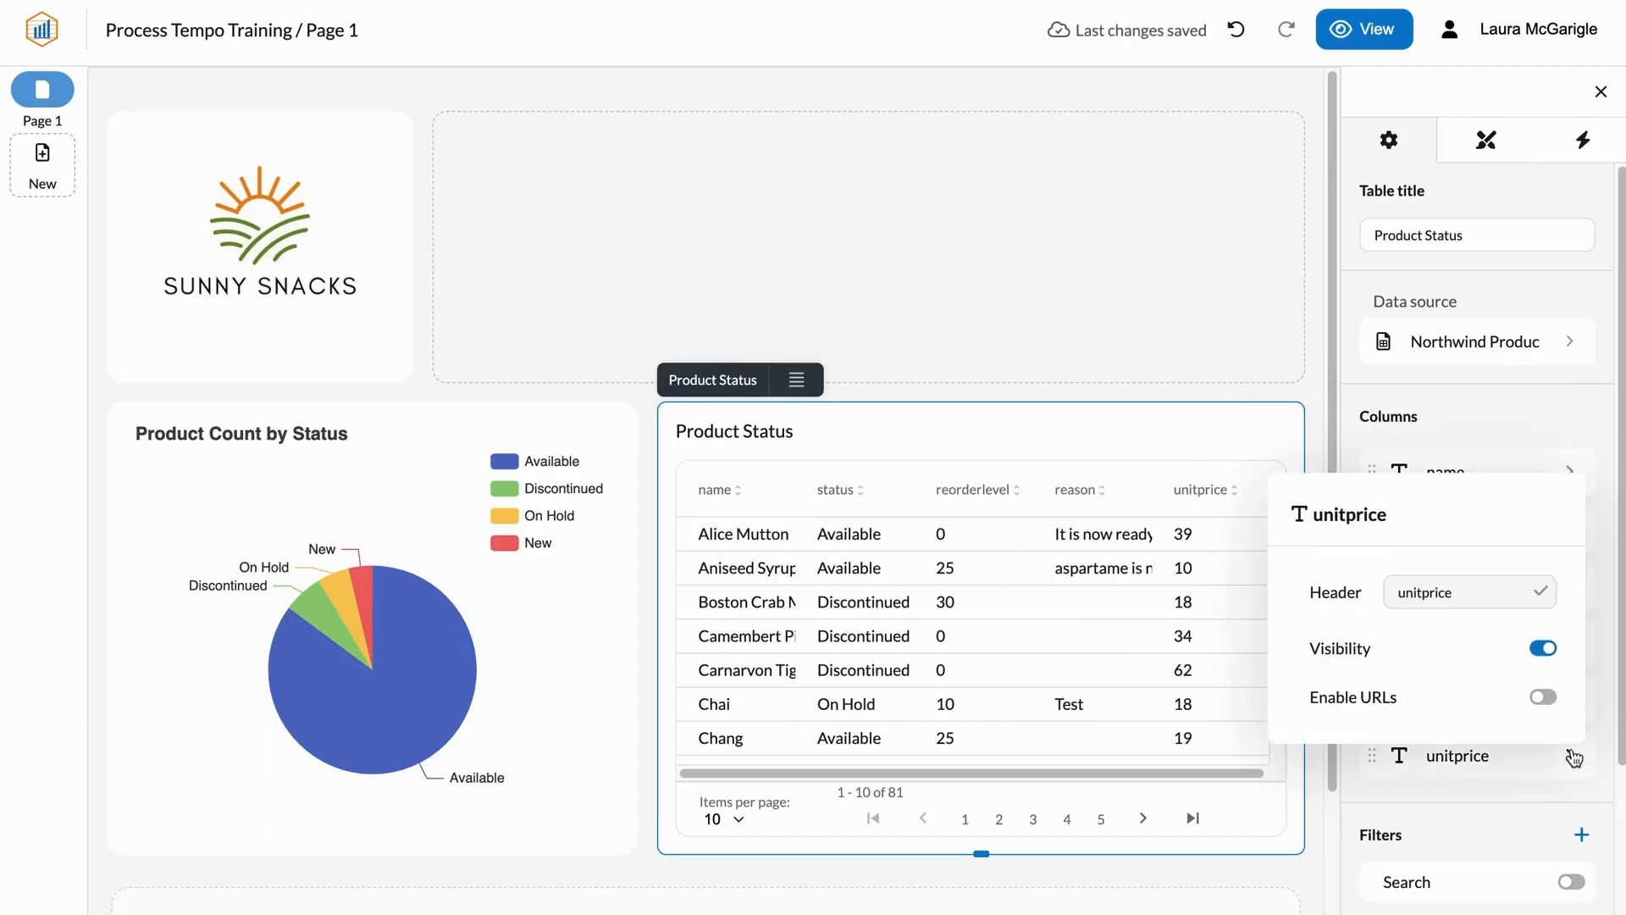
pyautogui.click(1547, 652)
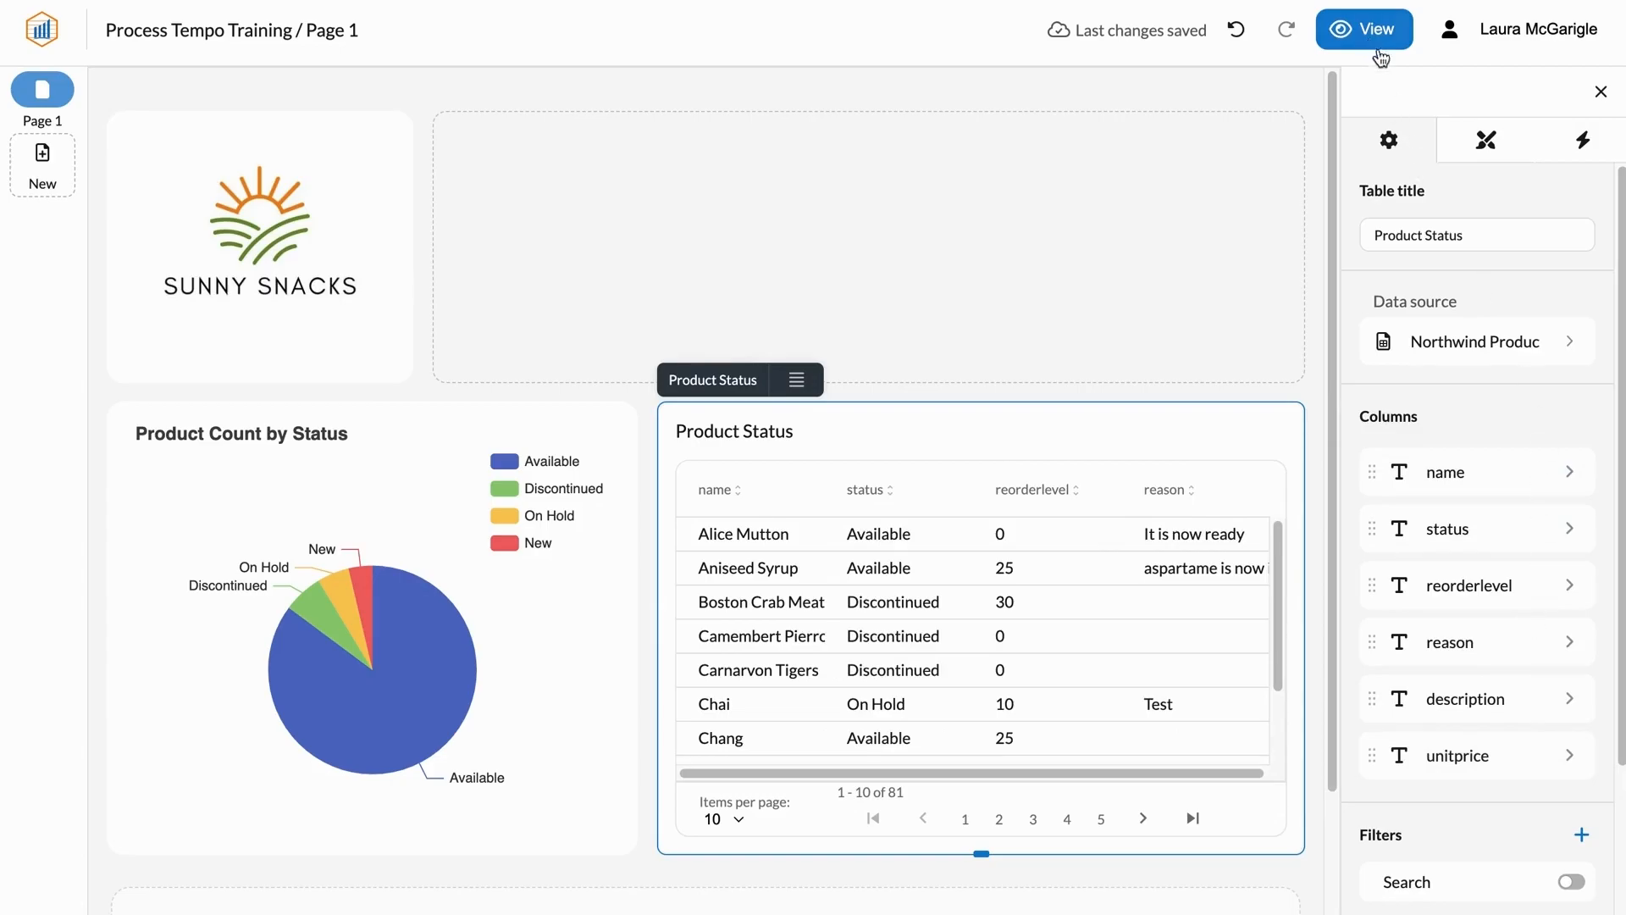
pyautogui.click(1601, 92)
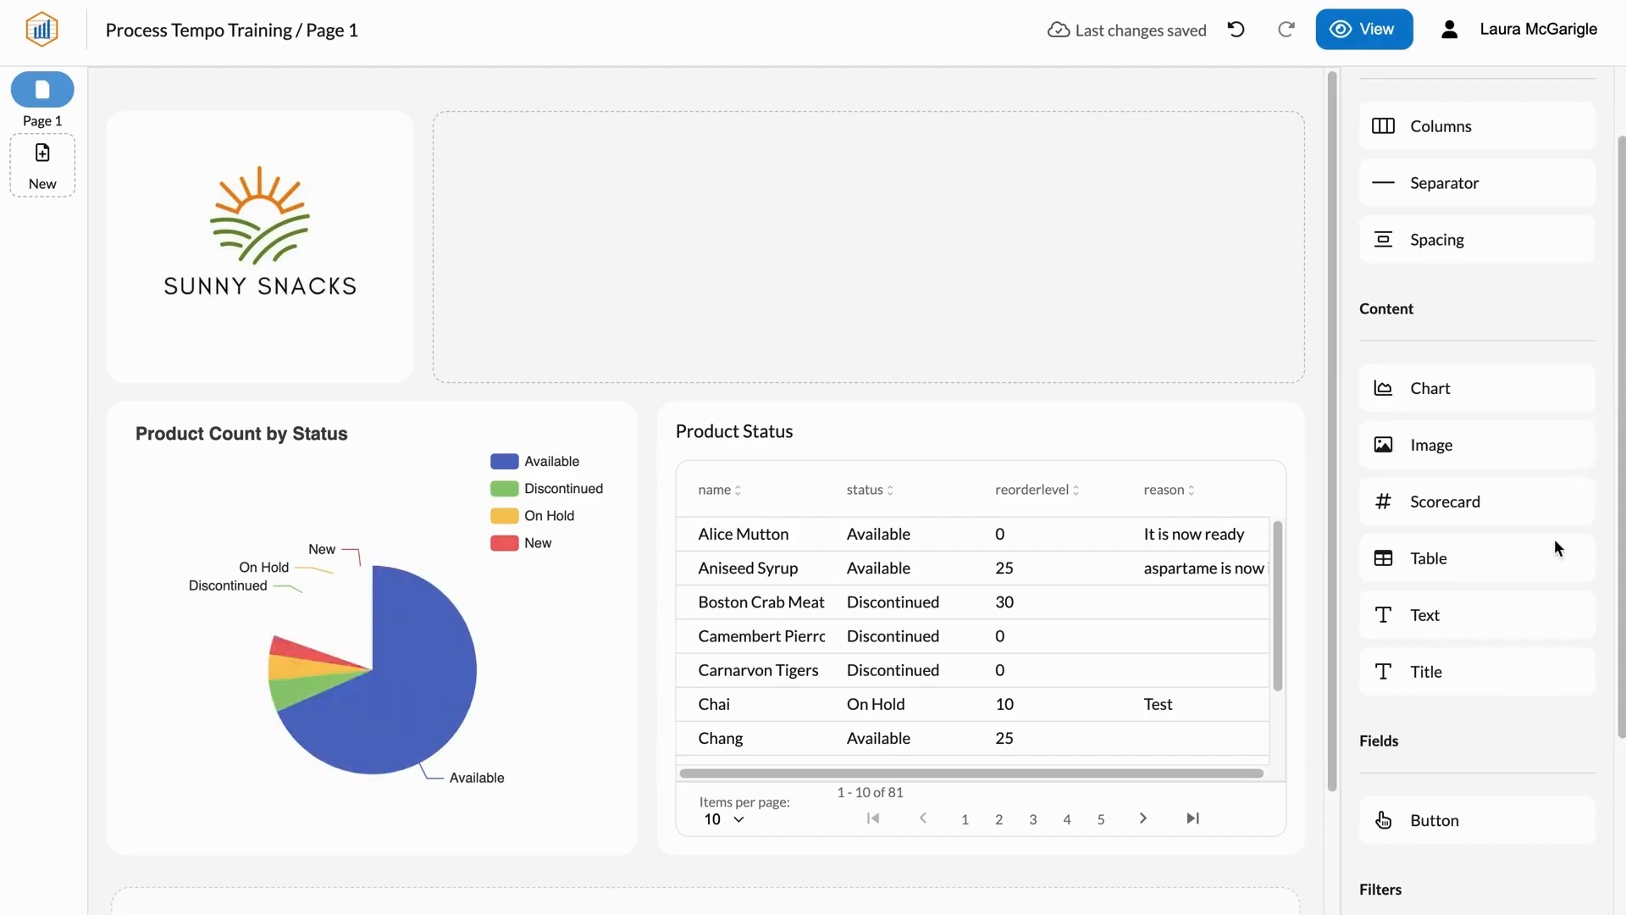
# Step: Add a selection filter to the empty column beside the logo and label it "Status"
pyautogui.scroll(-2, 1552, 571)
pyautogui.scroll(-3, 1546, 589)
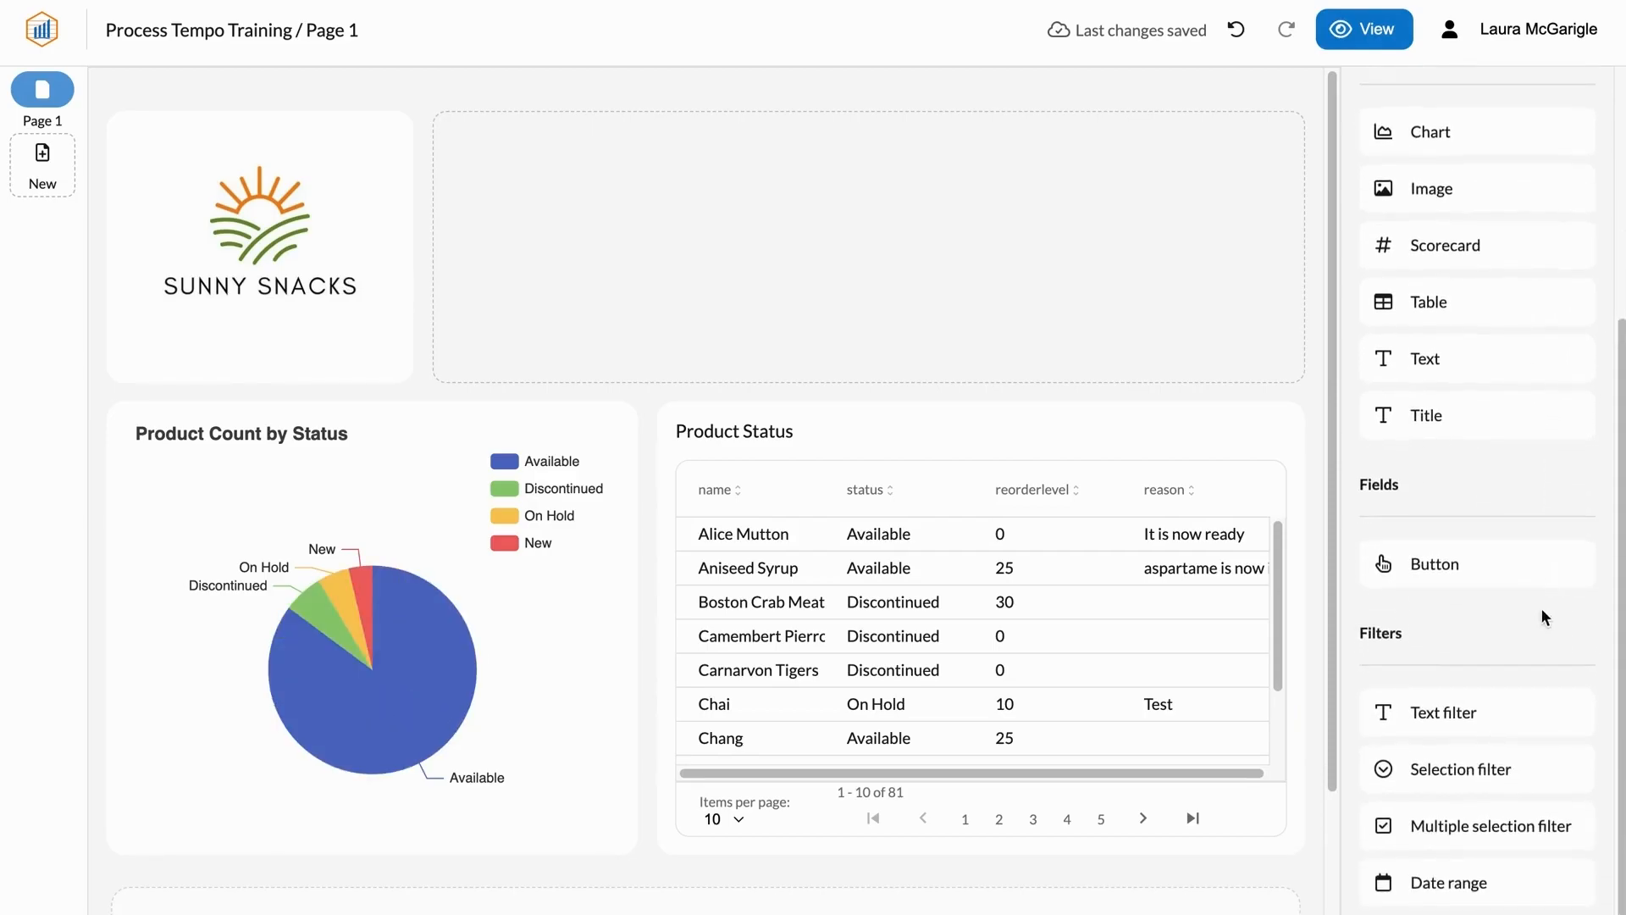
pyautogui.moveTo(1488, 769); pyautogui.dragTo(937, 232)
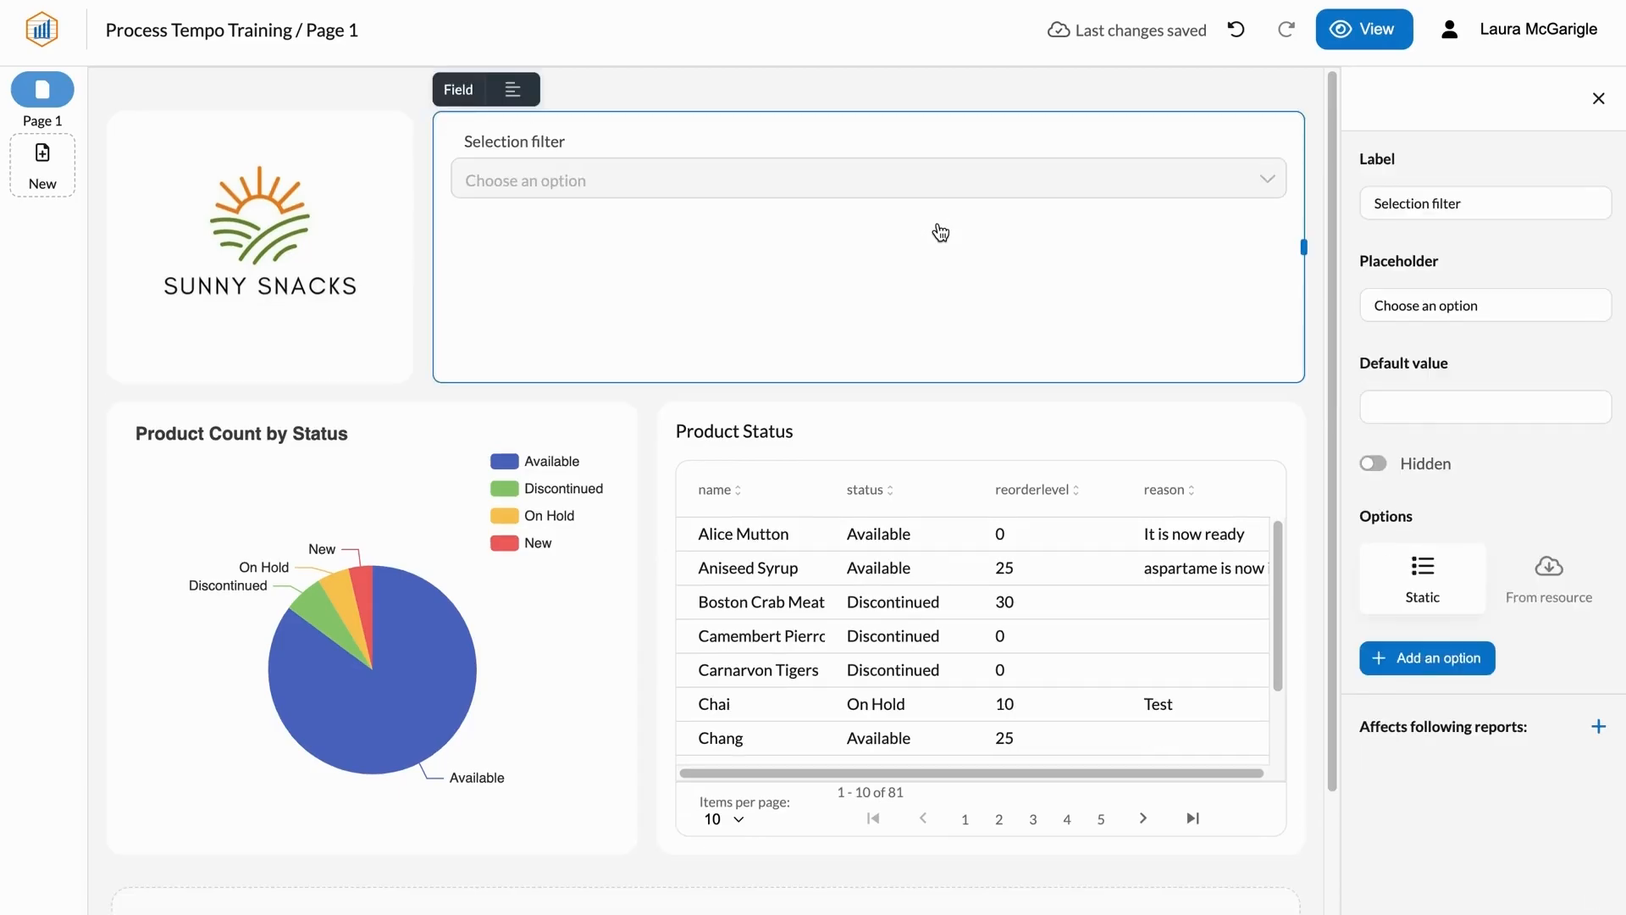
pyautogui.tripleClick(1489, 207)
pyautogui.write('Status')
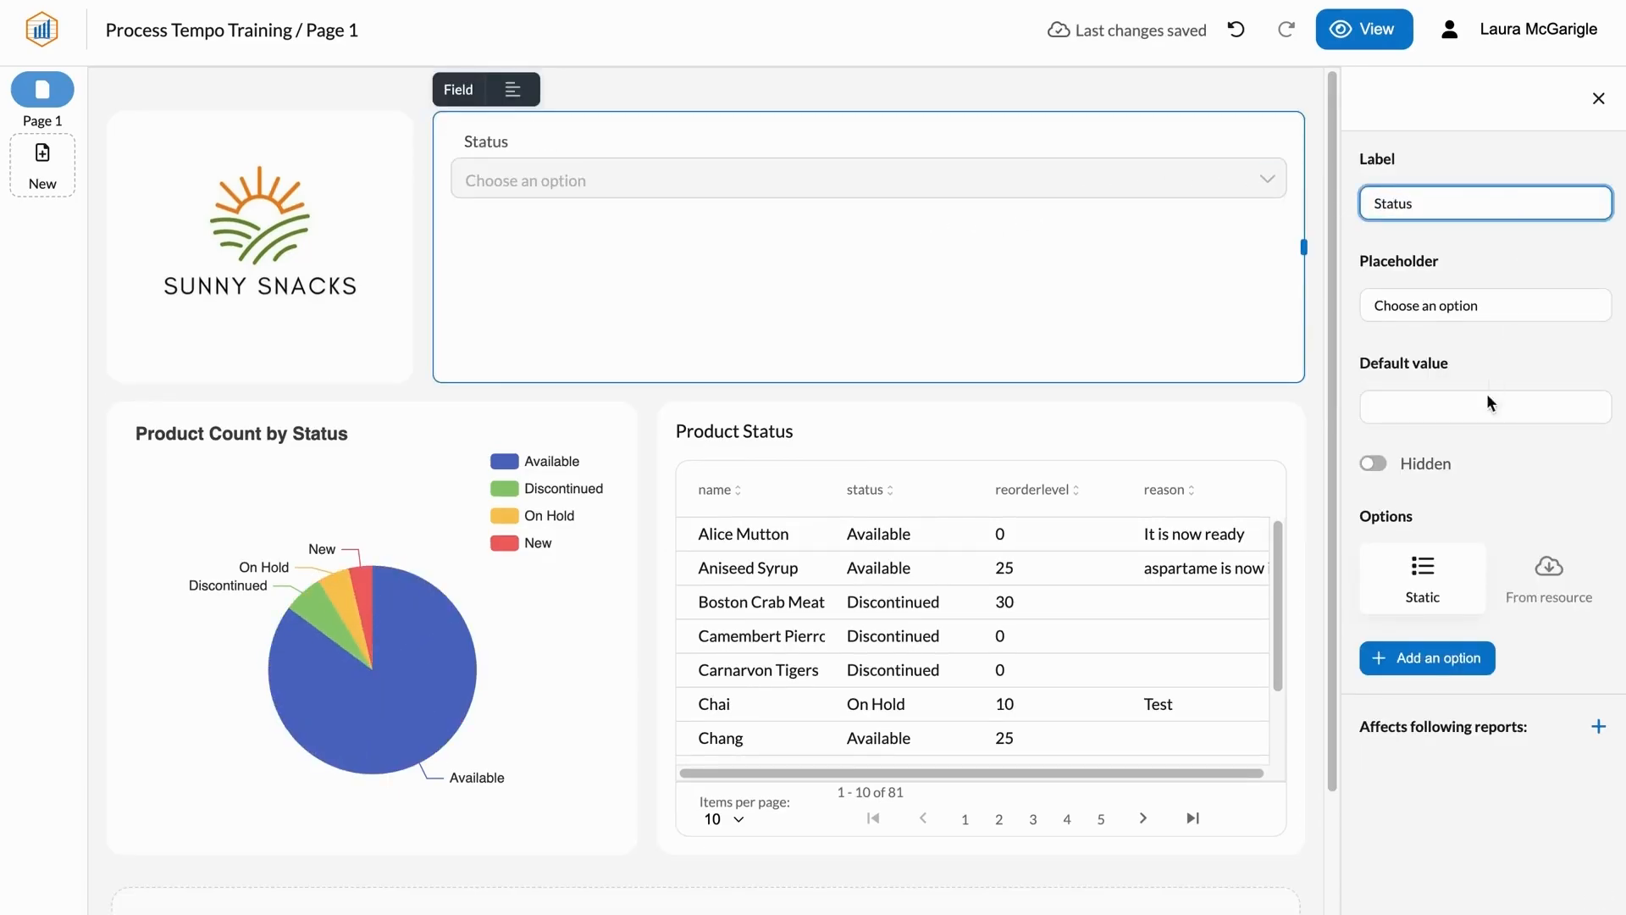
# Step: Have the Status filter take its options from a resource, using Northwind Product Report as the data source
pyautogui.click(1539, 584)
pyautogui.click(1514, 699)
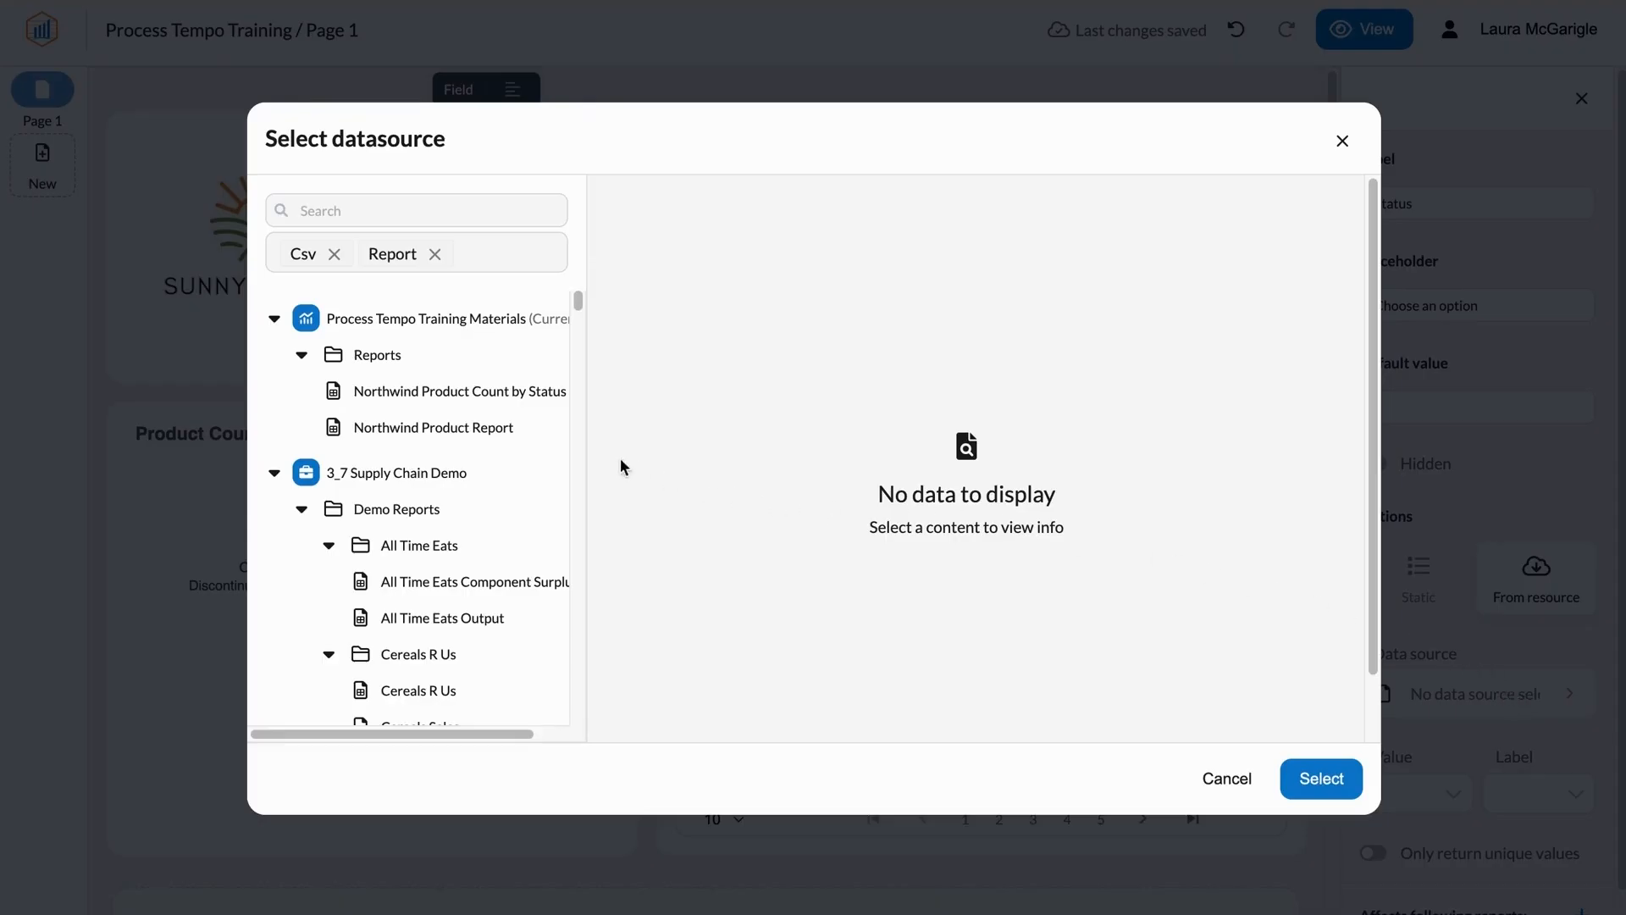
pyautogui.click(515, 435)
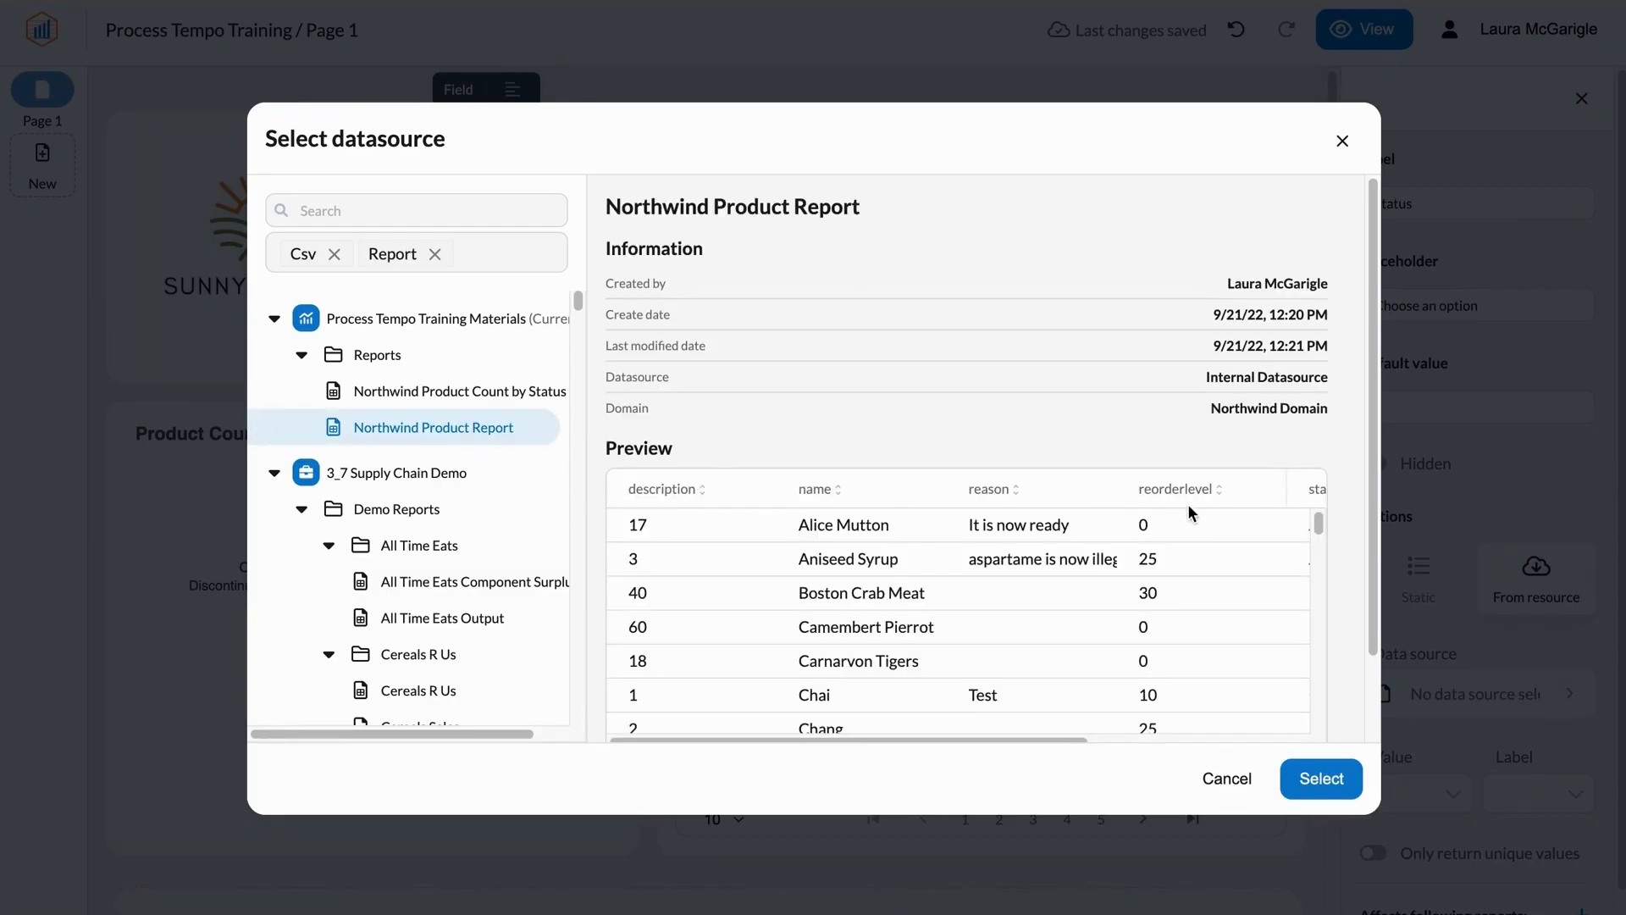
pyautogui.click(1338, 779)
# Step: Use the status column for both the value and label of the filter options, returning only unique values
pyautogui.click(1401, 788)
pyautogui.click(1390, 690)
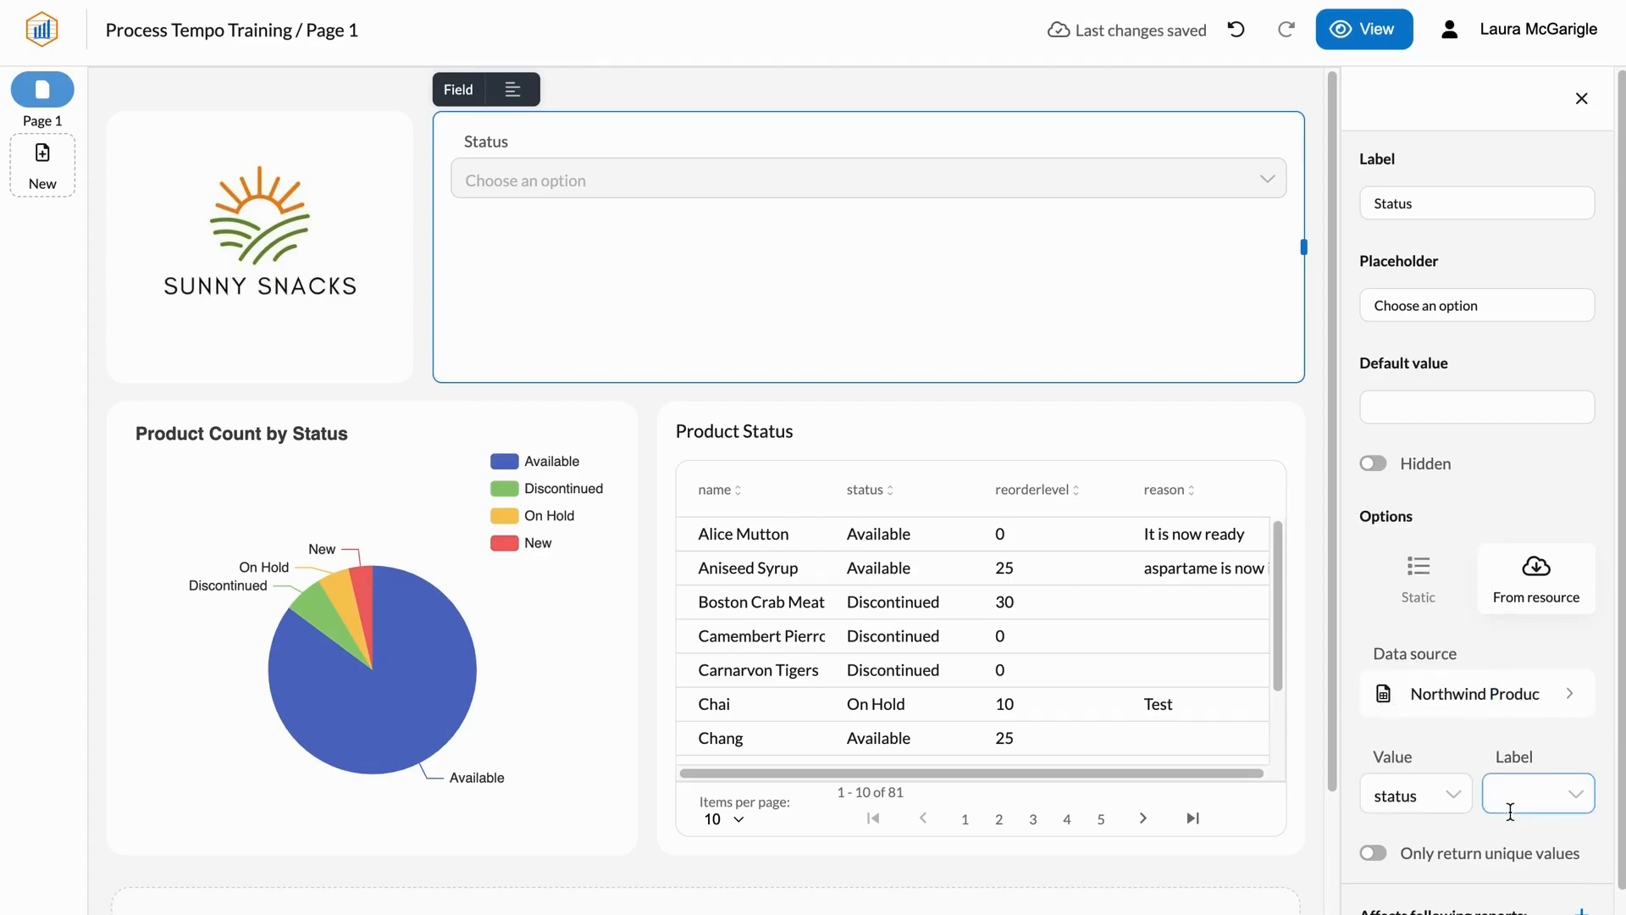
pyautogui.click(1511, 805)
pyautogui.click(1512, 689)
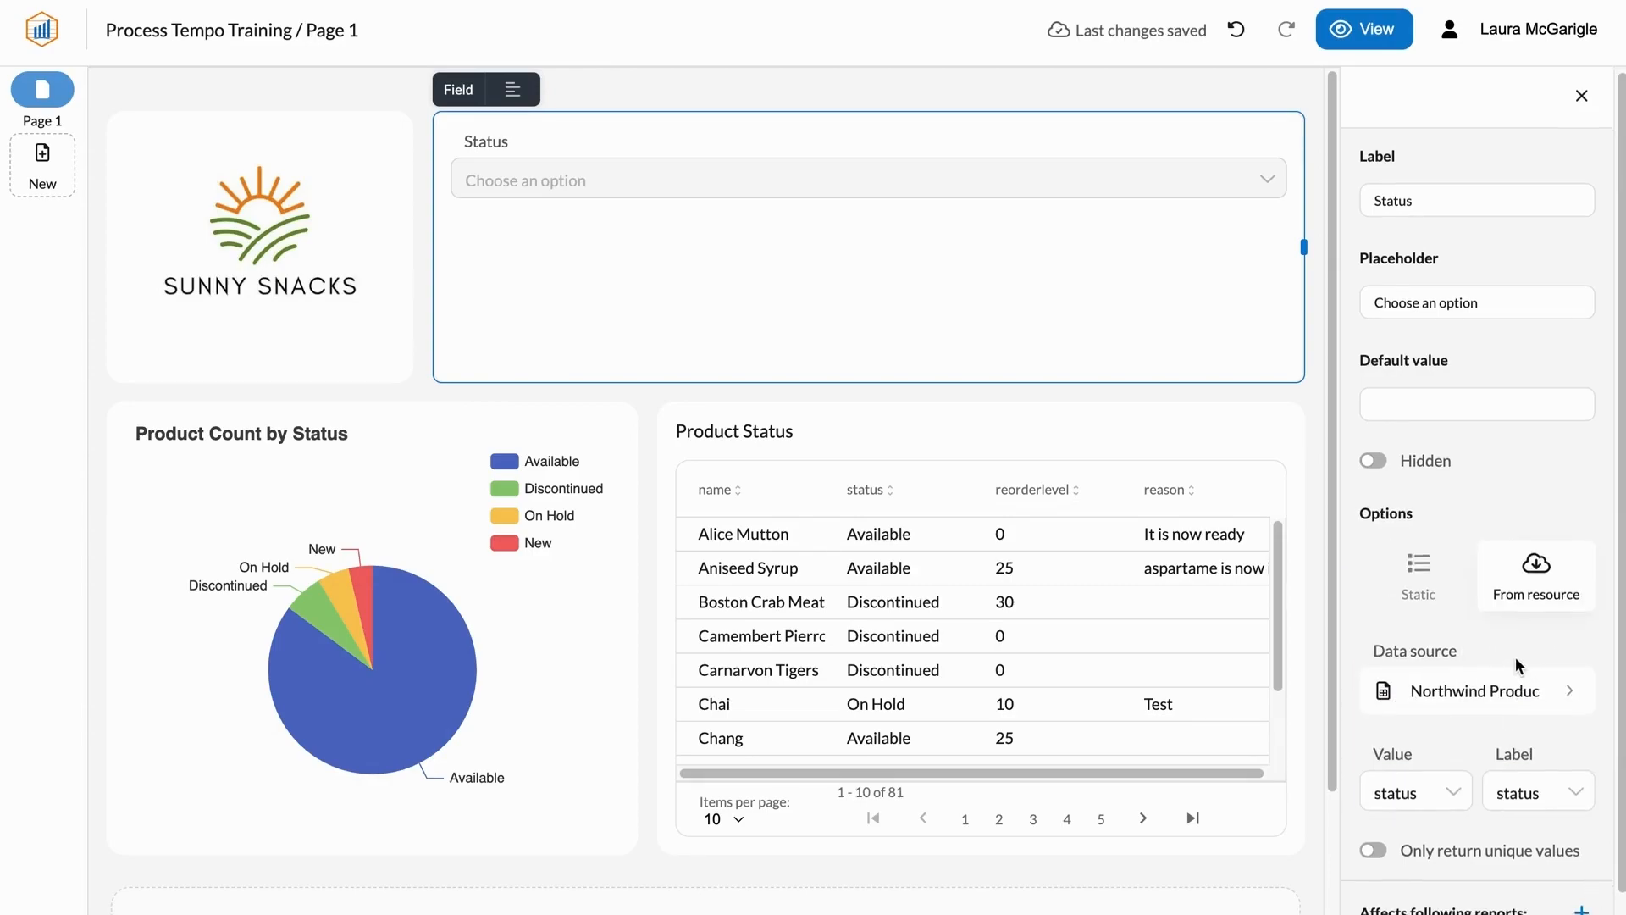
pyautogui.scroll(-1, 1517, 657)
pyautogui.click(1377, 820)
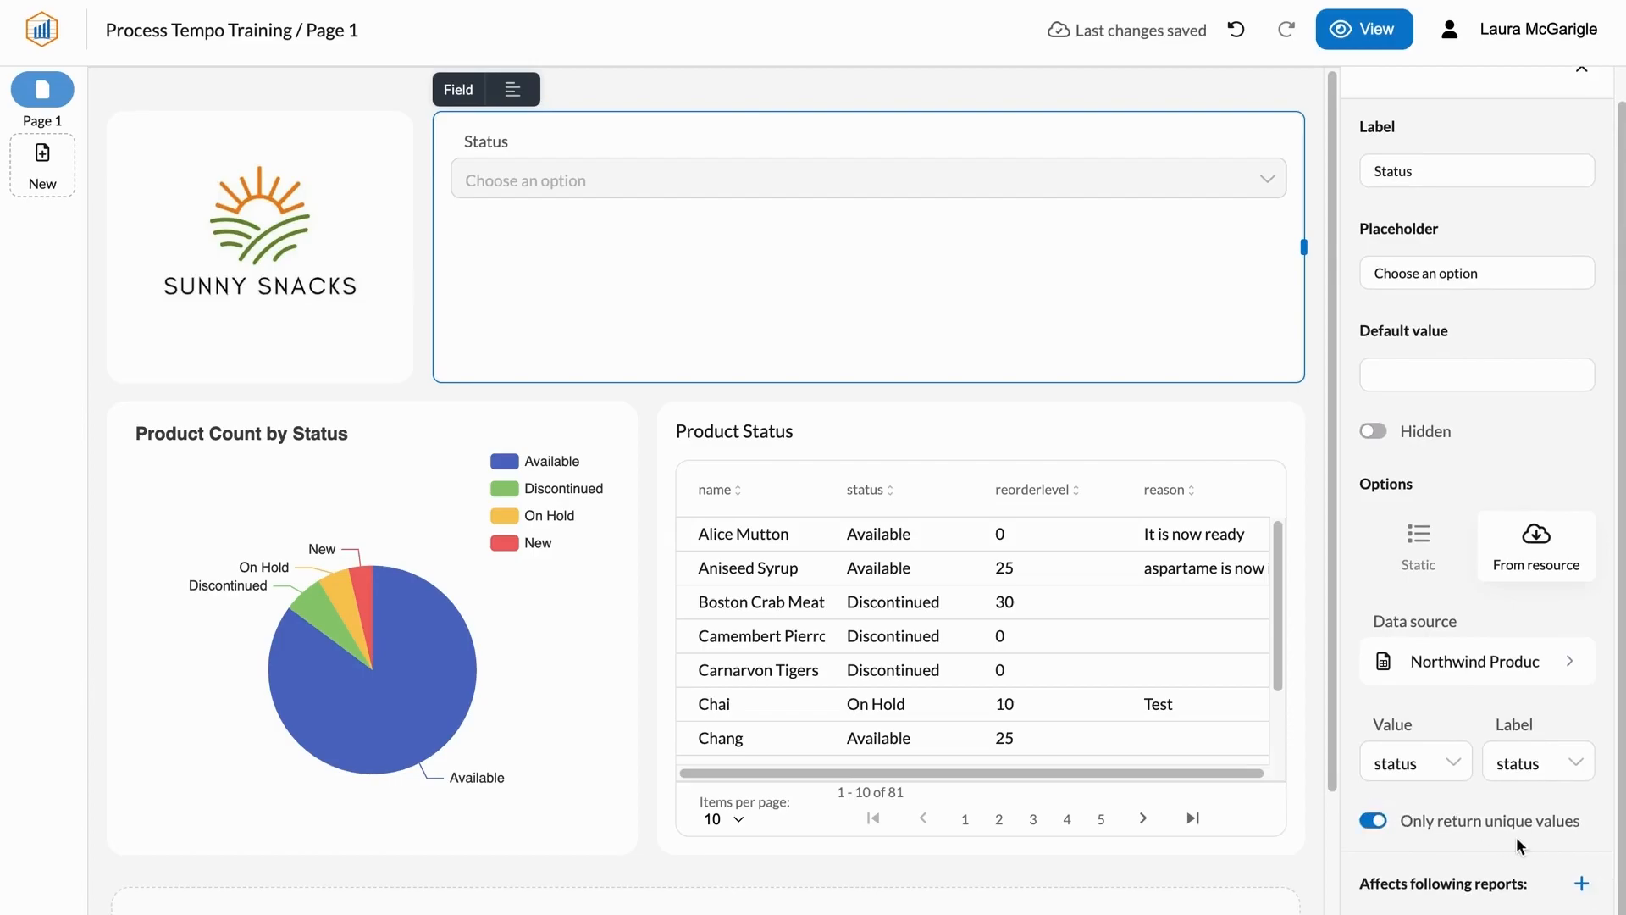
# Step: Start an affected-report entry for the Status filter and set its data source to Northwind Product Report
pyautogui.click(1583, 885)
pyautogui.click(1430, 585)
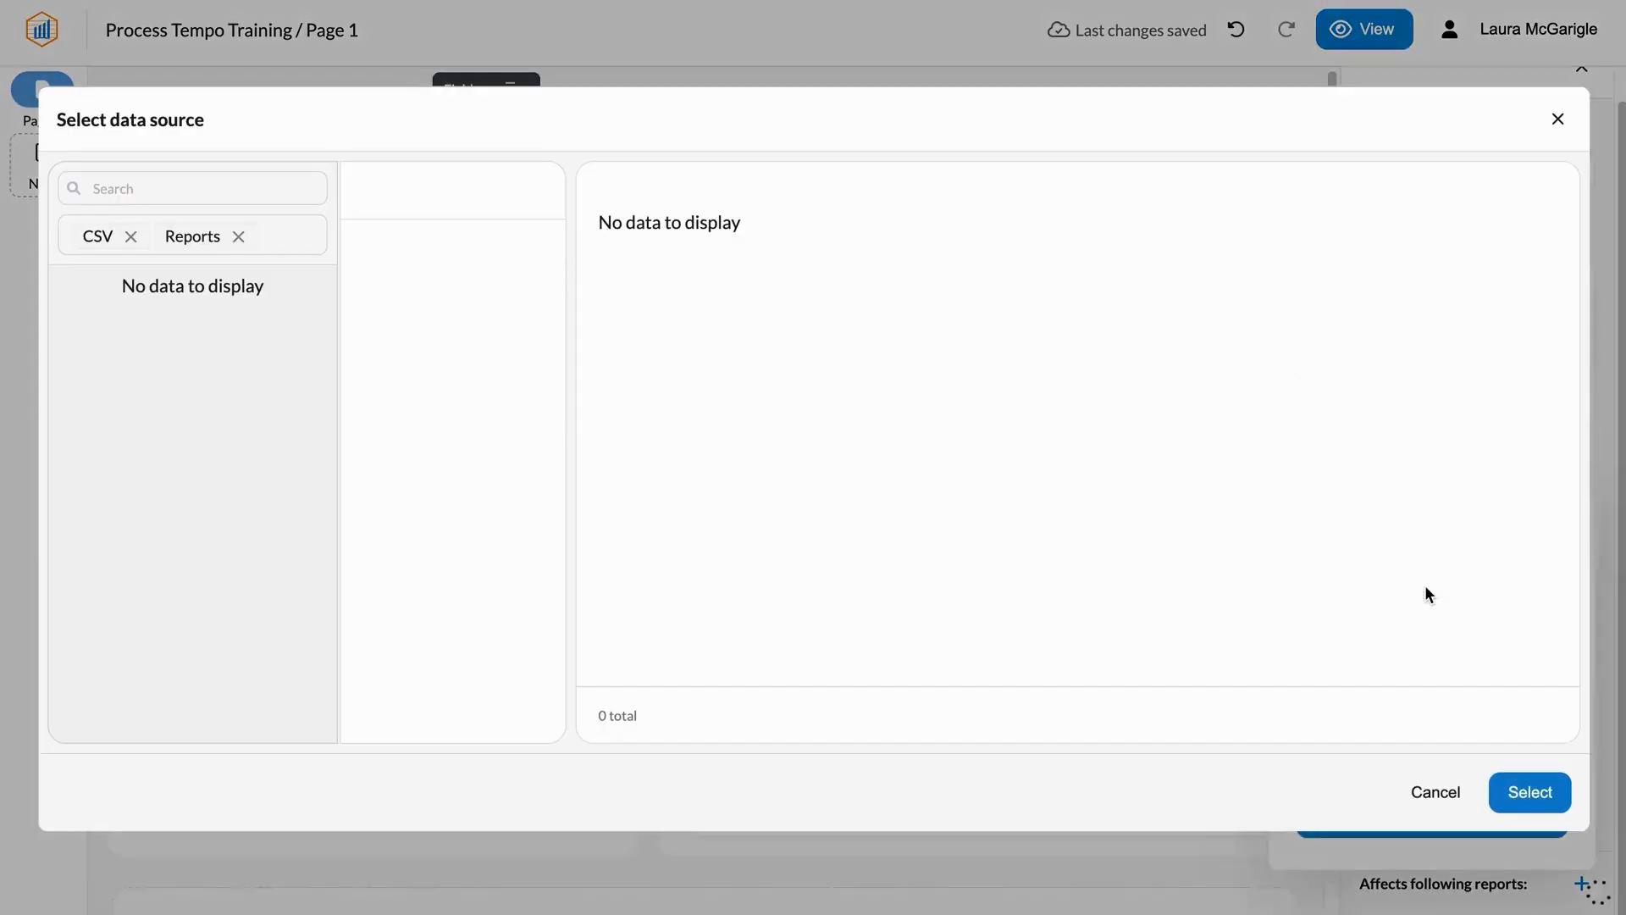
pyautogui.click(255, 190)
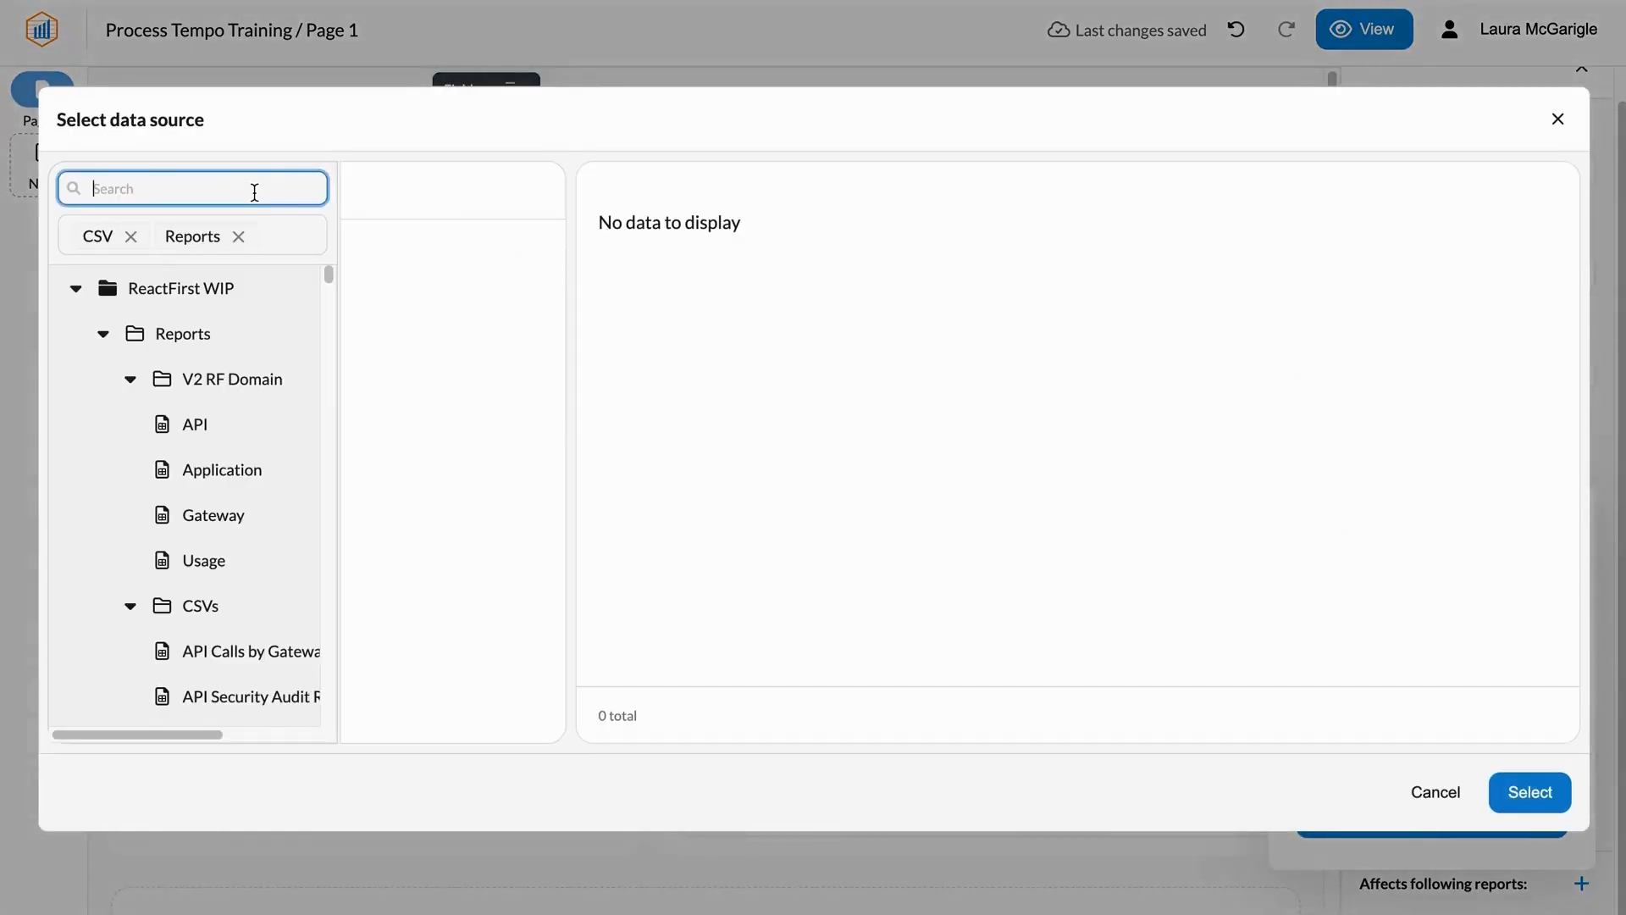
pyautogui.write('northwind')
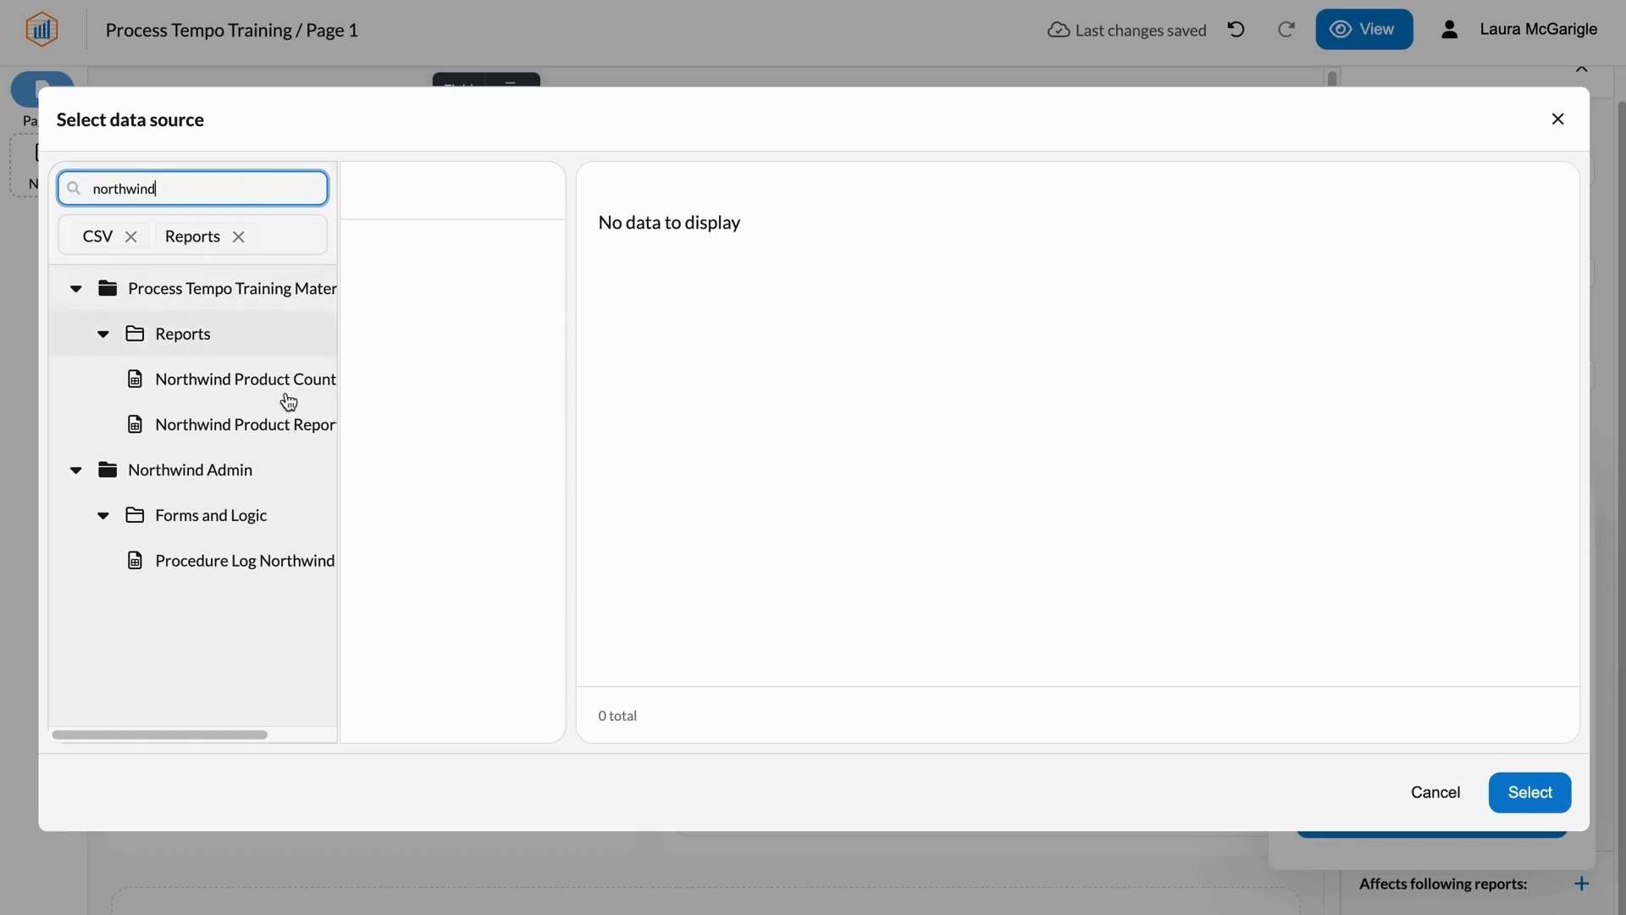
pyautogui.click(297, 424)
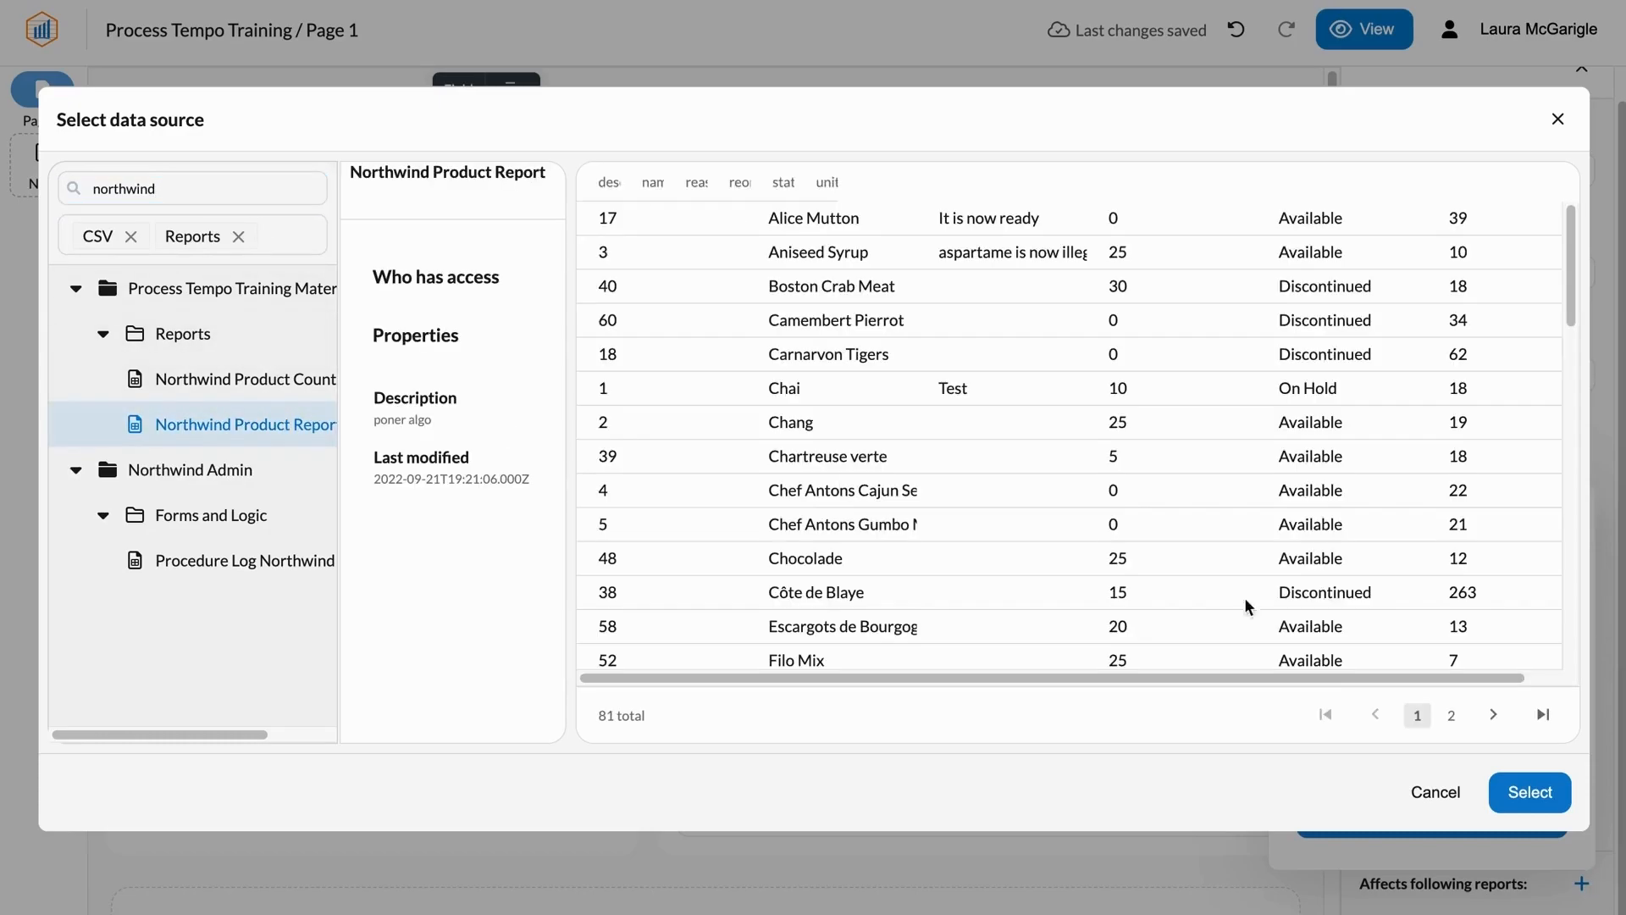
pyautogui.click(1526, 792)
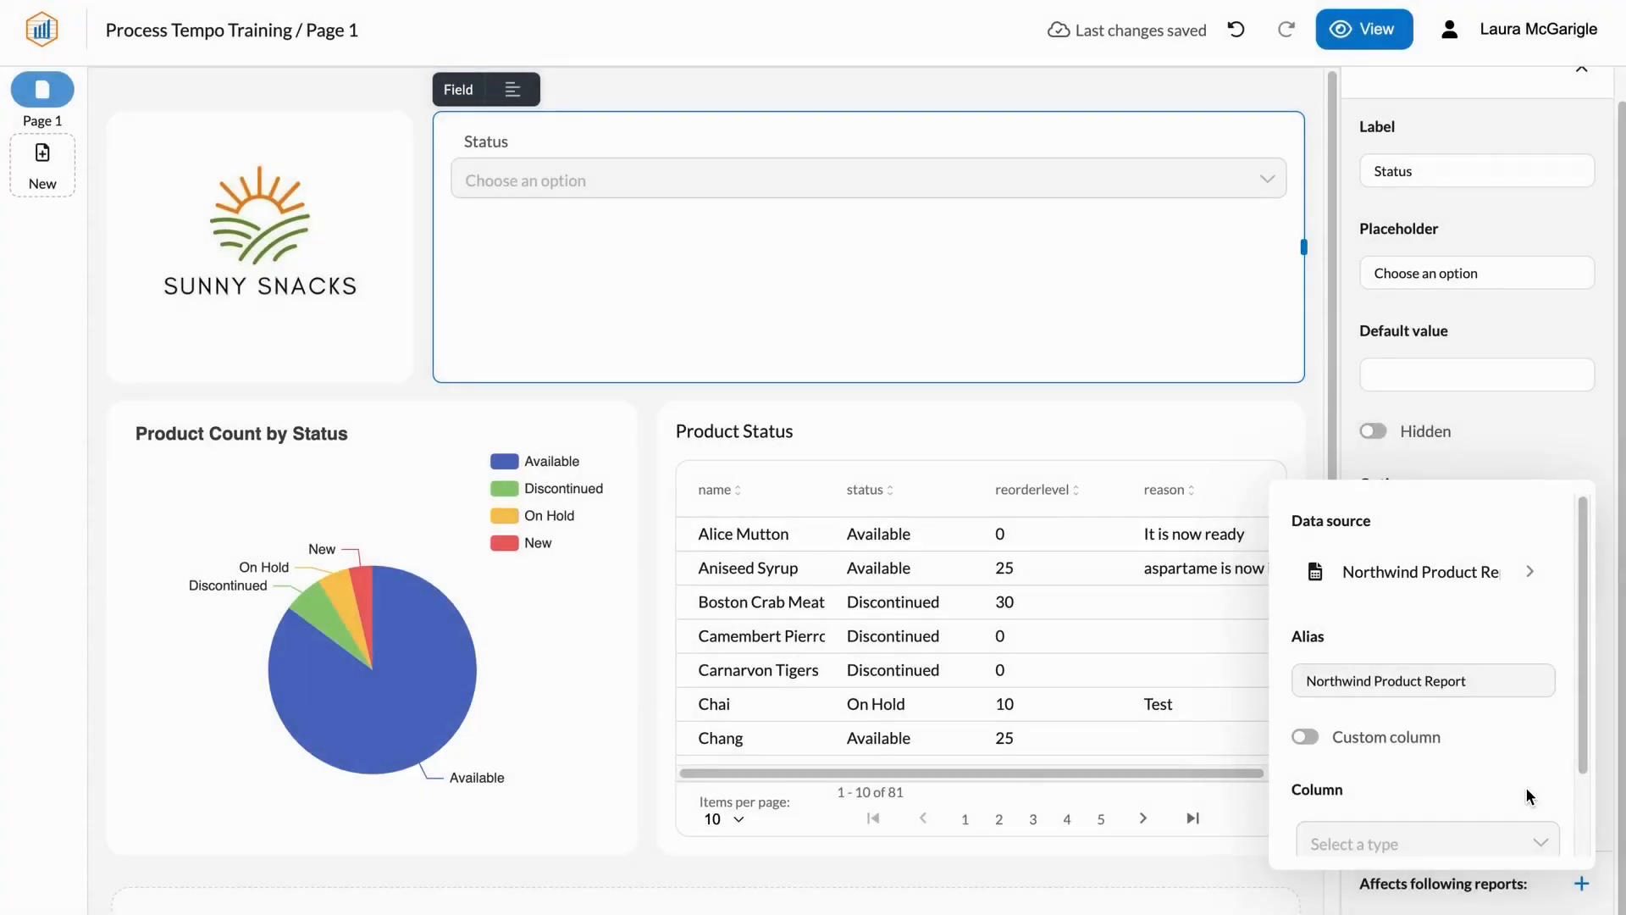
# Step: Set the Northwind Product Report entry to filter on the status column and add it
pyautogui.click(1465, 834)
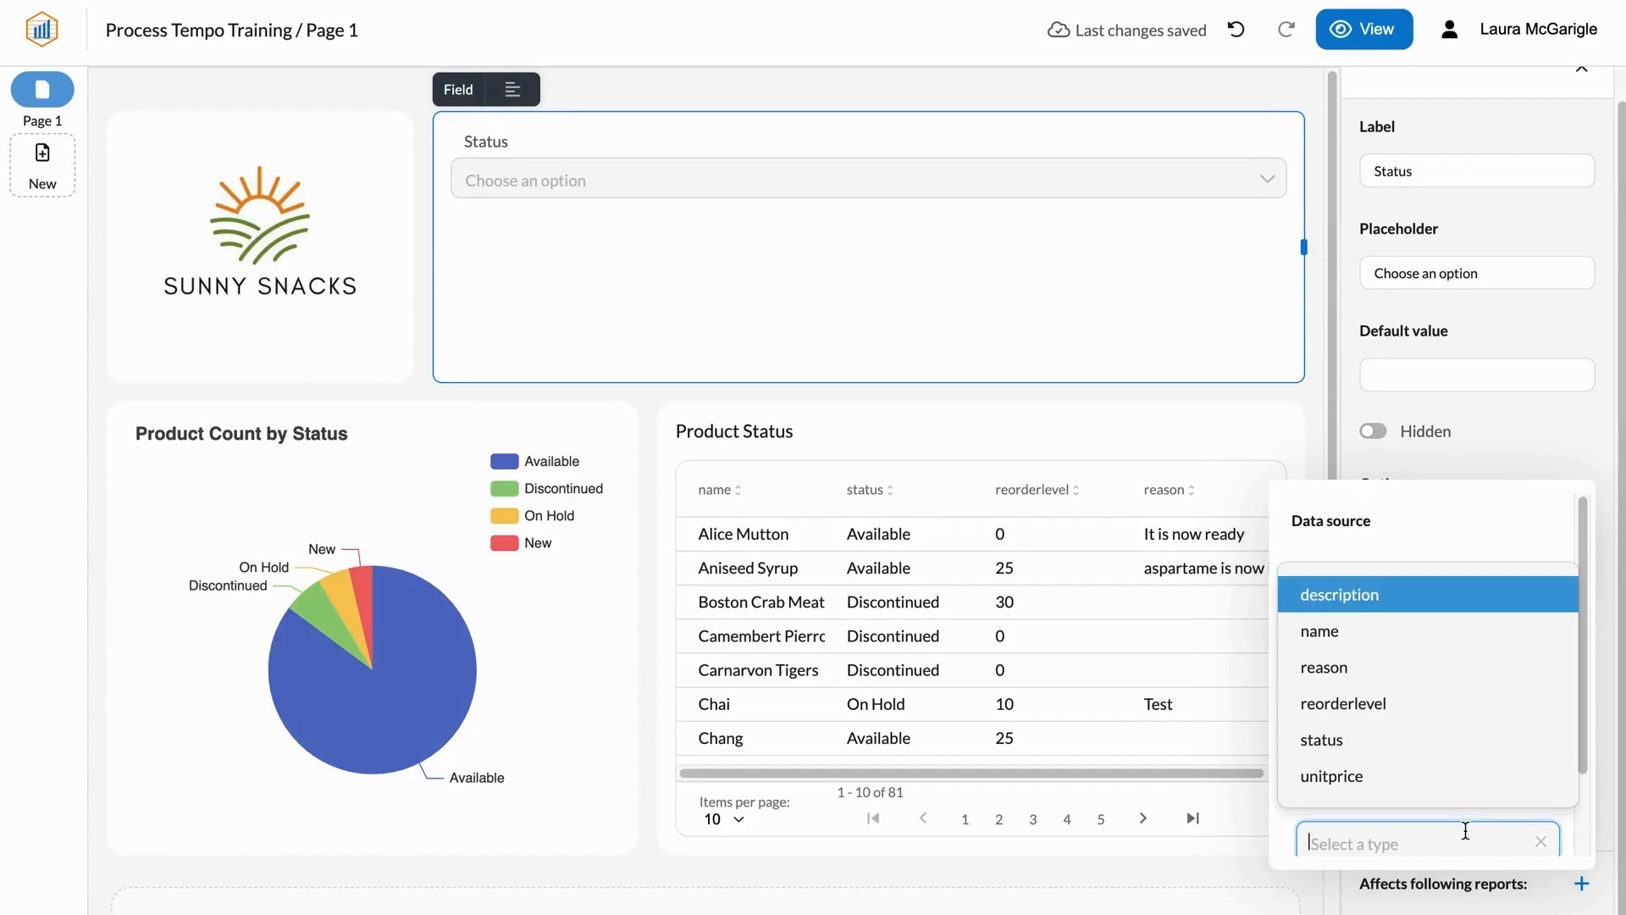
pyautogui.click(1416, 734)
pyautogui.scroll(-2, 1447, 734)
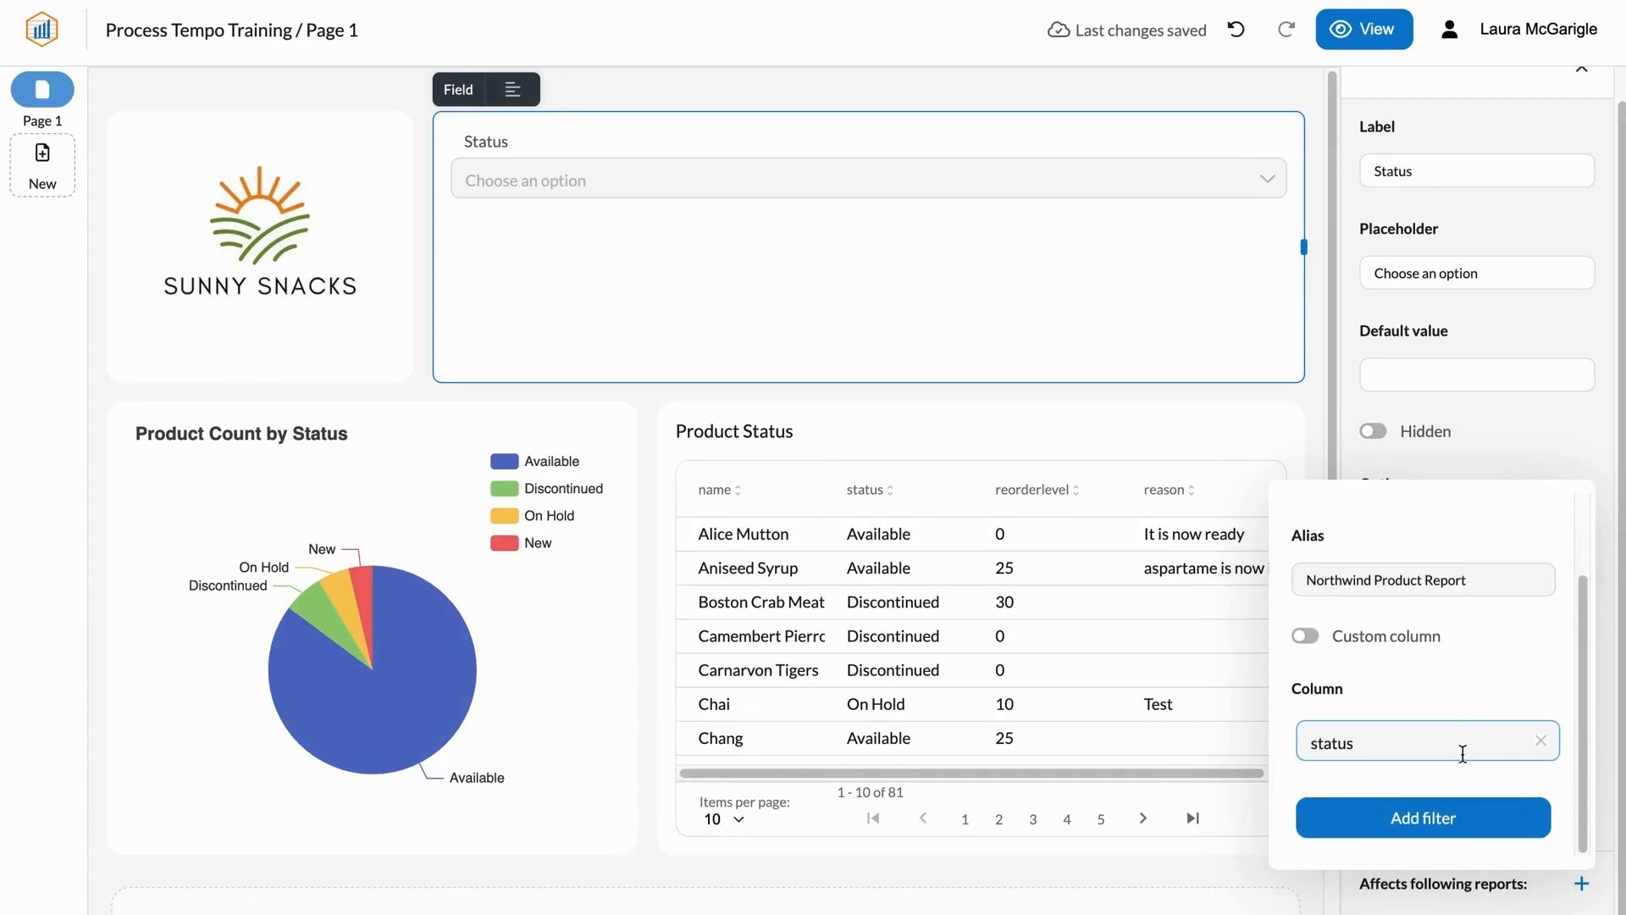
pyautogui.click(1460, 813)
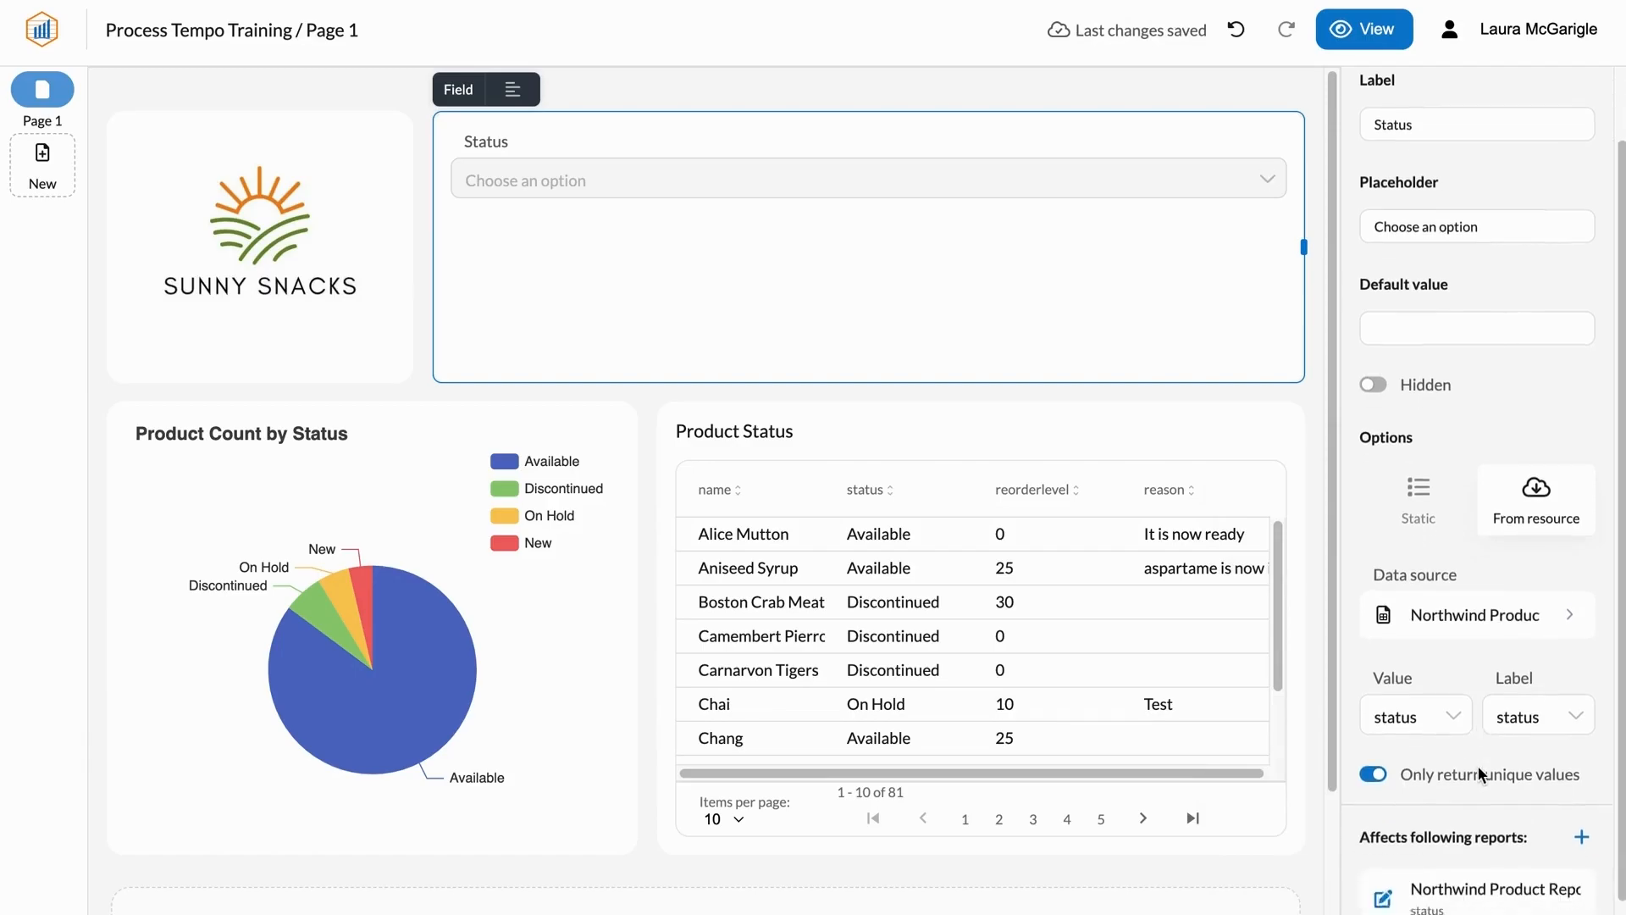
# Step: Start a second affected-report entry for the Status filter with Northwind Product Count by Status as its data source
pyautogui.scroll(-1, 1478, 765)
pyautogui.click(1583, 817)
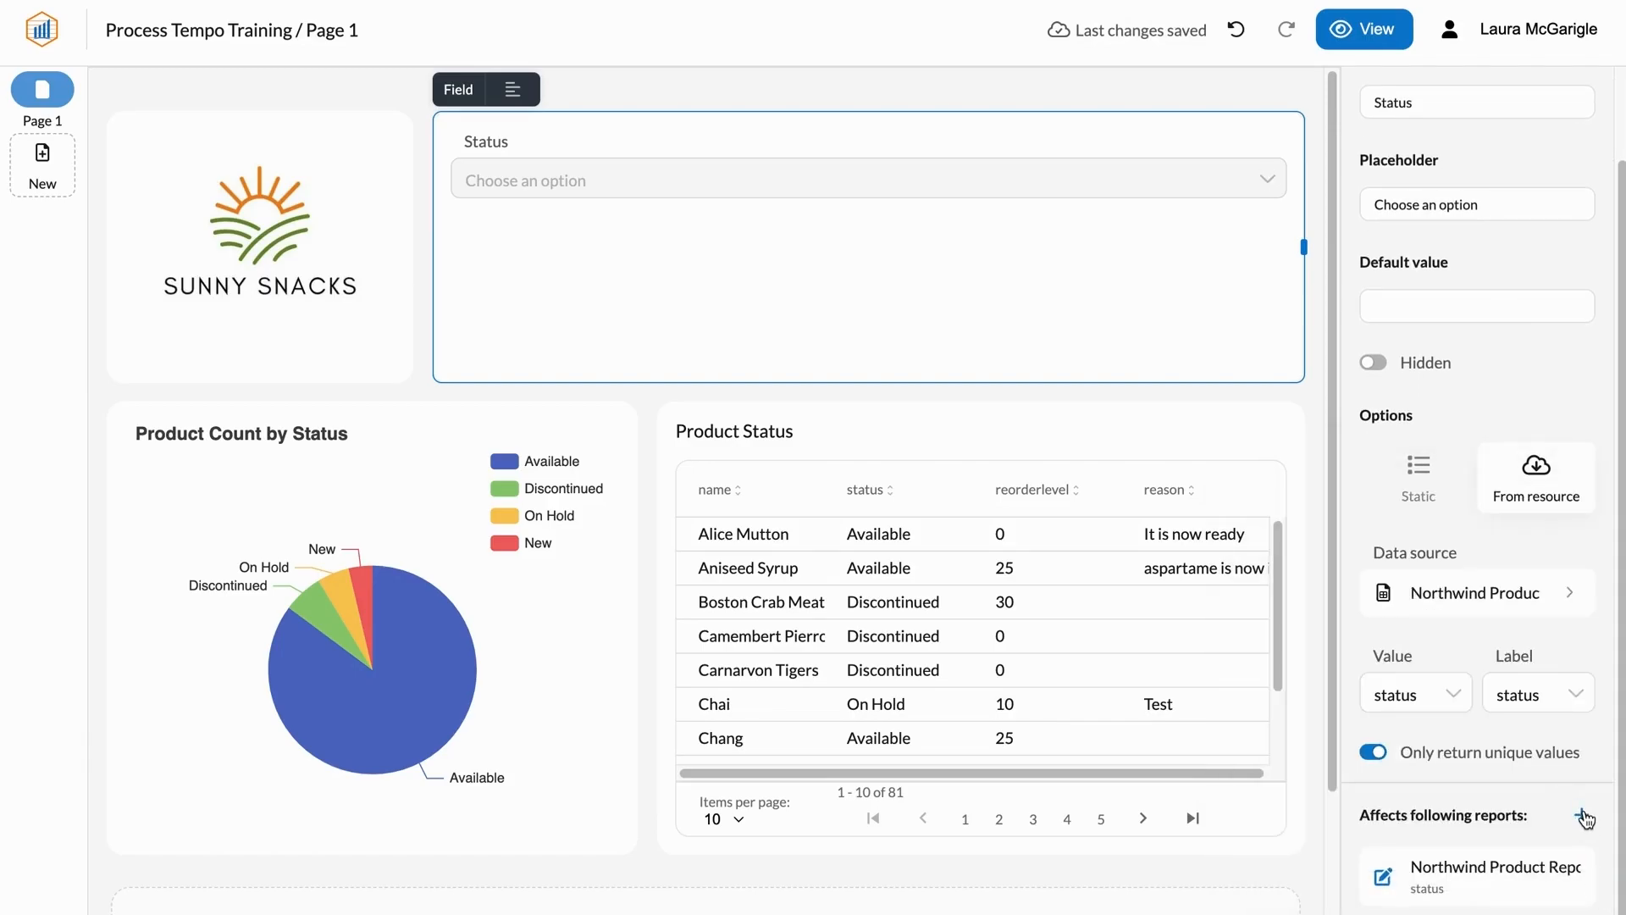
pyautogui.click(1584, 817)
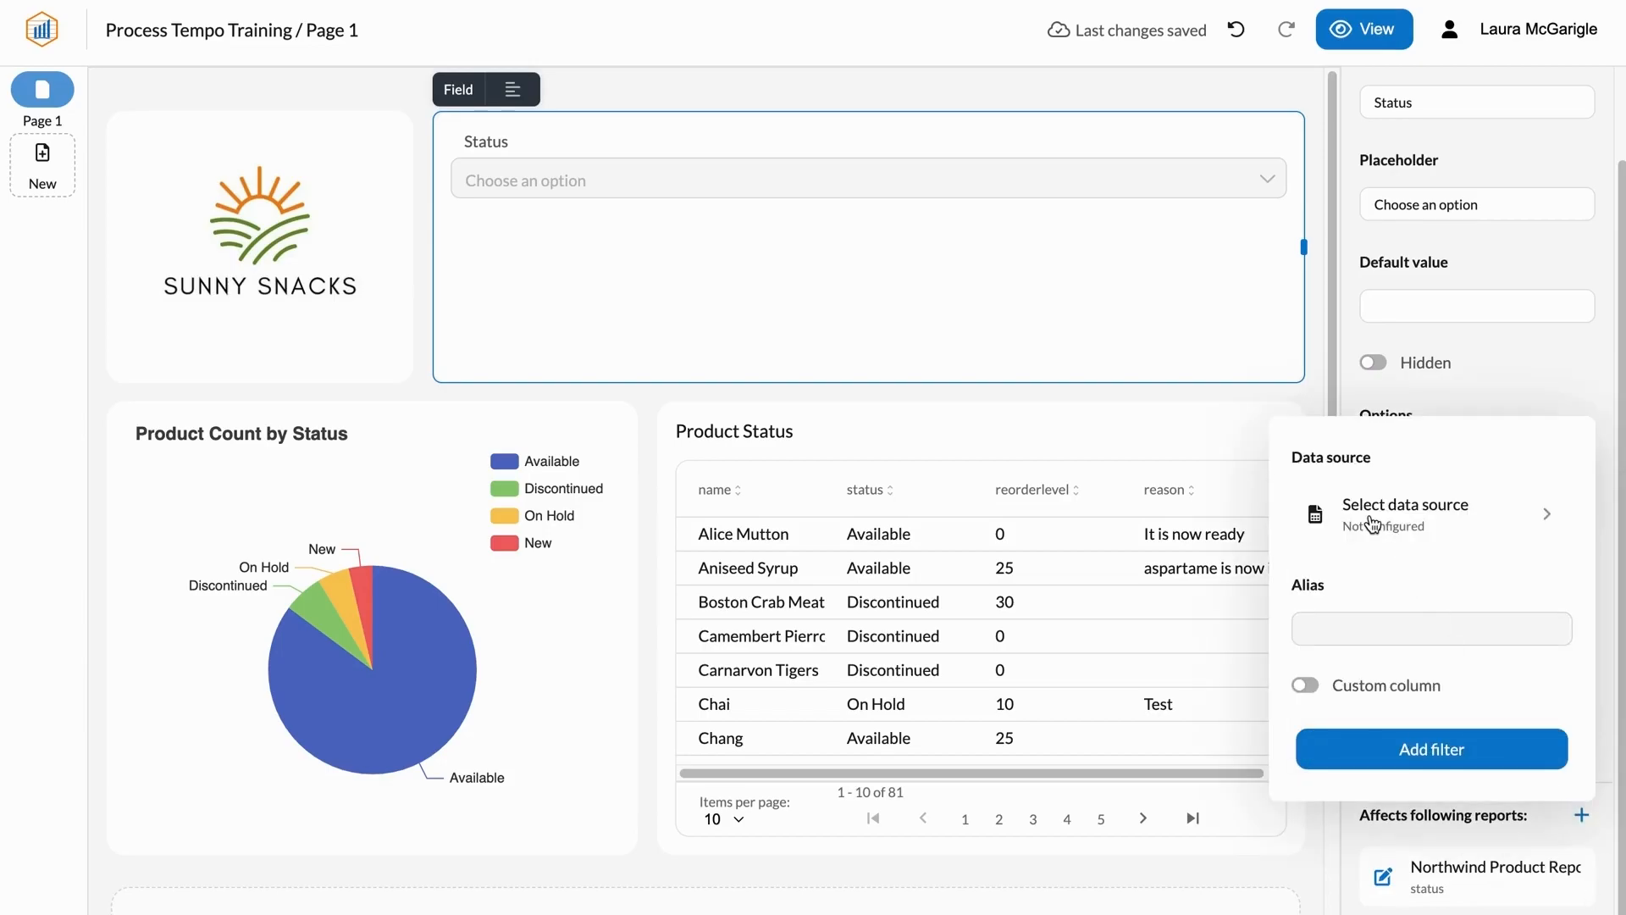
pyautogui.click(1372, 516)
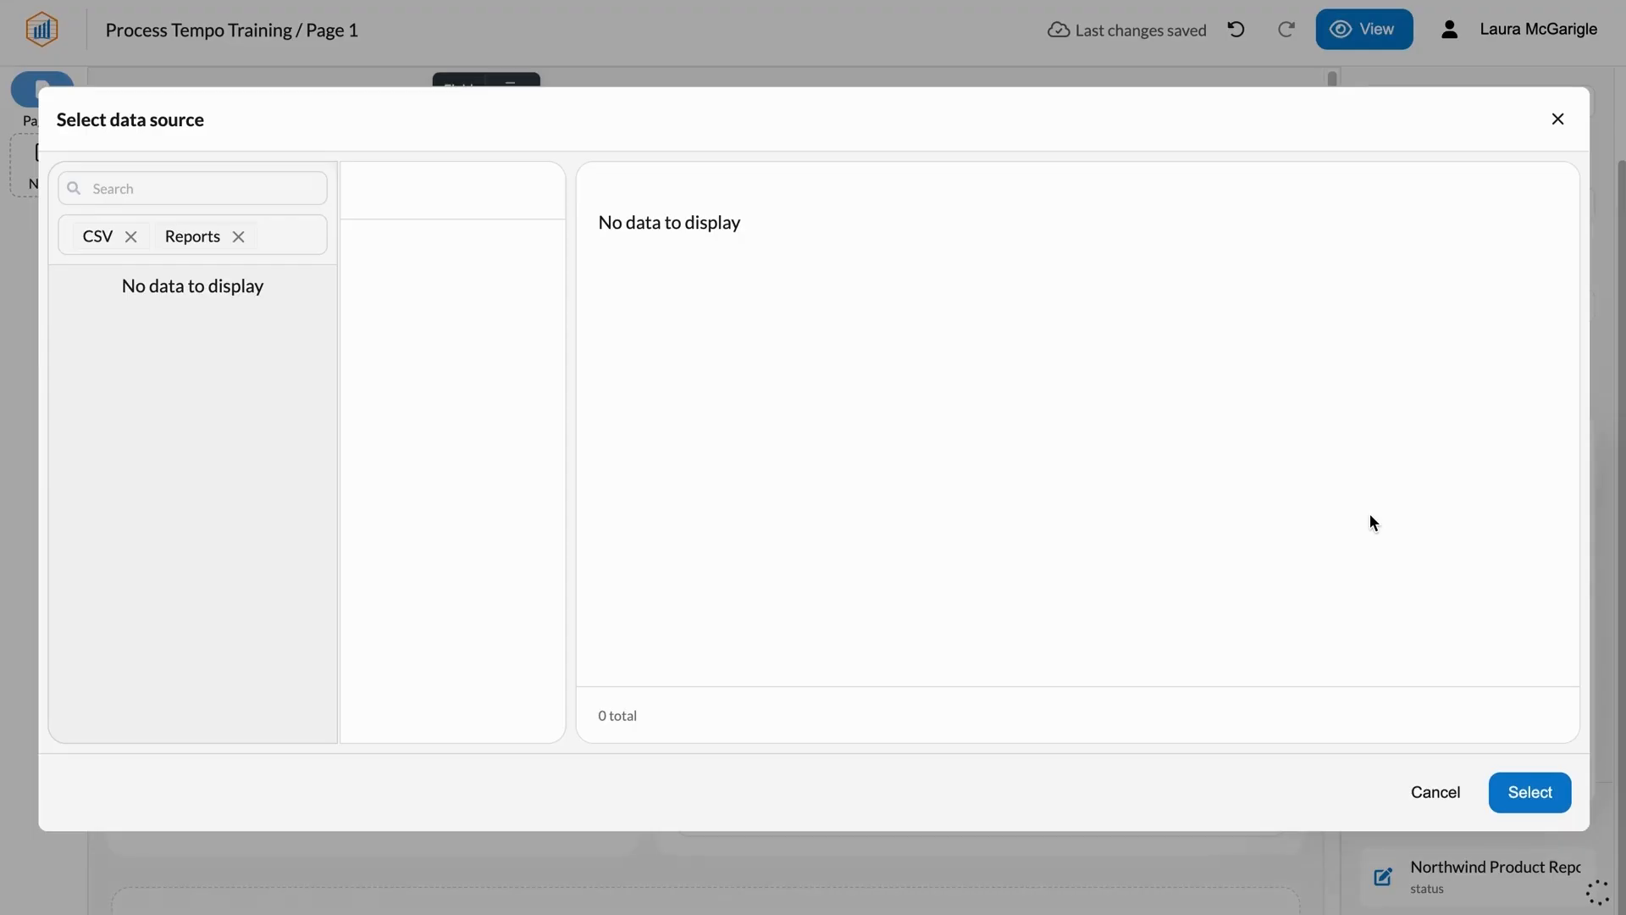
pyautogui.click(245, 184)
pyautogui.write('northwind')
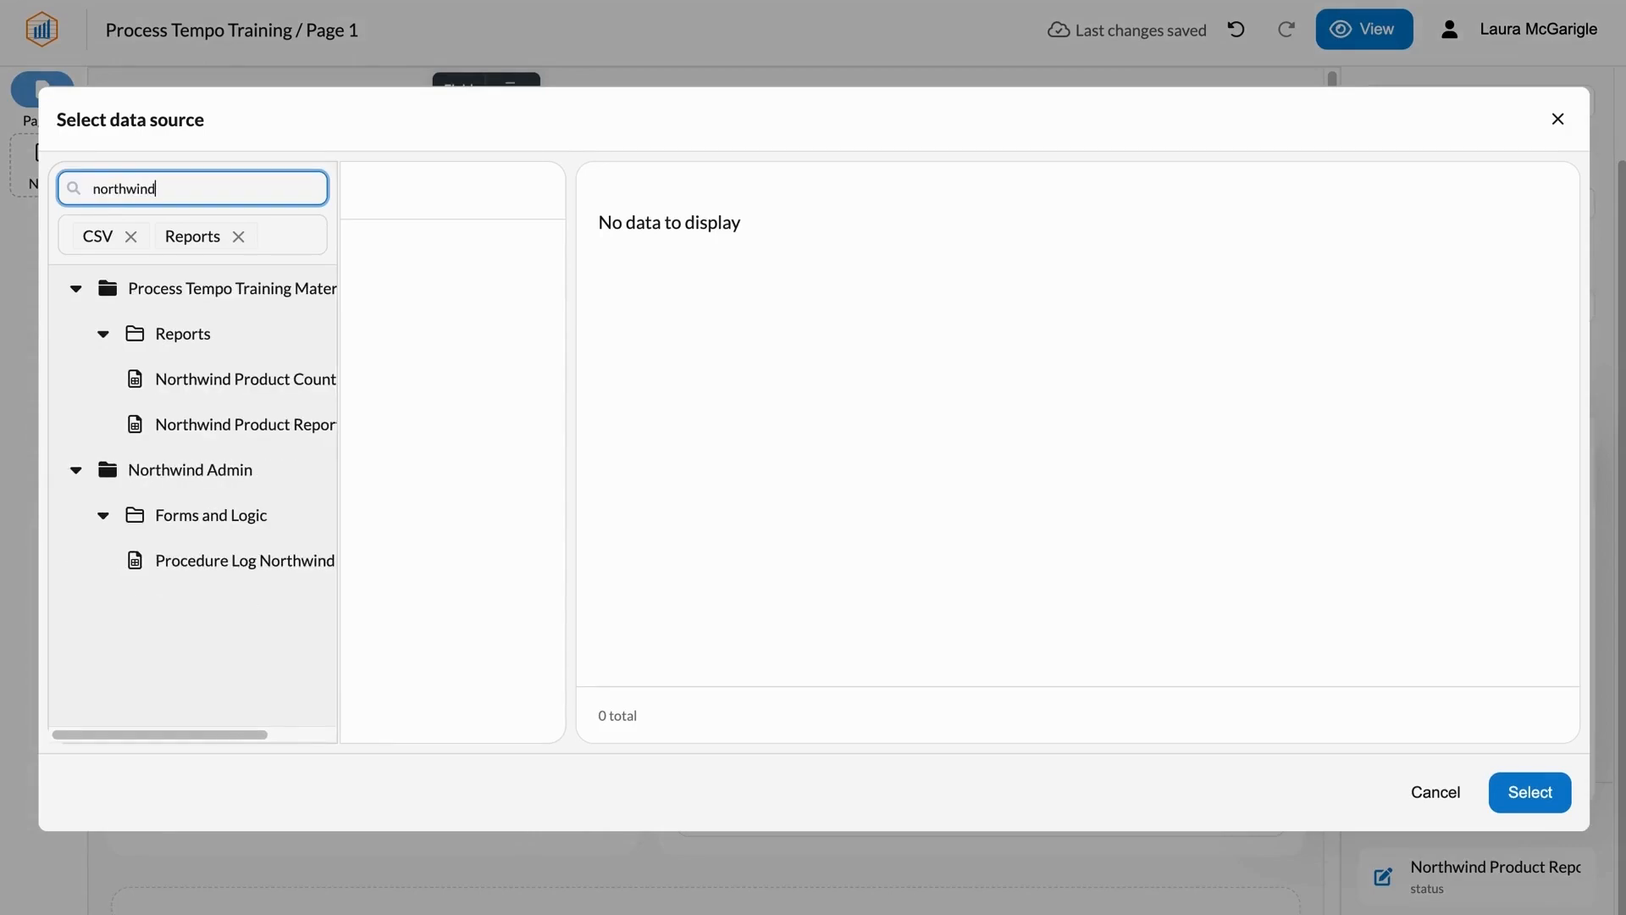
pyautogui.click(269, 378)
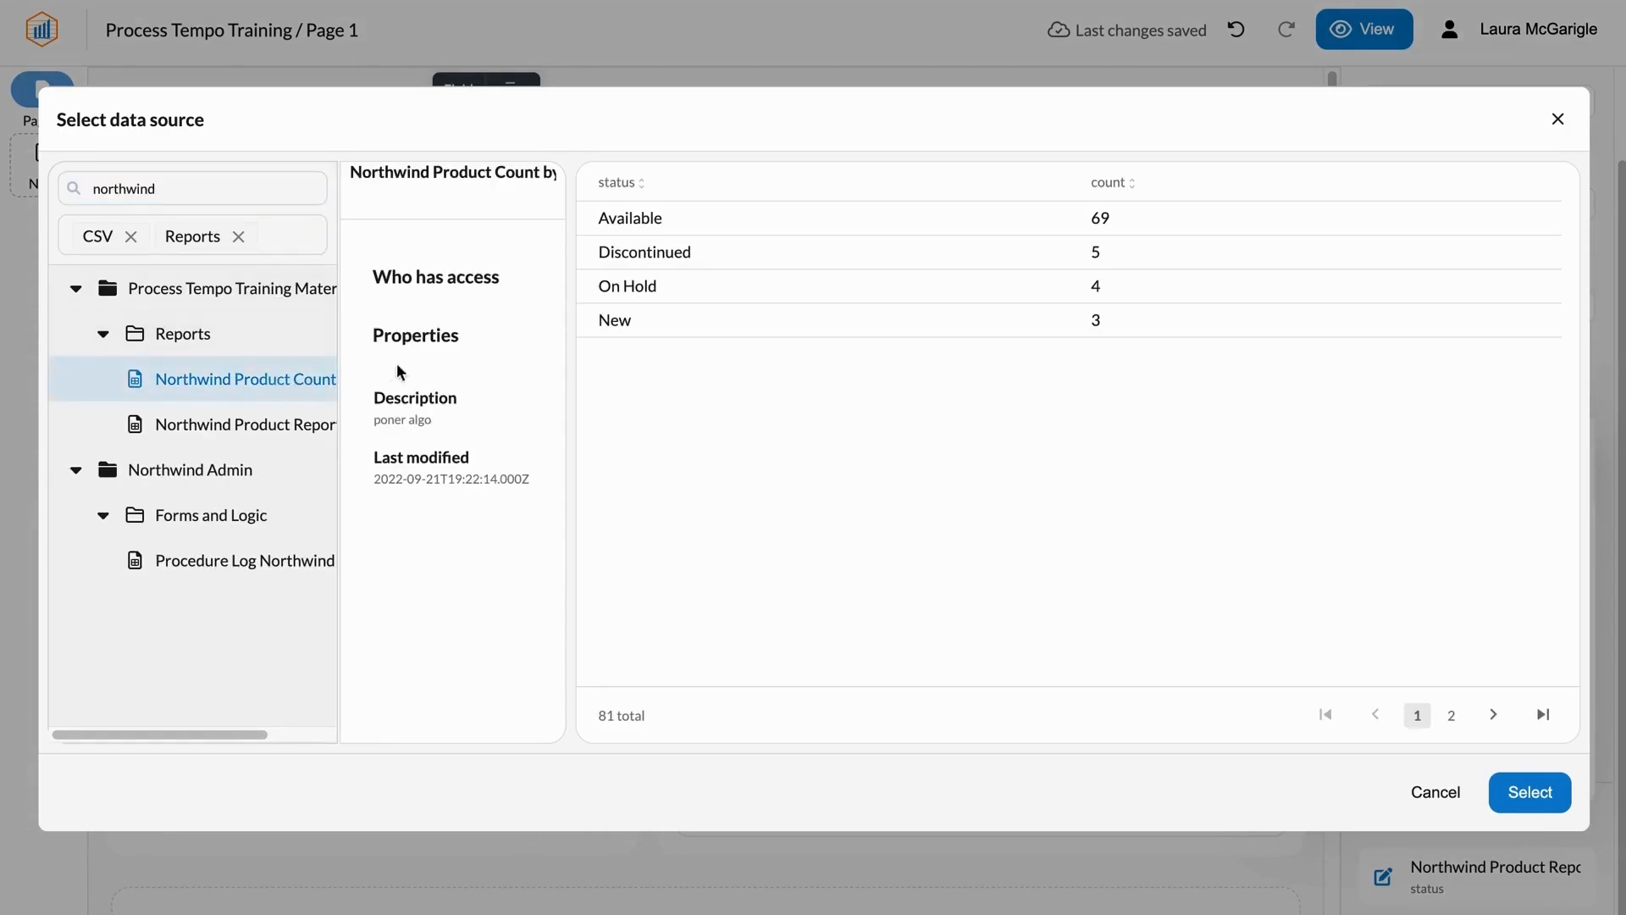
pyautogui.click(1530, 791)
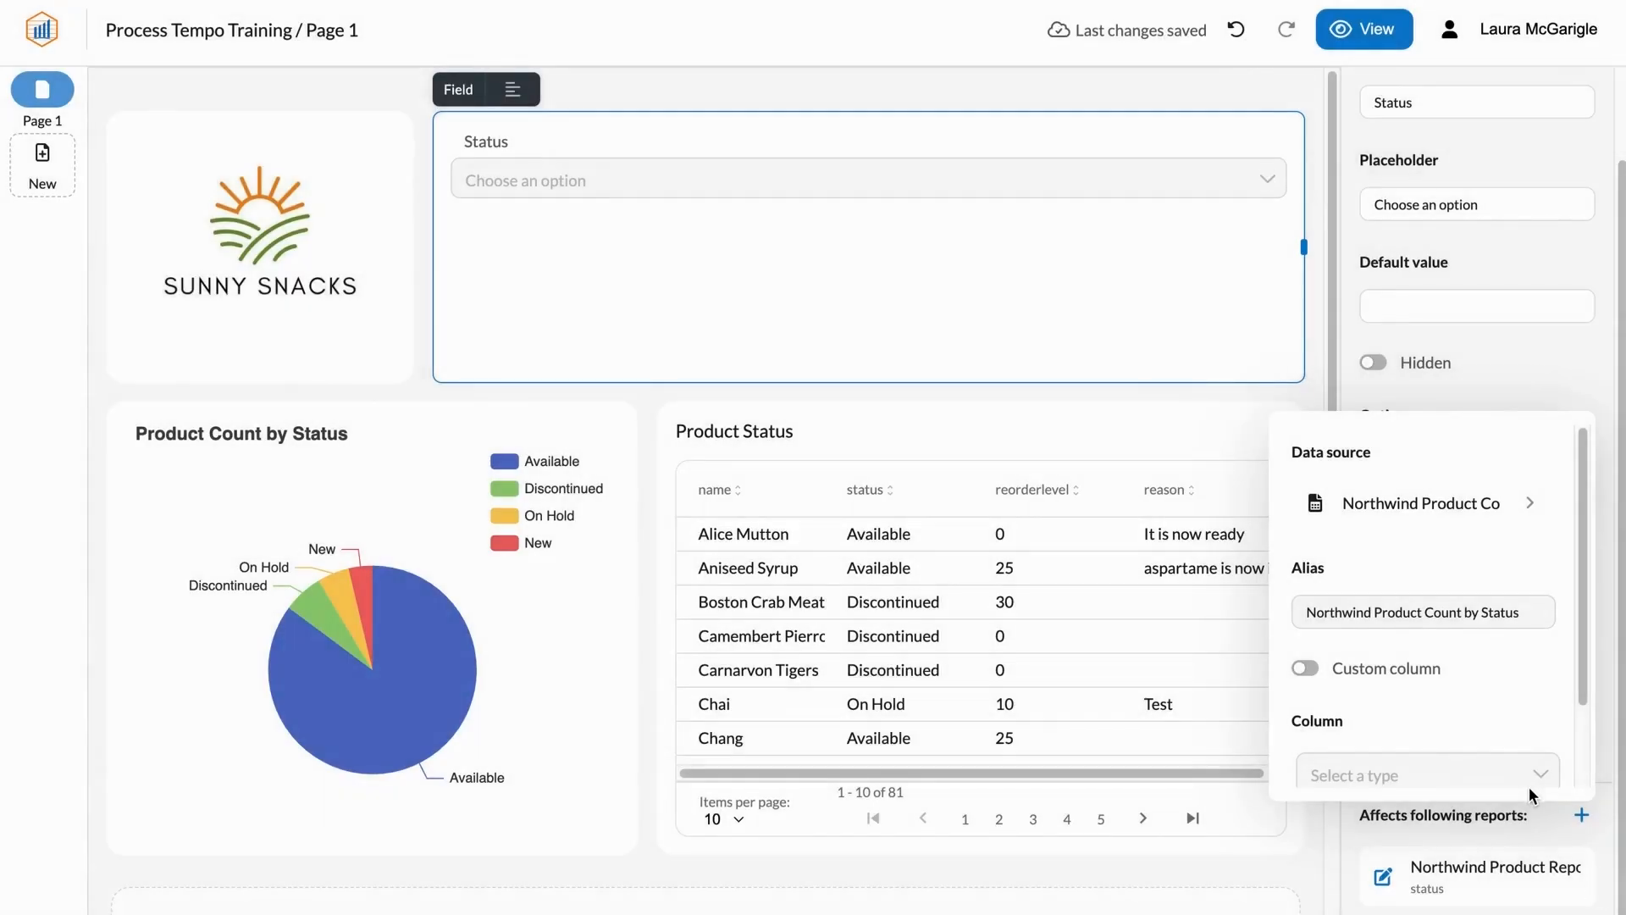
# Step: Add the Northwind Product Count by Status entry with status as its filter column, and close the filter settings
pyautogui.click(1484, 768)
pyautogui.click(1426, 859)
pyautogui.scroll(-1, 1422, 684)
pyautogui.click(1443, 753)
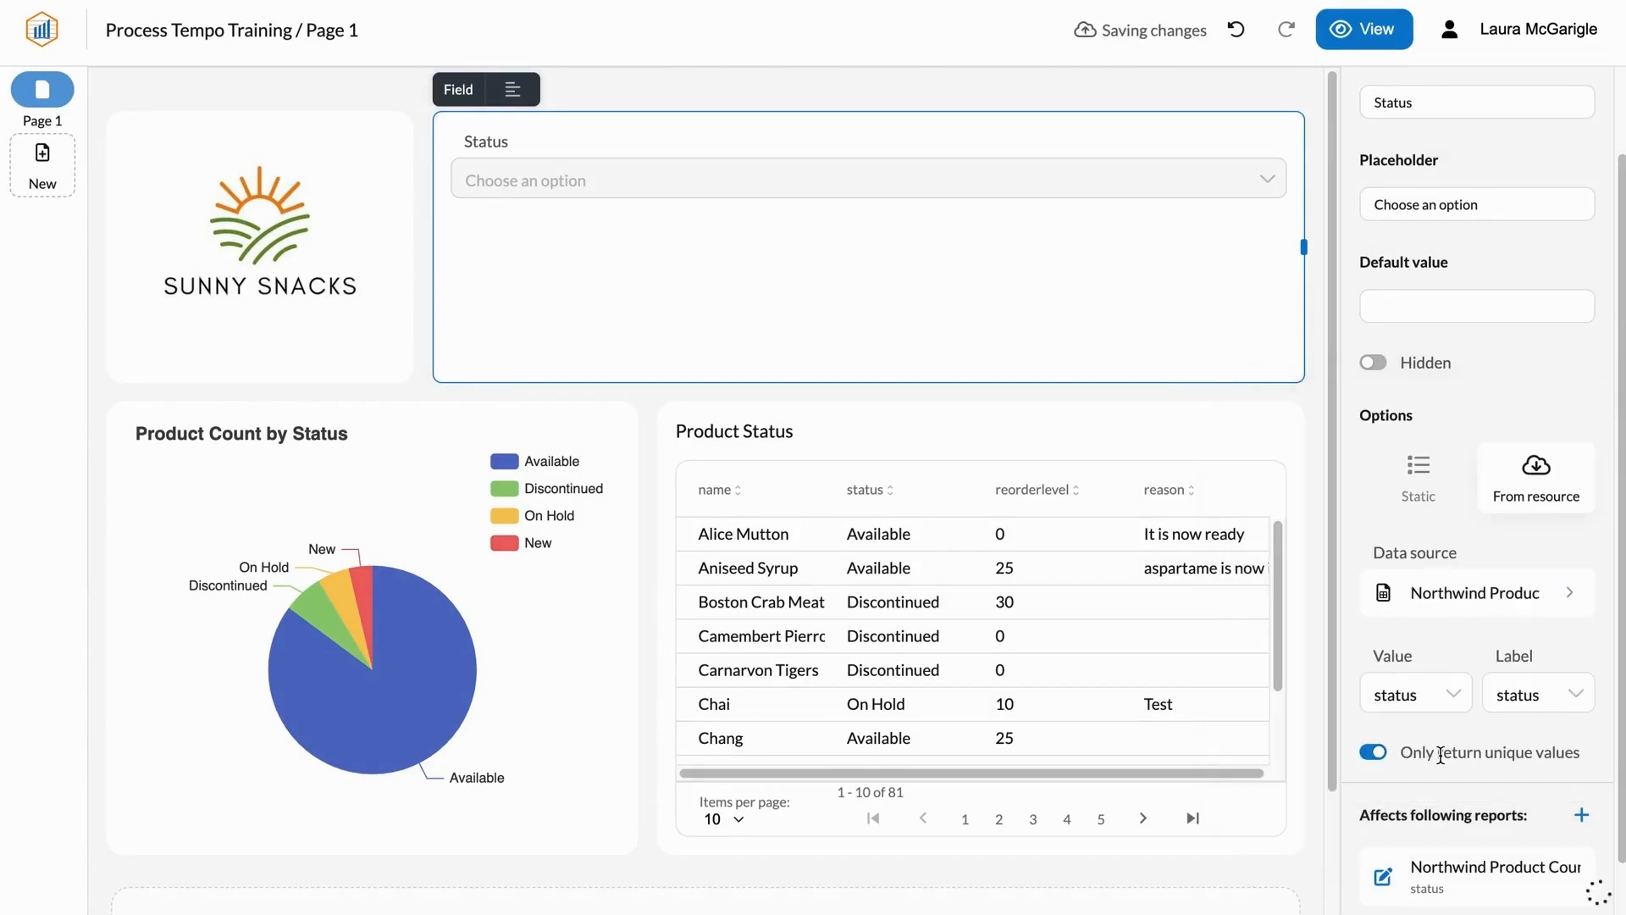
pyautogui.scroll(-1, 1444, 743)
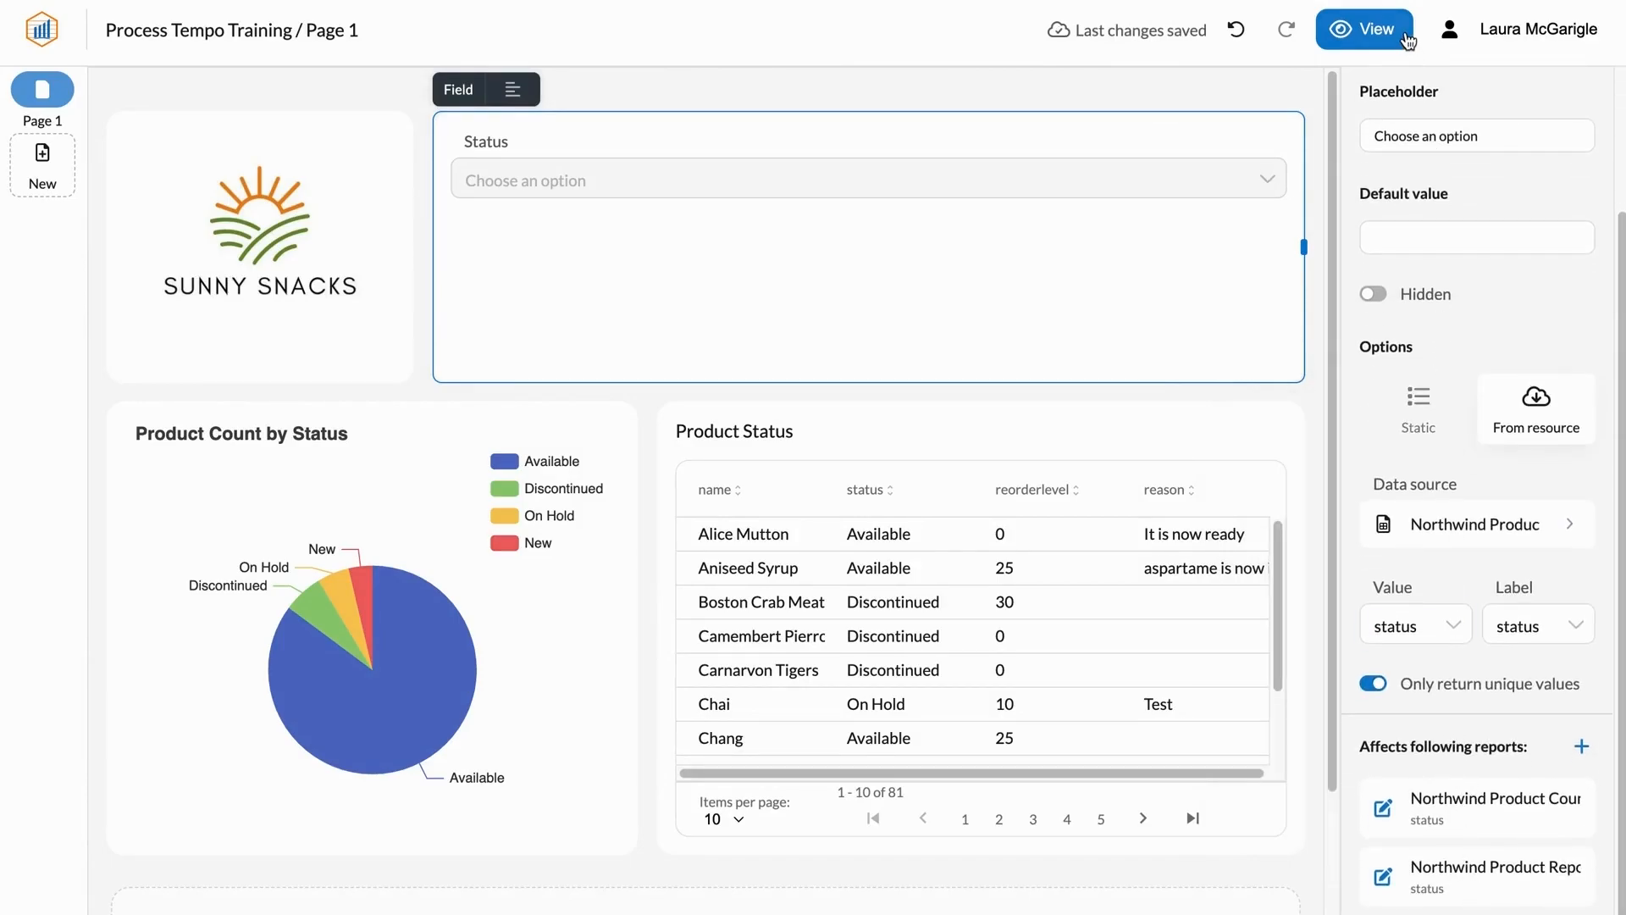
pyautogui.scroll(2, 1511, 104)
pyautogui.click(1577, 101)
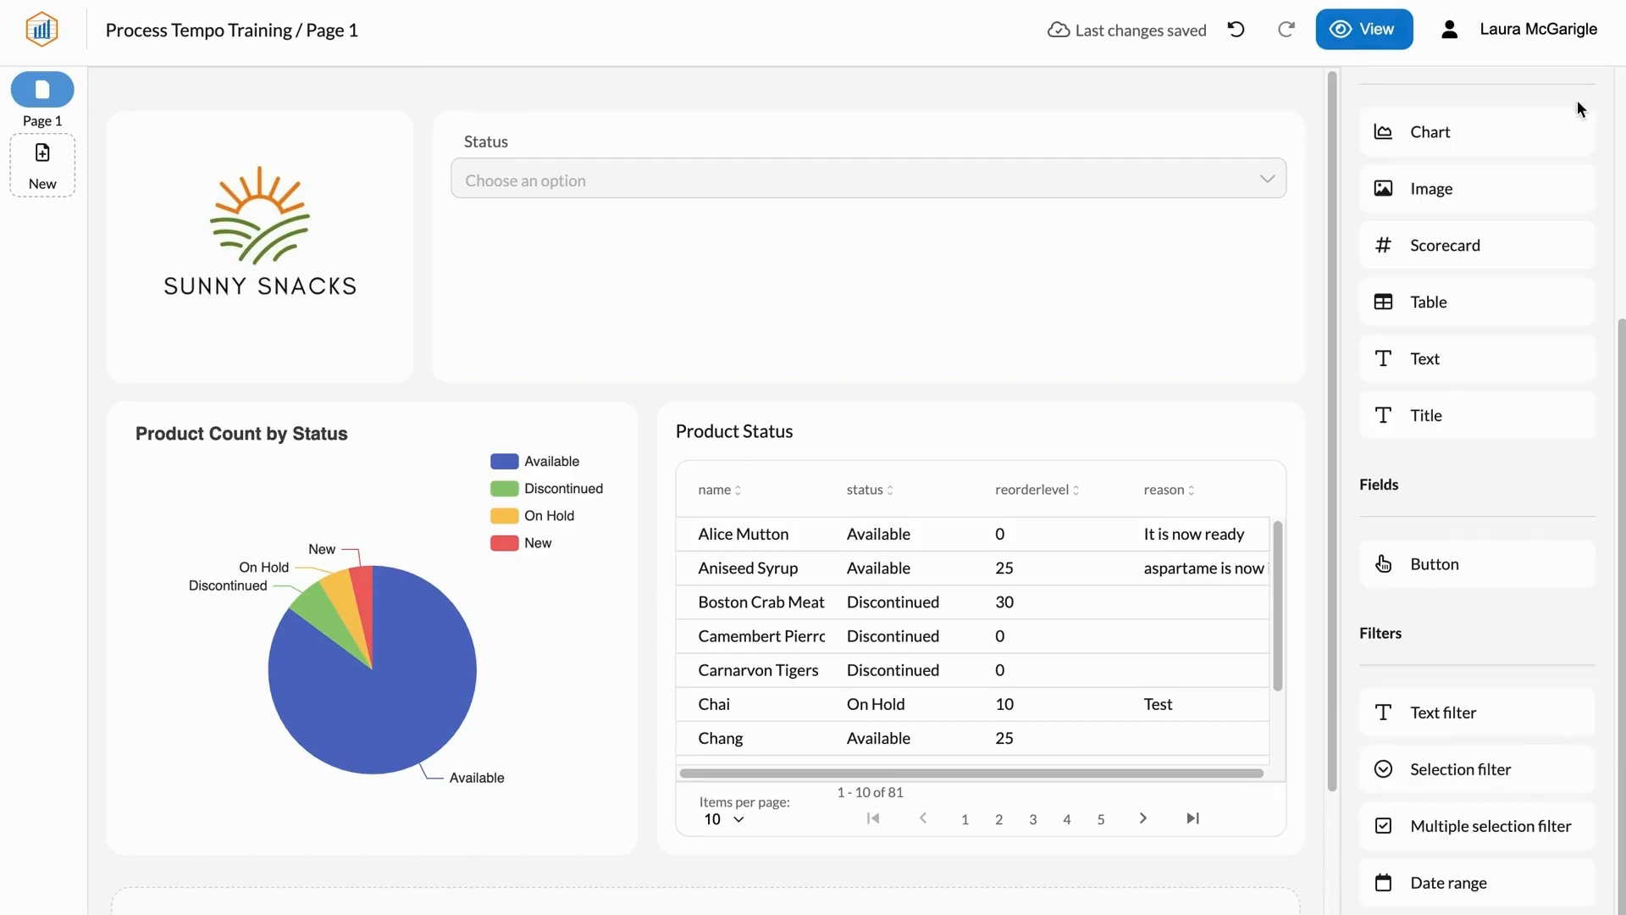
pyautogui.scroll(4, 1500, 409)
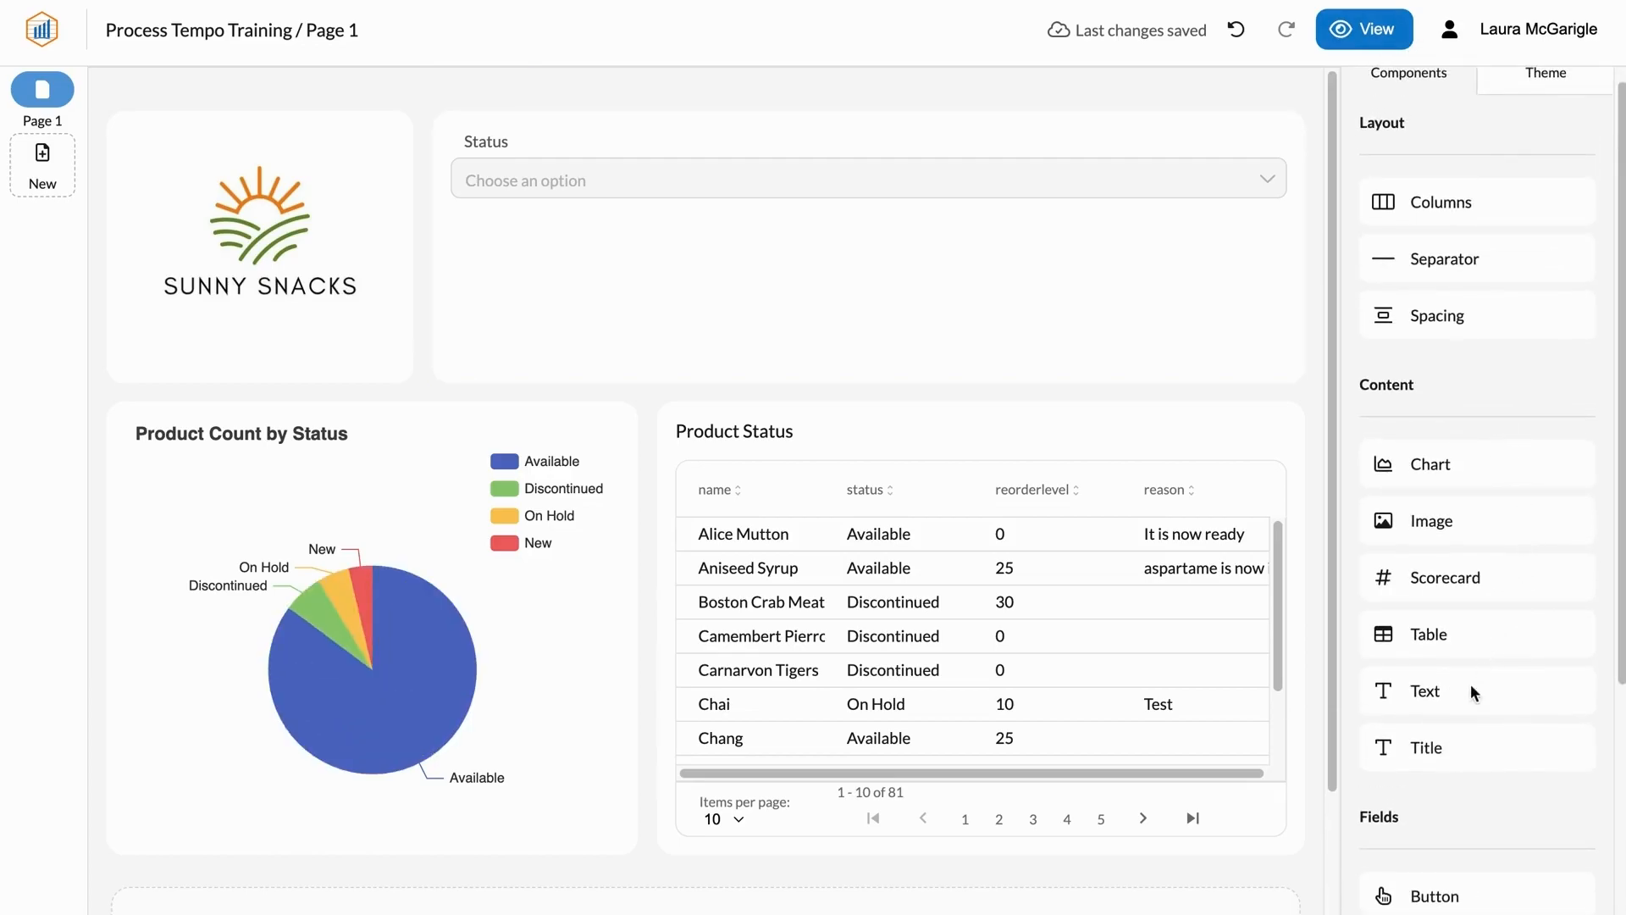
# Step: Add a title above the Status filter reading the dashboard owner's first name in possessive form followed by "Demo"
pyautogui.moveTo(1417, 746); pyautogui.dragTo(820, 145)
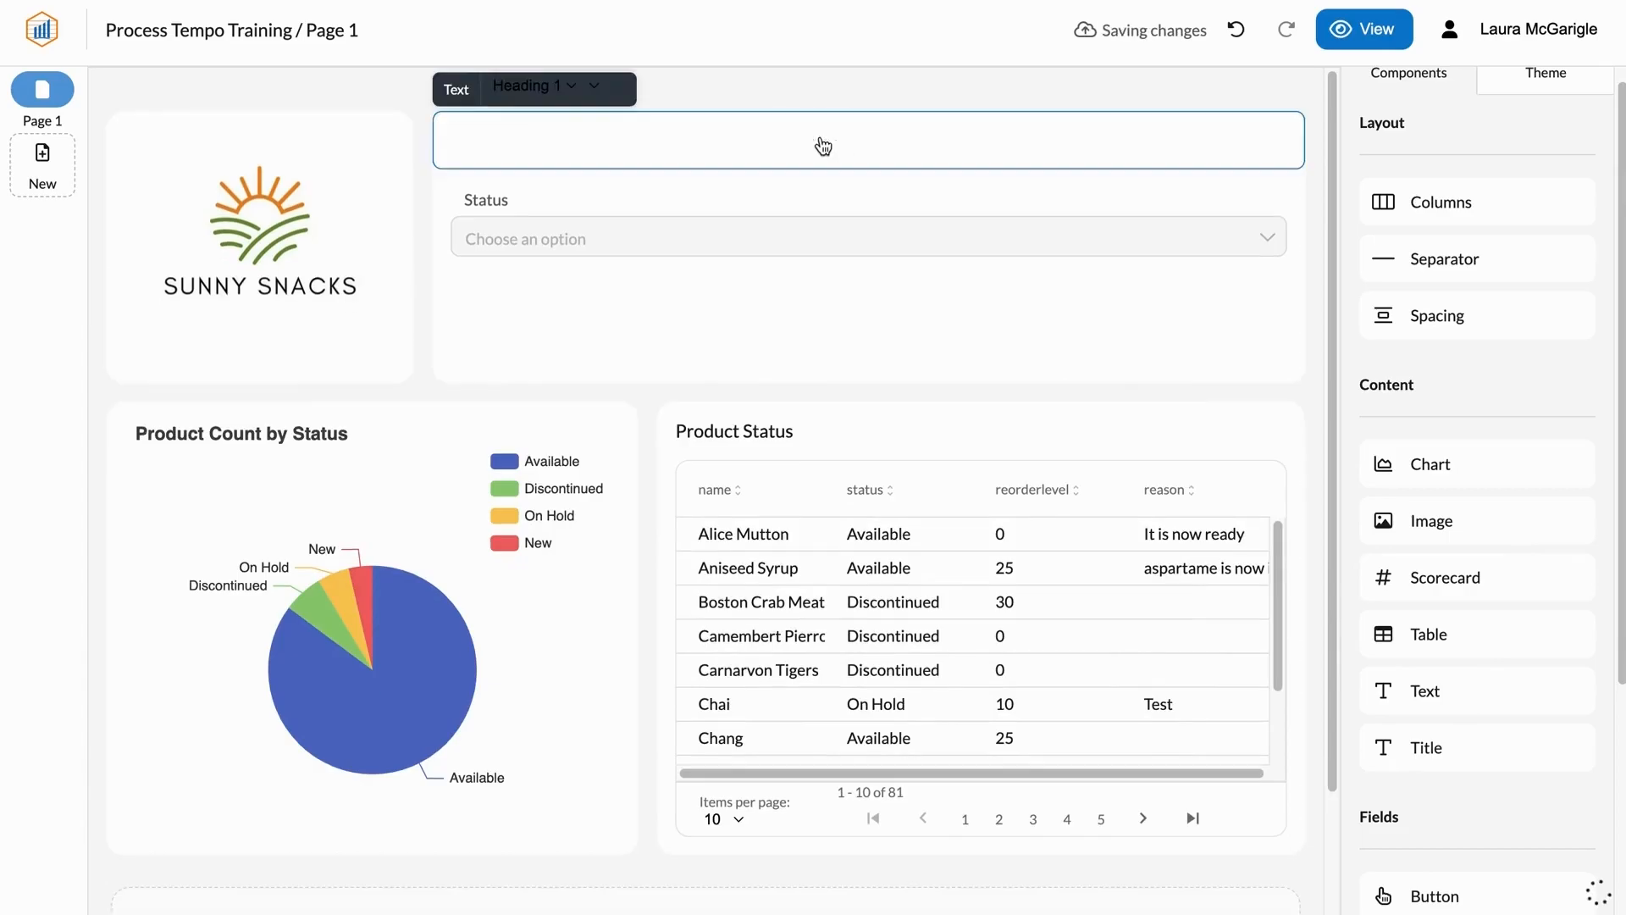
pyautogui.doubleClick(662, 139)
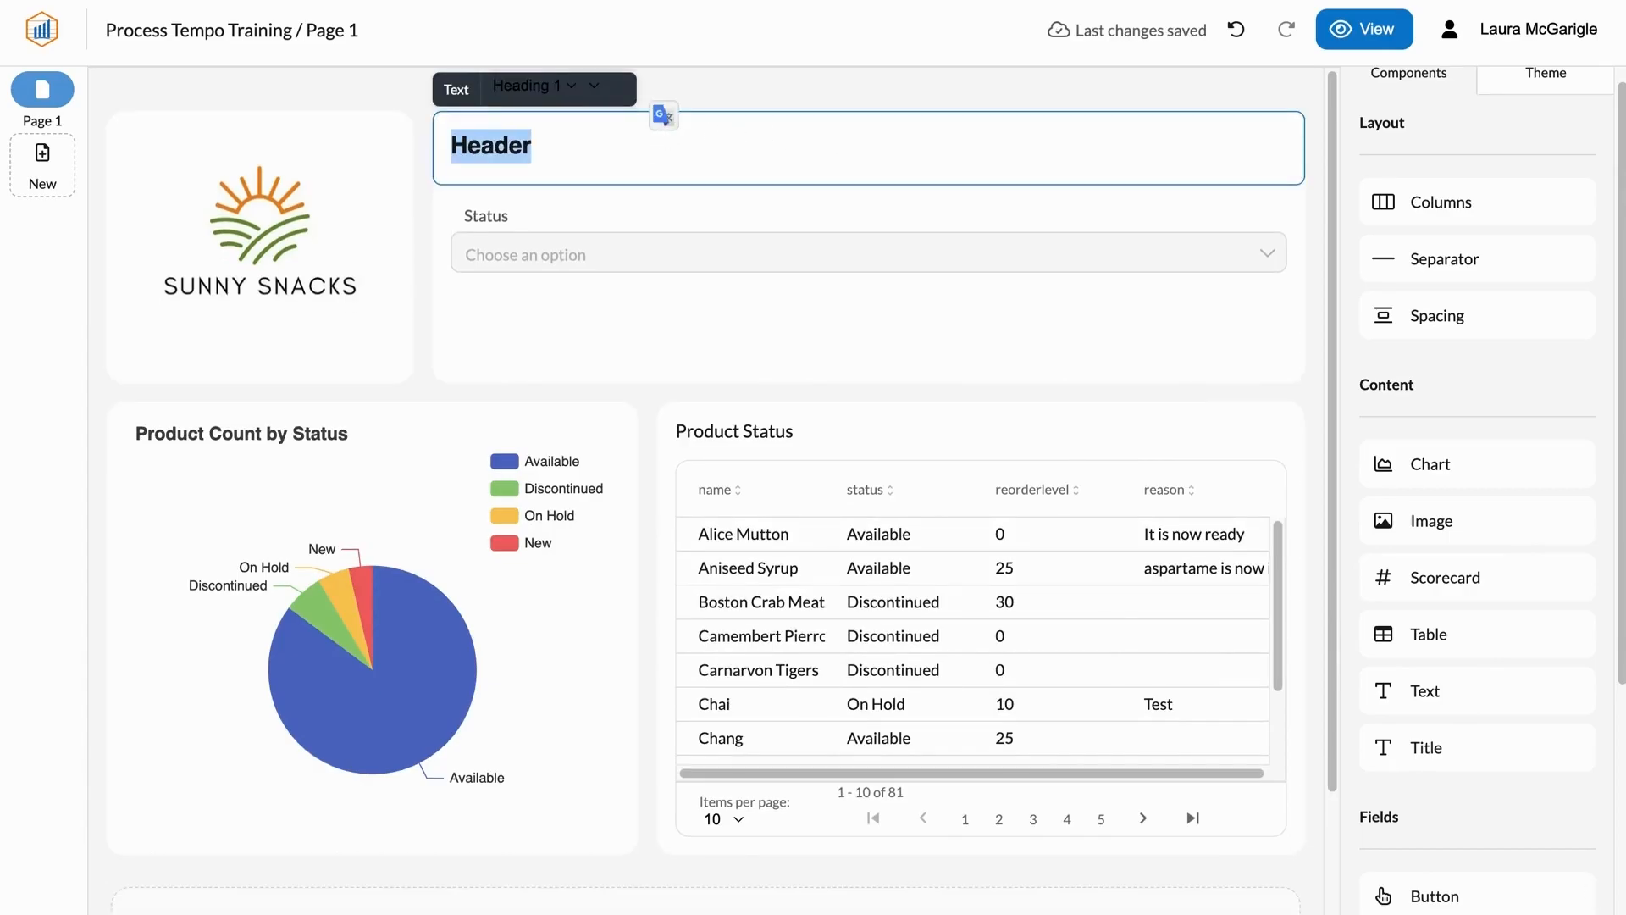
pyautogui.write("Laura's Demo")
# Step: Switch the dashboard to view mode and try the Status filter by choosing one of its options
pyautogui.click(1353, 44)
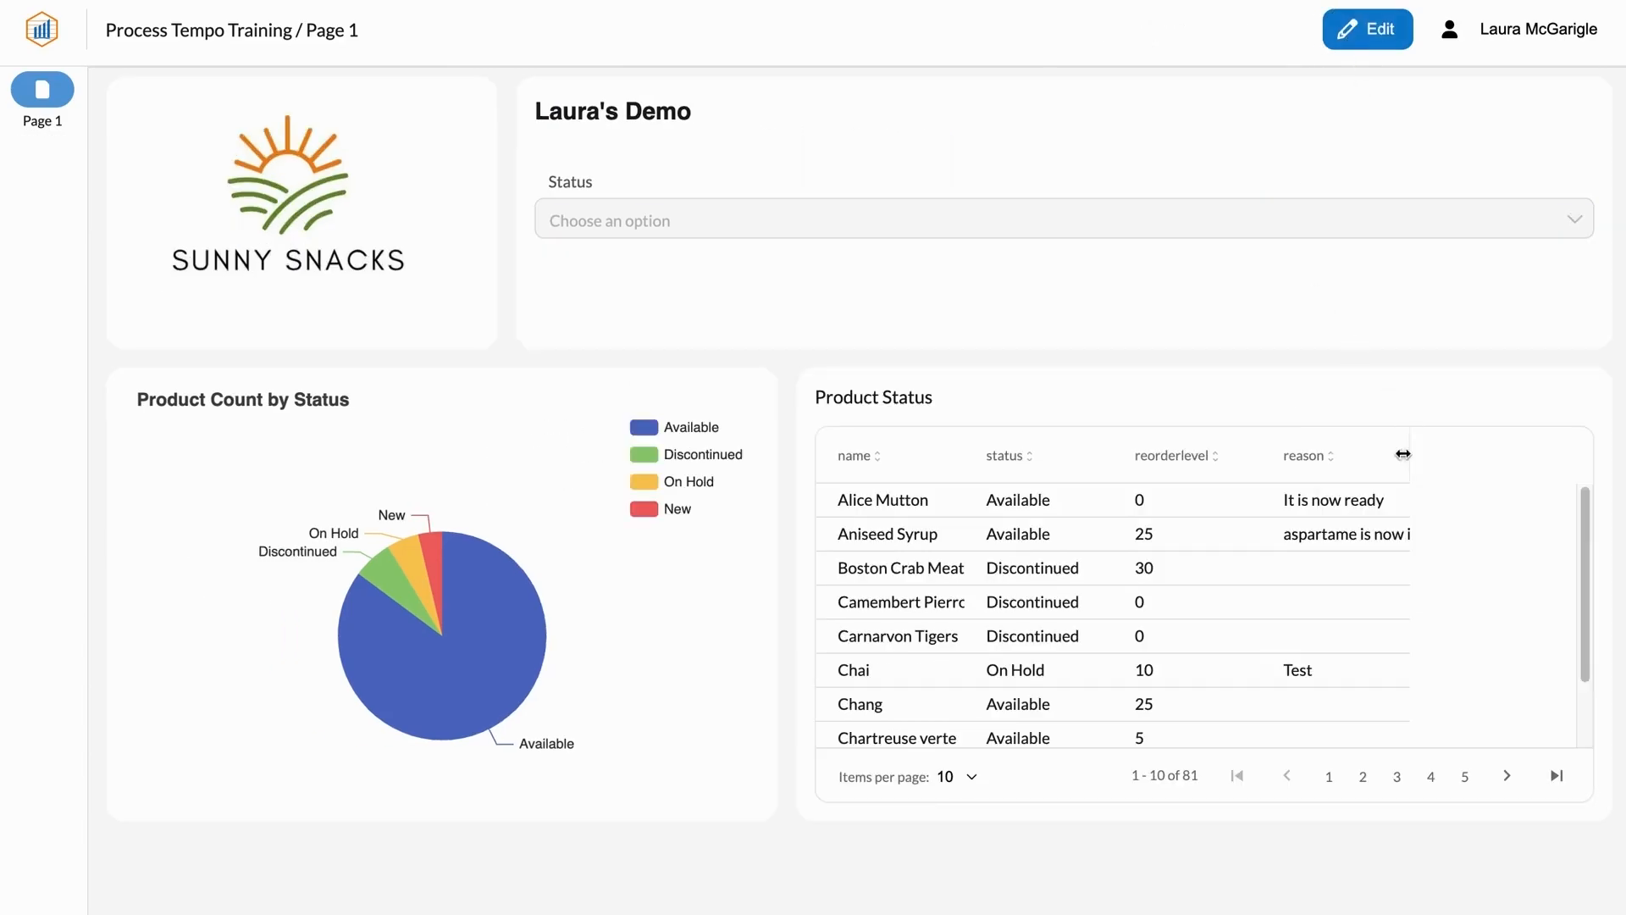
pyautogui.click(1264, 217)
pyautogui.click(1240, 267)
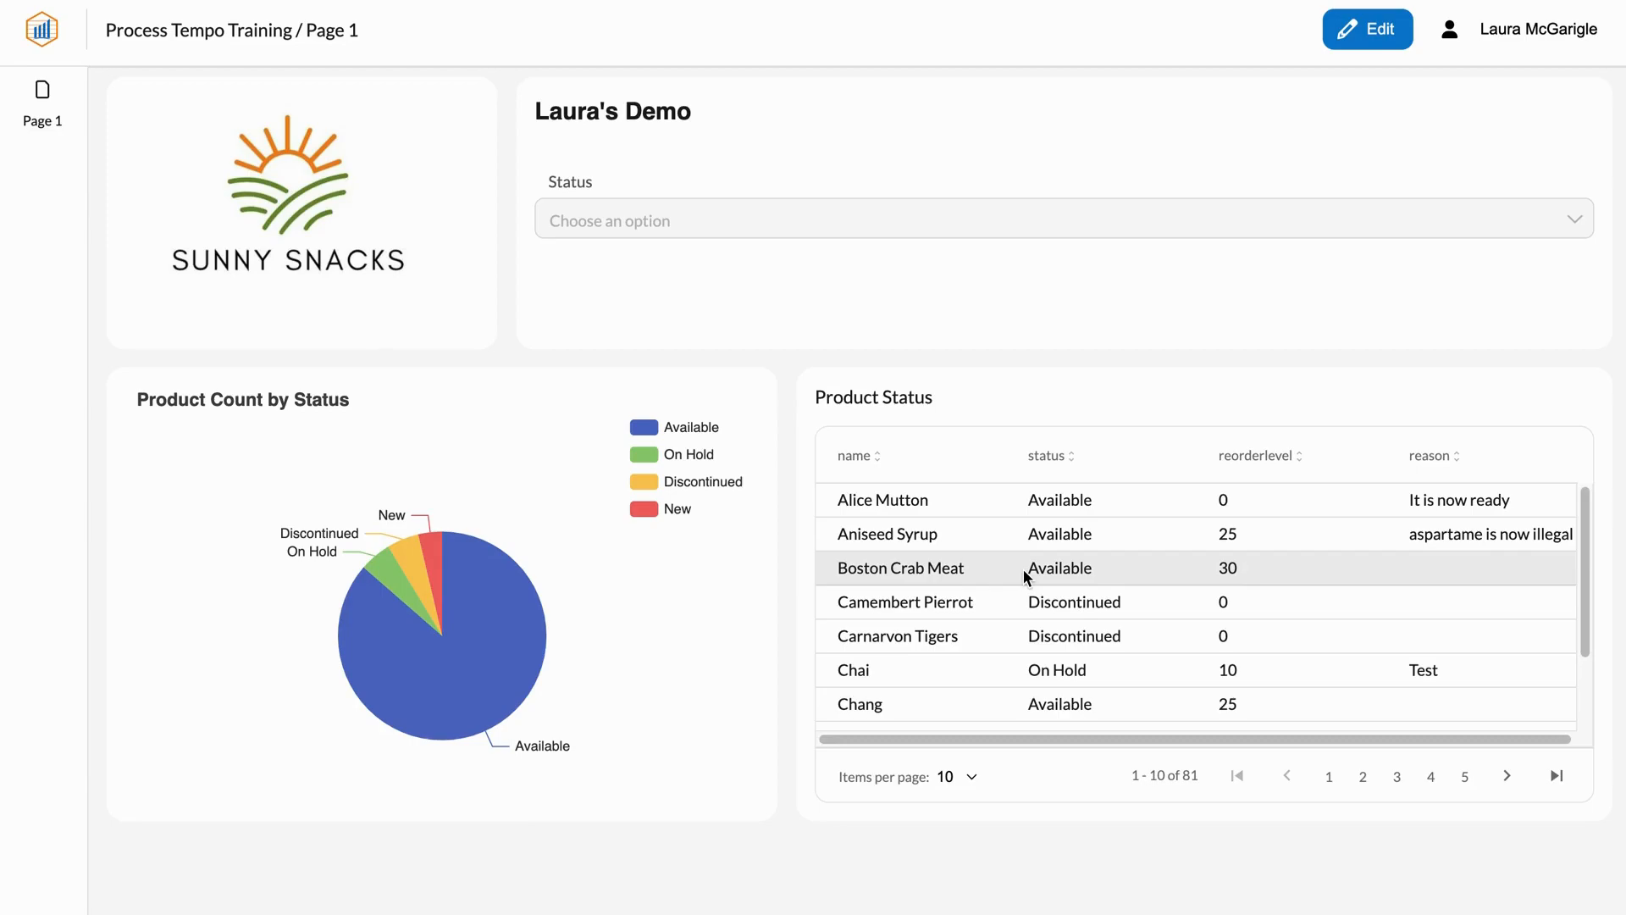
# Step: Leave the dashboard and open the Northwind Product Status Change Form from the Forms folder
pyautogui.click(51, 43)
pyautogui.click(125, 321)
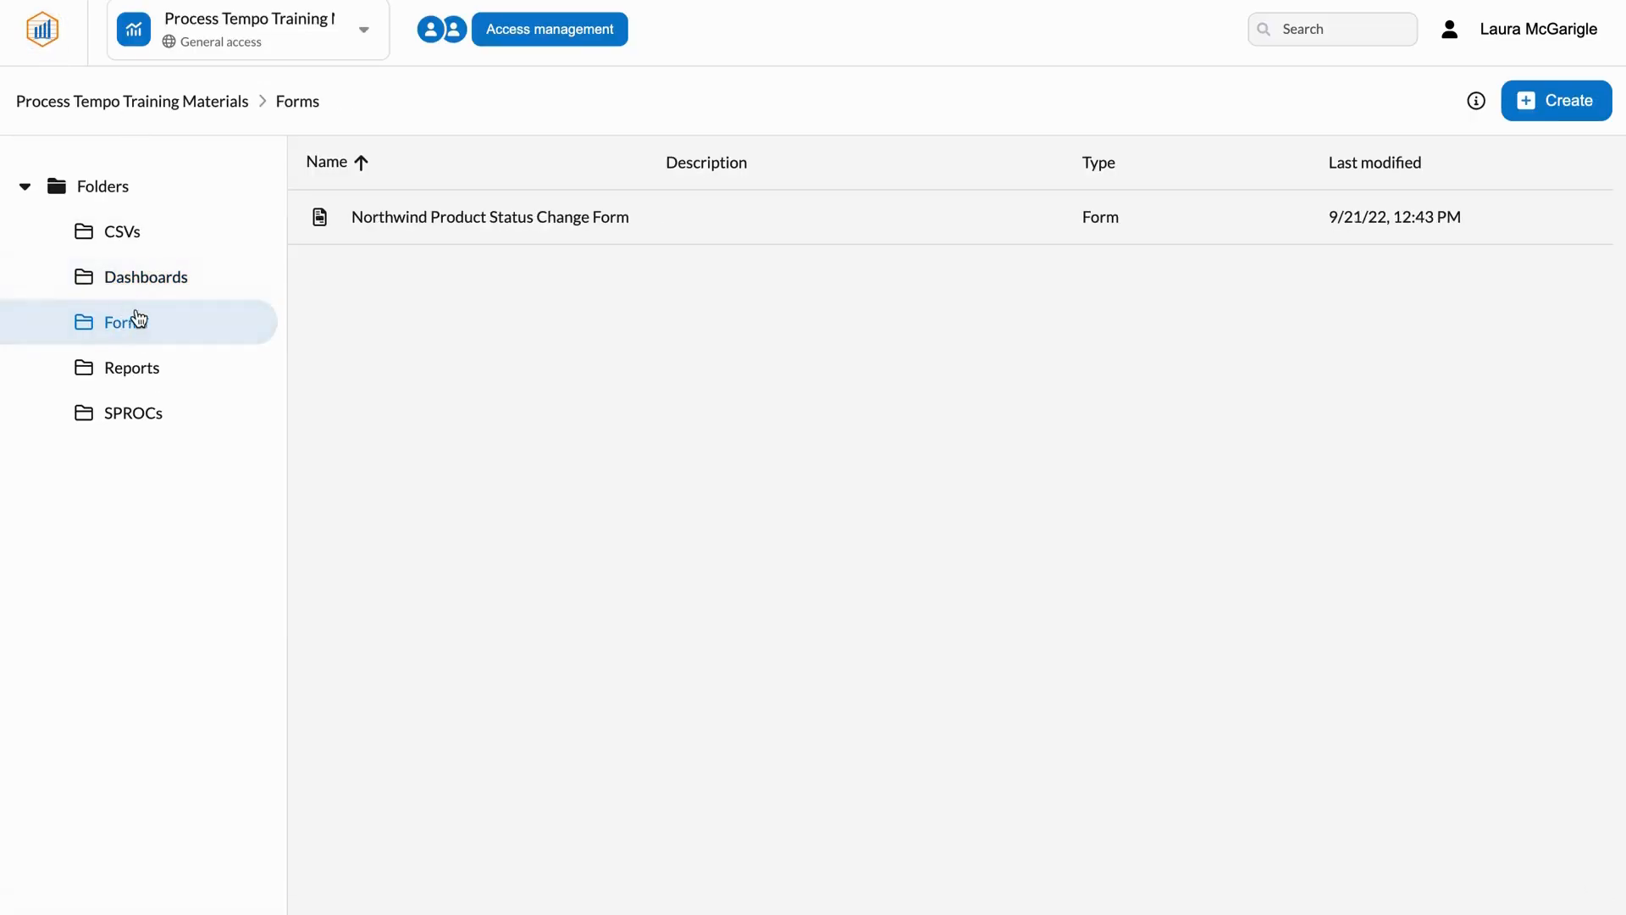
pyautogui.click(476, 222)
# Step: Submit the form for Boston Crab Meat with the status Recall and the reason "Salmonella outbreak"
pyautogui.click(845, 342)
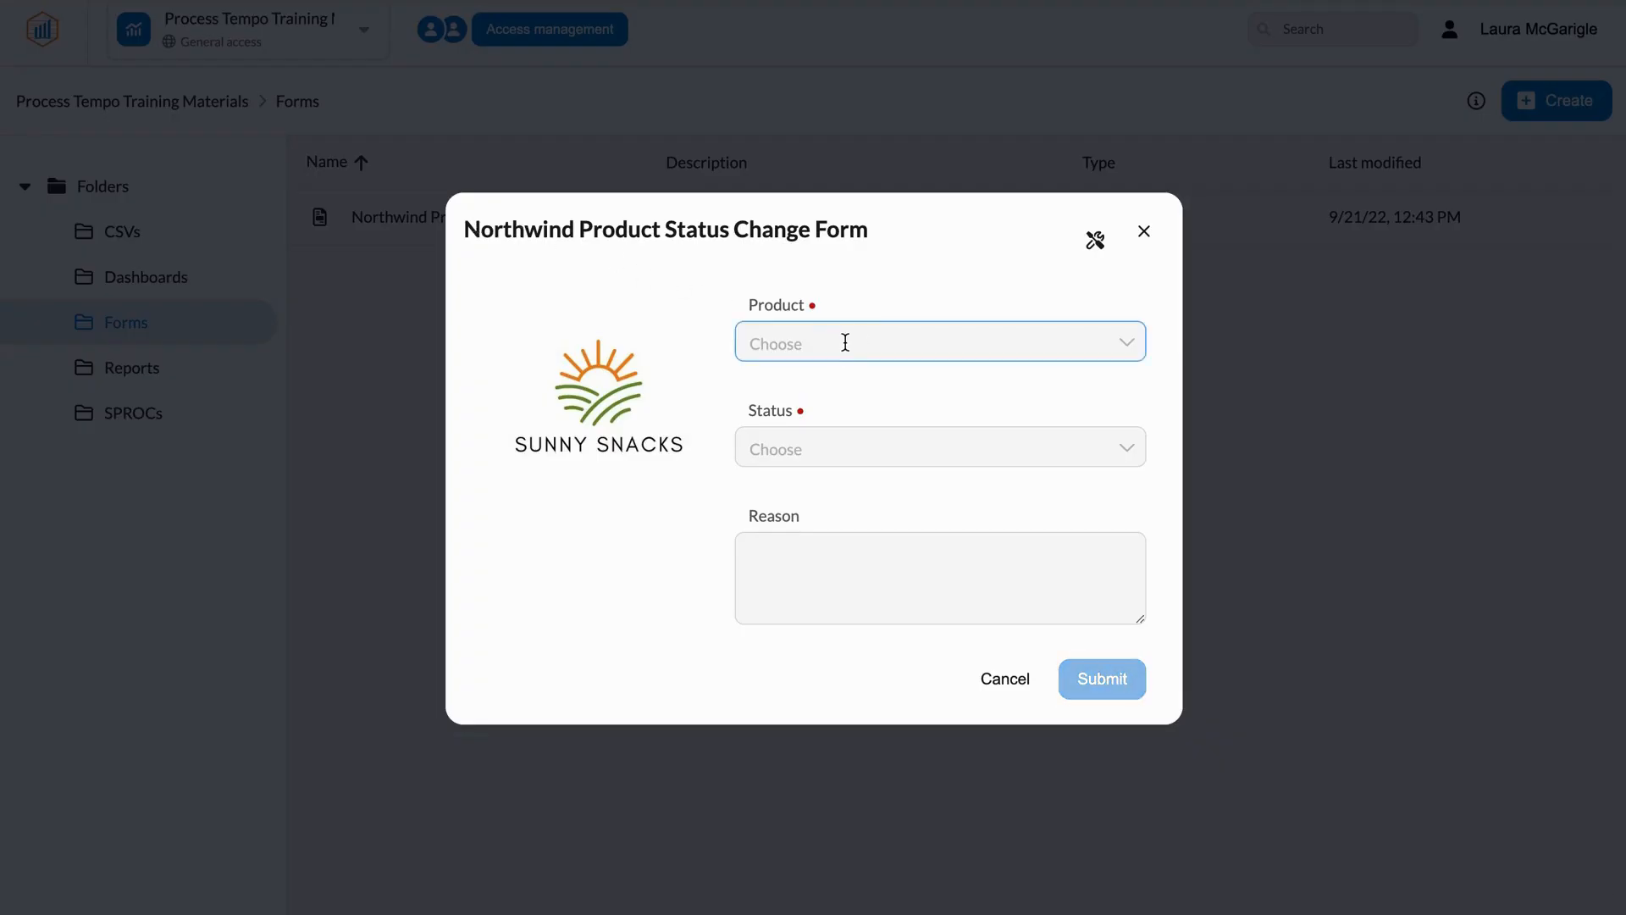
pyautogui.write('bost')
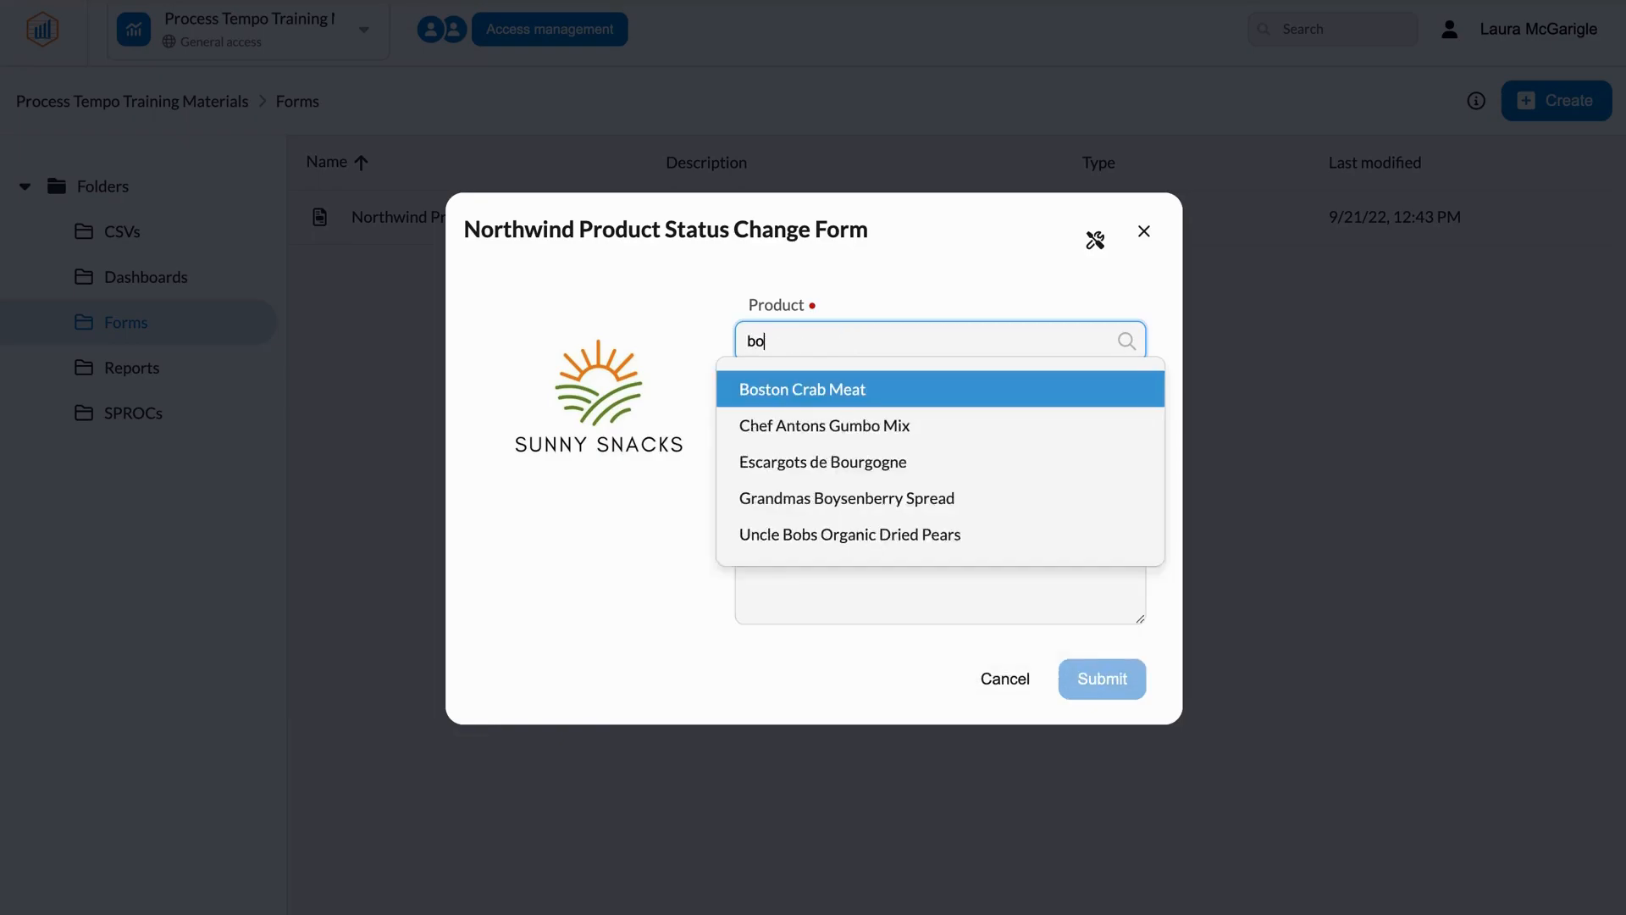
pyautogui.click(881, 391)
pyautogui.click(867, 446)
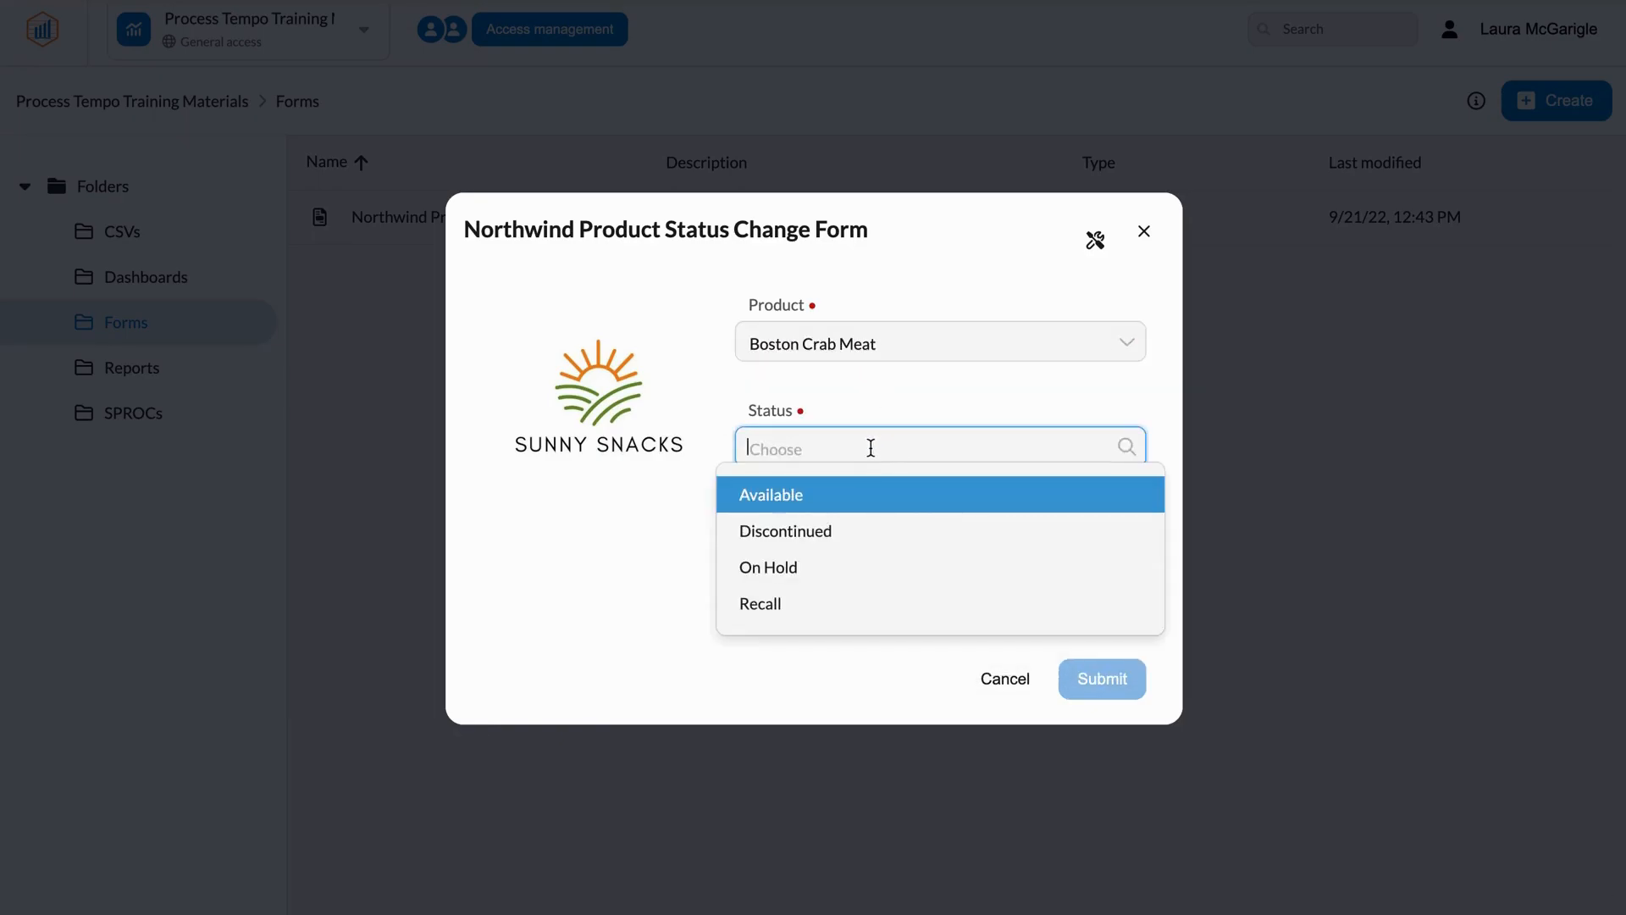
pyautogui.click(843, 612)
pyautogui.click(795, 551)
pyautogui.write('Salmonella outbreak')
pyautogui.click(1132, 681)
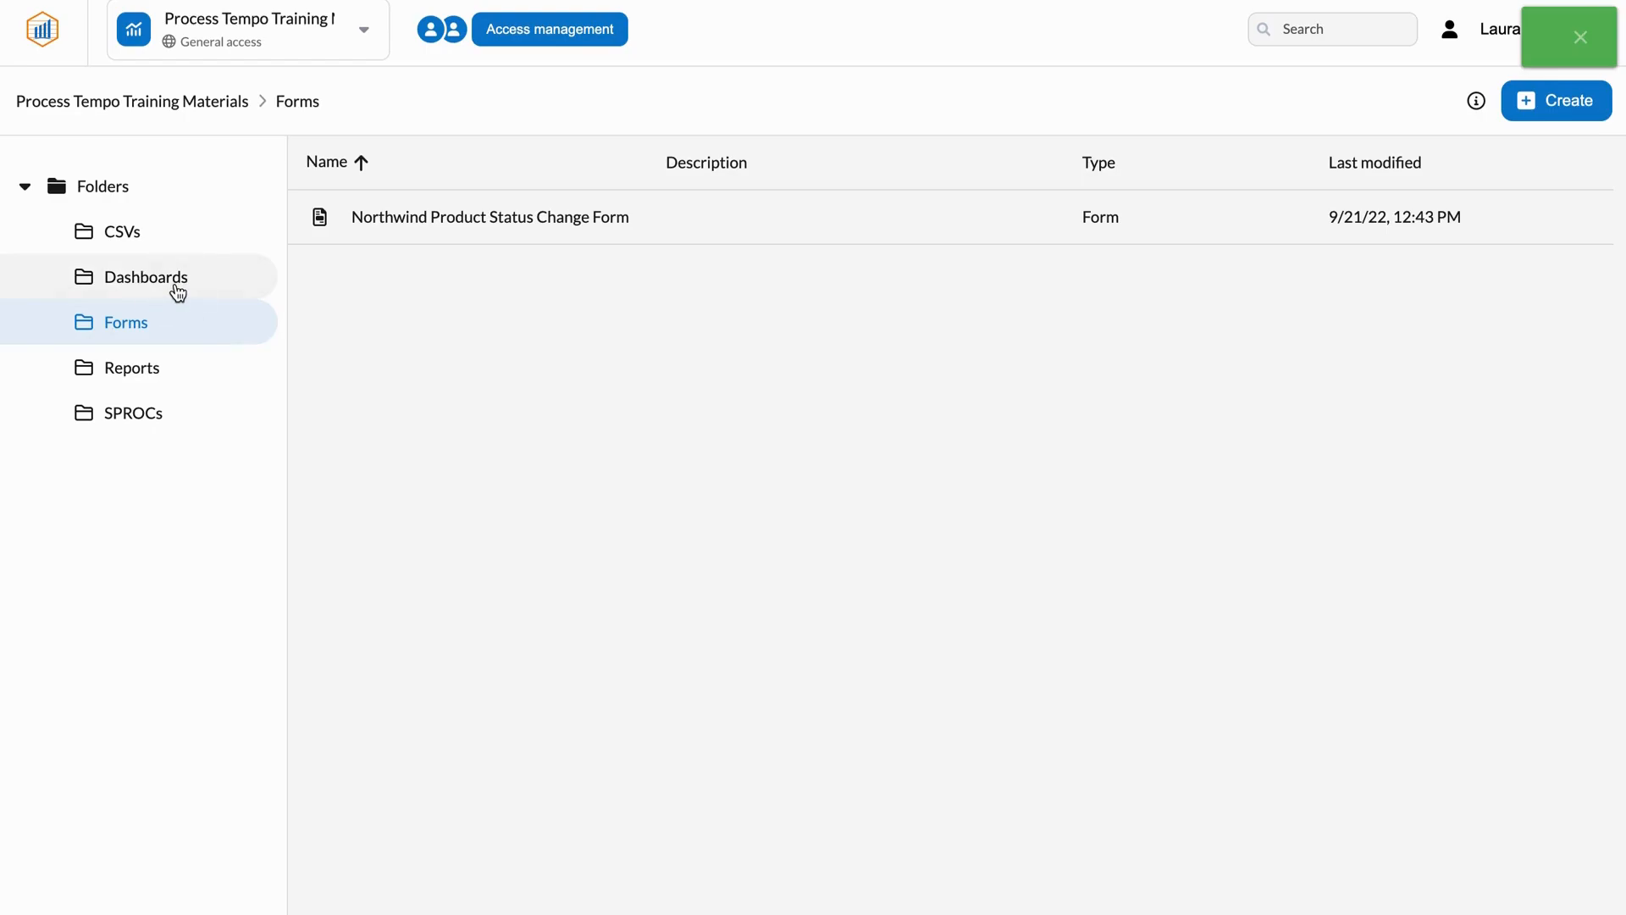
# Step: Reopen the Process Tempo Training dashboard and check the Boston Crab Meat row in the Product Status table
pyautogui.click(178, 290)
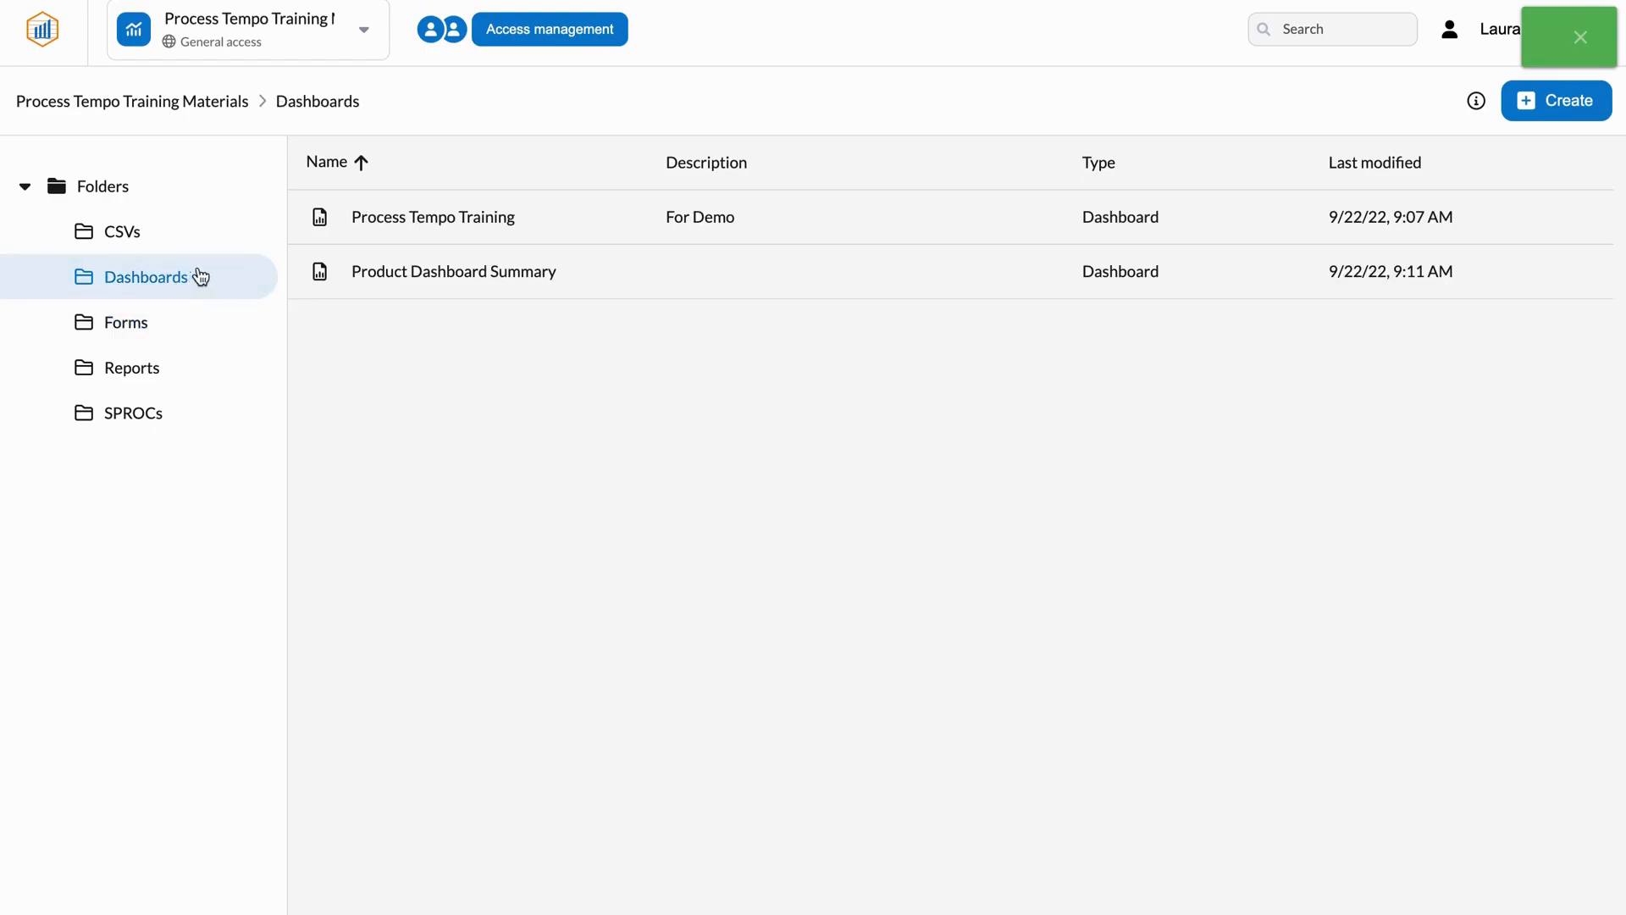
pyautogui.click(417, 222)
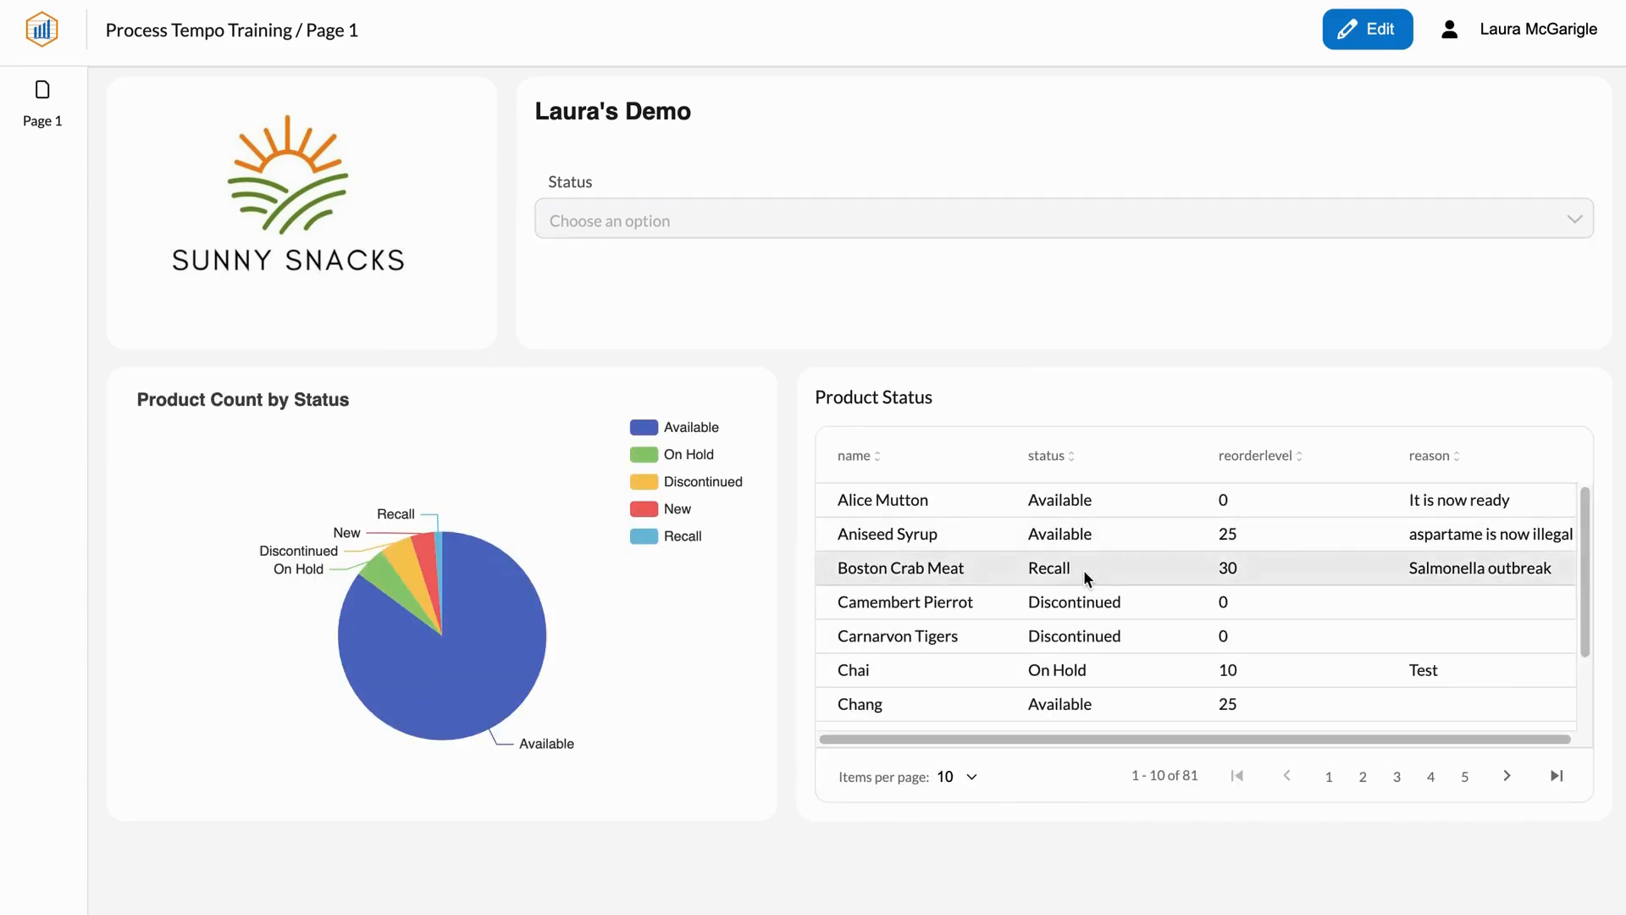
pyautogui.click(1090, 568)
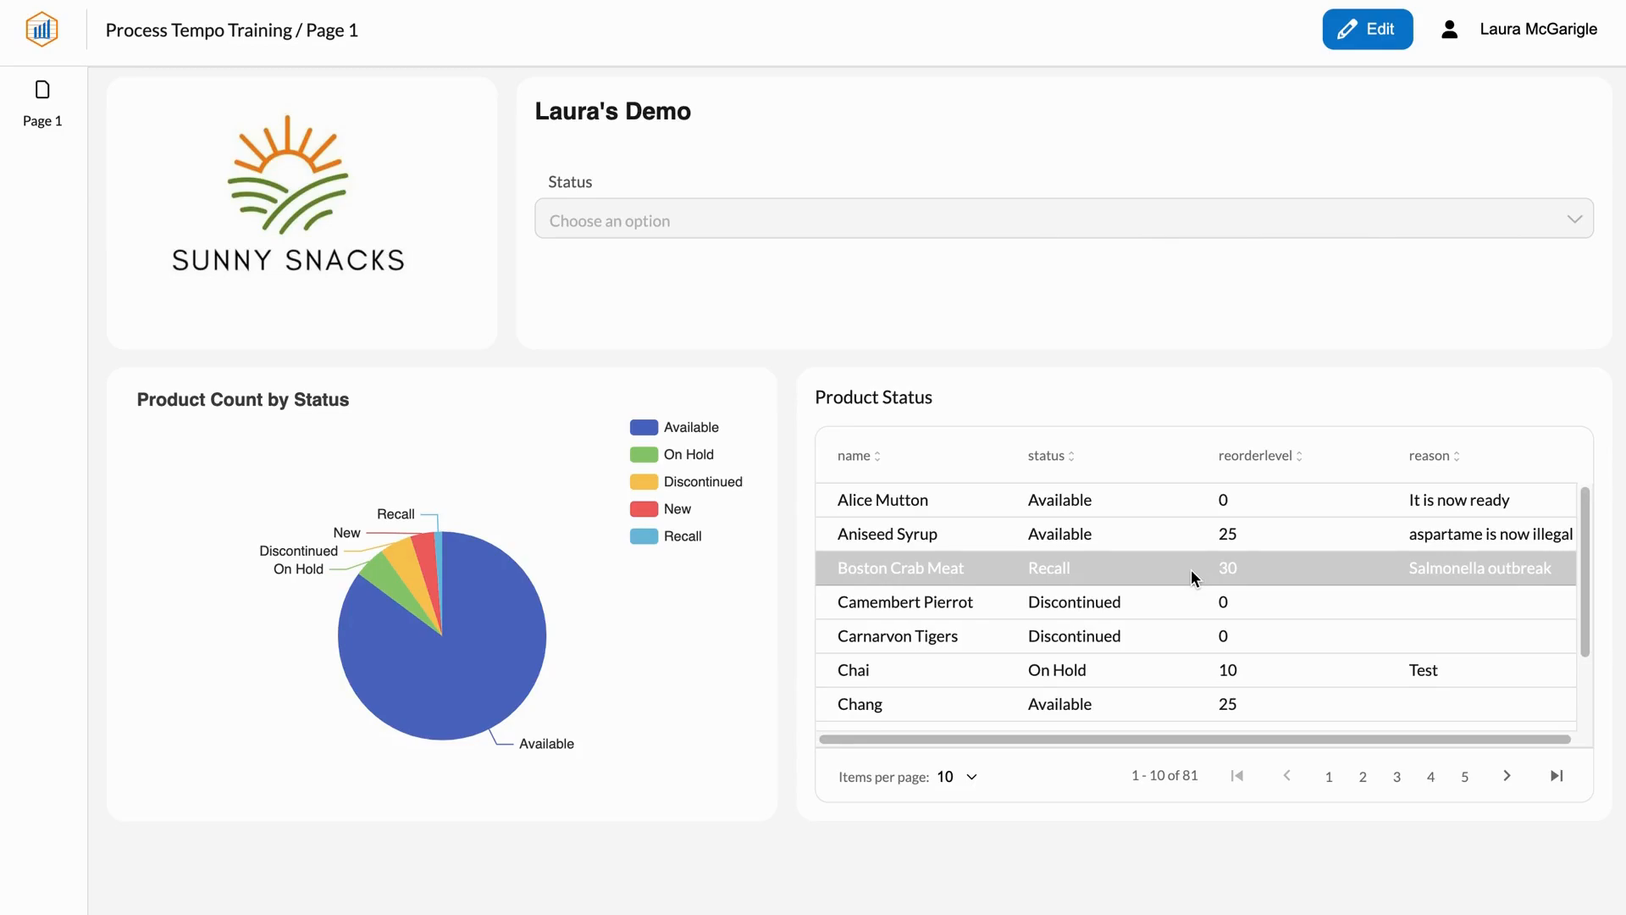
# Step: Return the dashboard to edit mode and add a row action to the Product Status table
pyautogui.click(1352, 34)
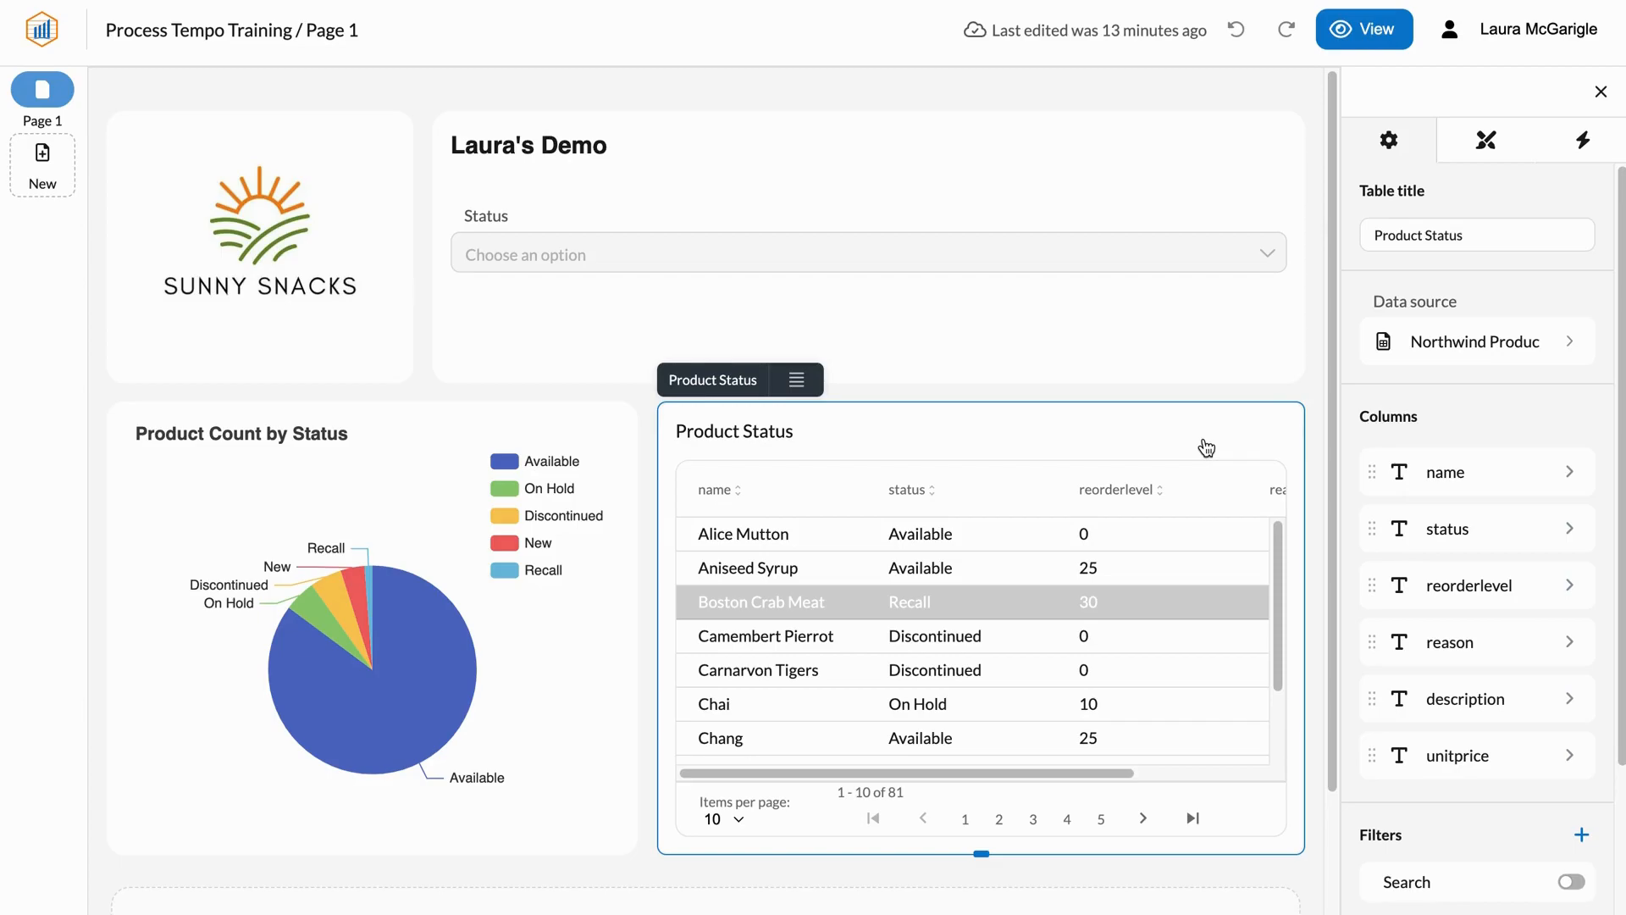
pyautogui.click(1580, 146)
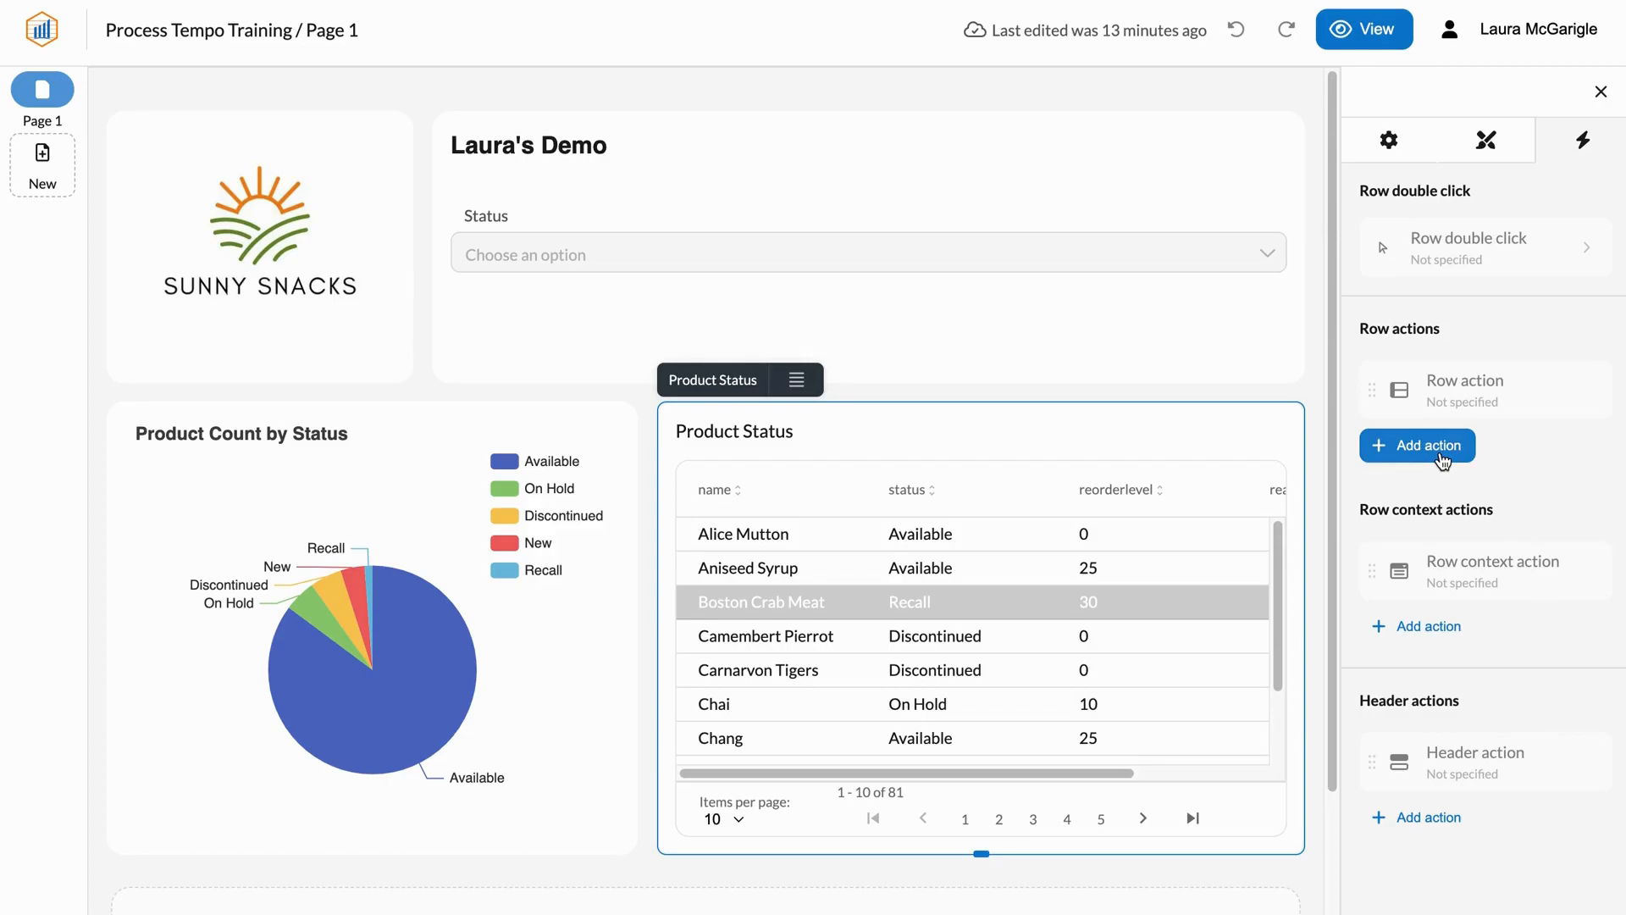
pyautogui.click(1443, 458)
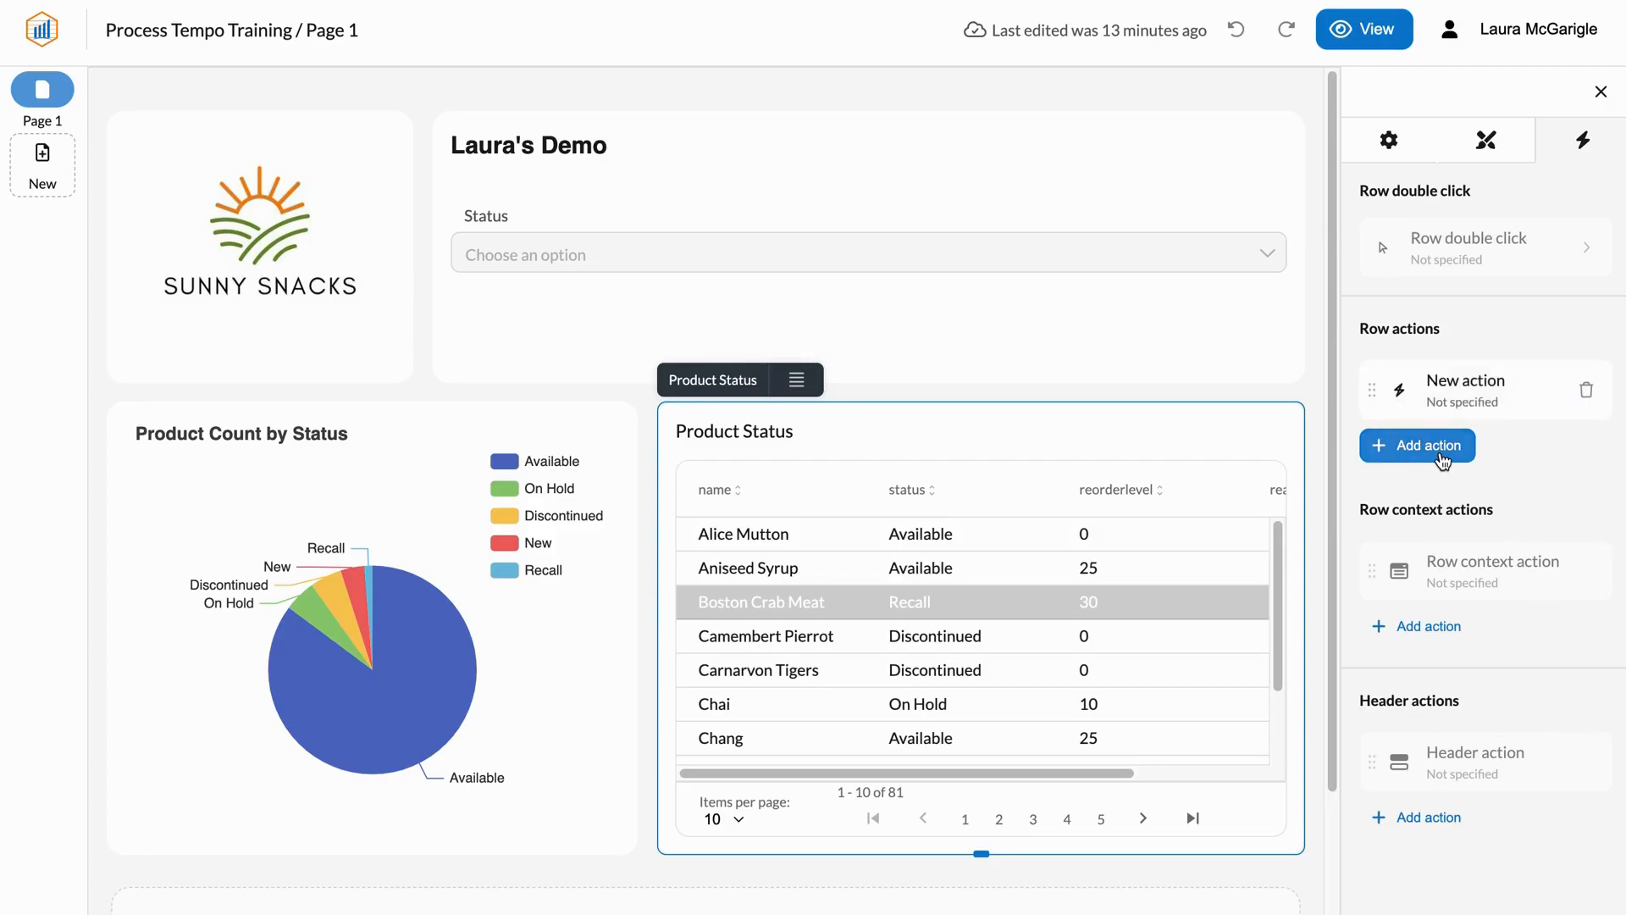
pyautogui.click(1439, 397)
# Step: Set the row action's click action to Open Form with the Northwind Product Status Change Form
pyautogui.click(1474, 196)
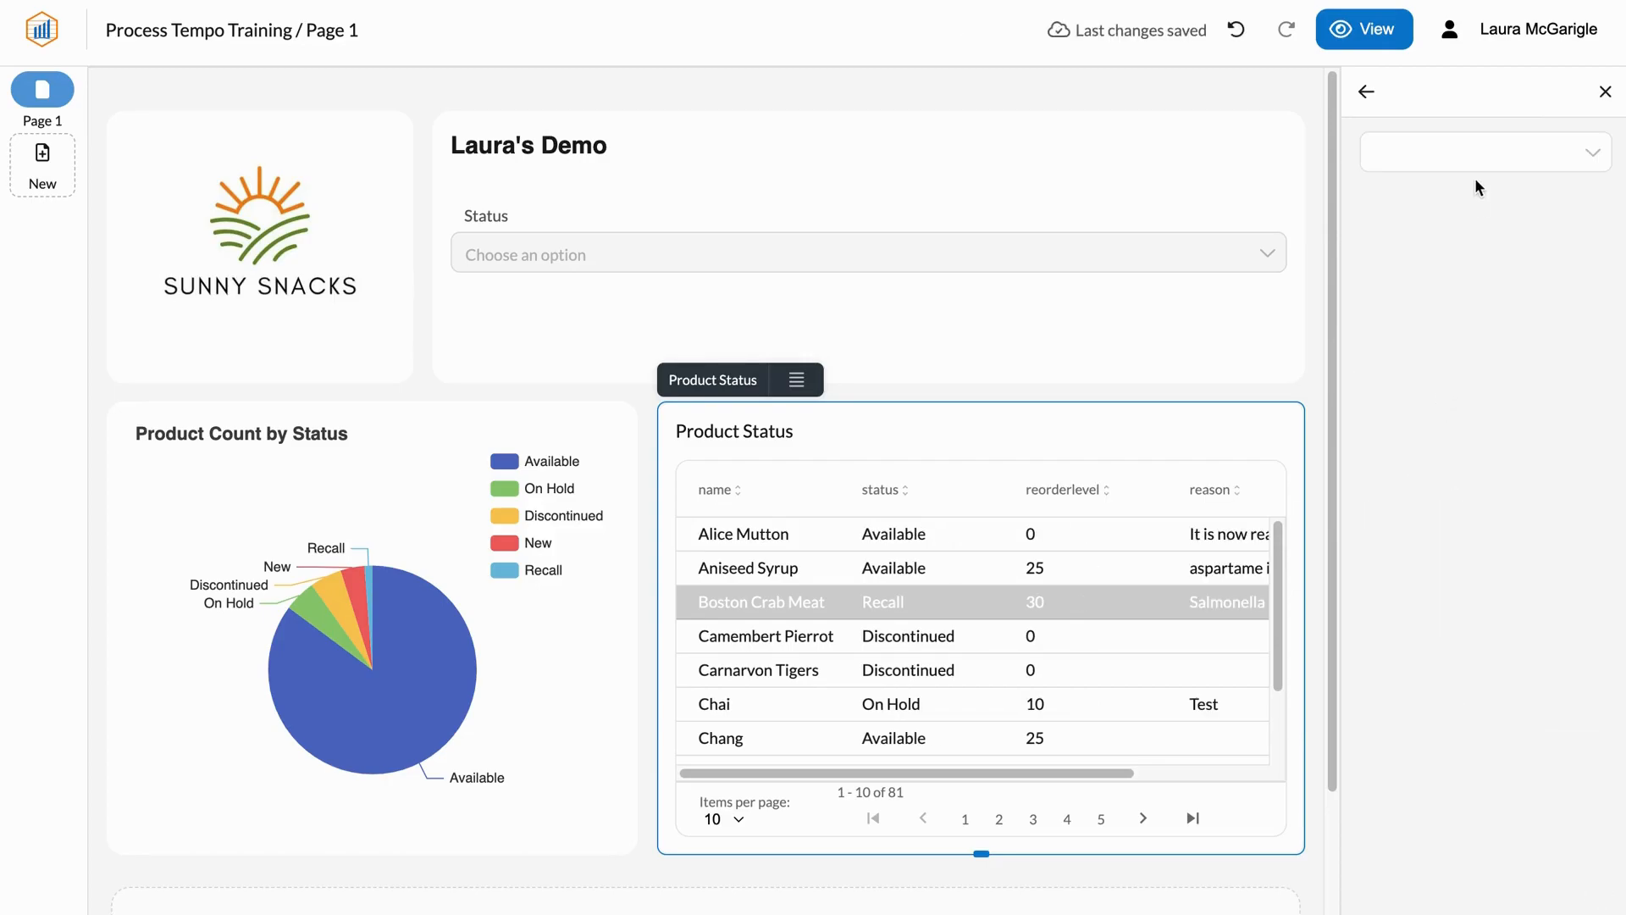
pyautogui.click(1530, 150)
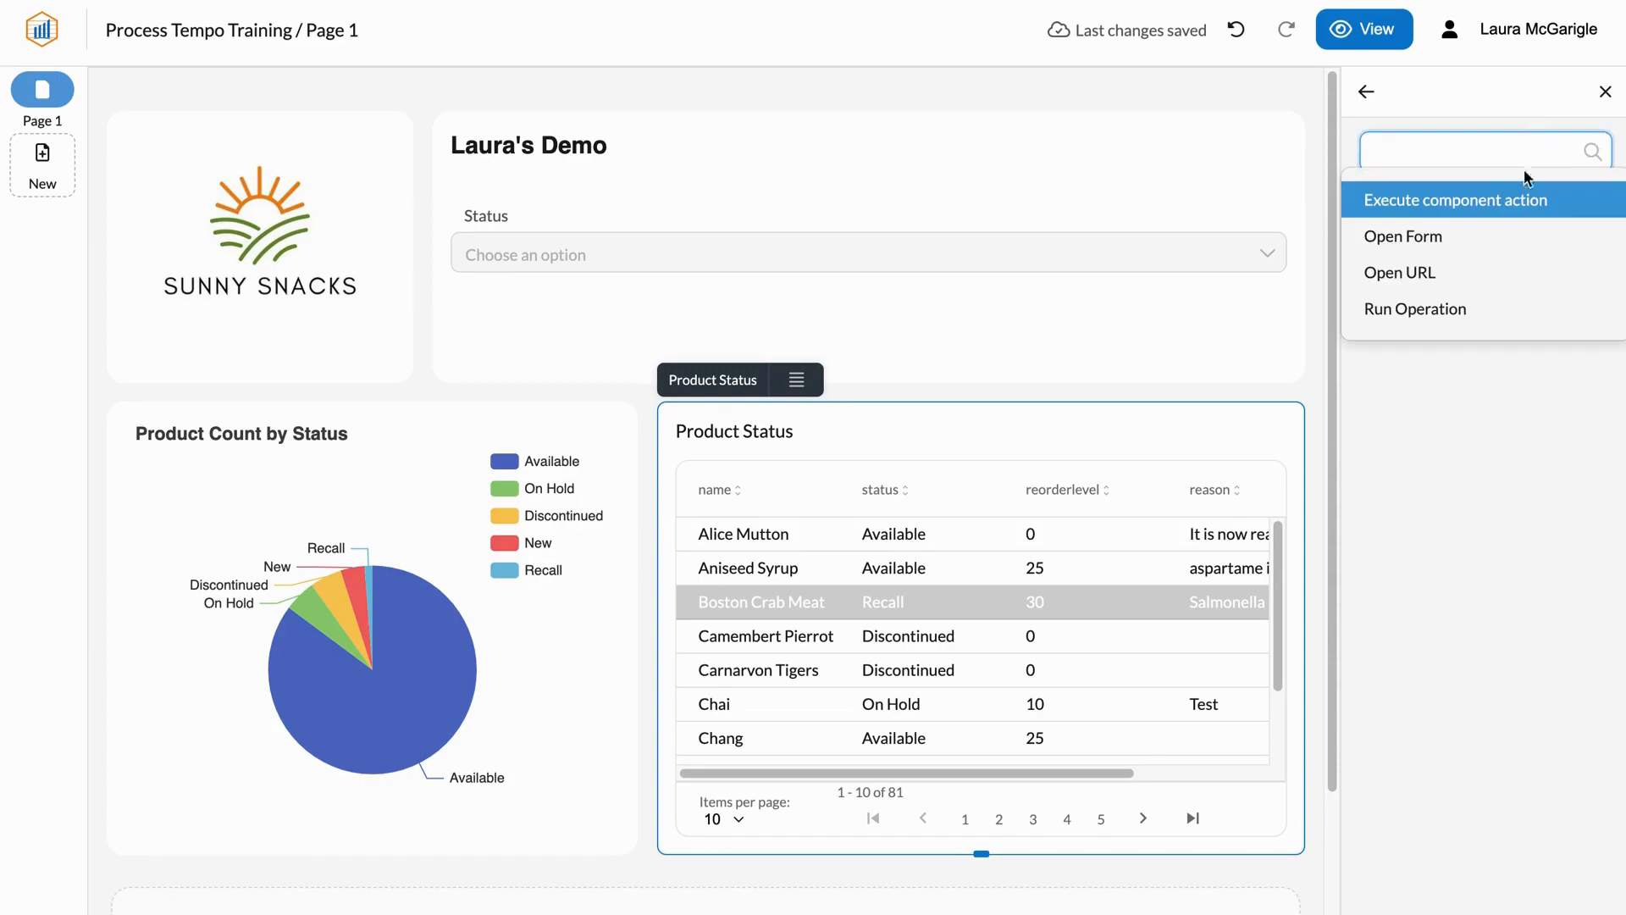
pyautogui.click(1481, 234)
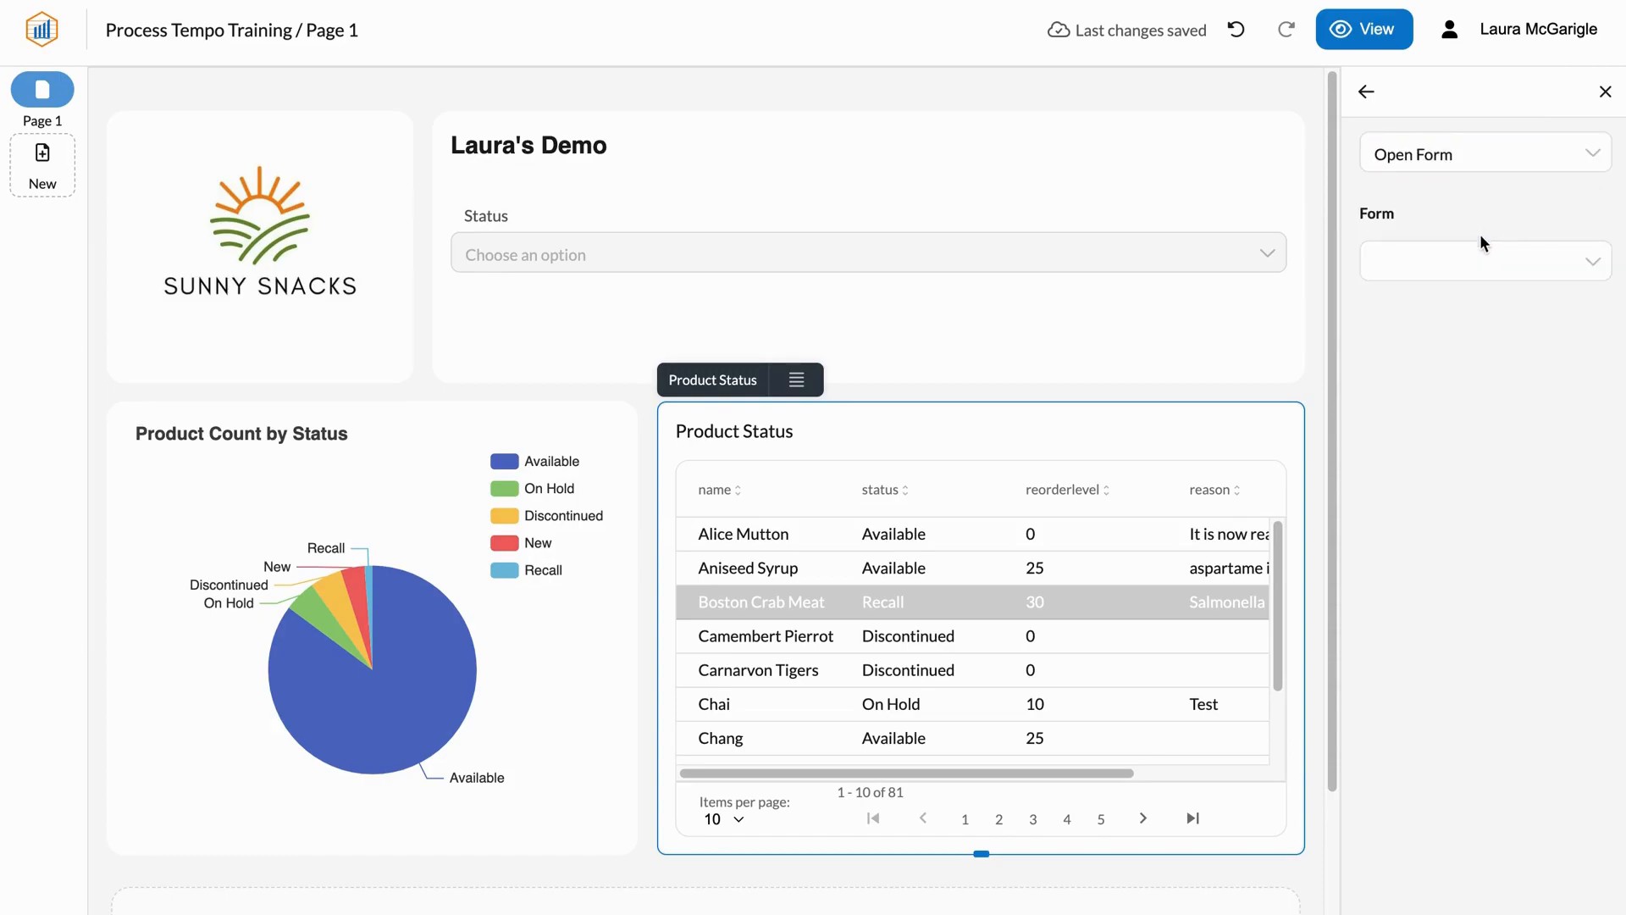
pyautogui.click(1568, 261)
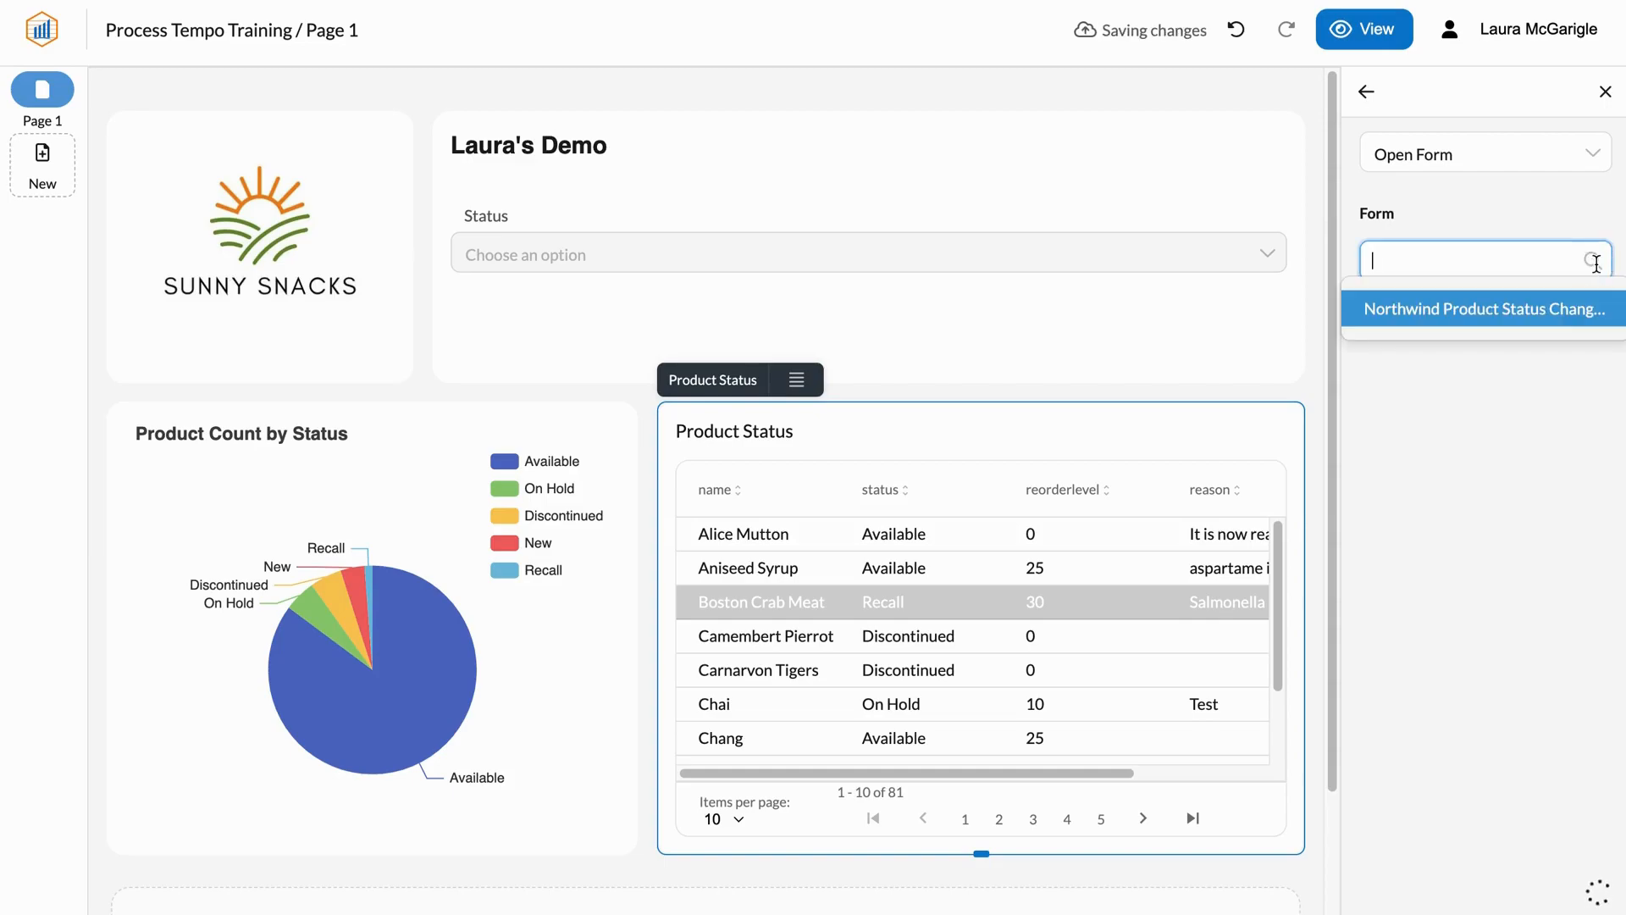
pyautogui.click(1555, 312)
pyautogui.click(1367, 93)
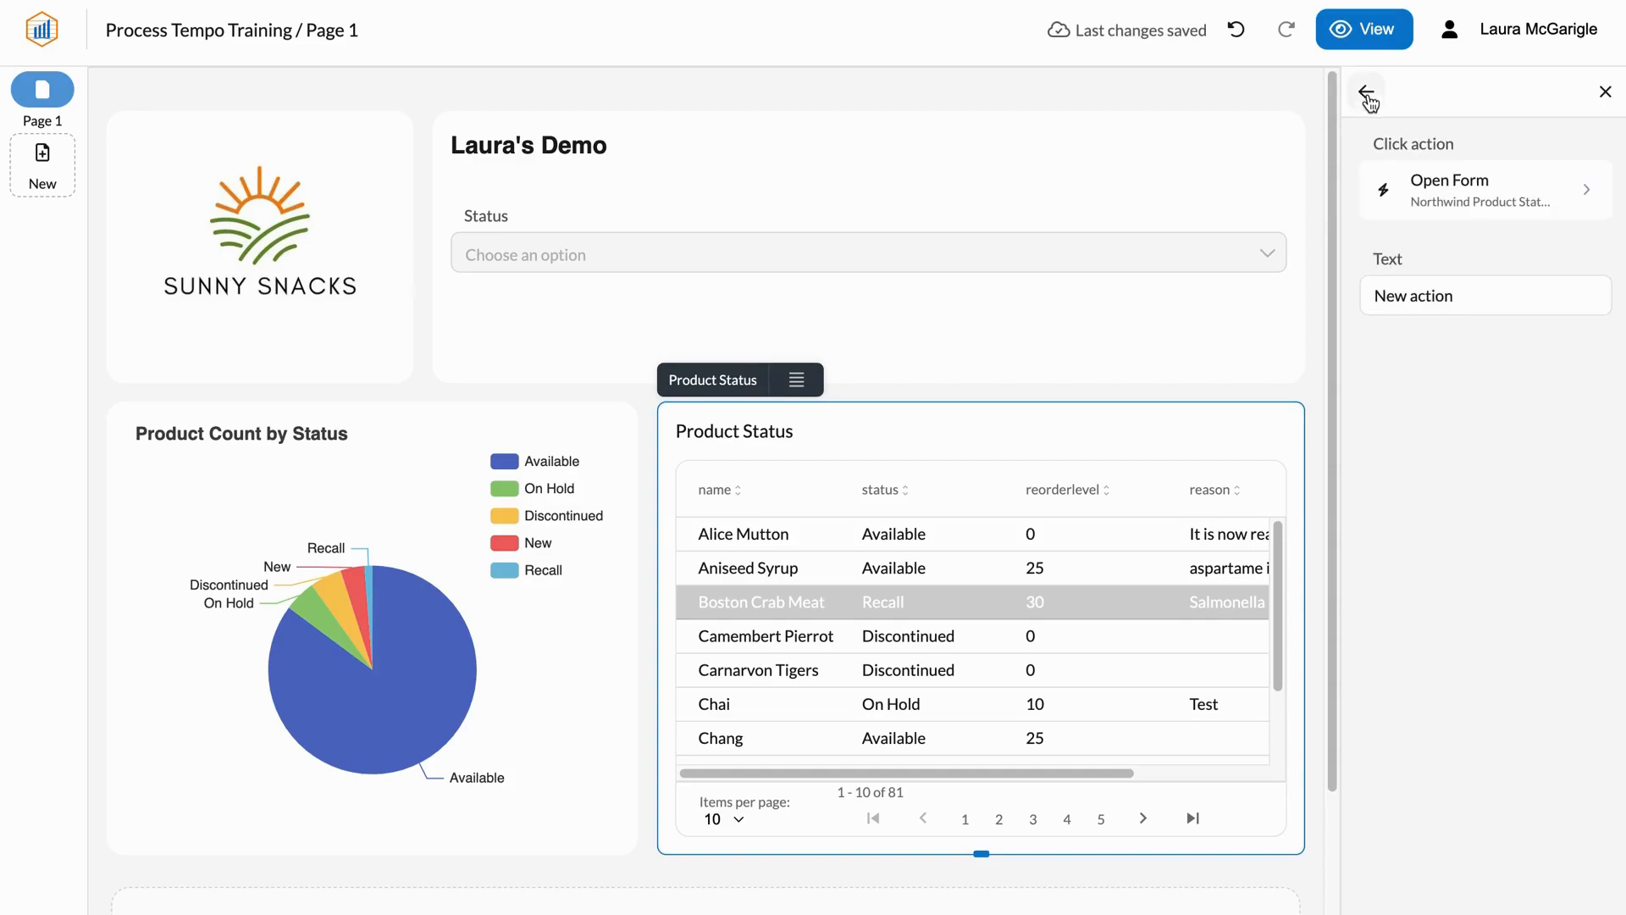
# Step: Set the row action's text to "Change Status" and return to the table's action settings
pyautogui.tripleClick(1460, 292)
pyautogui.write('Change Status')
pyautogui.click(1366, 92)
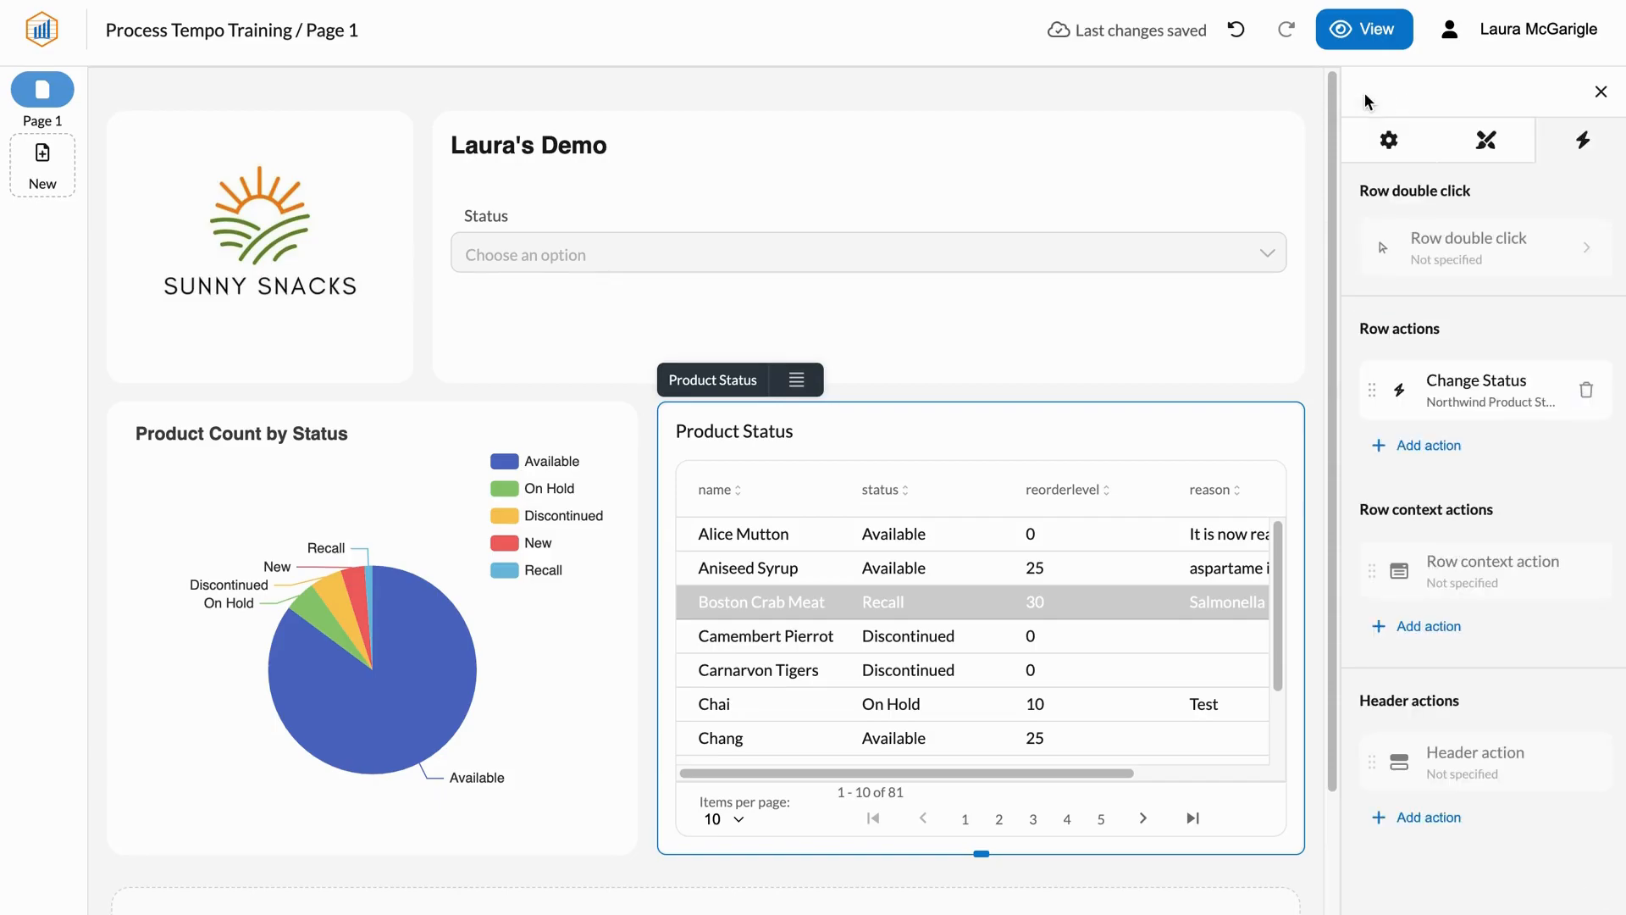
# Step: Test the Change Status action on the Boston Crab Meat row in view mode and close the form unsubmitted
pyautogui.click(1373, 34)
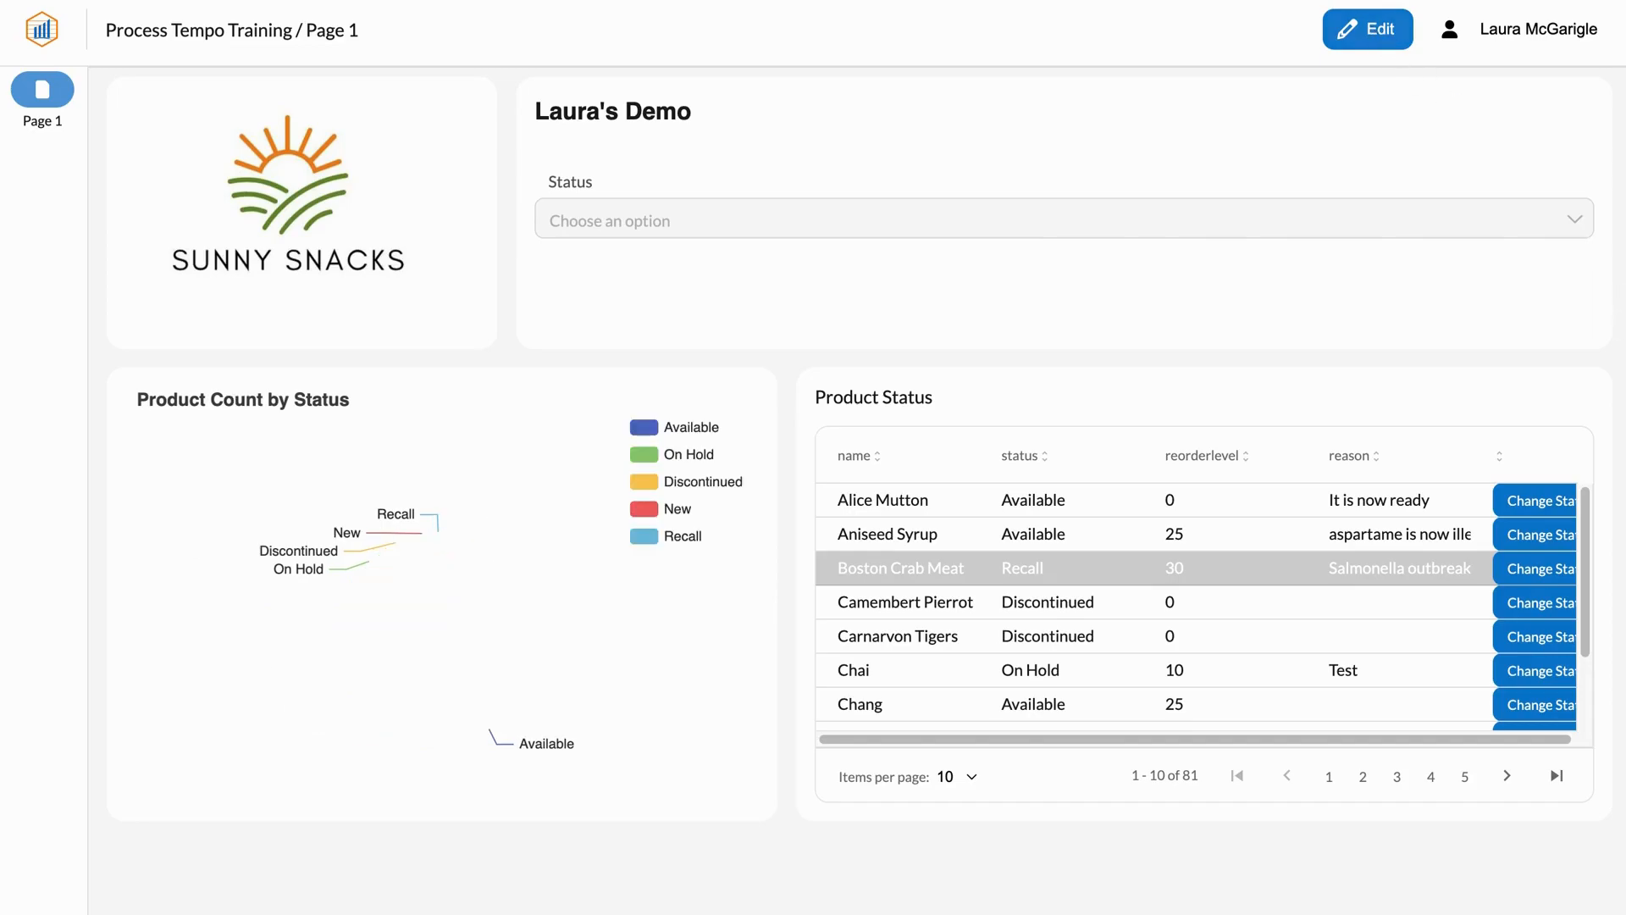
pyautogui.click(1532, 576)
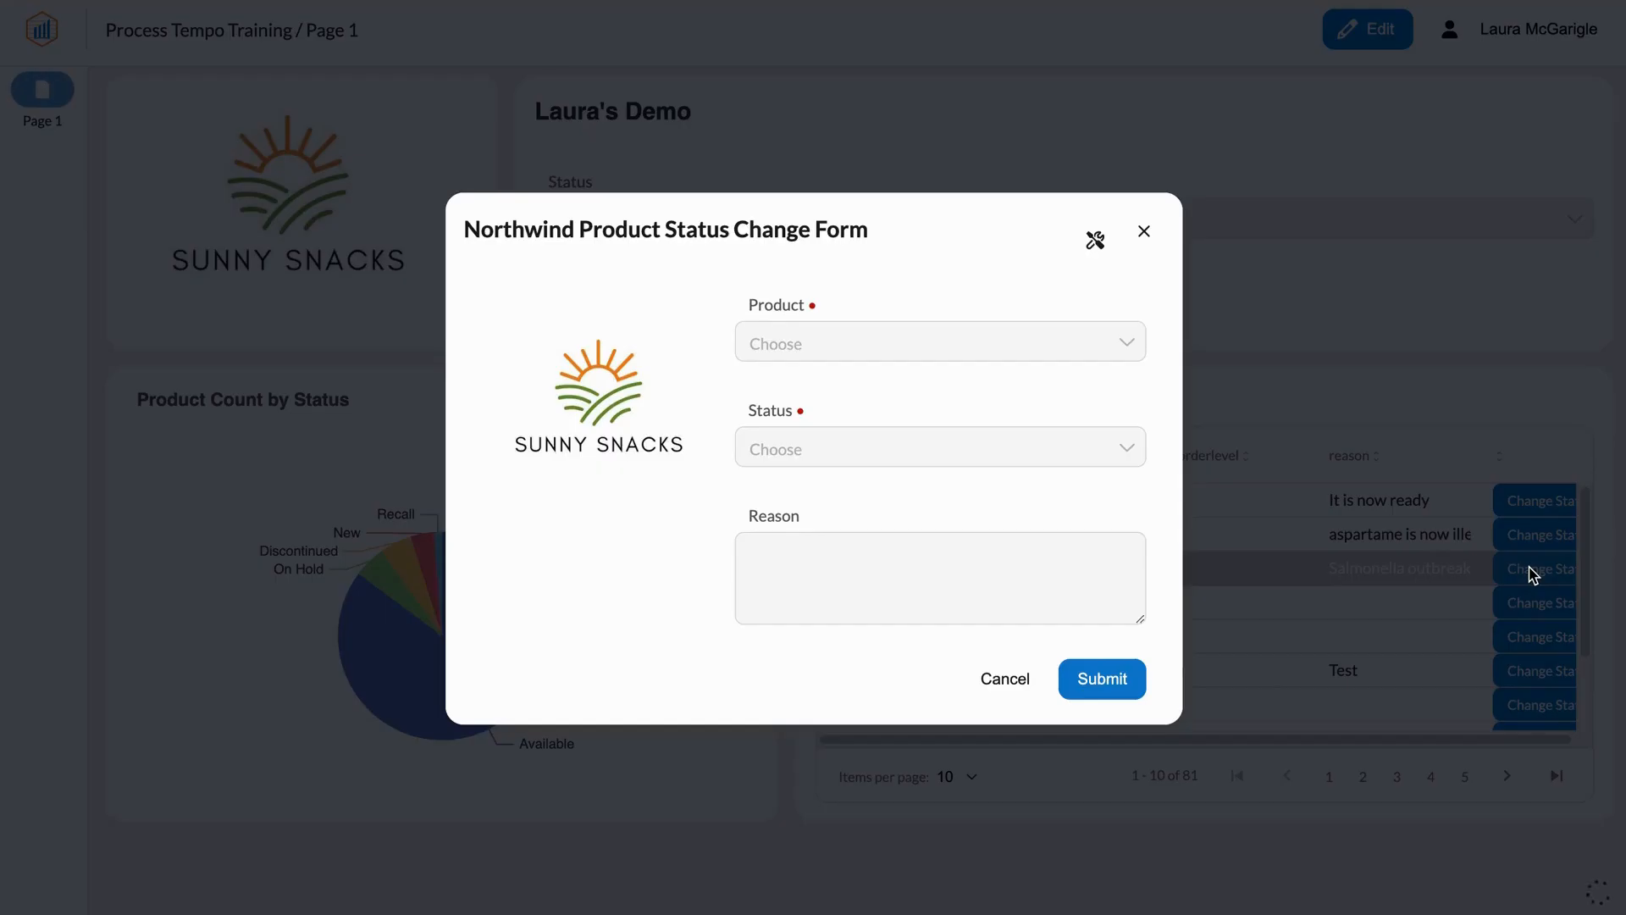
pyautogui.click(1145, 234)
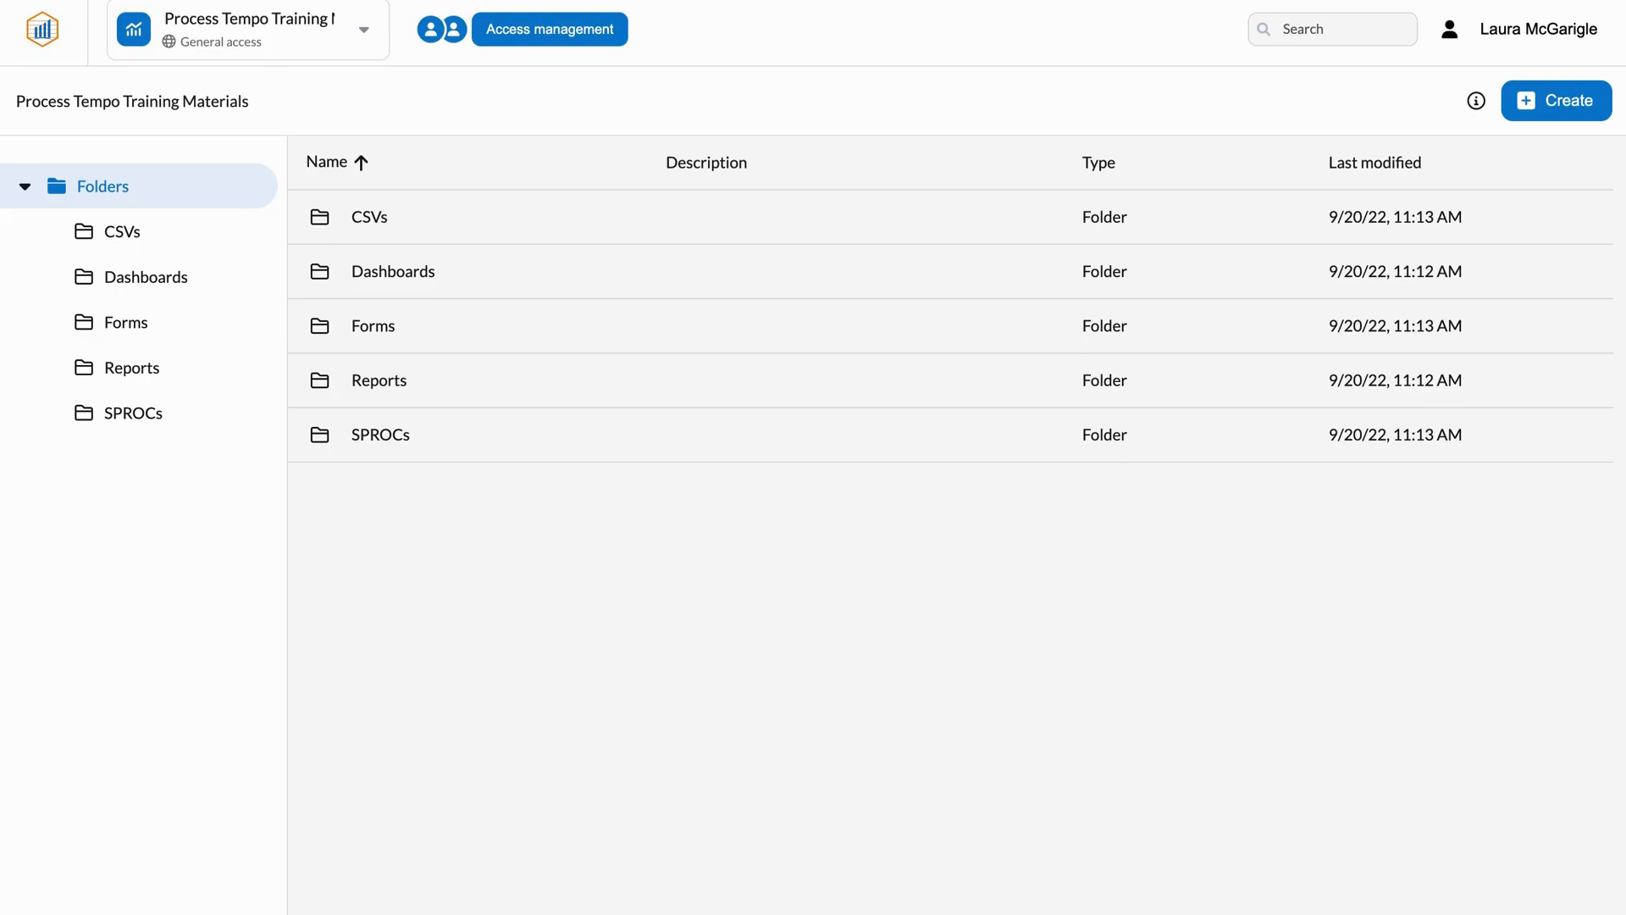
# Step: Create a form in the Forms folder named "Demo Form" with the description "For demo purposes"
pyautogui.click(412, 333)
pyautogui.click(1567, 103)
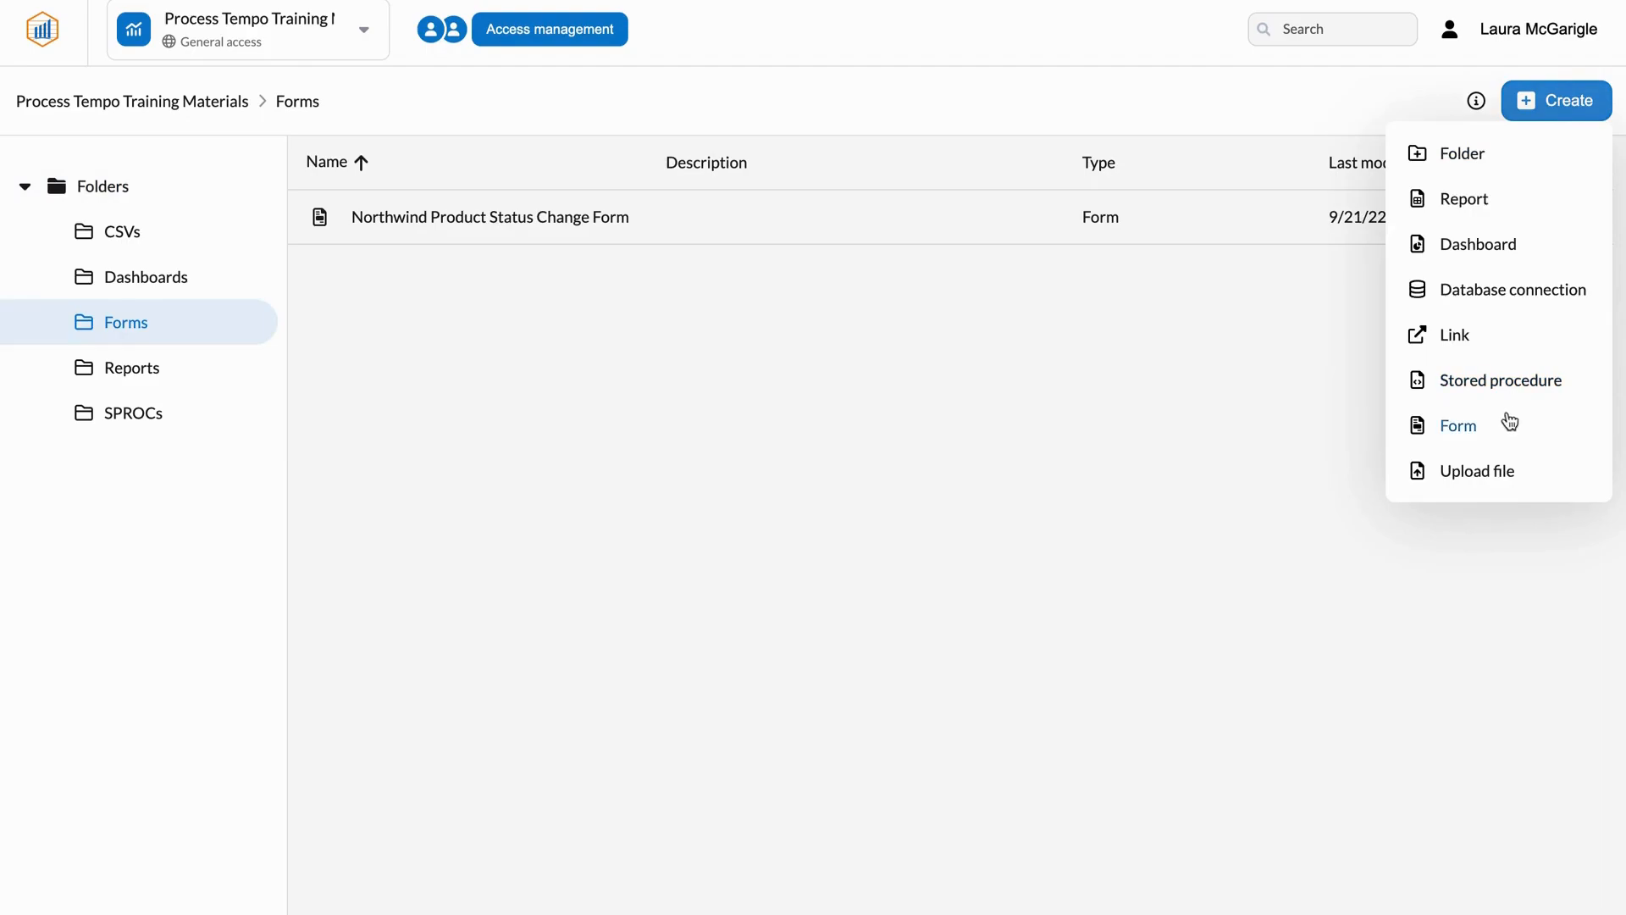
pyautogui.click(1511, 421)
pyautogui.click(678, 419)
pyautogui.write('Demo Form')
pyautogui.press('Tab')
pyautogui.write('For demo purposes')
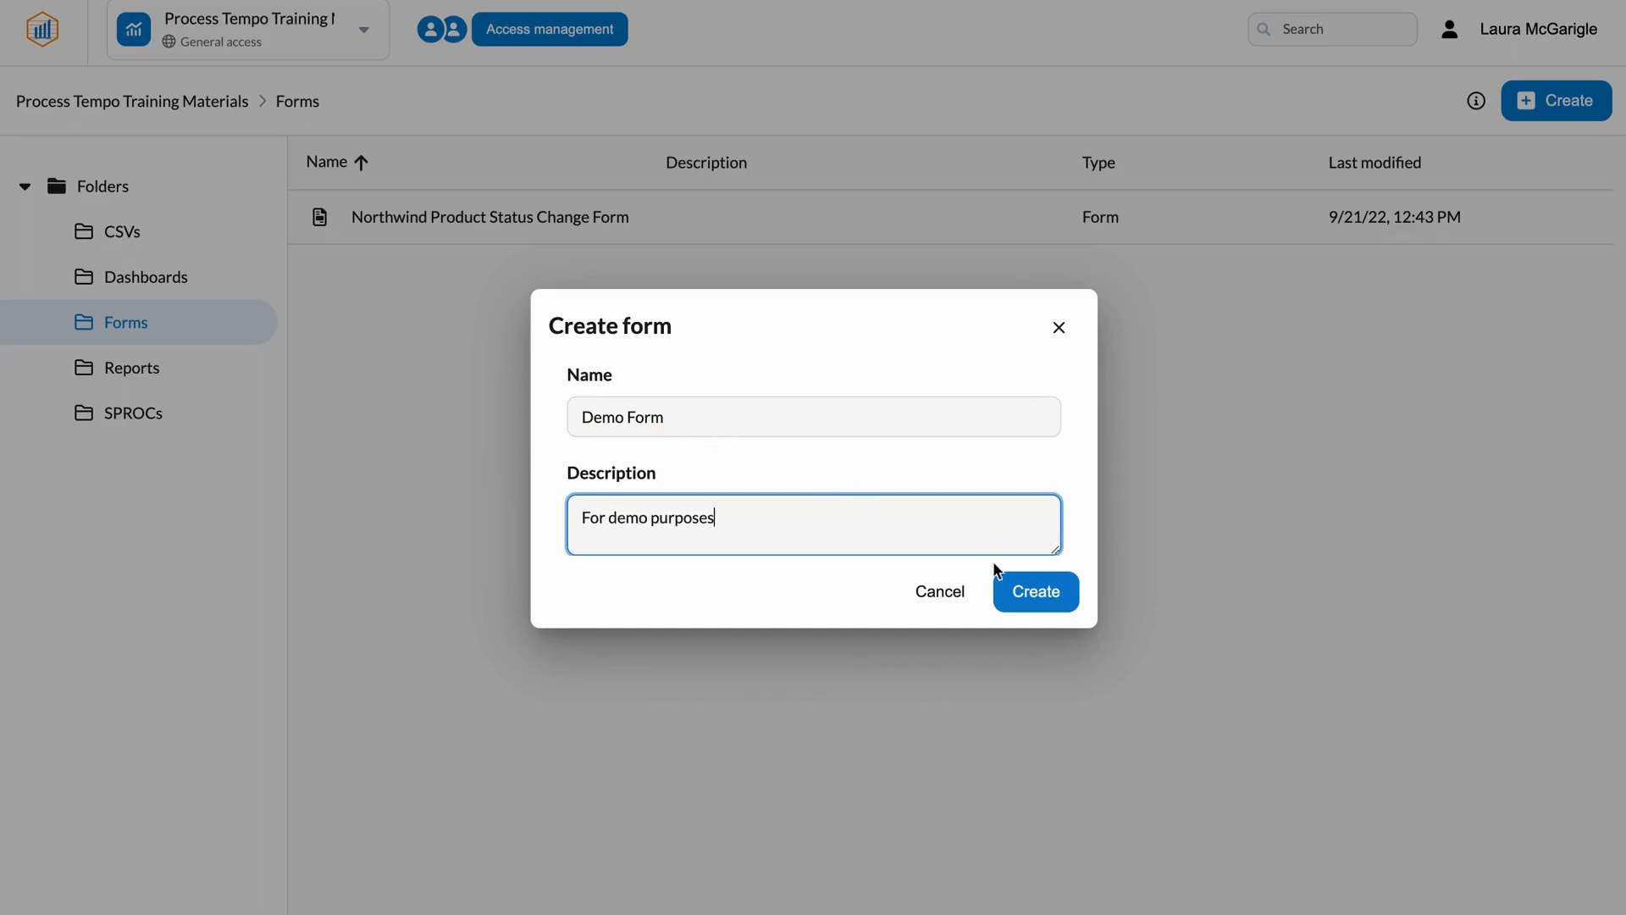
pyautogui.click(1041, 592)
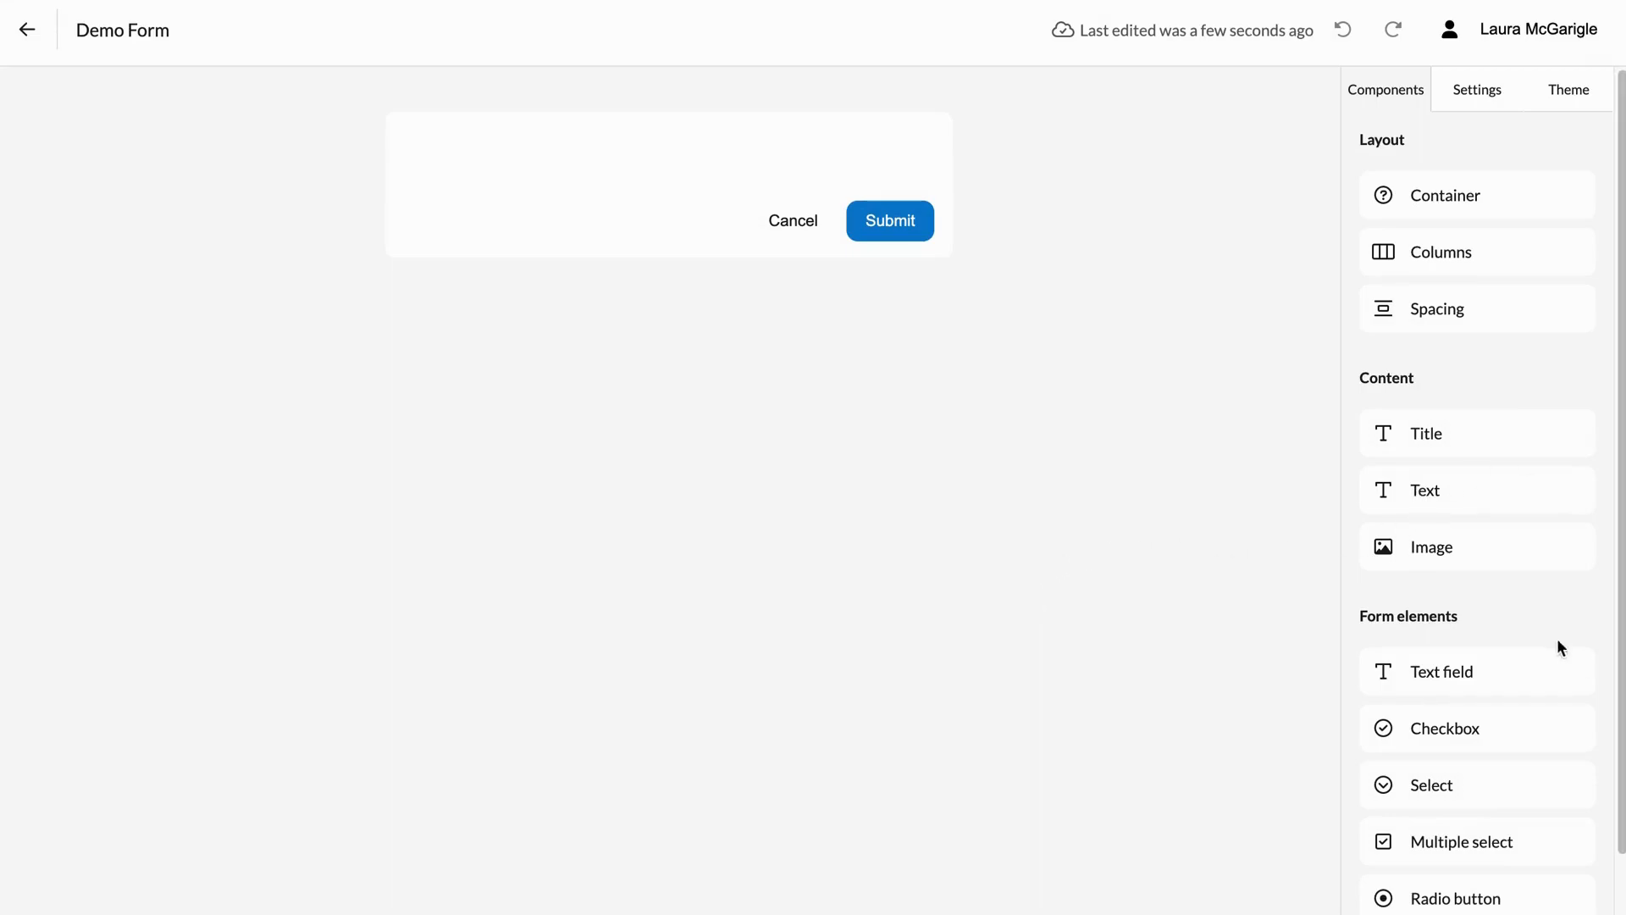
# Step: Add a two-column layout to the form and make the first column narrower than the second
pyautogui.moveTo(1431, 254); pyautogui.dragTo(801, 180)
pyautogui.moveTo(949, 207)
pyautogui.mouseDown()
pyautogui.moveTo(1078, 207)
pyautogui.moveTo(956, 208)
pyautogui.mouseUp()
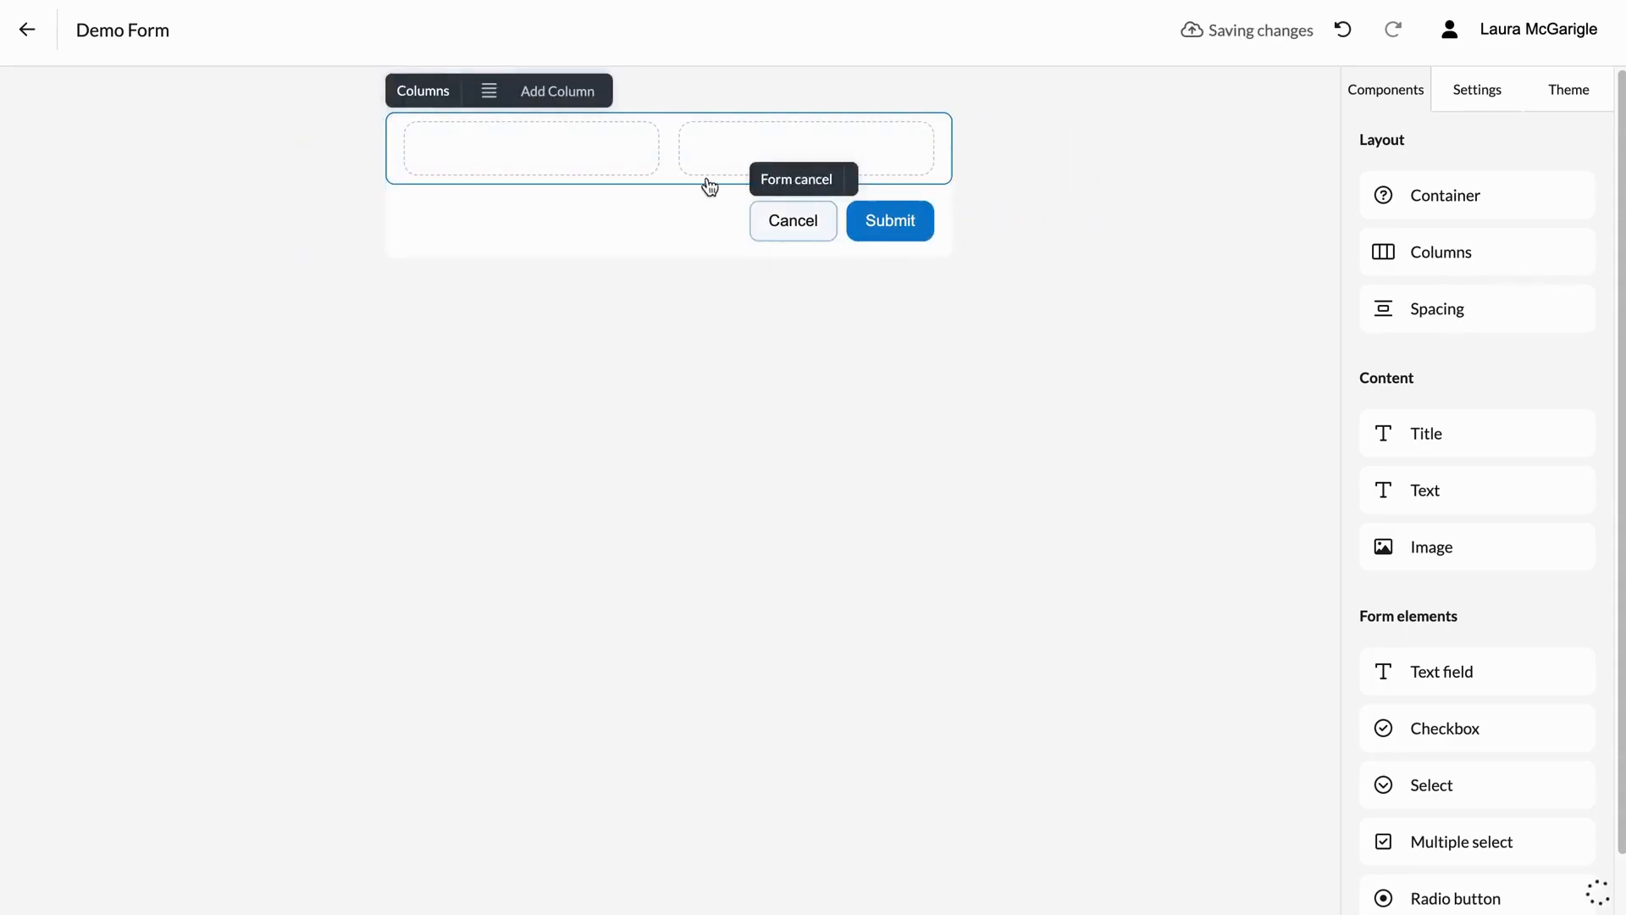
pyautogui.moveTo(671, 160); pyautogui.dragTo(607, 161)
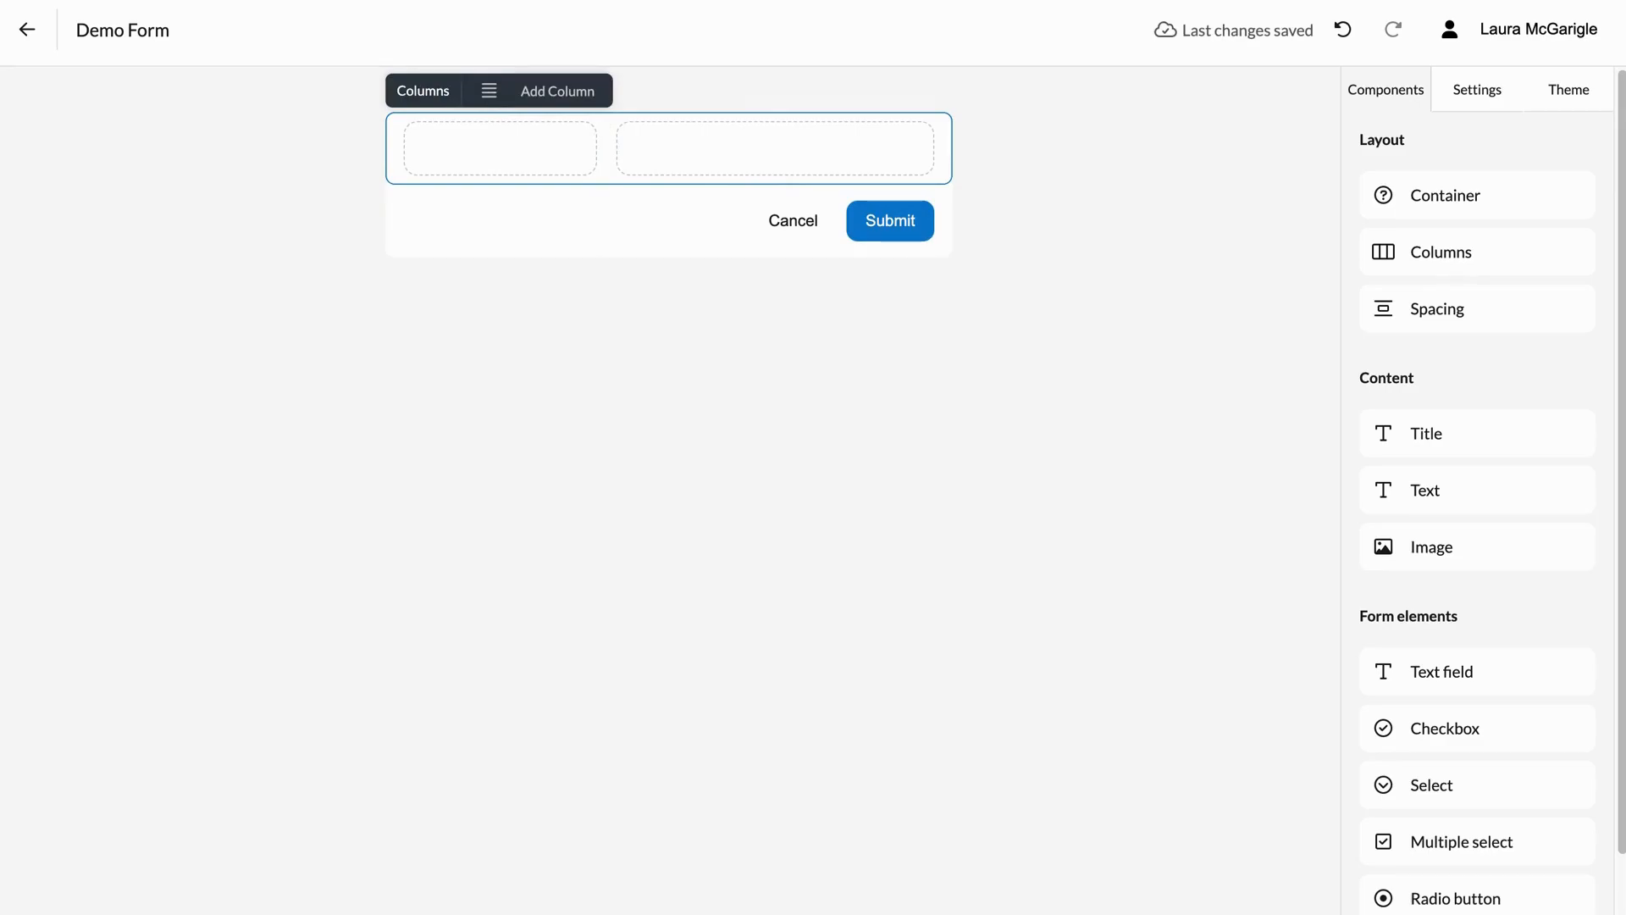
# Step: Add an image to the form's first column and paste in the source of the Sunny Snacks logo
pyautogui.moveTo(1443, 549); pyautogui.dragTo(537, 181)
pyautogui.click(1456, 186)
pyautogui.hotkey('ctrl', 'v')
pyautogui.click(1594, 100)
# Step: Add a Select field to the form's second column and label it "Product"
pyautogui.moveTo(1403, 784); pyautogui.dragTo(777, 209)
pyautogui.click(1447, 279)
pyautogui.doubleClick(1448, 278)
pyautogui.write('Product')
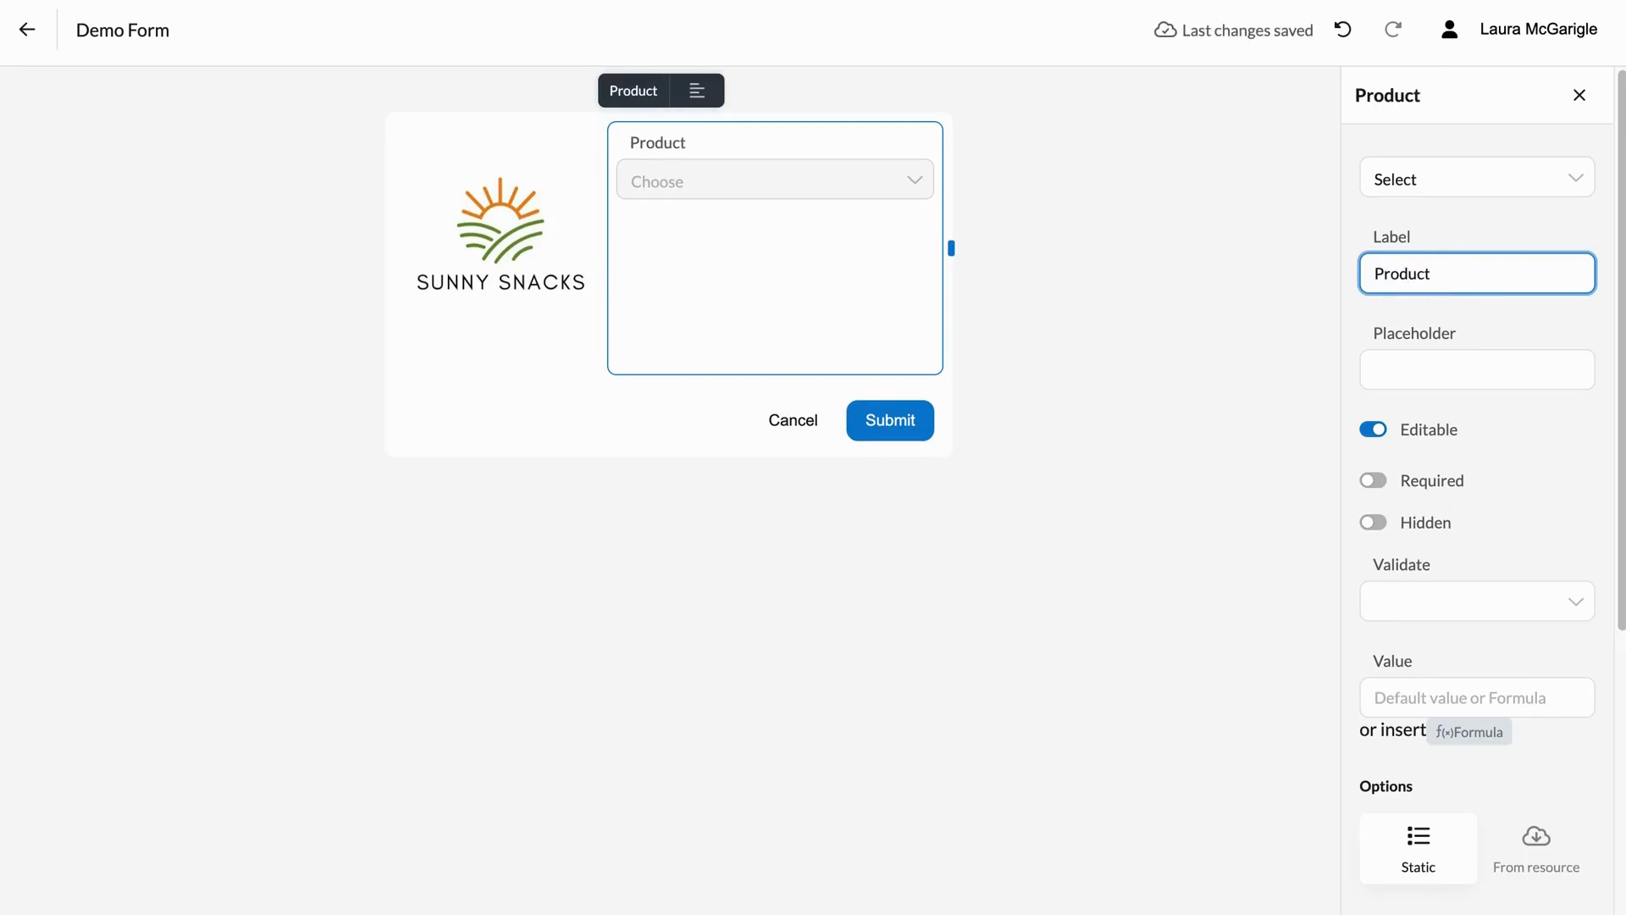
pyautogui.press('Return')
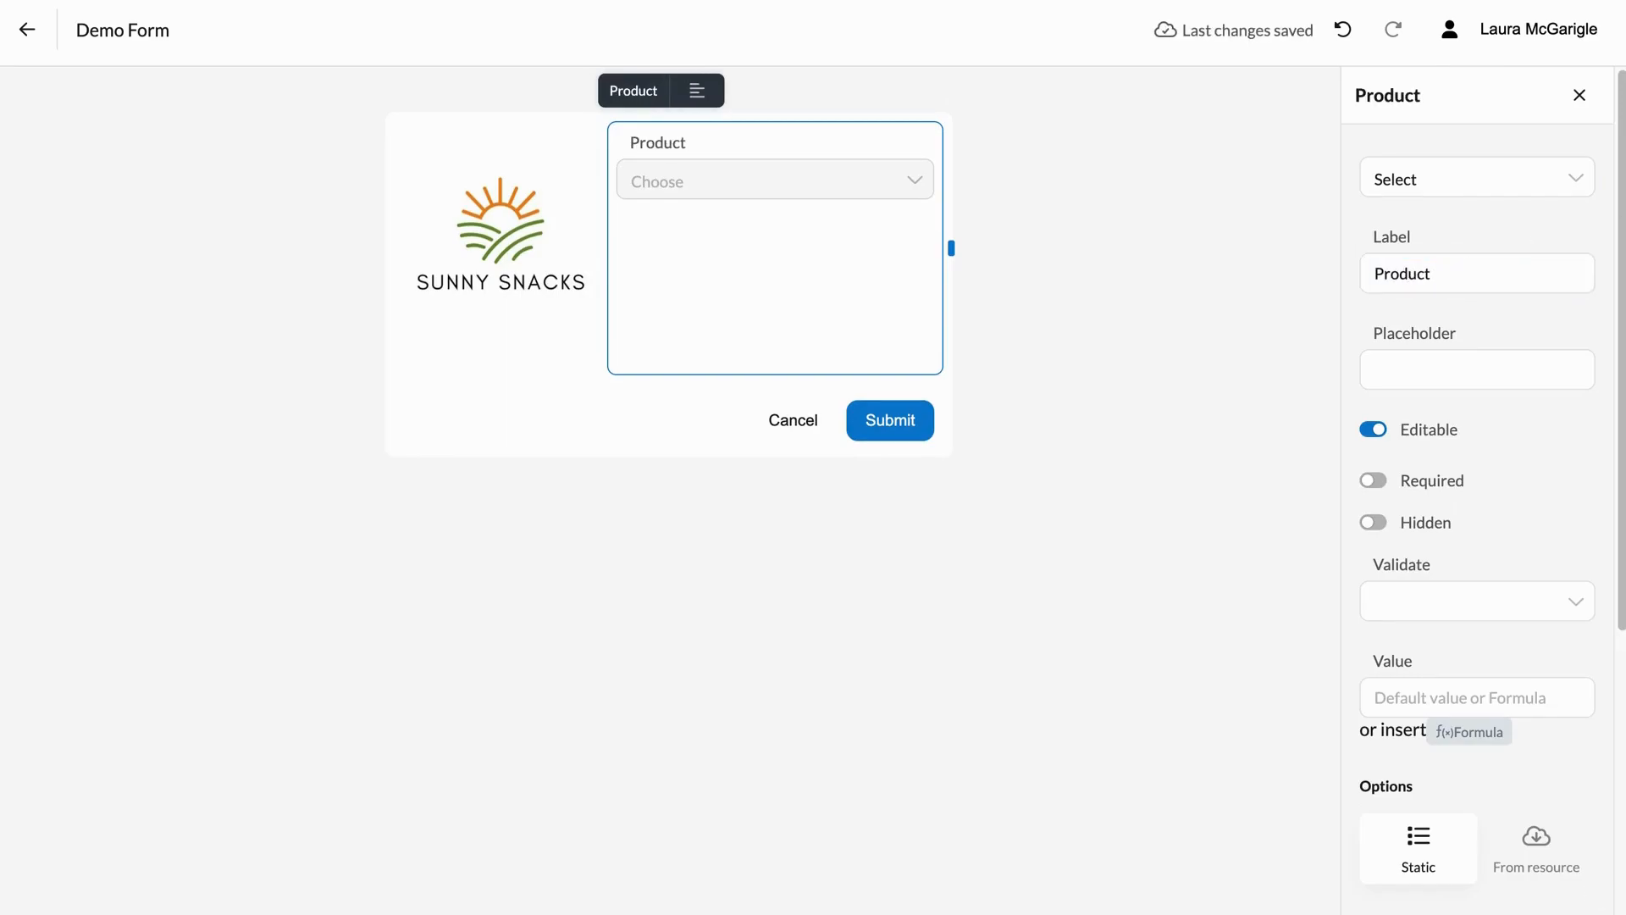
# Step: Source the Product field's options from a resource, using the Northwind Product Report as the data source
pyautogui.scroll(-5, 1502, 668)
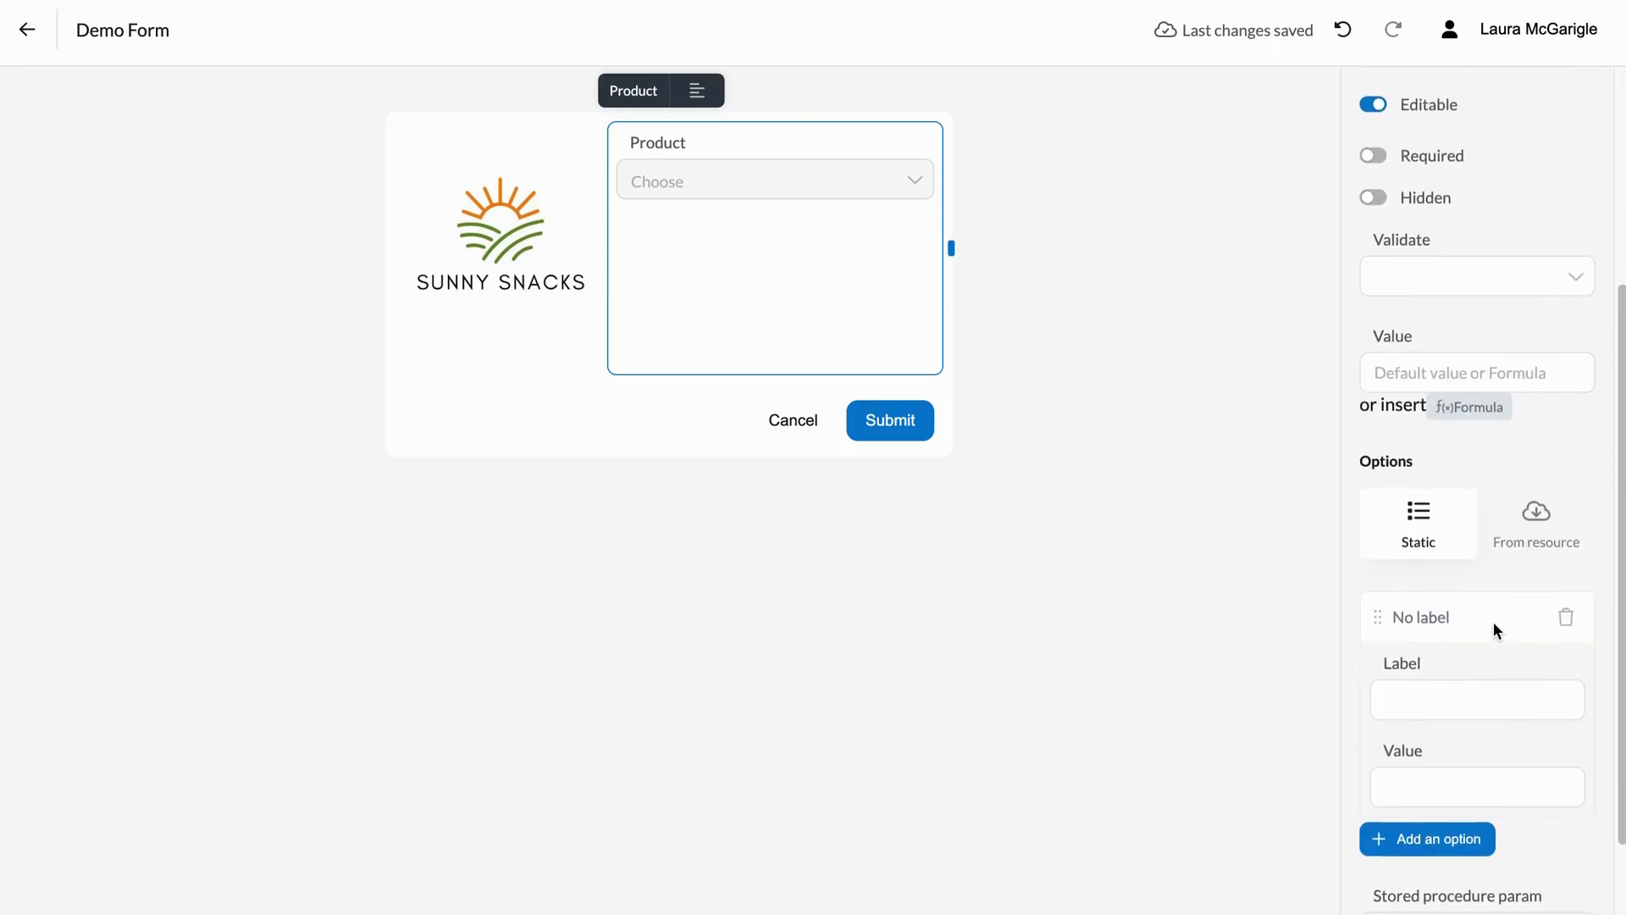
pyautogui.click(1529, 485)
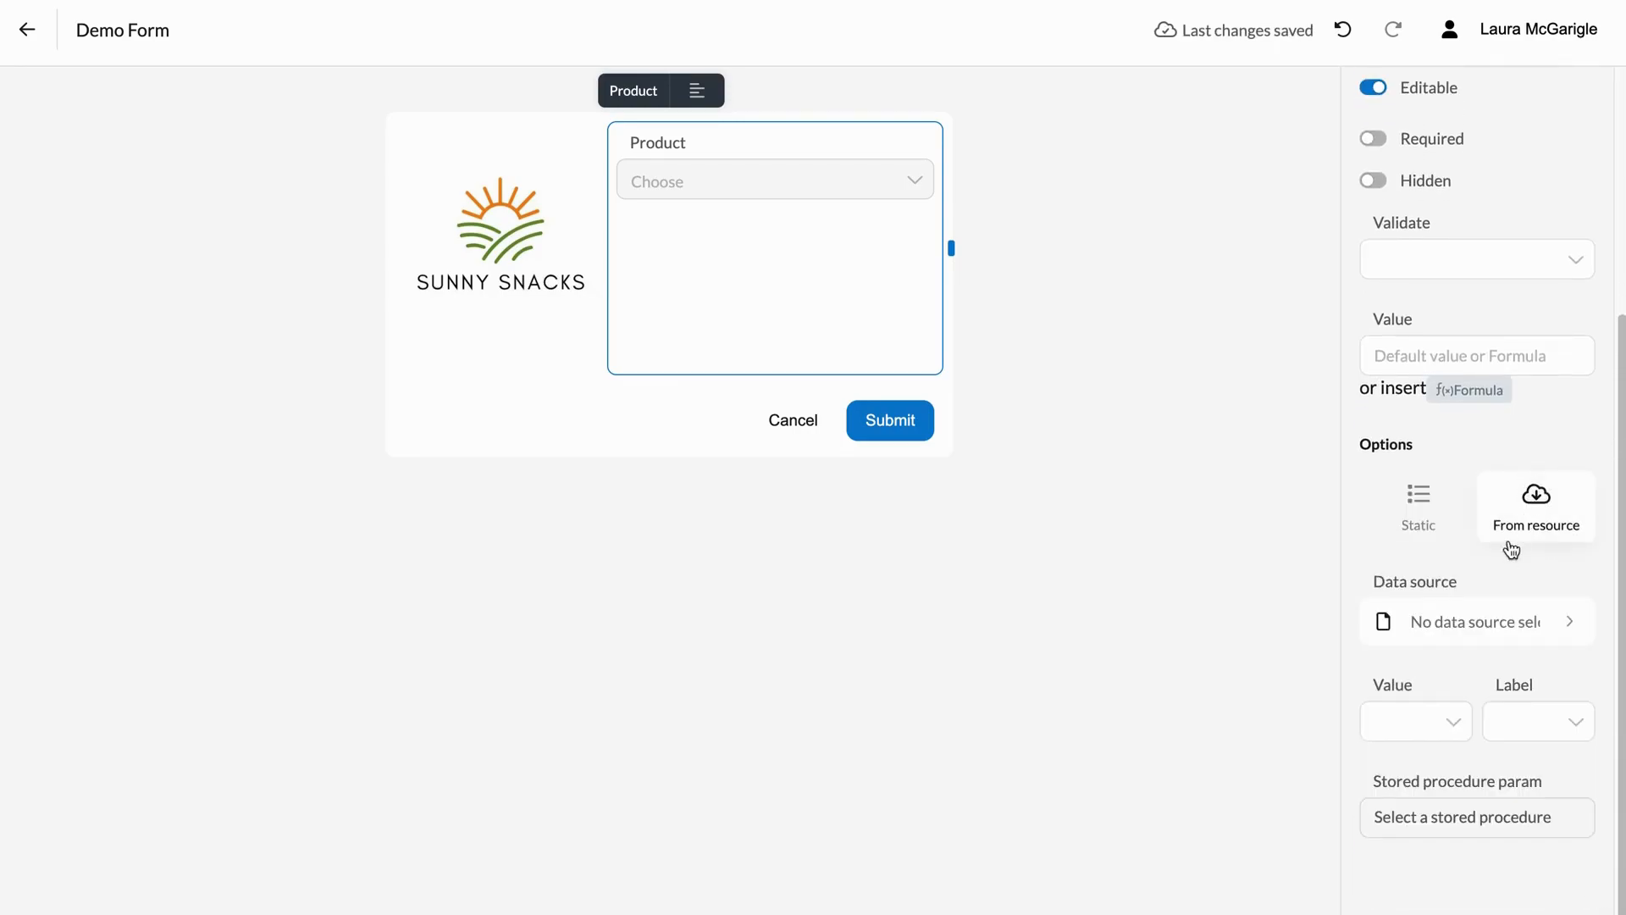
pyautogui.click(1470, 633)
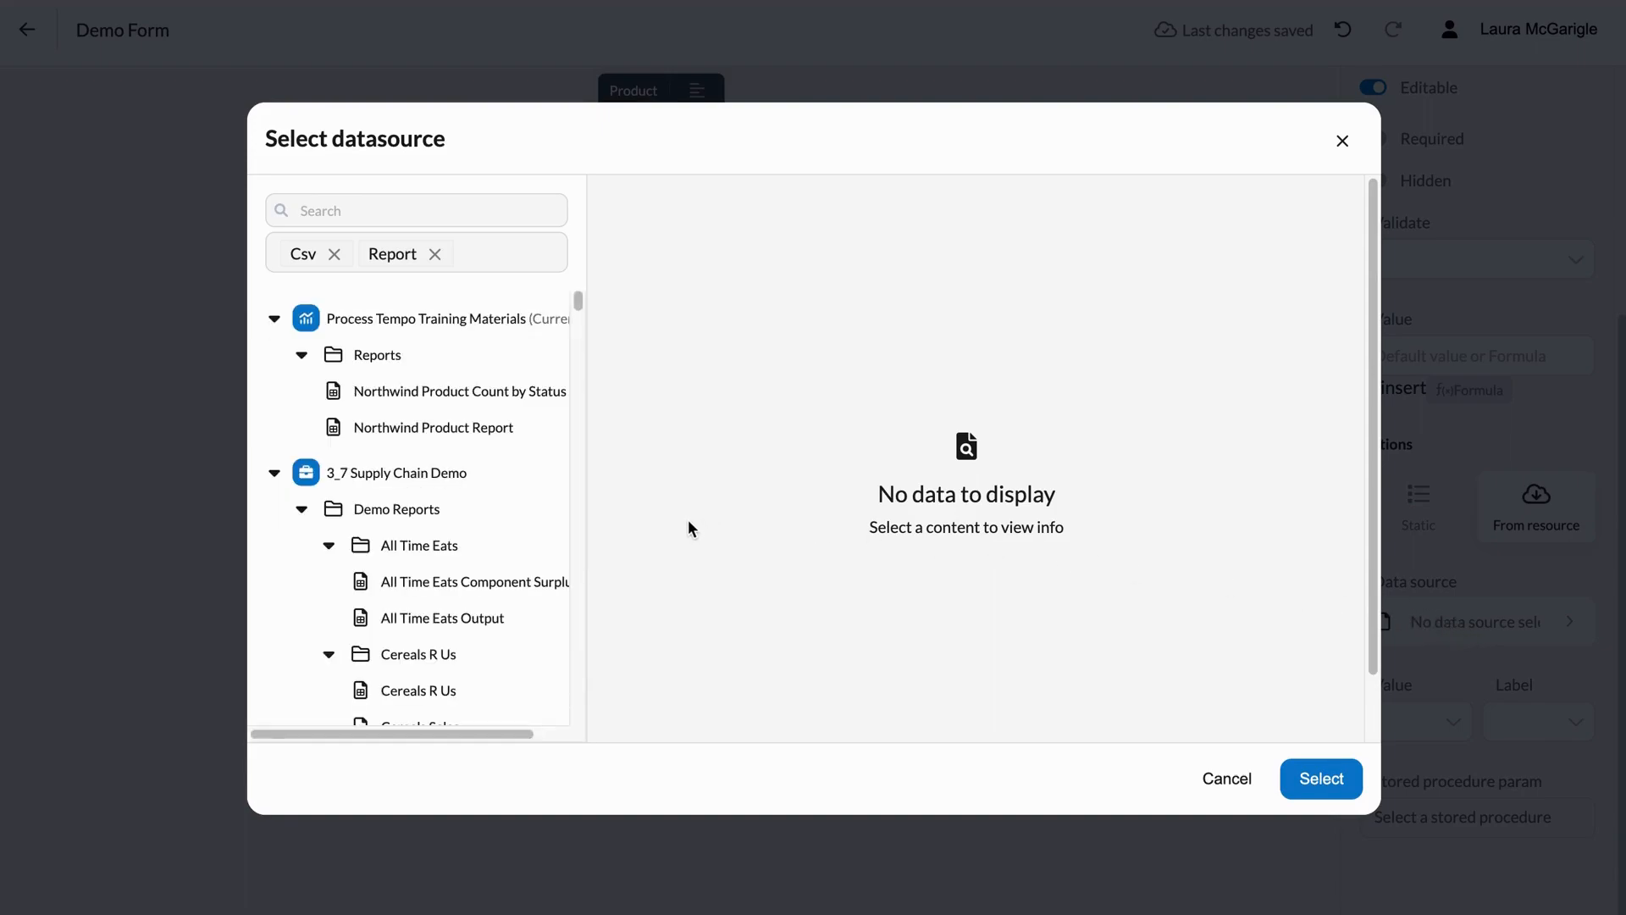
pyautogui.click(508, 426)
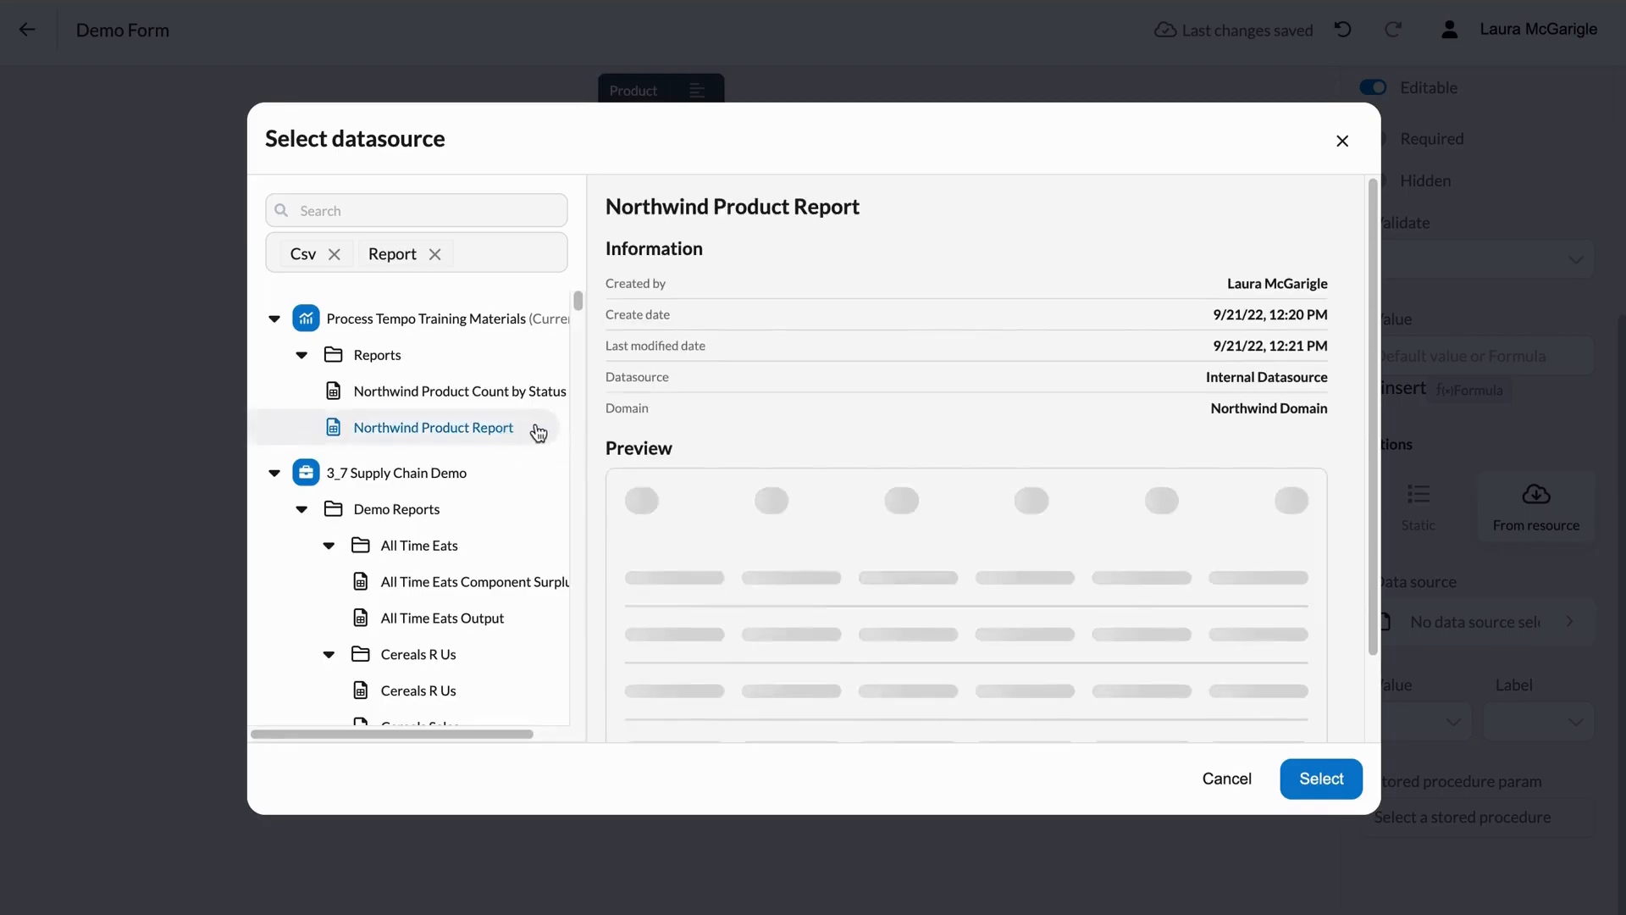
pyautogui.click(1338, 769)
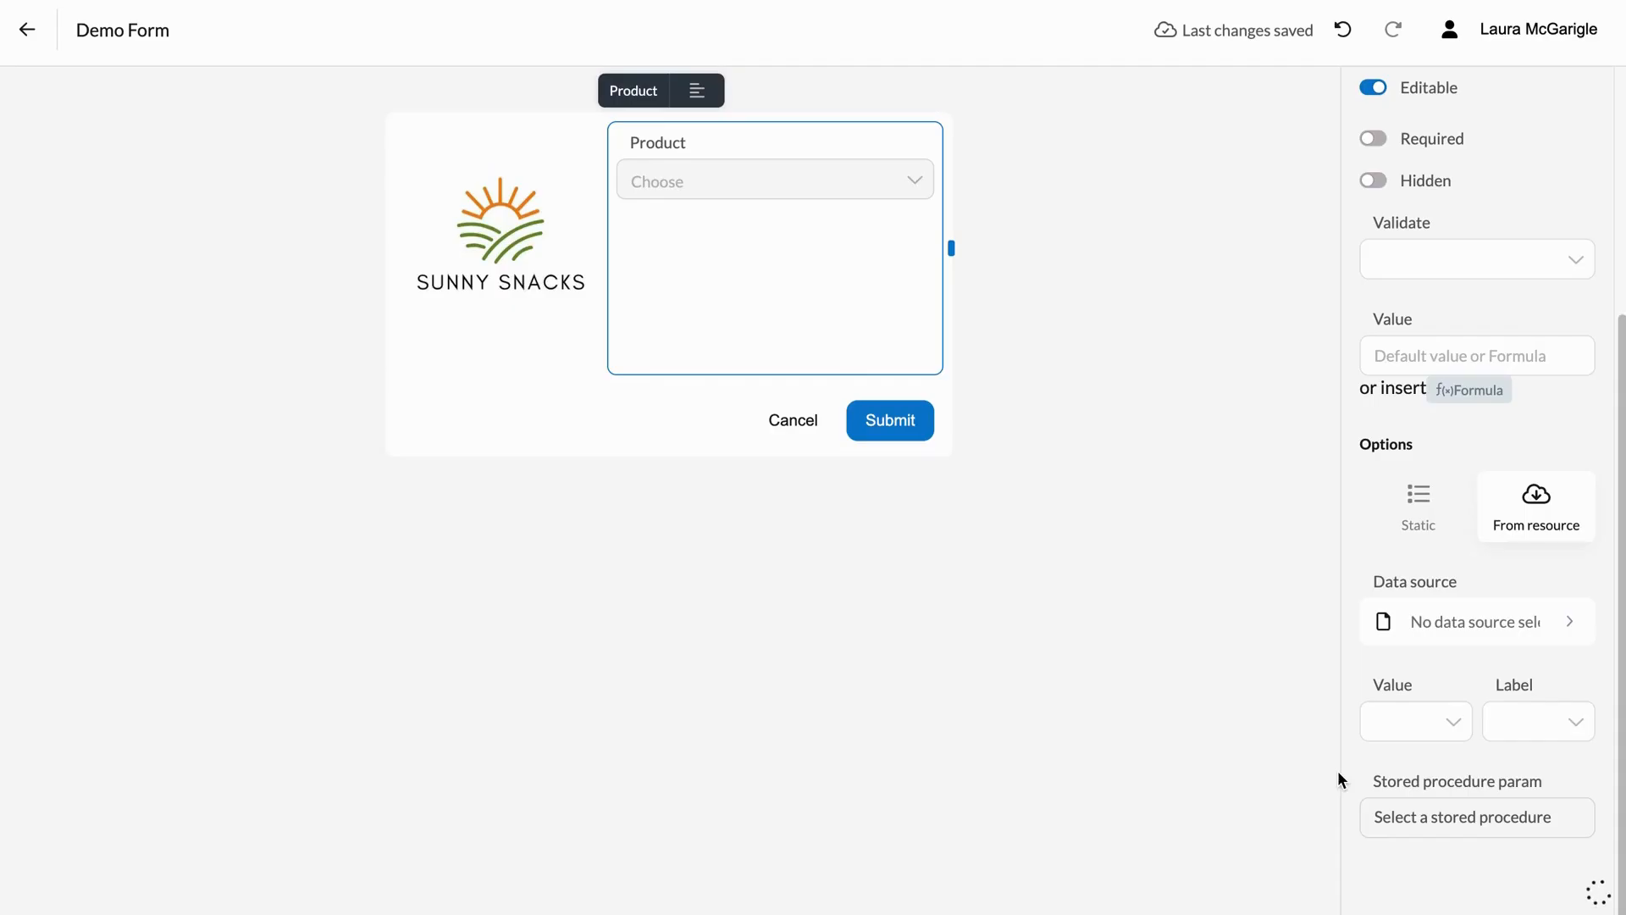
# Step: Use name as both the value and label of the Product options, and make the Product field required
pyautogui.click(1424, 722)
pyautogui.click(1402, 529)
pyautogui.click(1536, 723)
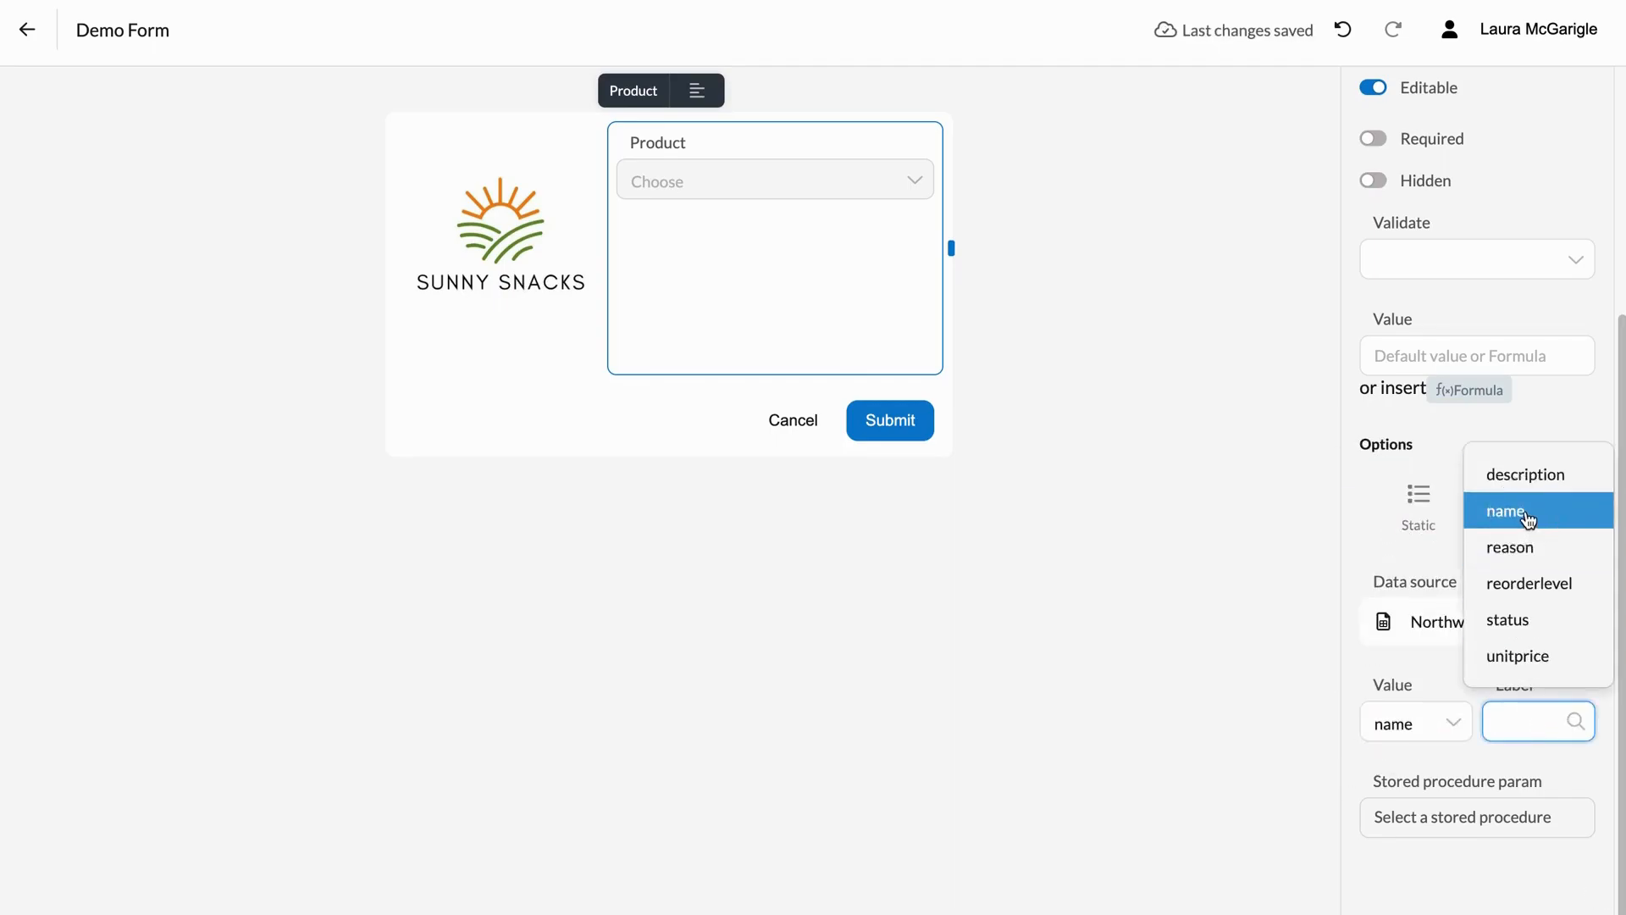
pyautogui.click(1528, 513)
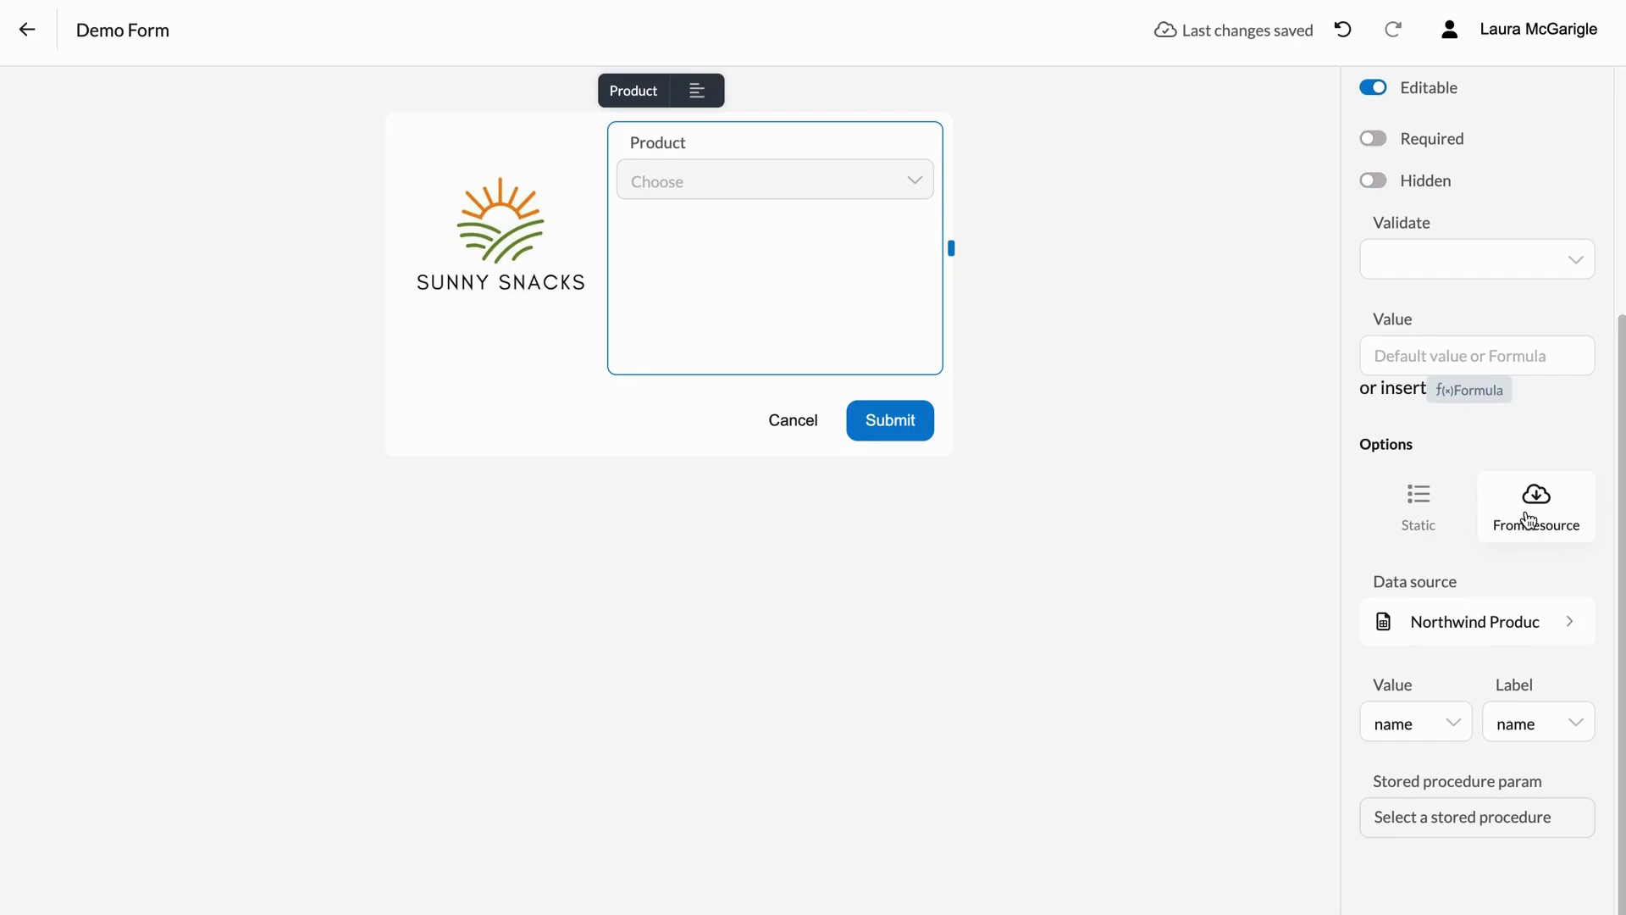
pyautogui.scroll(2, 1529, 519)
pyautogui.scroll(3, 1526, 510)
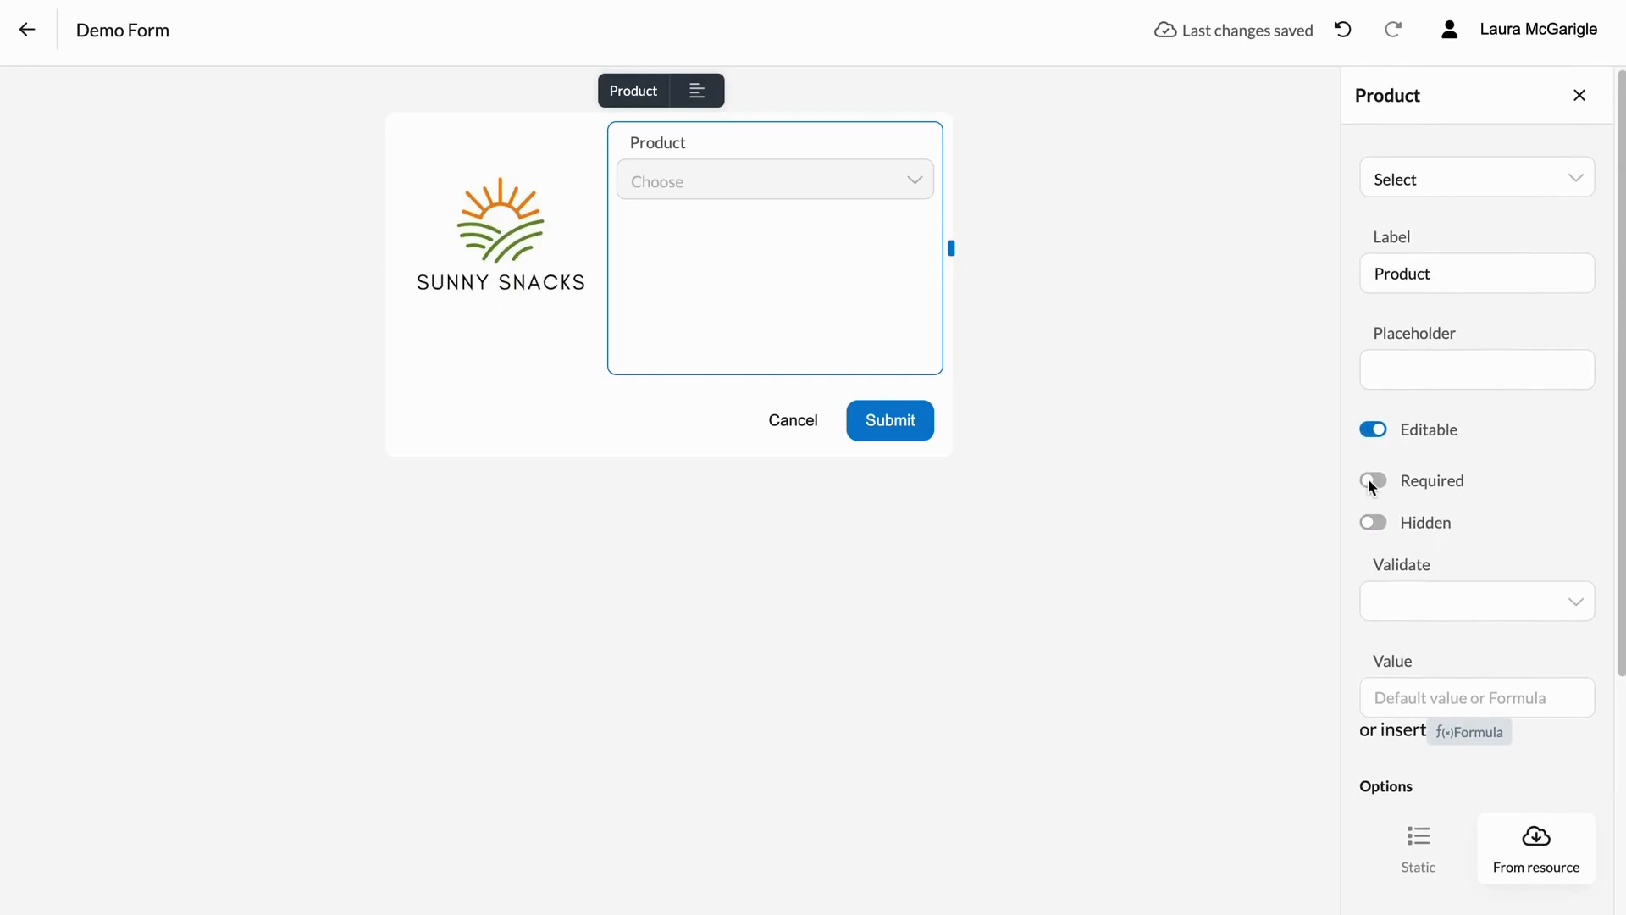
pyautogui.click(1580, 96)
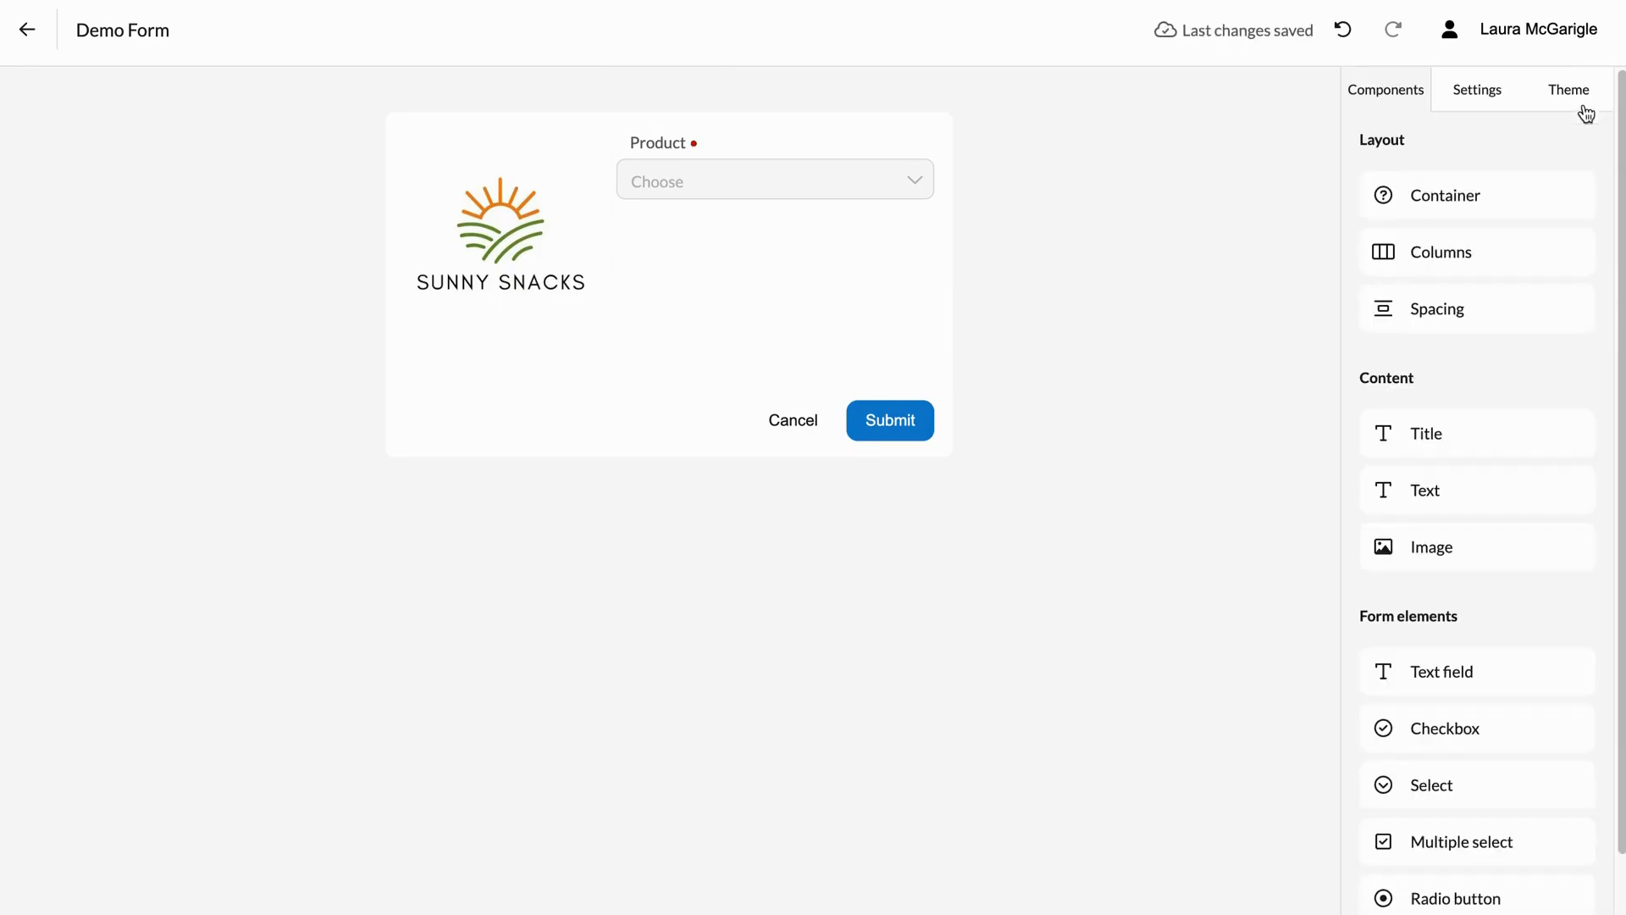
# Step: Assign the "Change the Product Status" stored procedure from the SPROCs folder to the form
pyautogui.click(1491, 98)
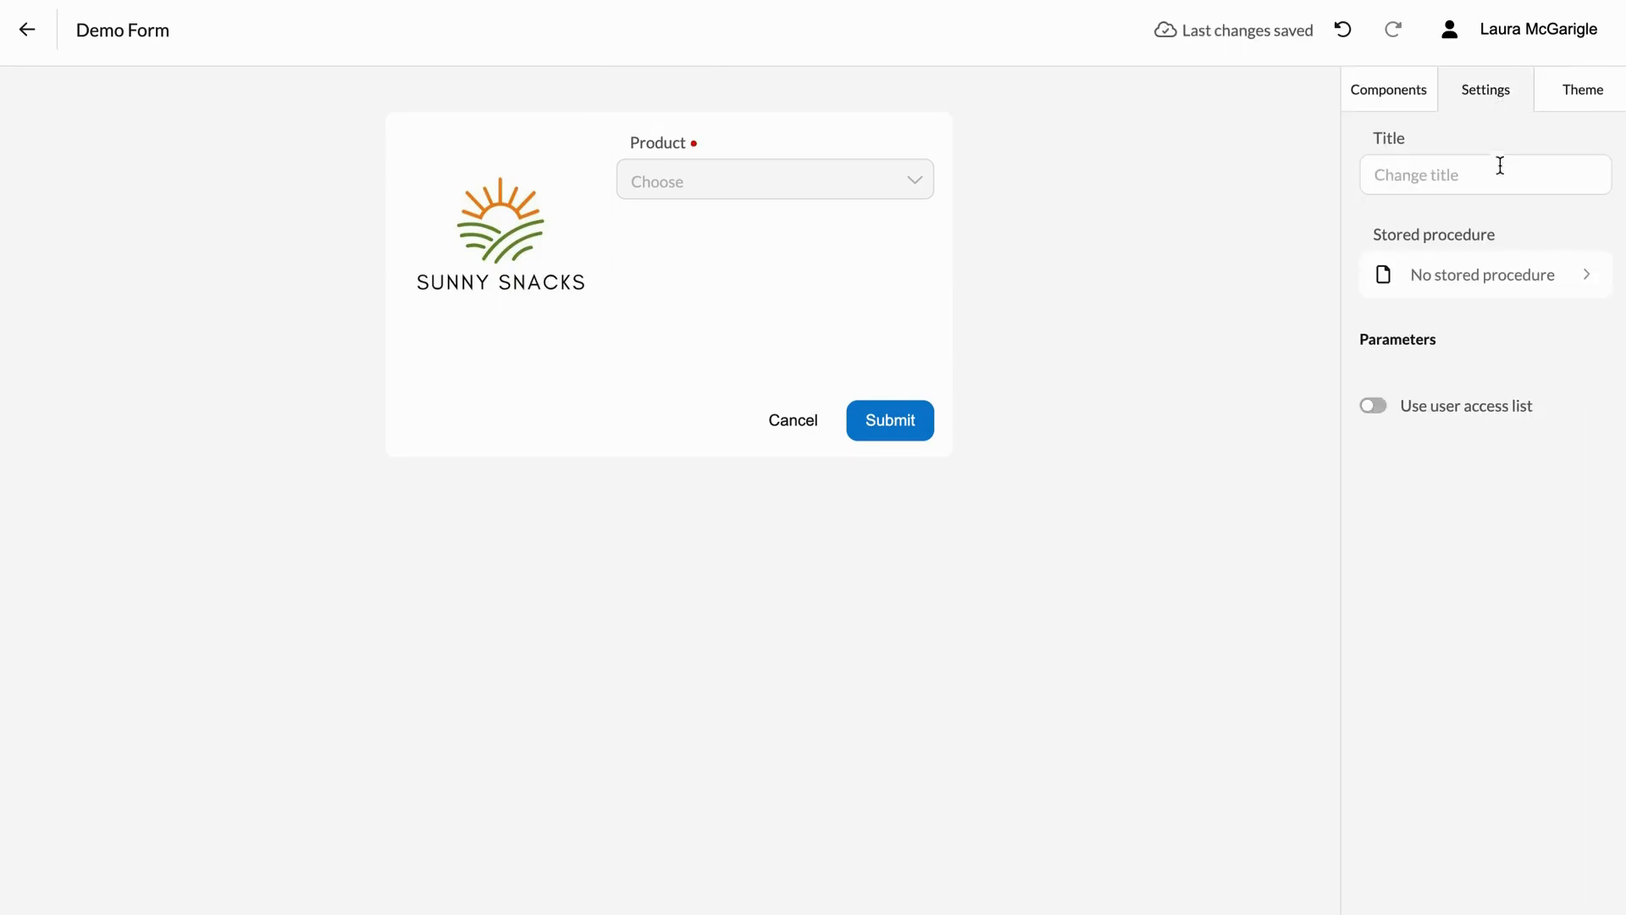
pyautogui.click(1485, 281)
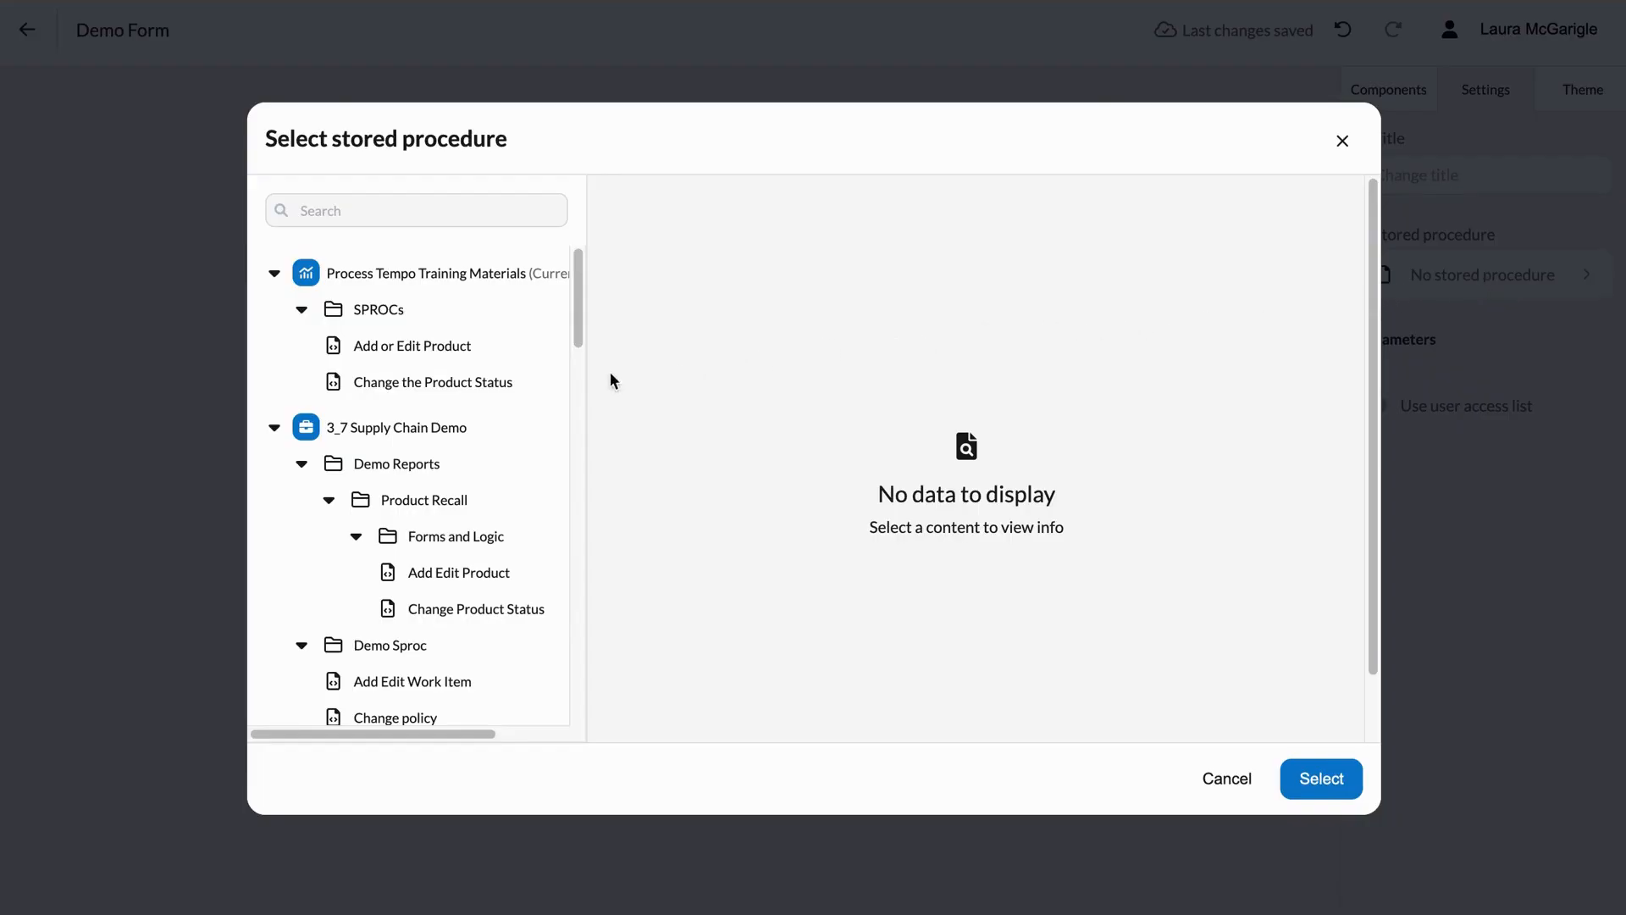
pyautogui.click(503, 389)
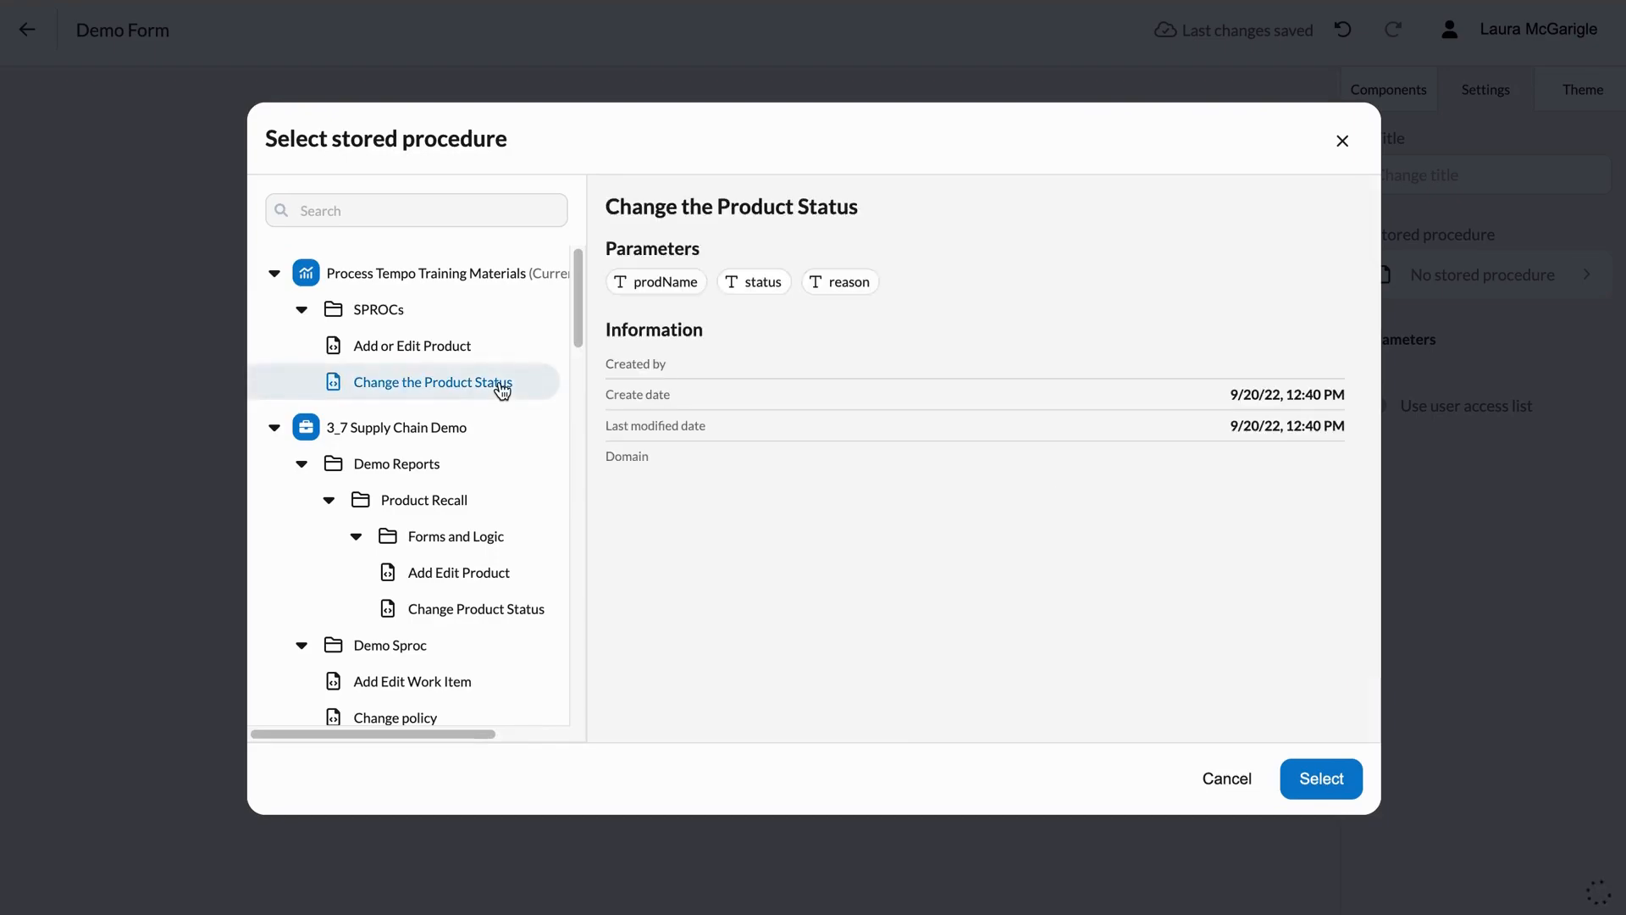
pyautogui.click(1335, 798)
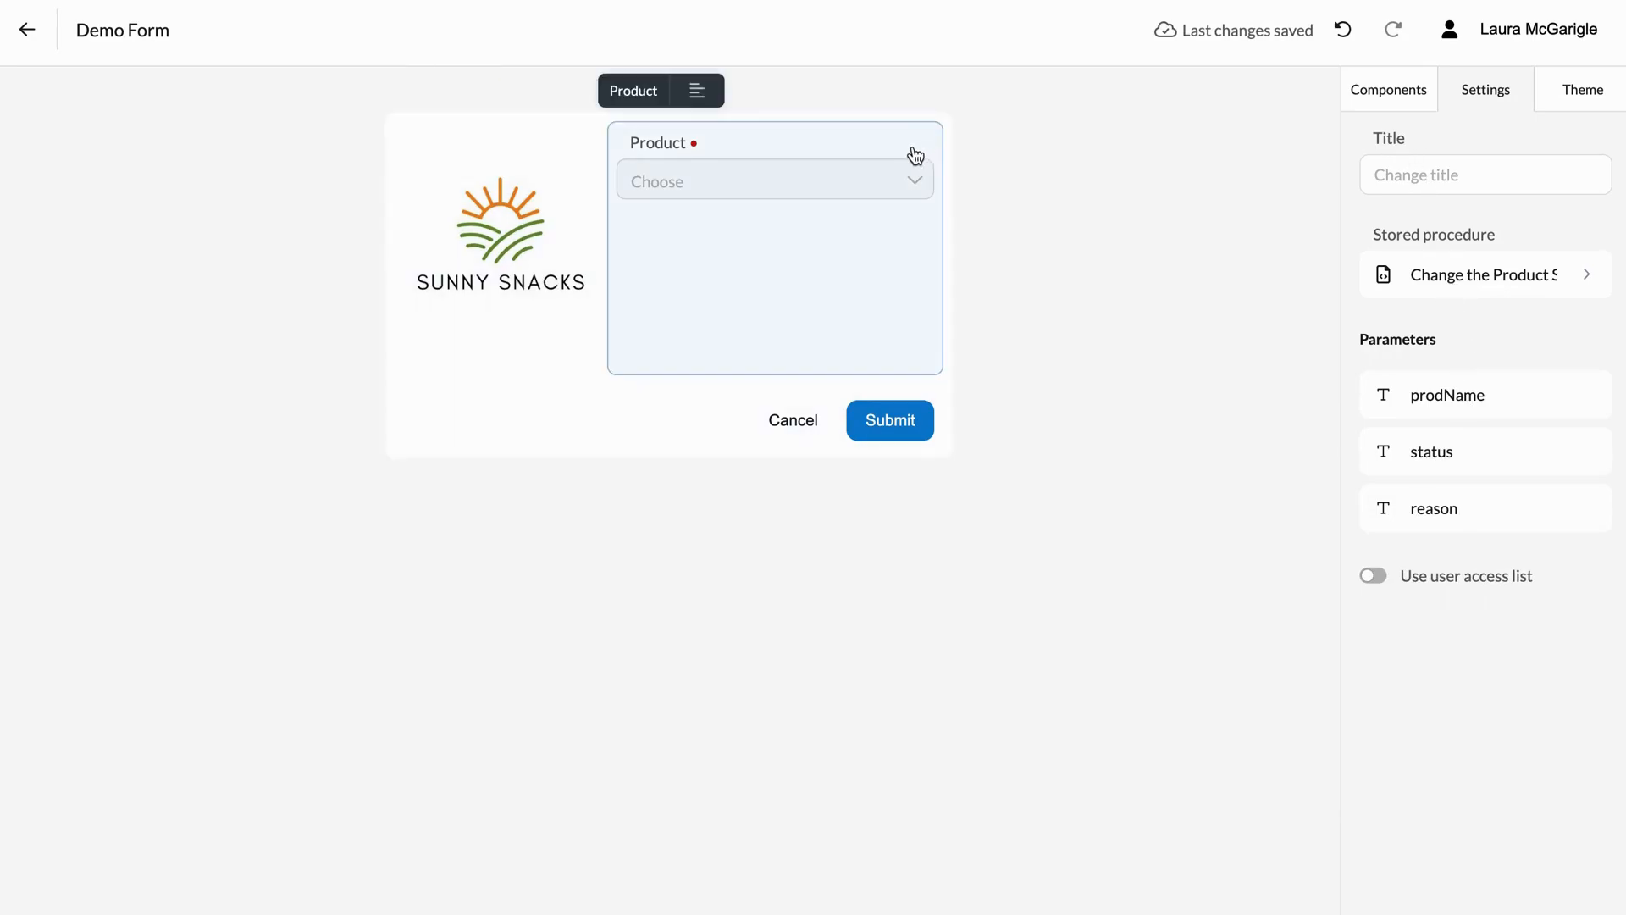
# Step: Map the Product field to the stored procedure parameter prodName
pyautogui.click(924, 156)
pyautogui.scroll(-5, 1440, 445)
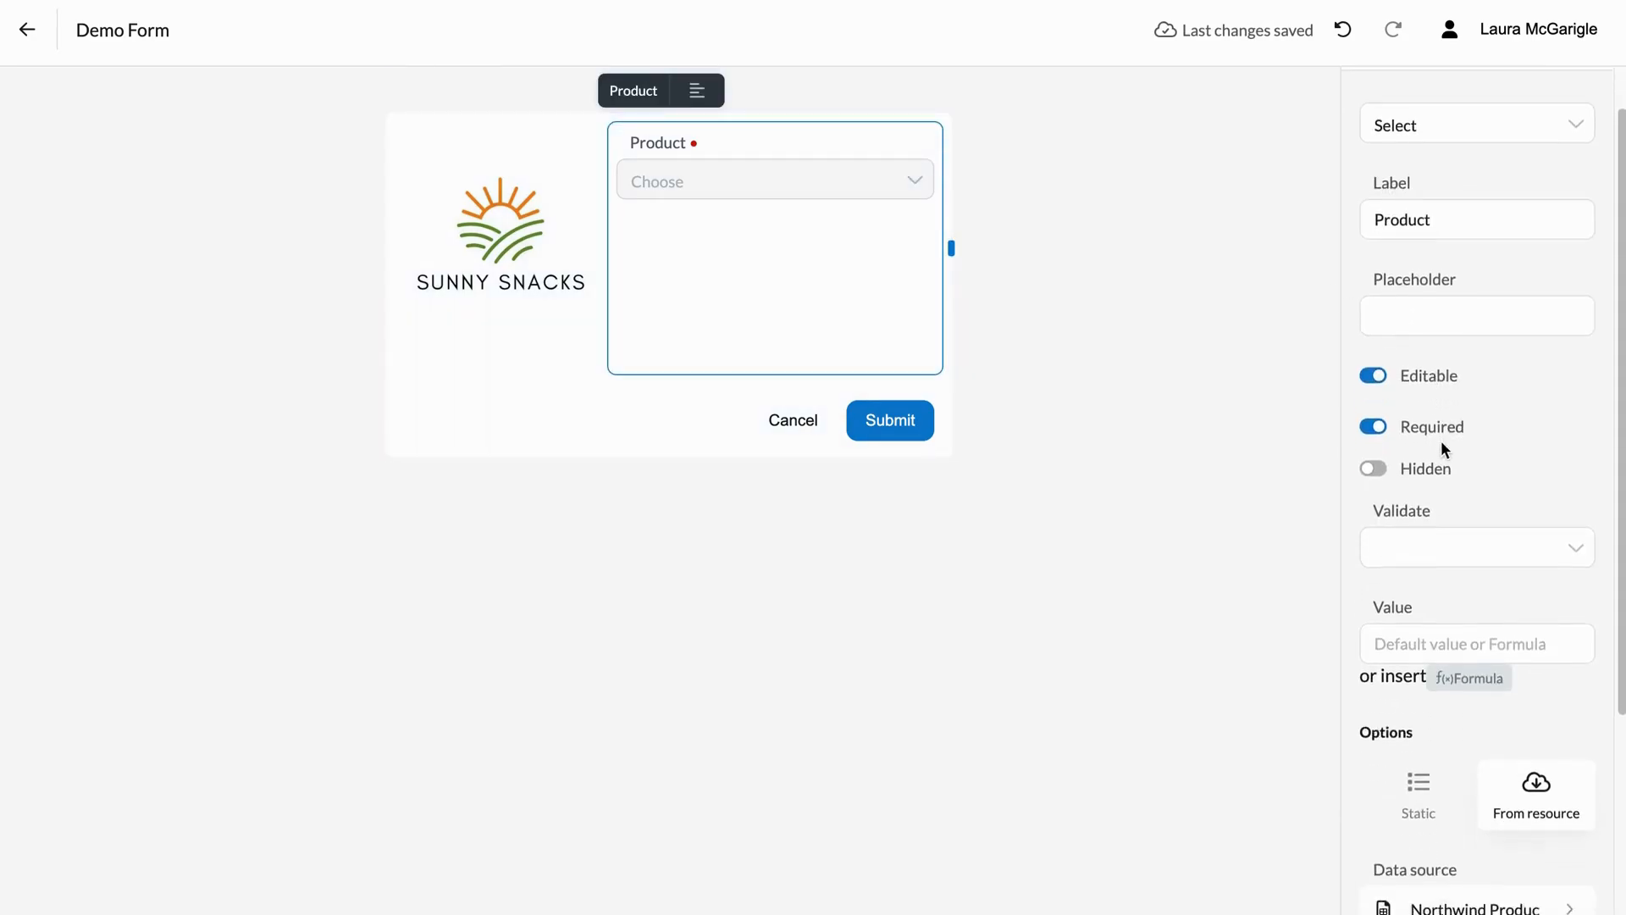
pyautogui.click(1469, 815)
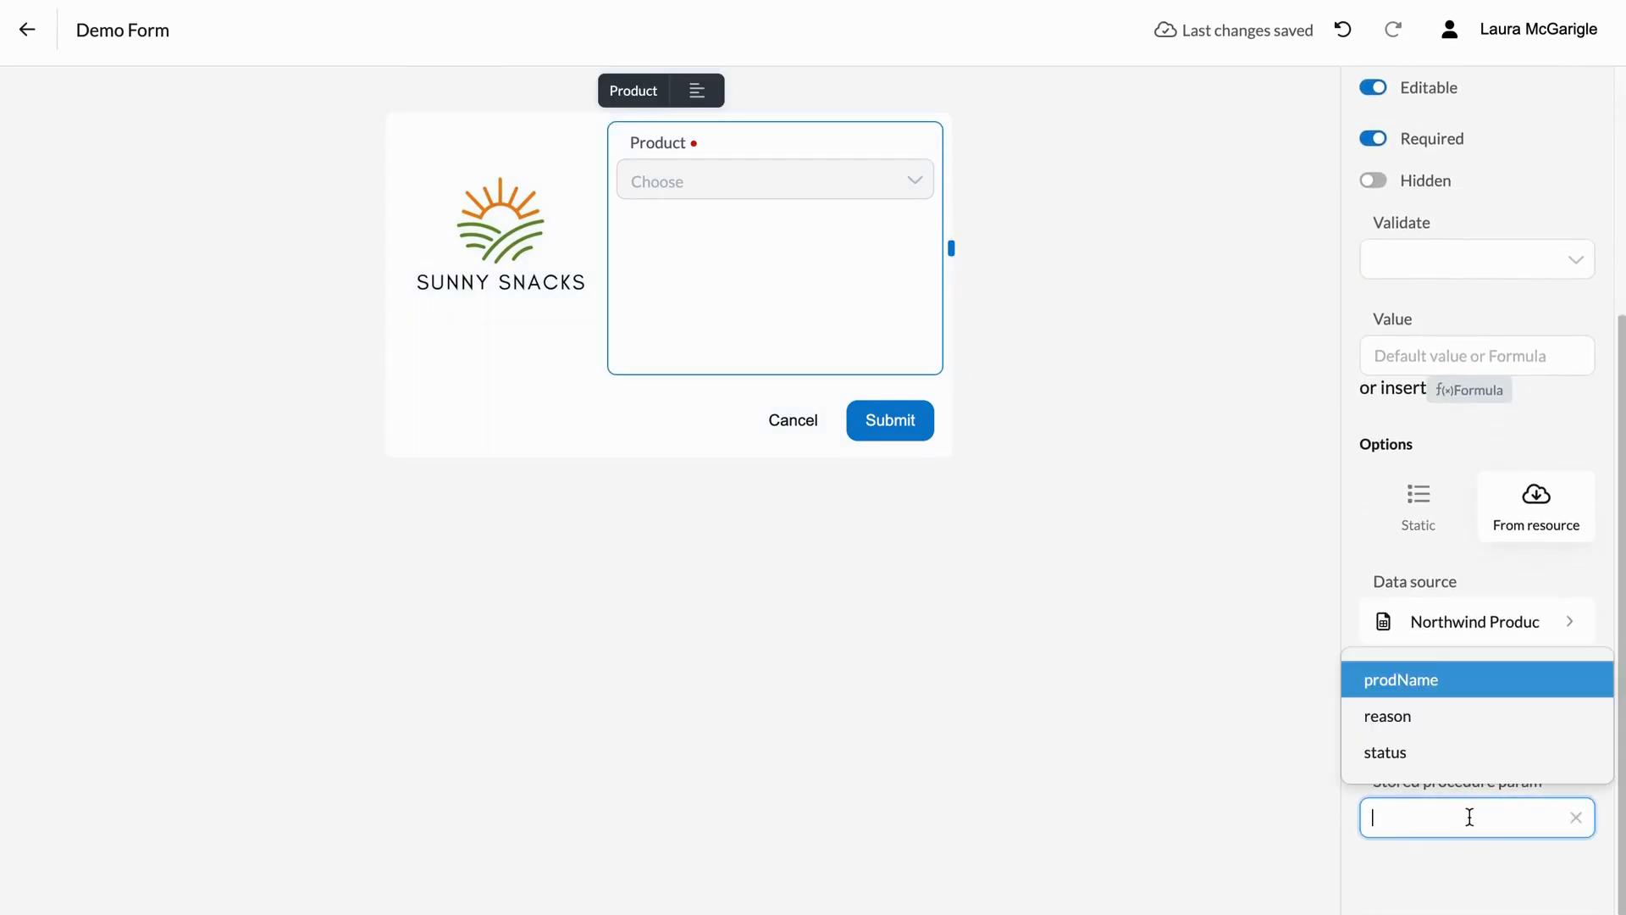
pyautogui.click(1445, 684)
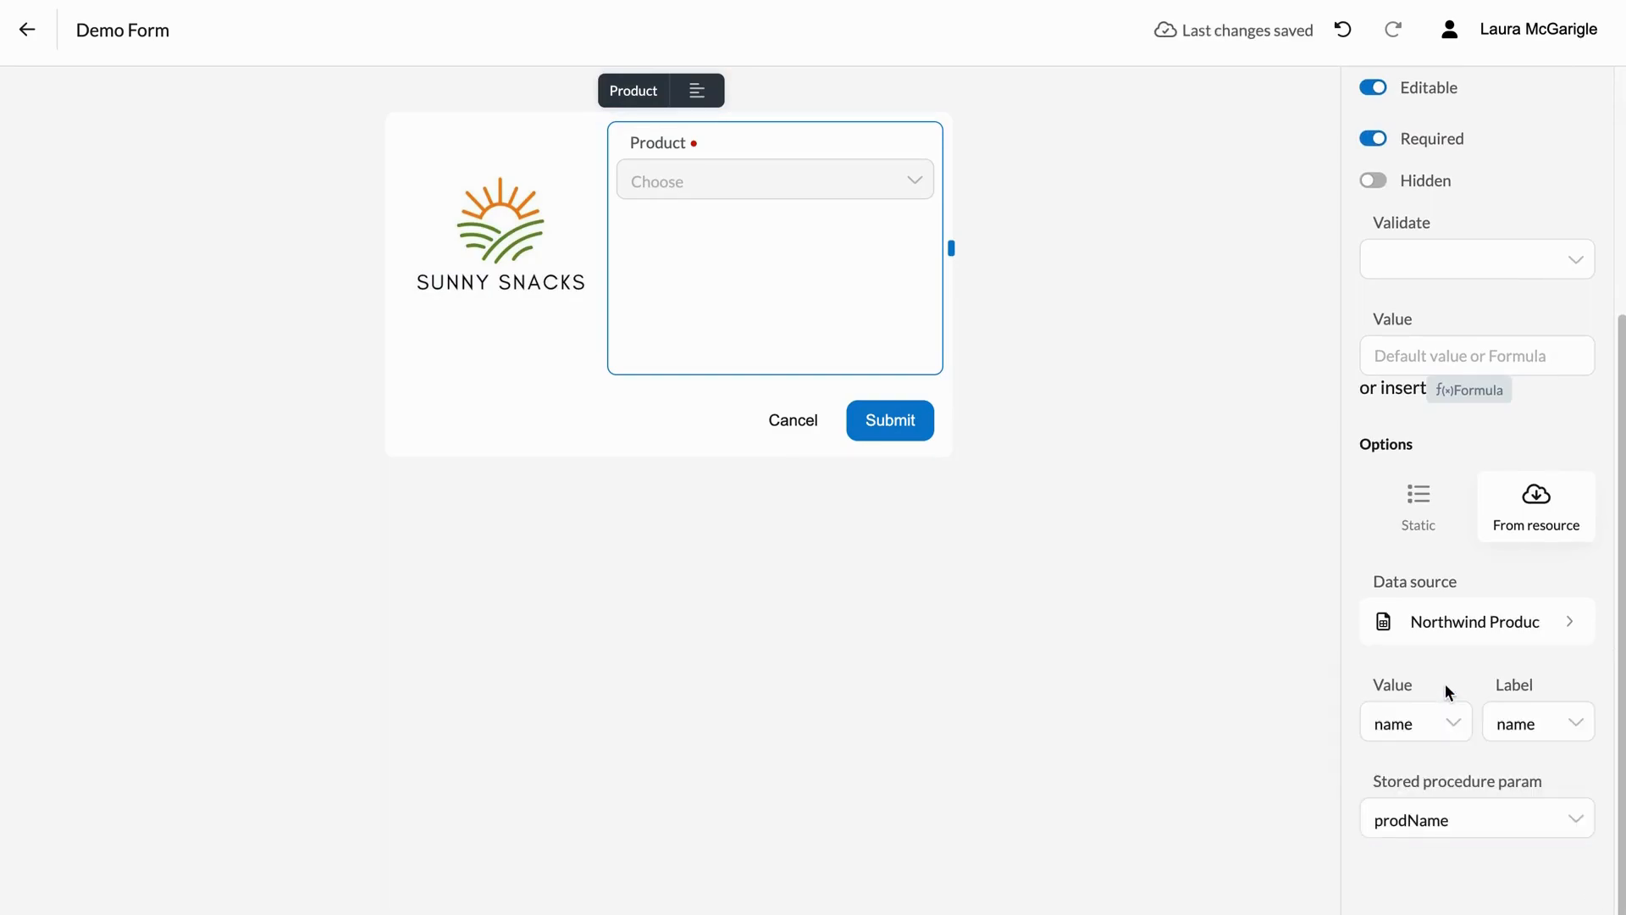
pyautogui.scroll(5, 1509, 466)
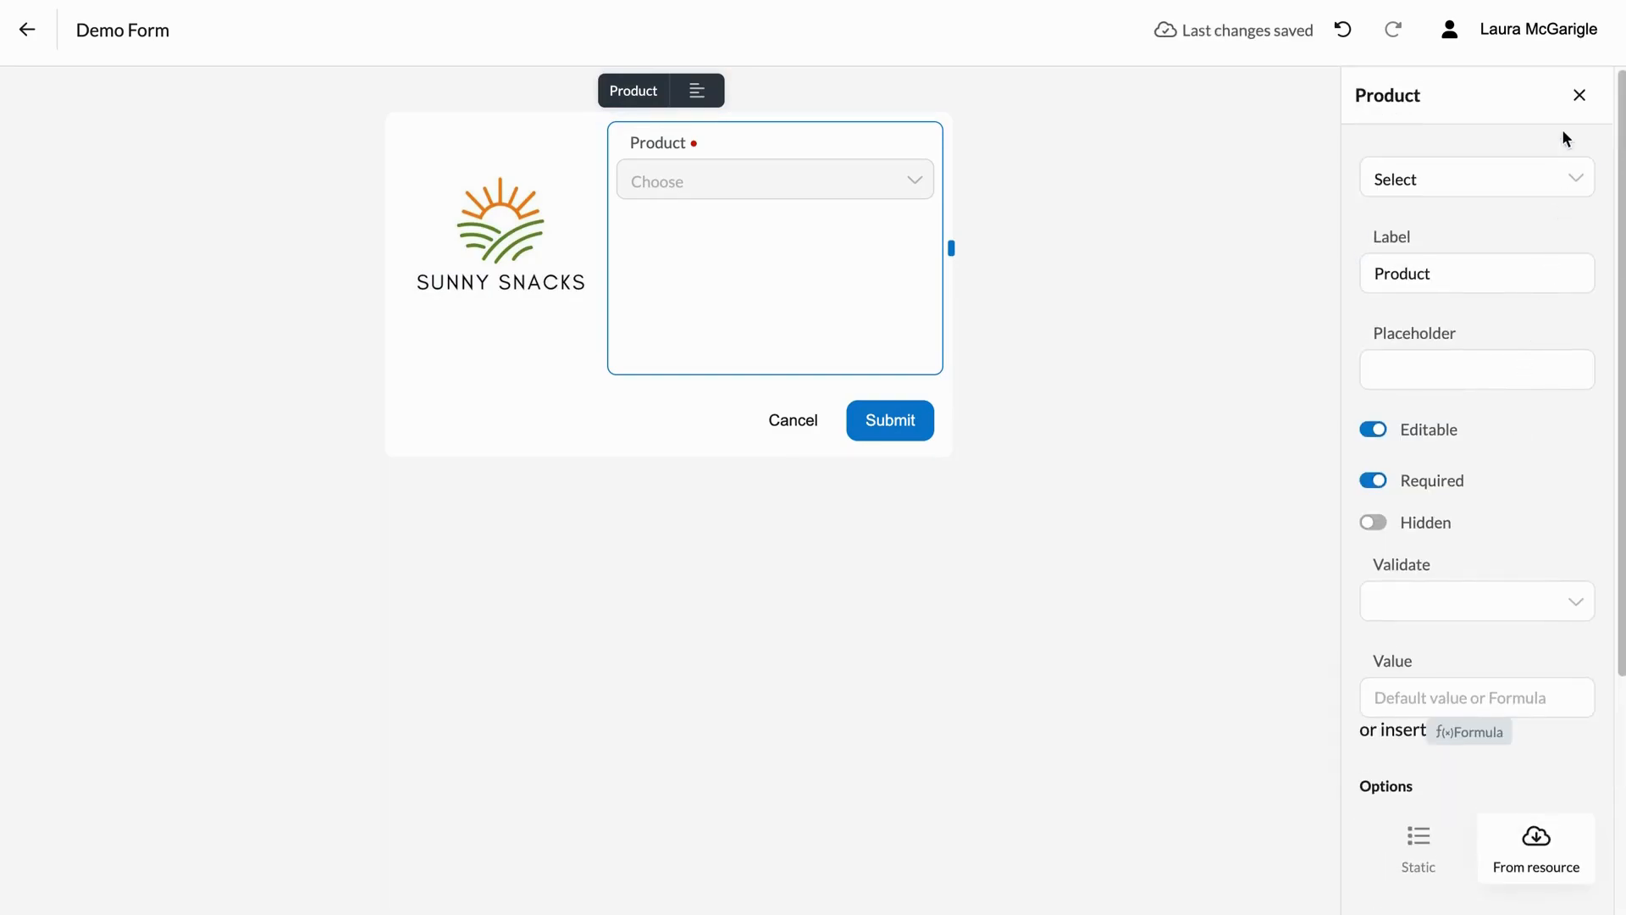
pyautogui.click(1579, 95)
# Step: Add a Select field below Product in the second column and label it "Status"
pyautogui.moveTo(1455, 726); pyautogui.dragTo(770, 296)
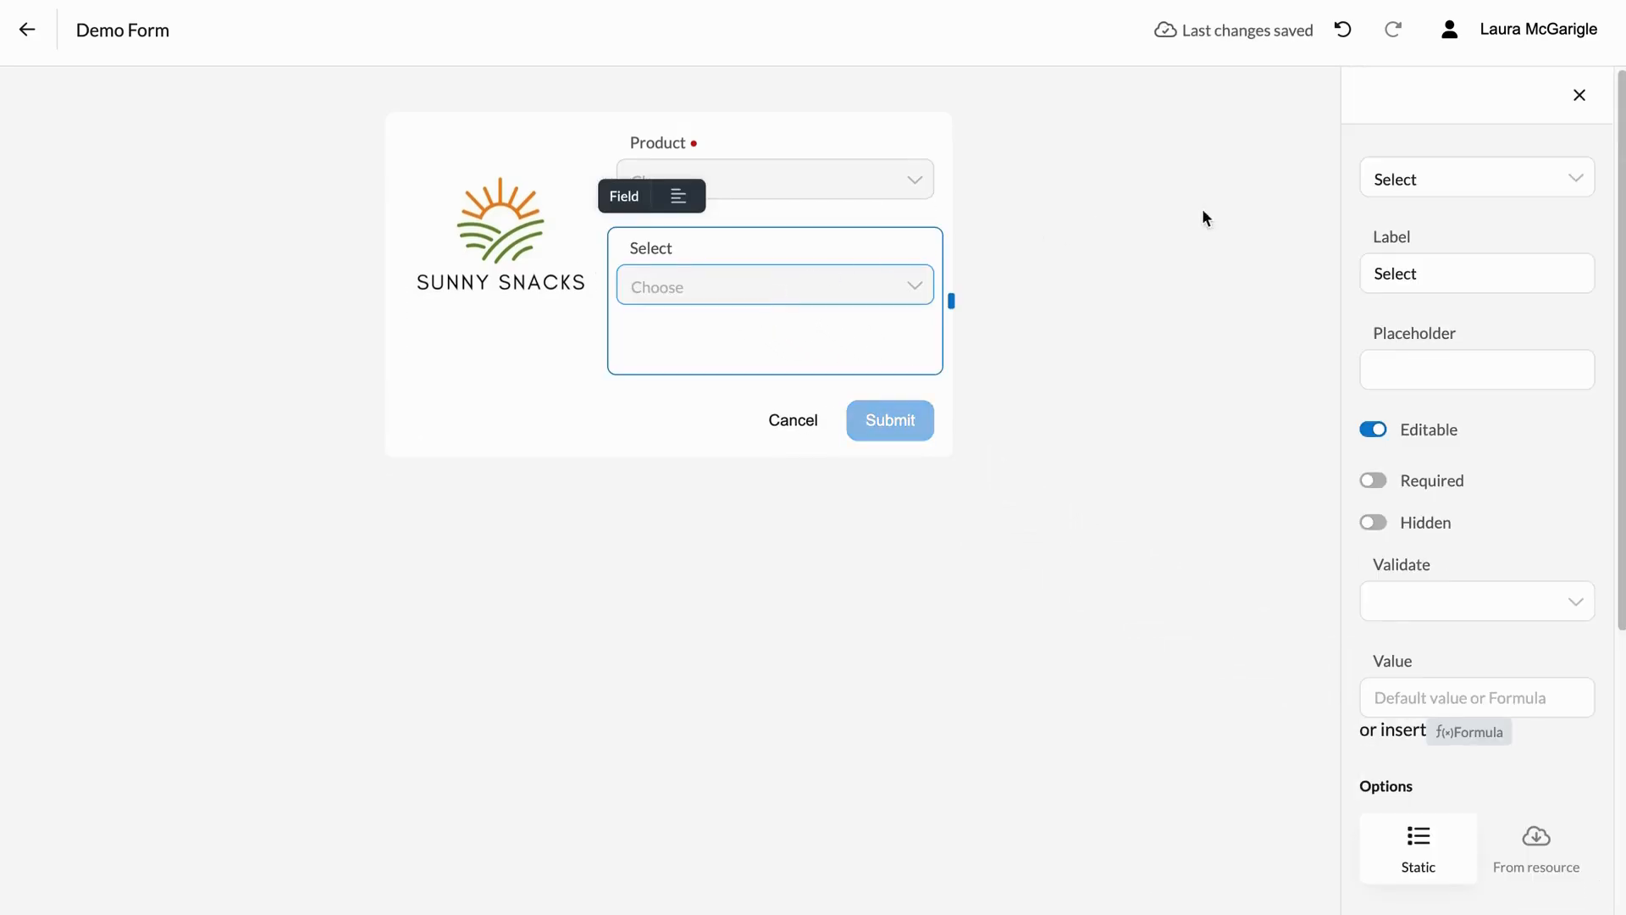
pyautogui.doubleClick(1429, 269)
pyautogui.write('Status')
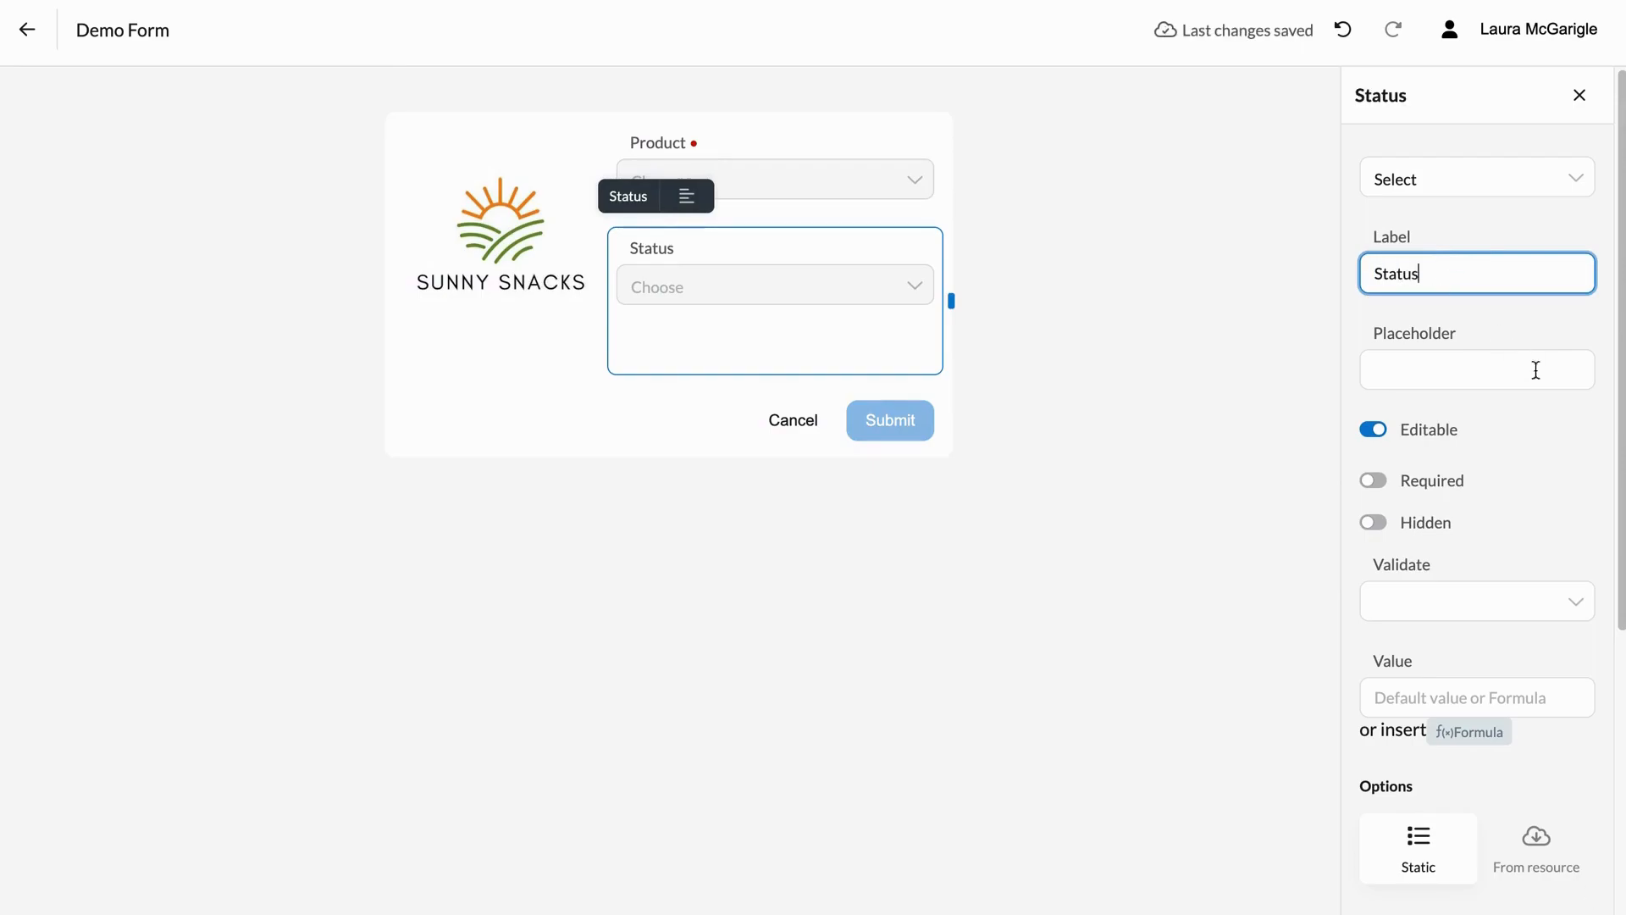
# Step: Give the Status field the static options Available, Recall, Discontinued and On Hold, with each value matching its label
pyautogui.scroll(-5, 1530, 745)
pyautogui.click(1416, 595)
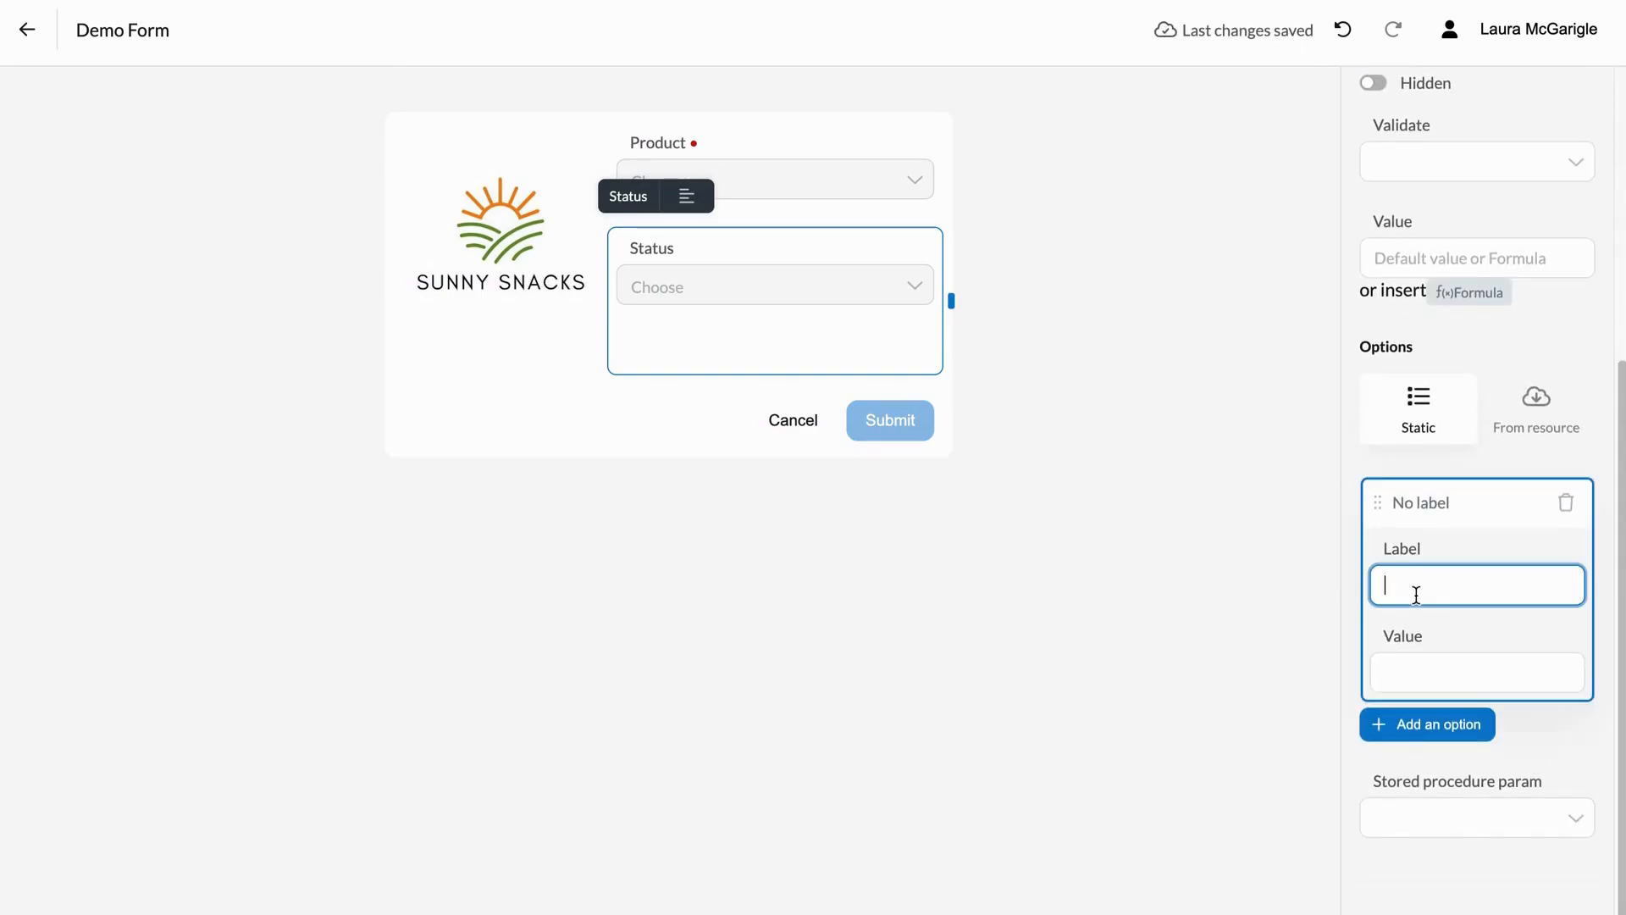
pyautogui.write('Available')
pyautogui.press('Tab')
pyautogui.write('Available')
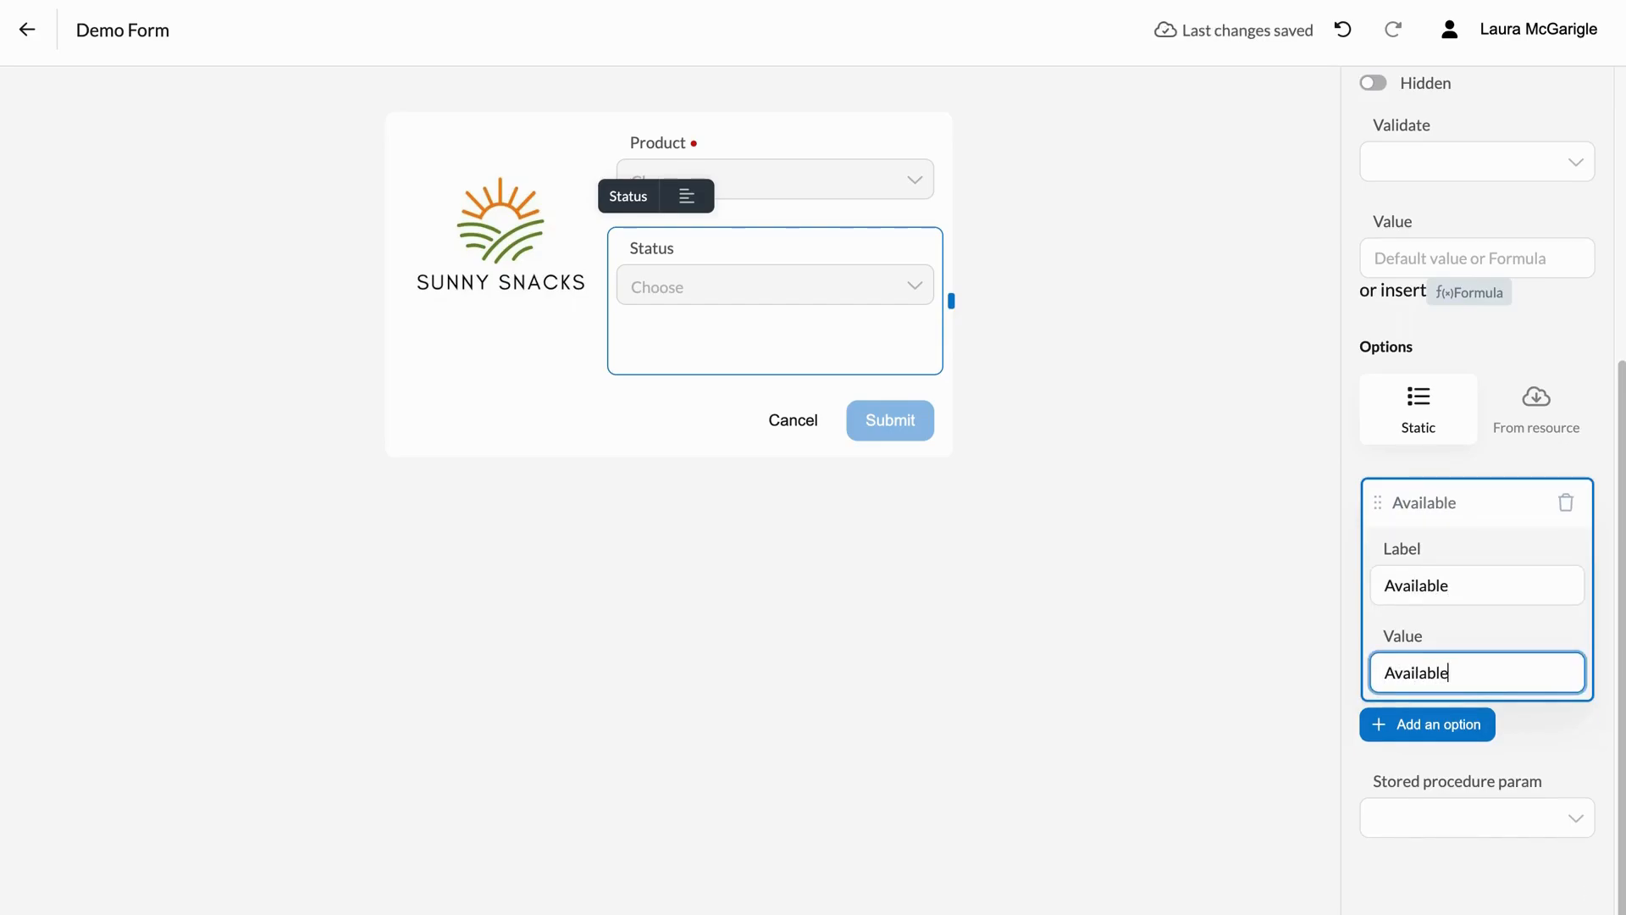
pyautogui.click(1440, 729)
pyautogui.click(1436, 809)
pyautogui.write('Recall')
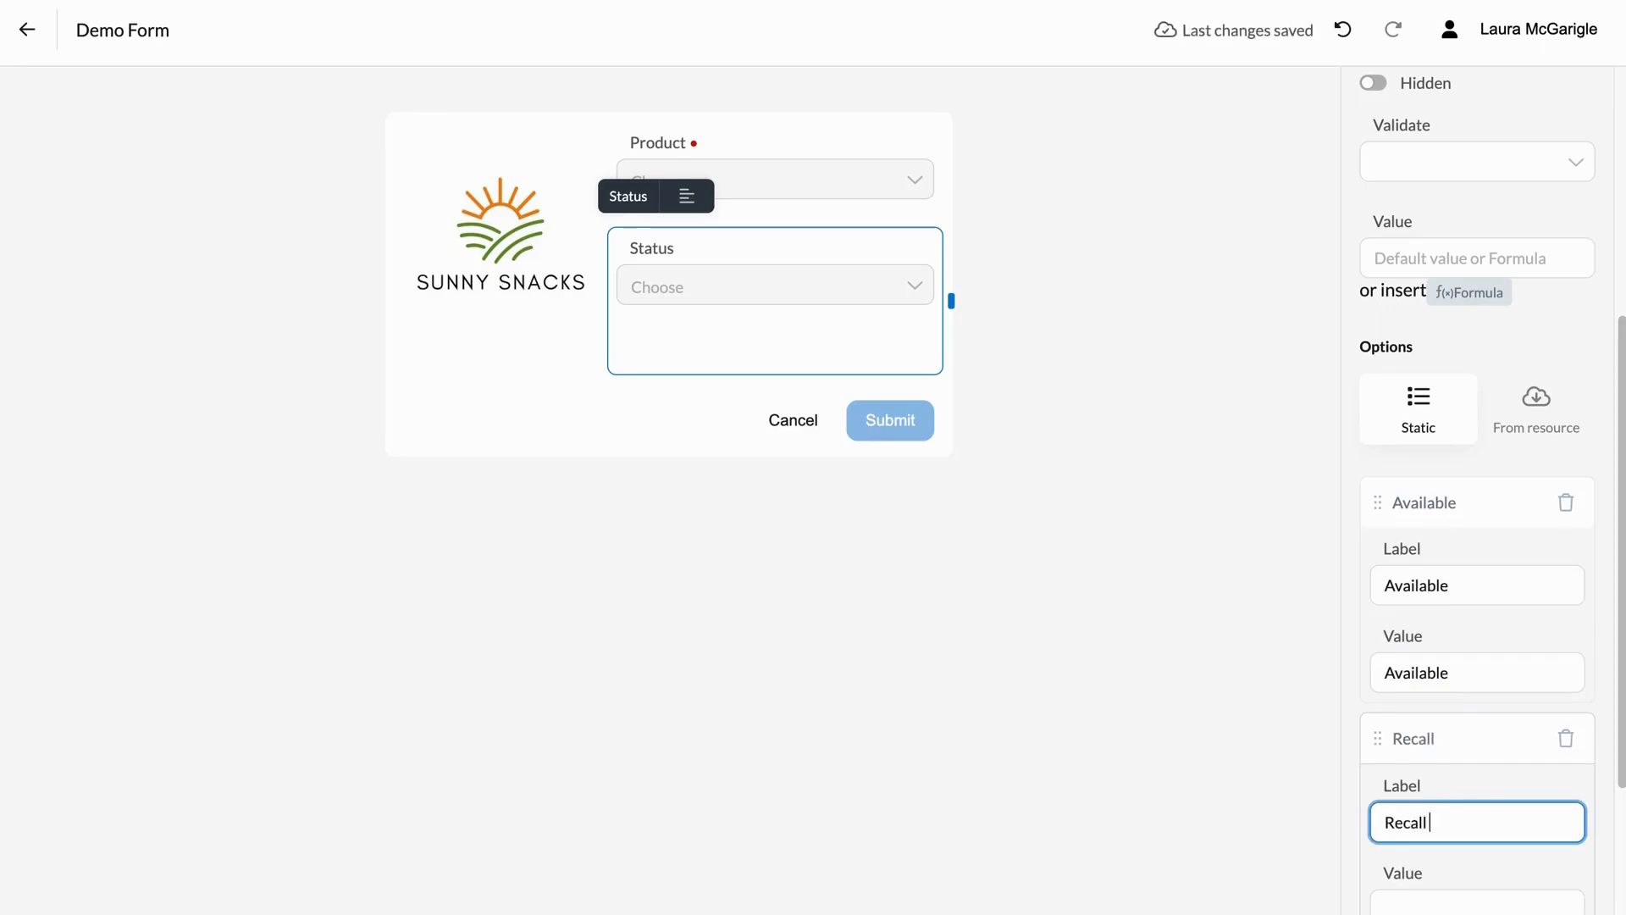
pyautogui.press('Tab')
pyautogui.write('Recall')
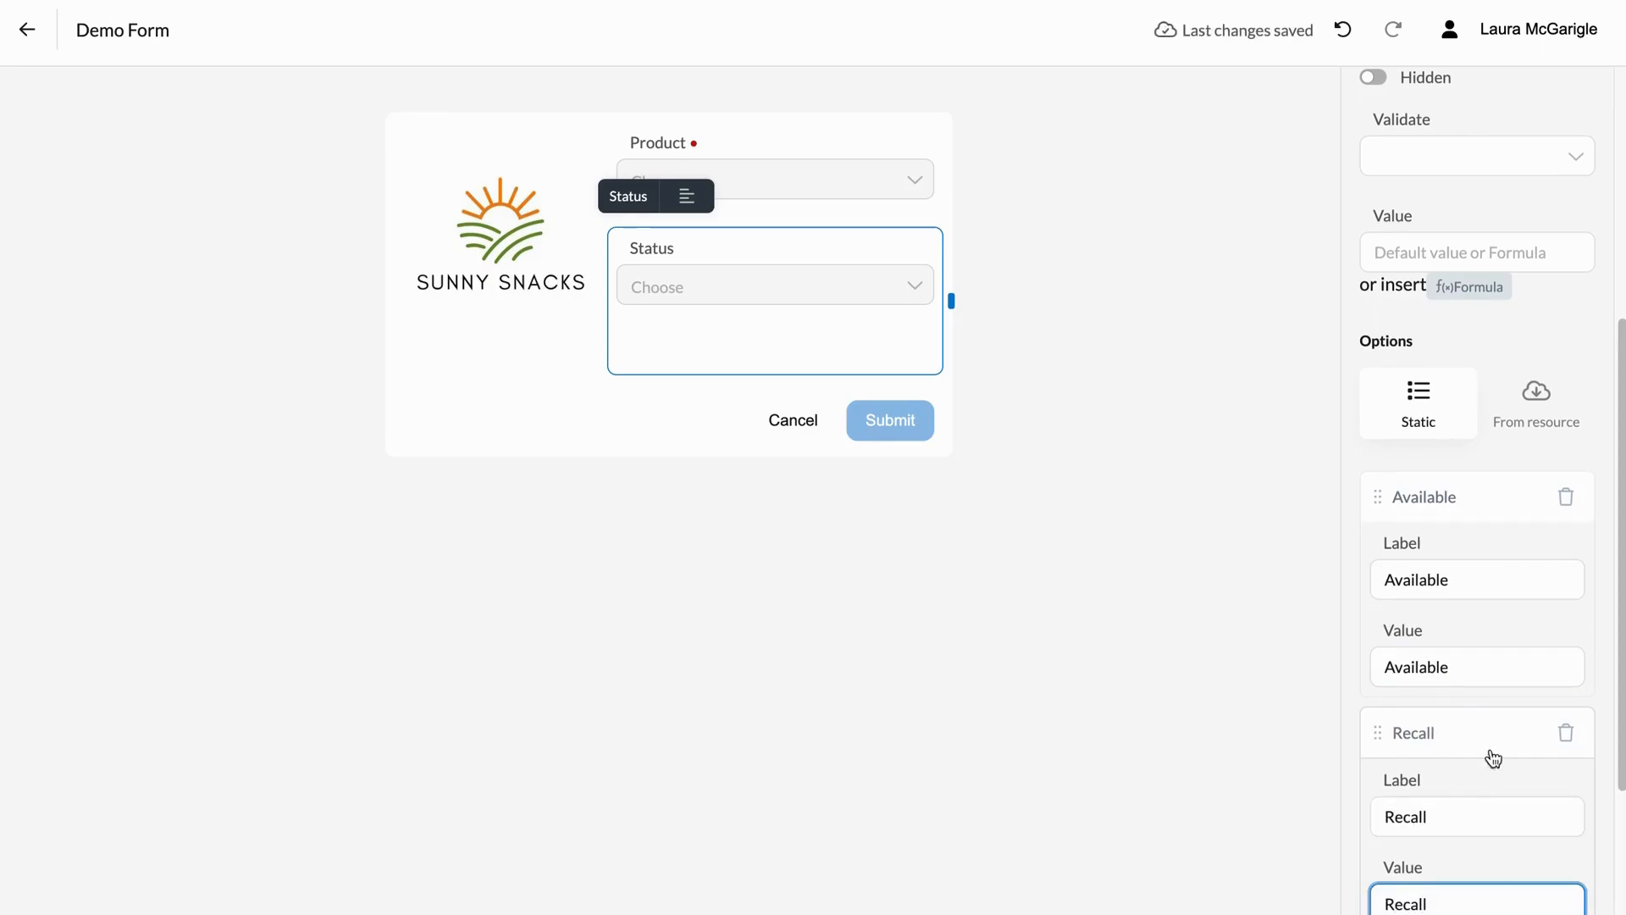
pyautogui.scroll(-3, 1493, 758)
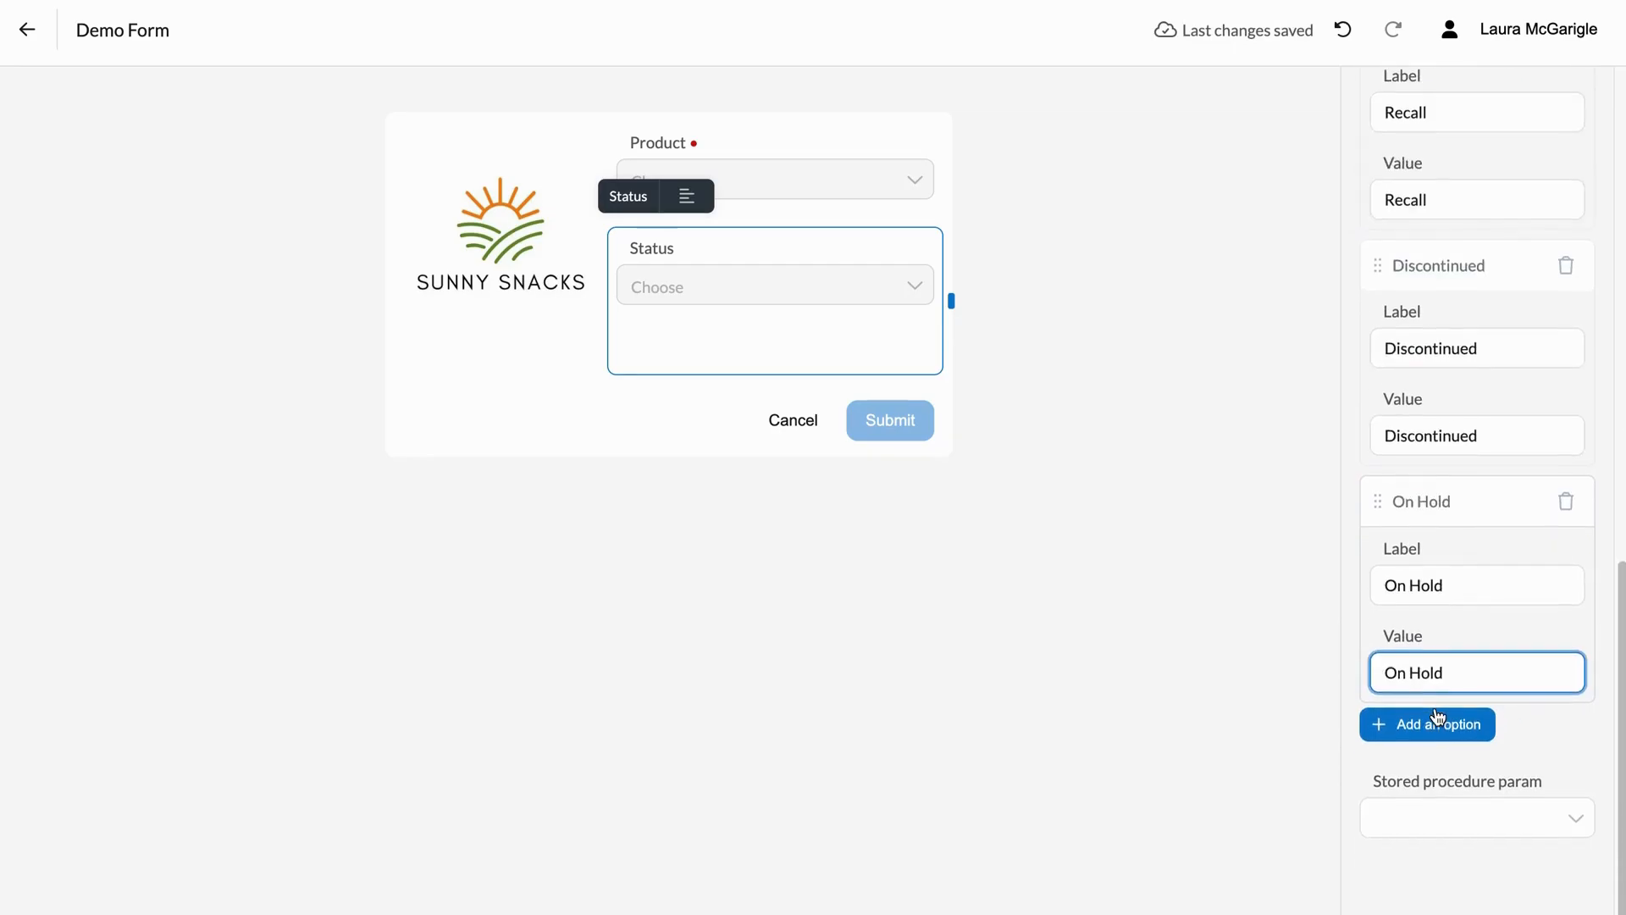
# Step: Map the Status field to the stored procedure parameter status
pyautogui.click(1424, 817)
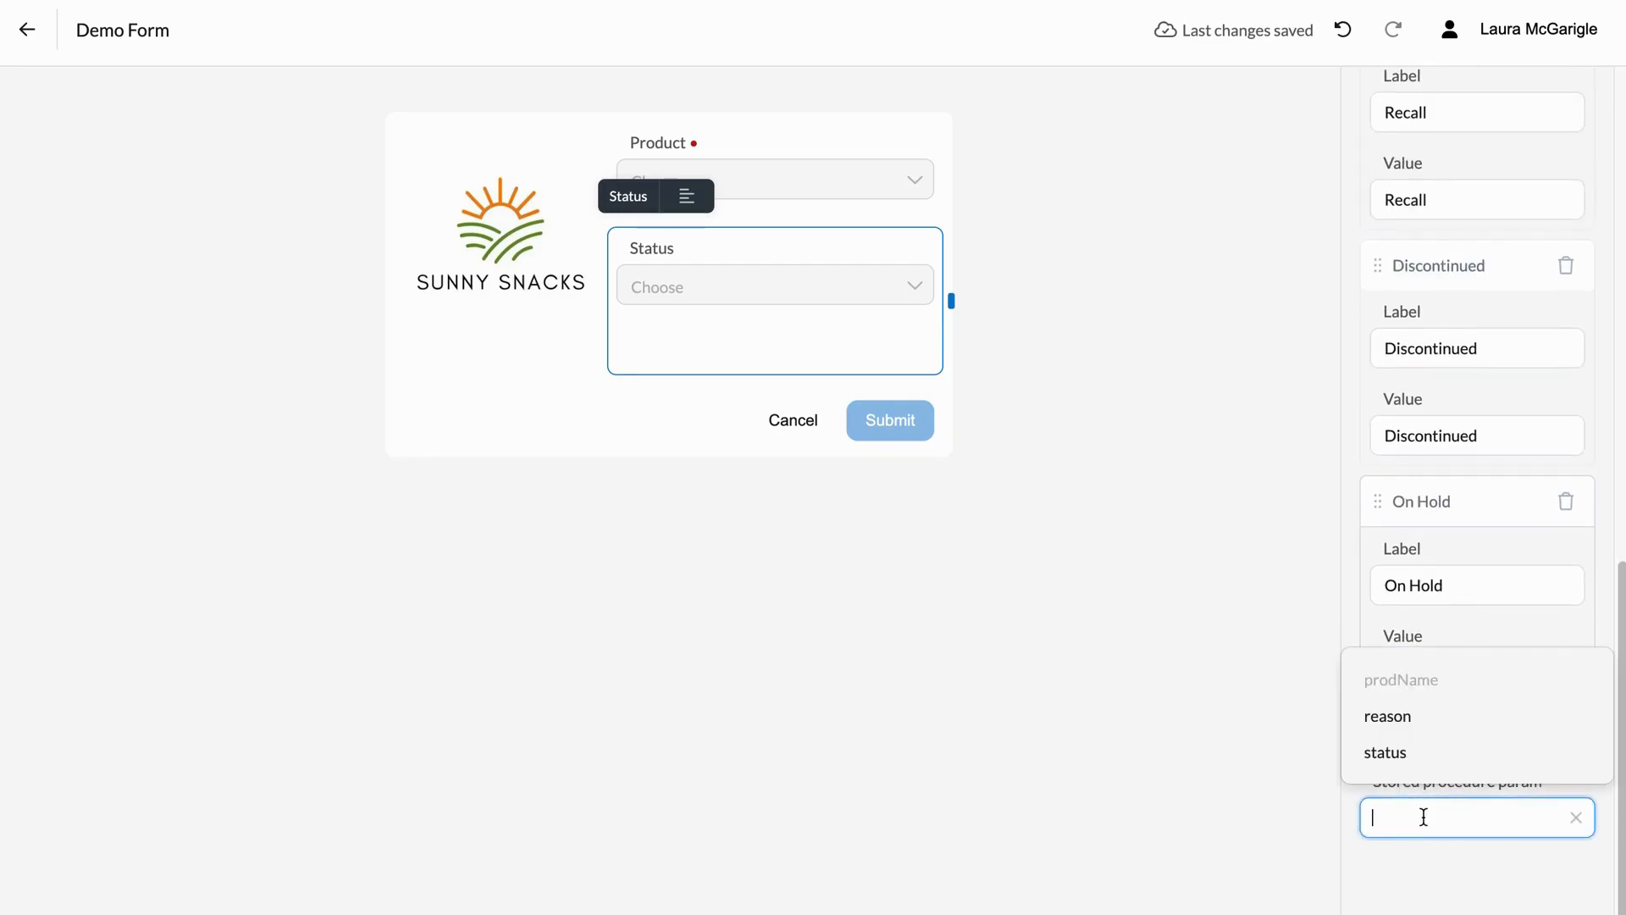
pyautogui.click(1412, 752)
pyautogui.scroll(10, 1488, 377)
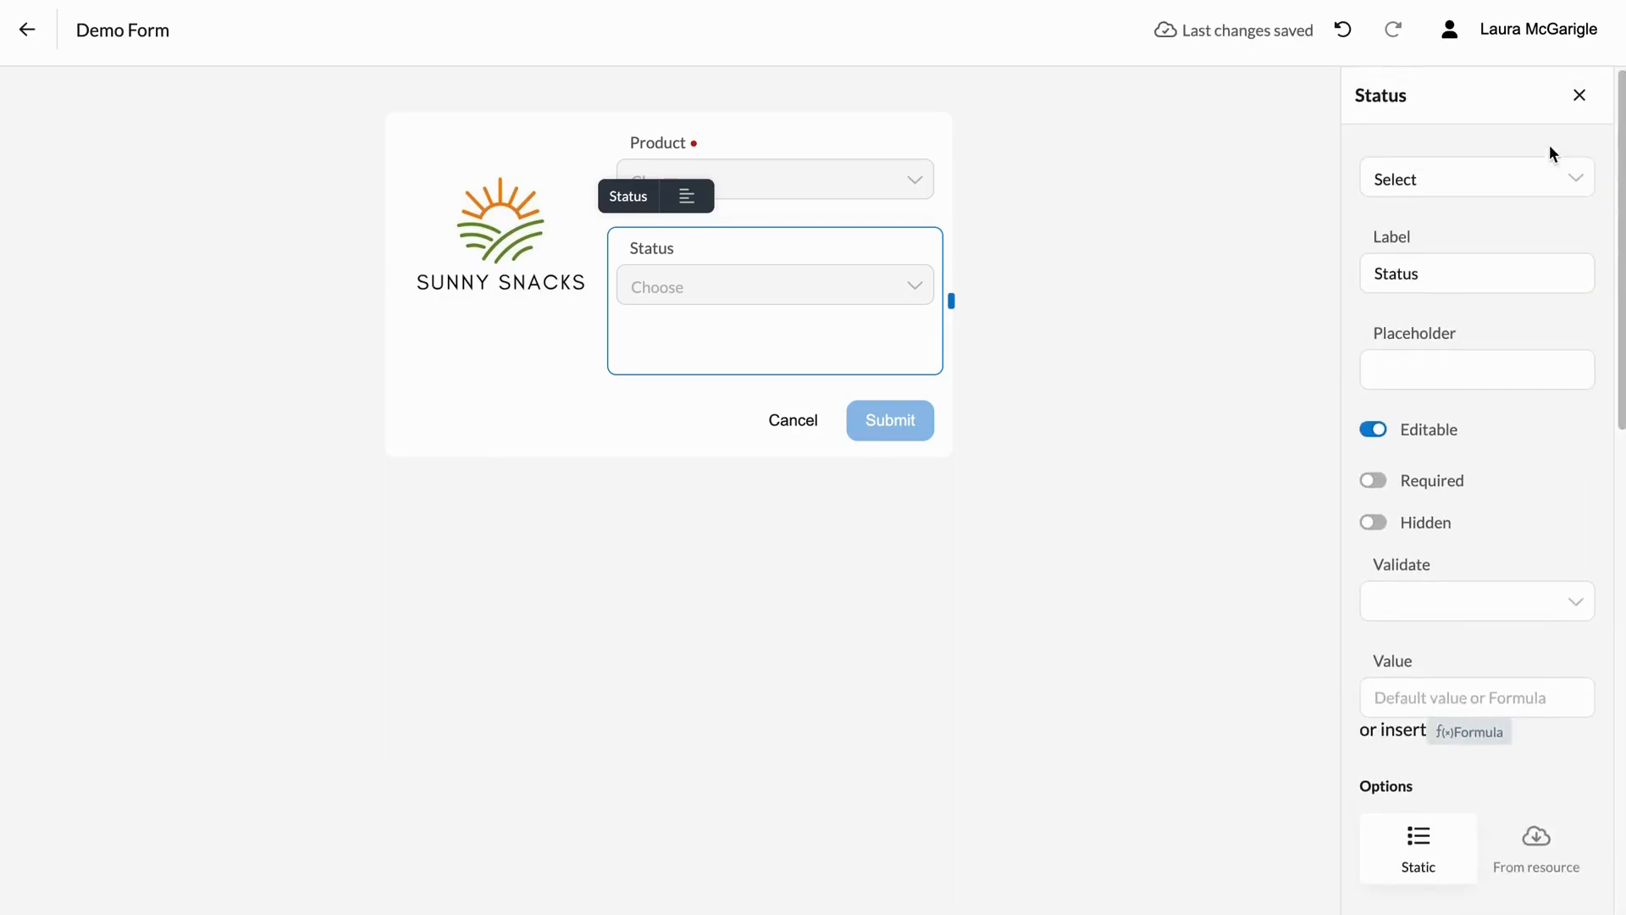
pyautogui.click(1581, 97)
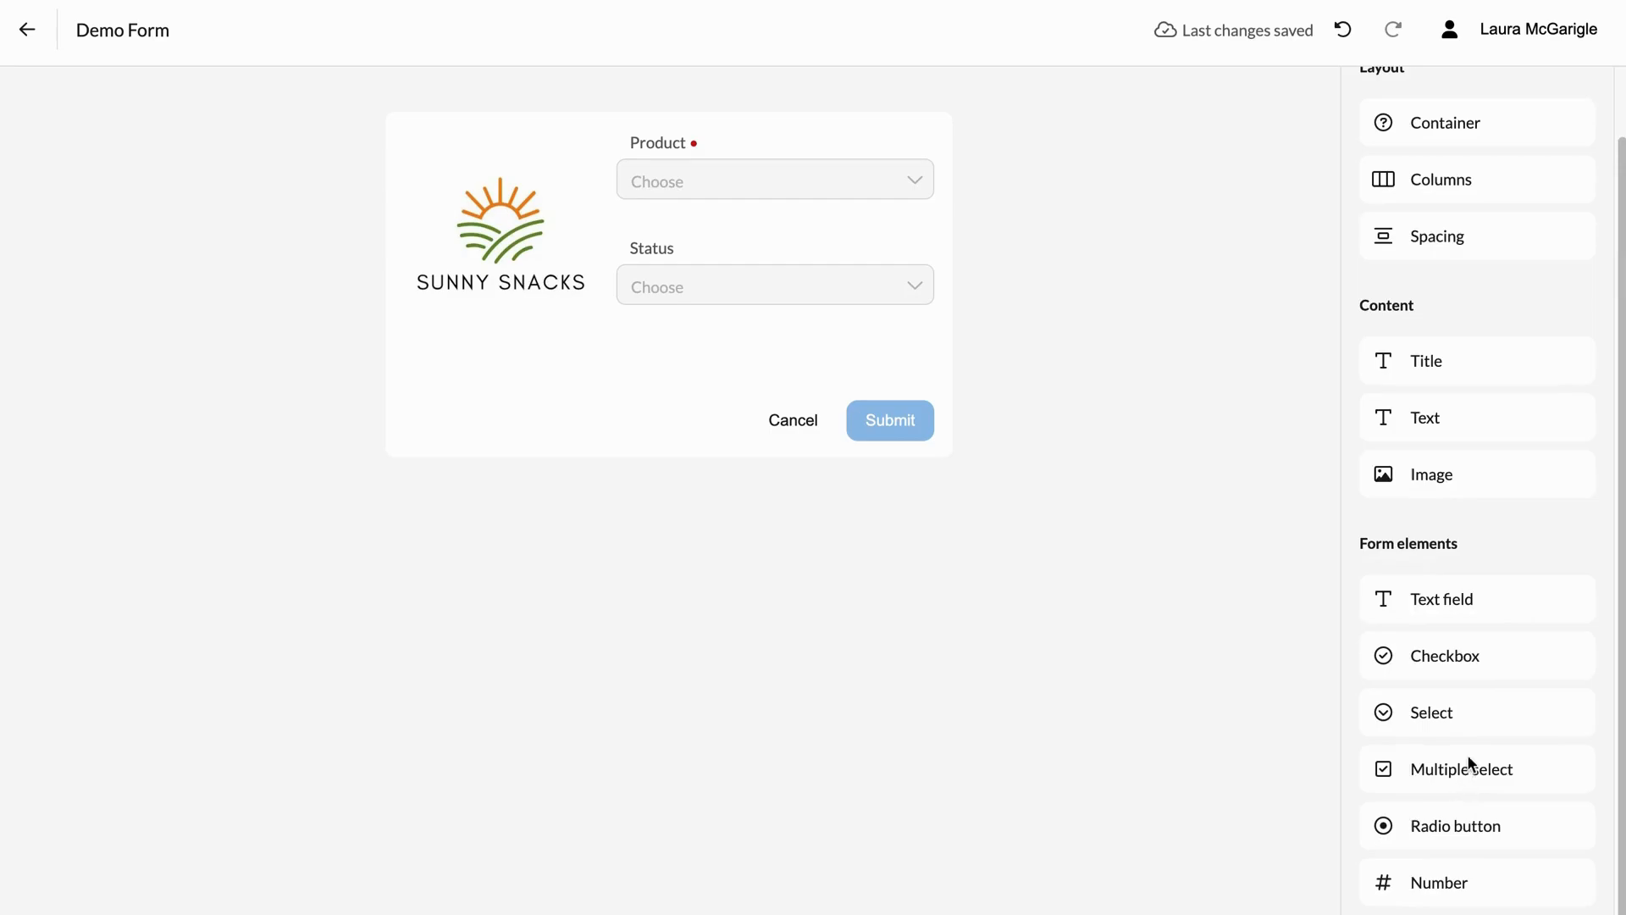
# Step: Add a Text field below Status in the second column and label it "Reason"
pyautogui.moveTo(1468, 600); pyautogui.dragTo(752, 375)
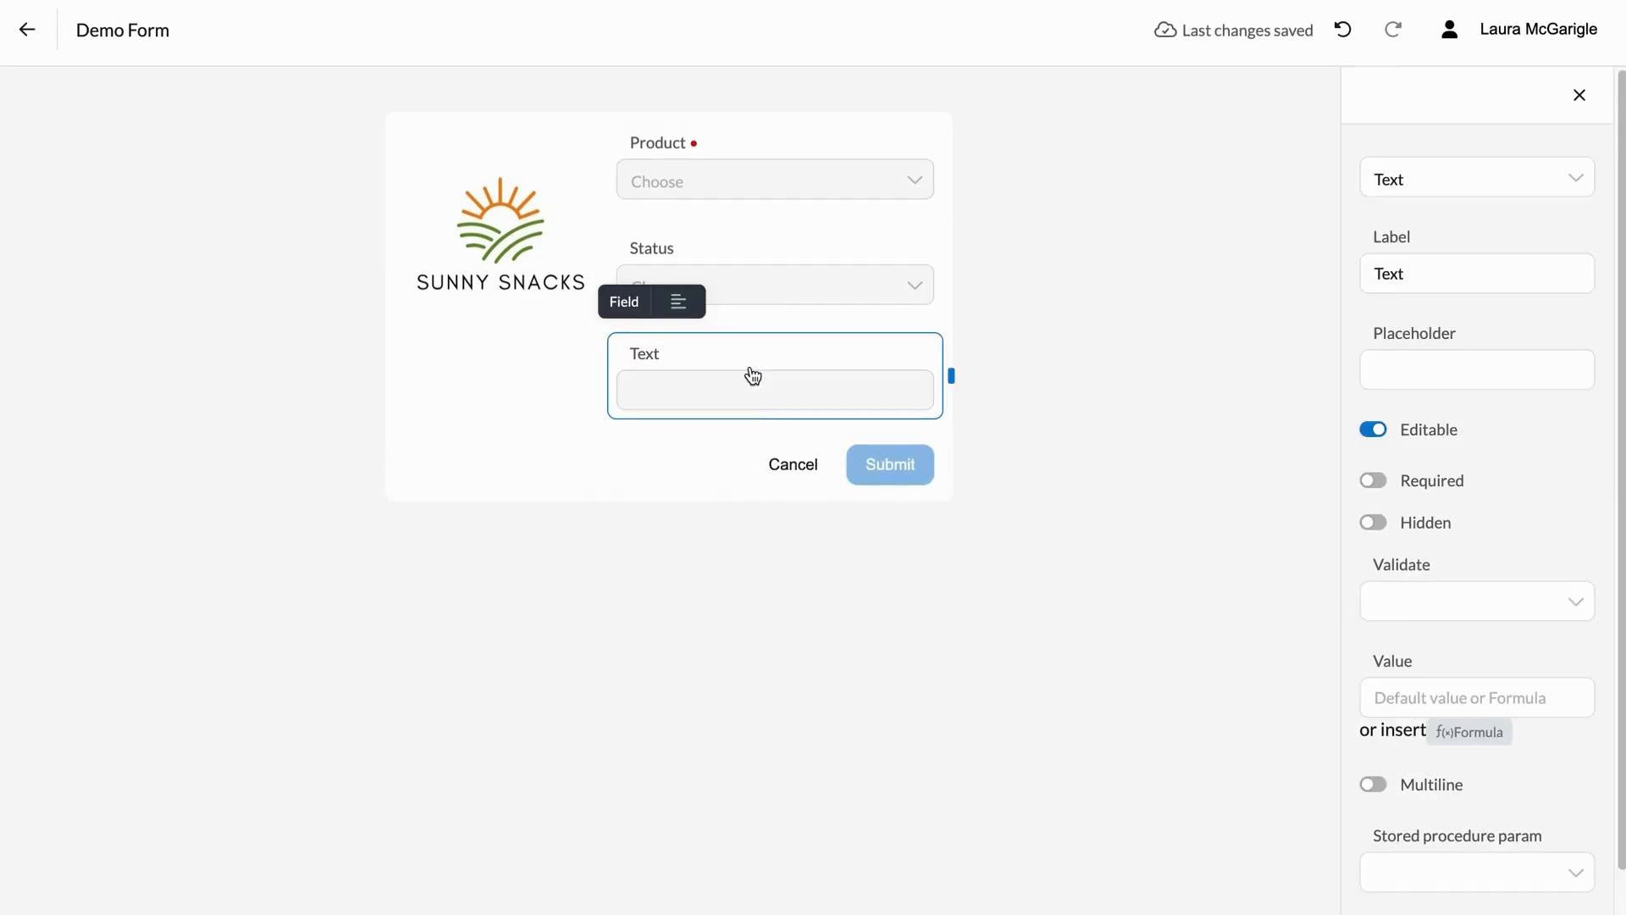
pyautogui.doubleClick(1435, 272)
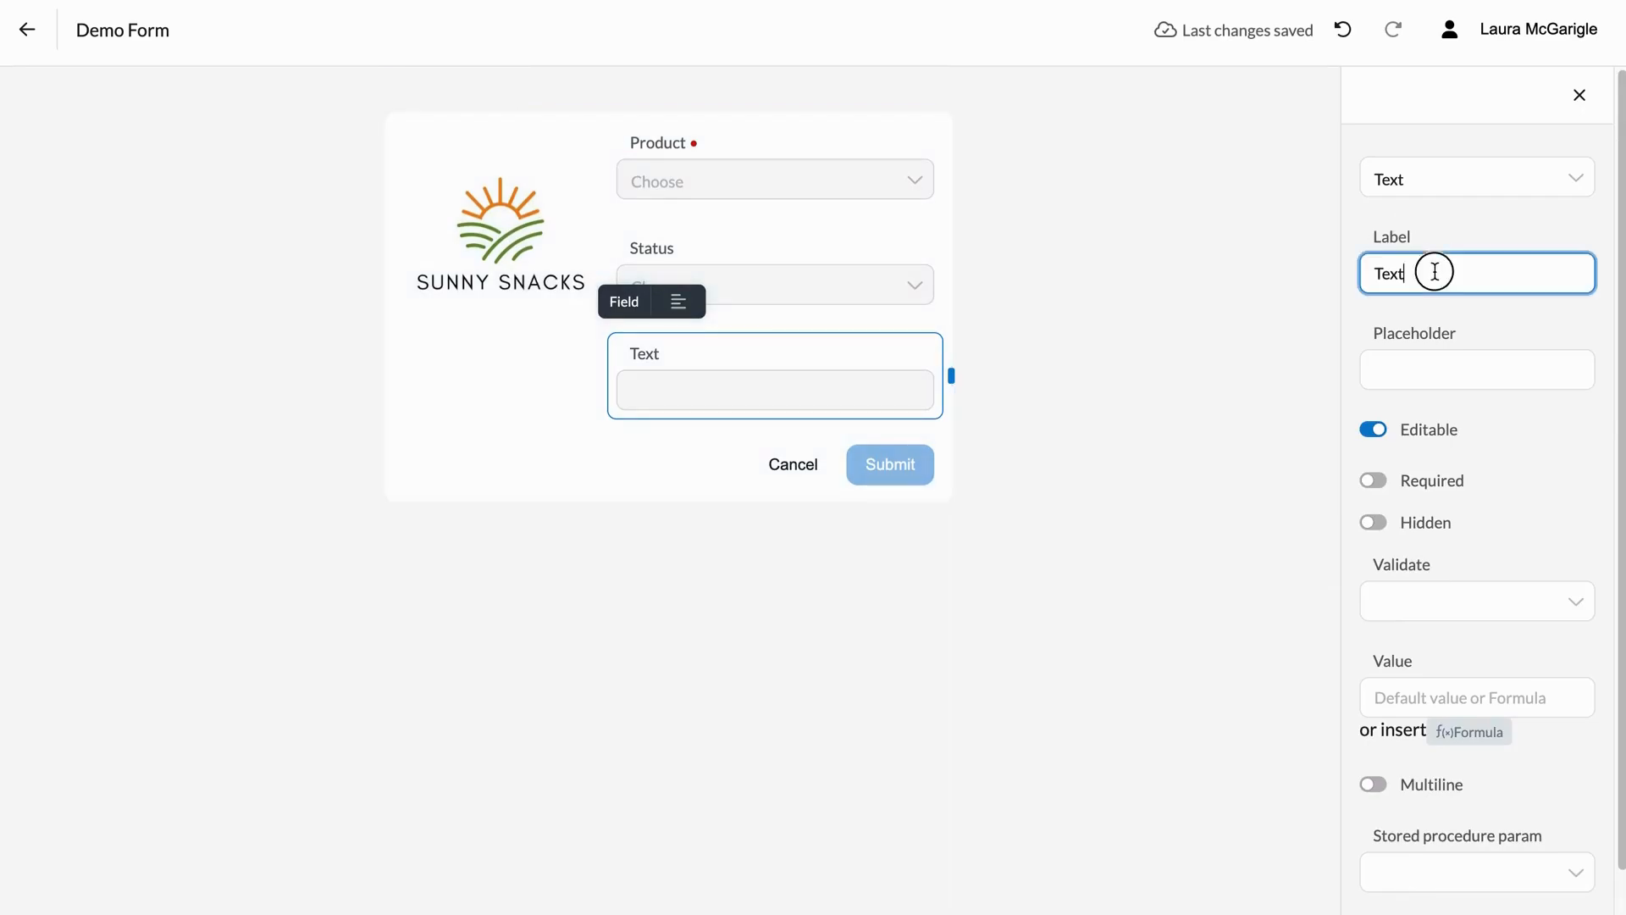
pyautogui.write('Reaso')
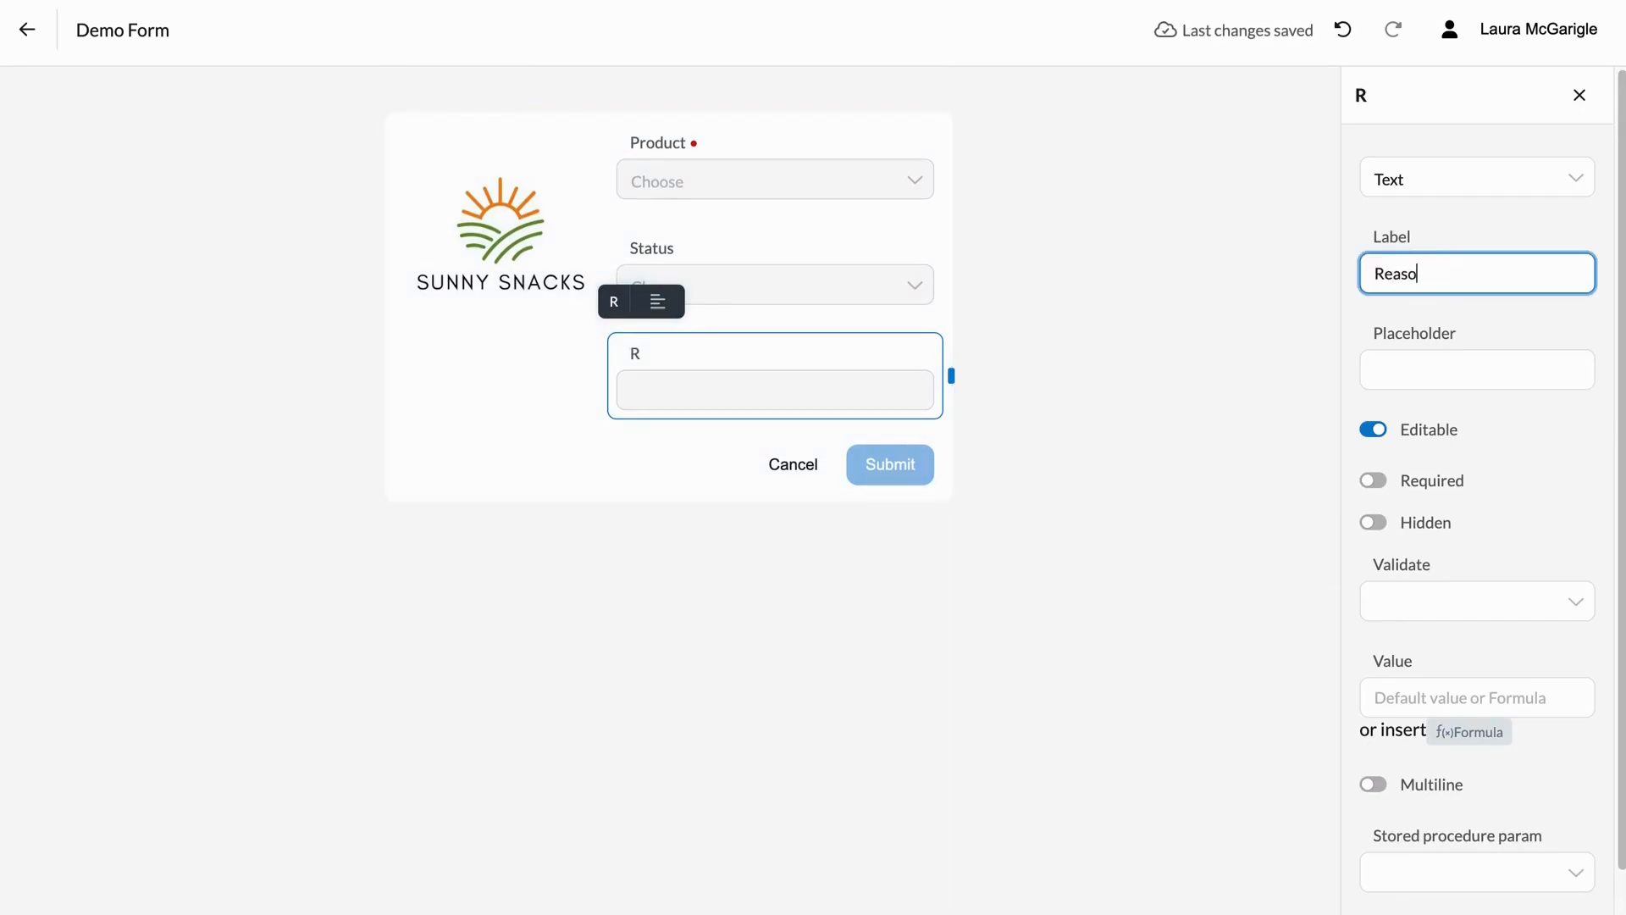
pyautogui.write('n')
pyautogui.click(1394, 535)
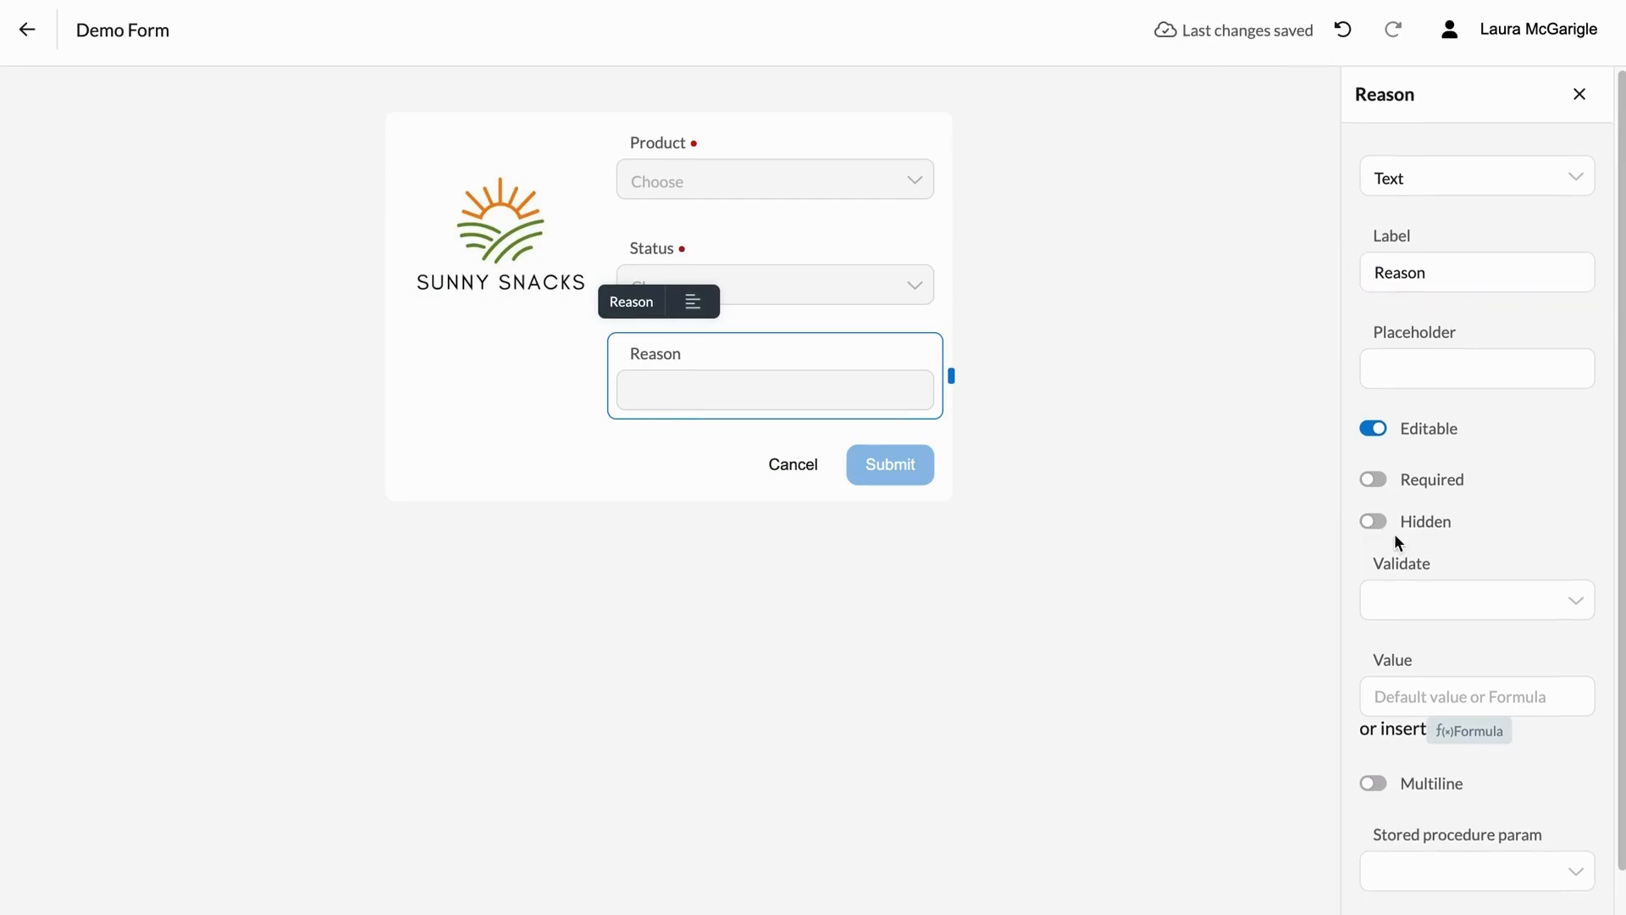
# Step: Make the Reason field multiline and set its number of rows to 4
pyautogui.scroll(-1, 1389, 627)
pyautogui.click(1374, 730)
pyautogui.click(1386, 806)
pyautogui.doubleClick(1392, 808)
pyautogui.write('4')
pyautogui.click(1530, 742)
# Step: Map the Reason field to the stored procedure parameter reason
pyautogui.scroll(-2, 1530, 746)
pyautogui.click(1452, 815)
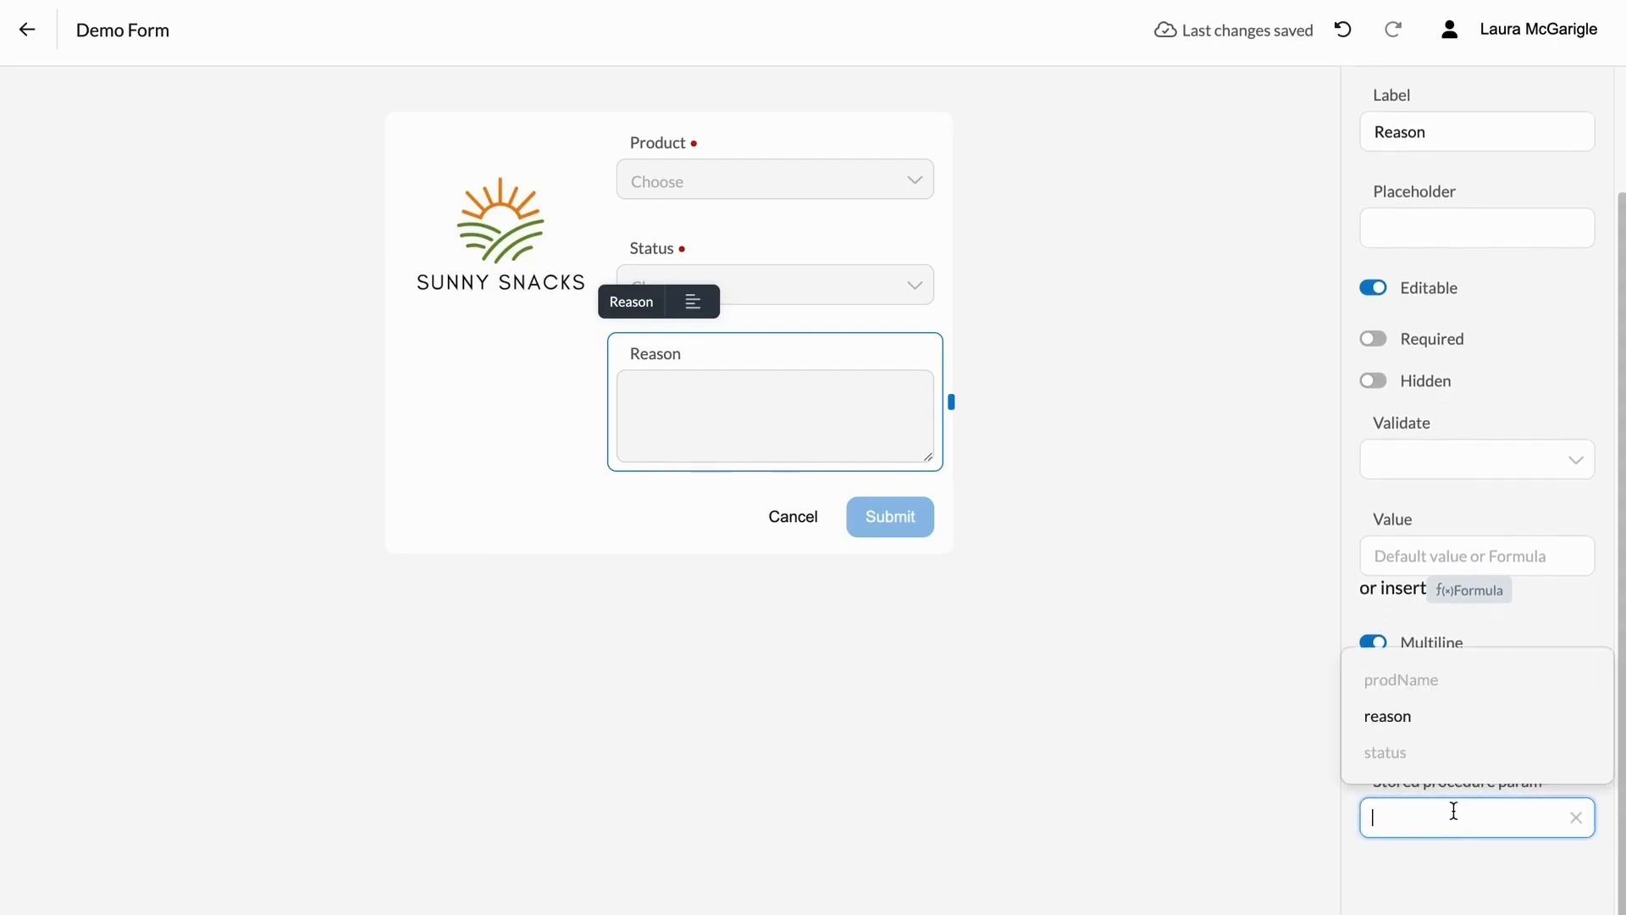
pyautogui.click(1429, 728)
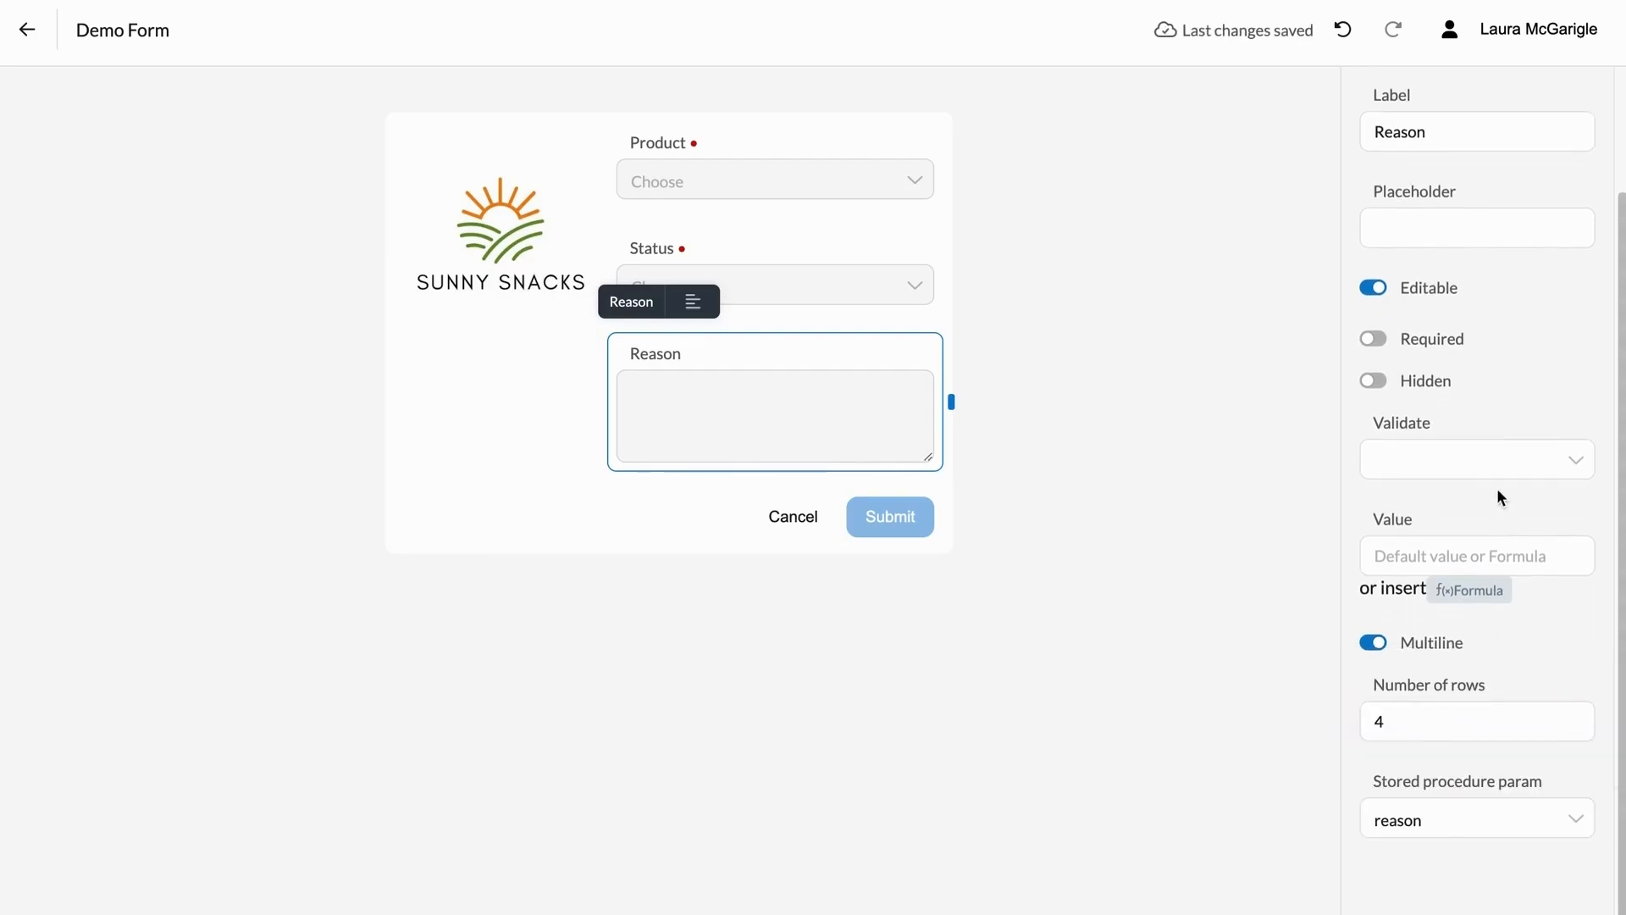
pyautogui.scroll(2, 1511, 399)
pyautogui.click(1579, 96)
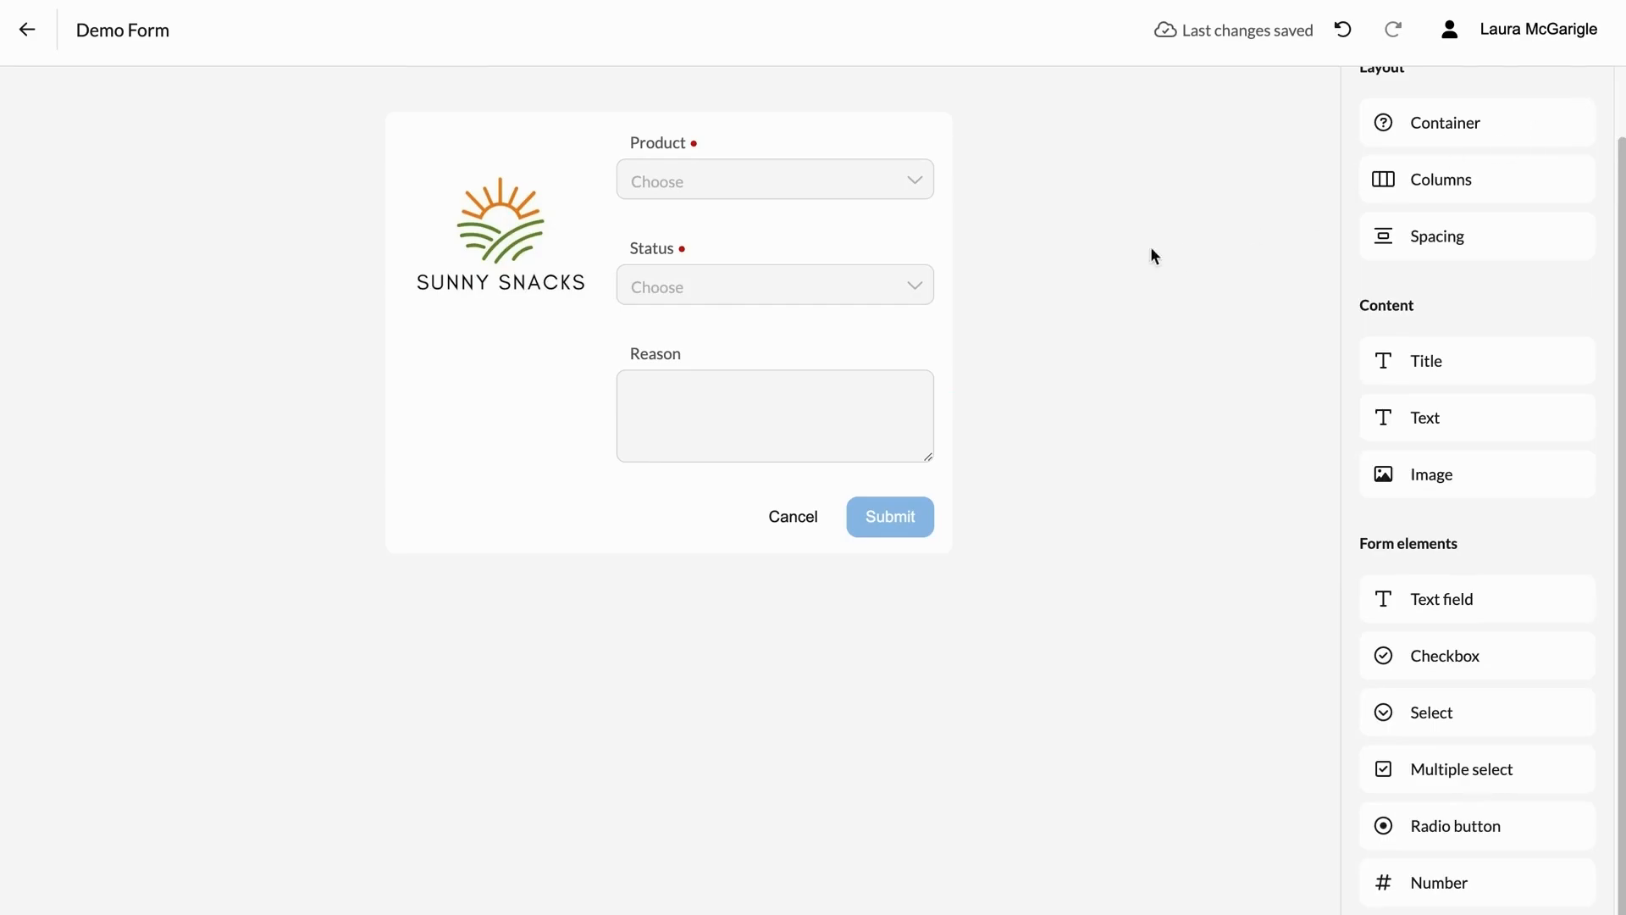
# Step: Widen the whole form on the canvas by stretching its outer edge
pyautogui.moveTo(948, 307); pyautogui.dragTo(1047, 310)
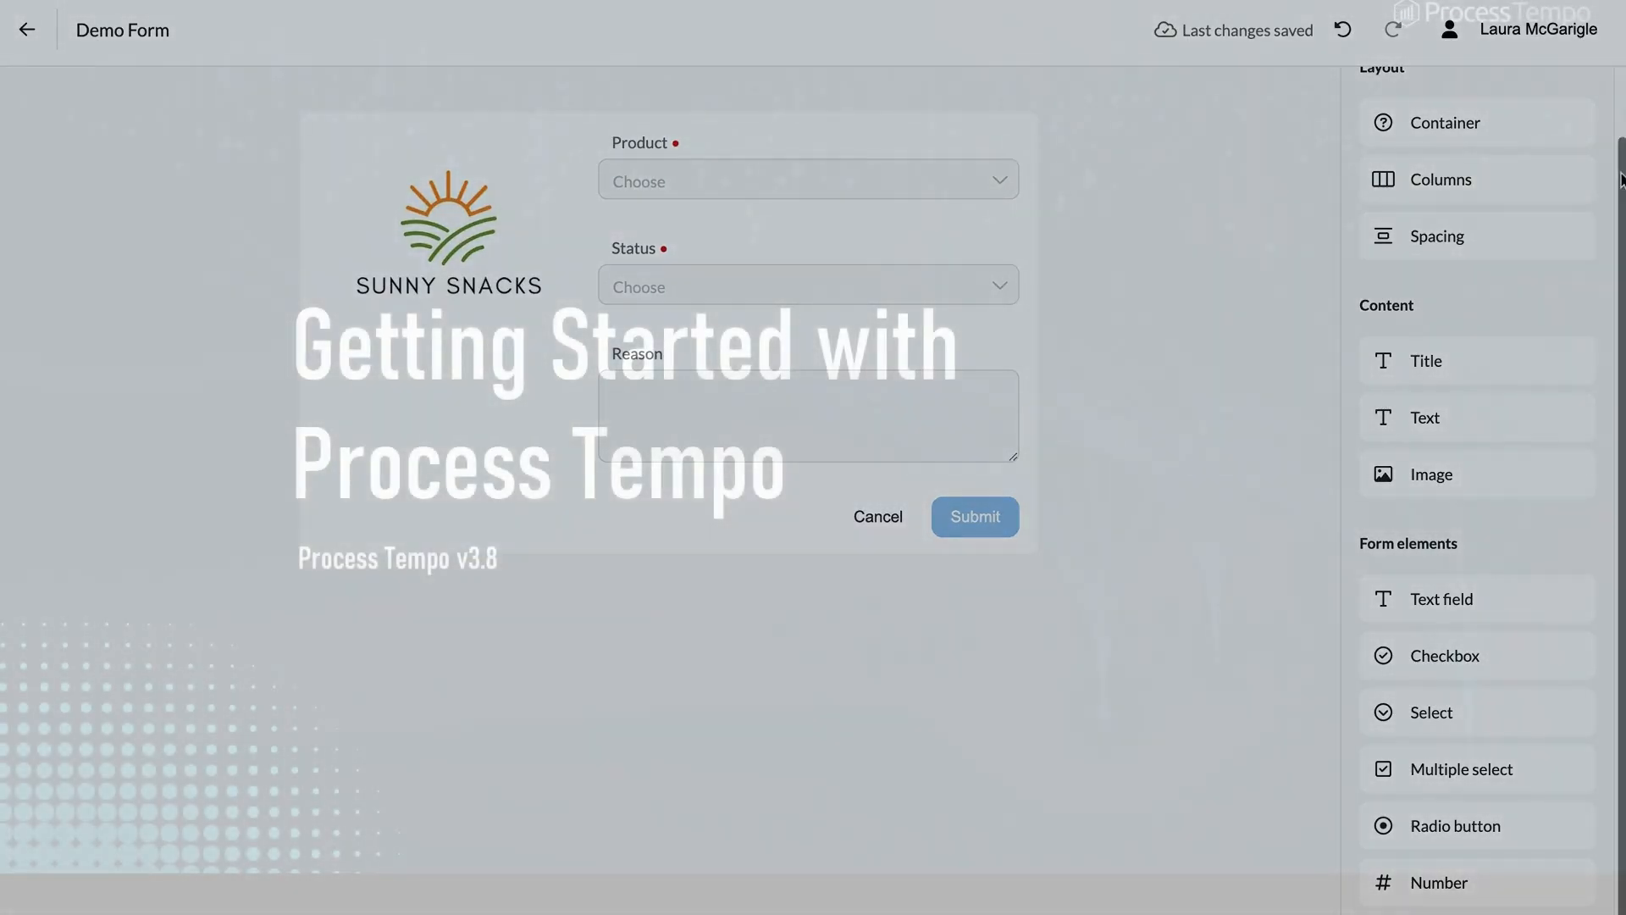
pyautogui.moveTo(1619, 170); pyautogui.dragTo(1619, 106)
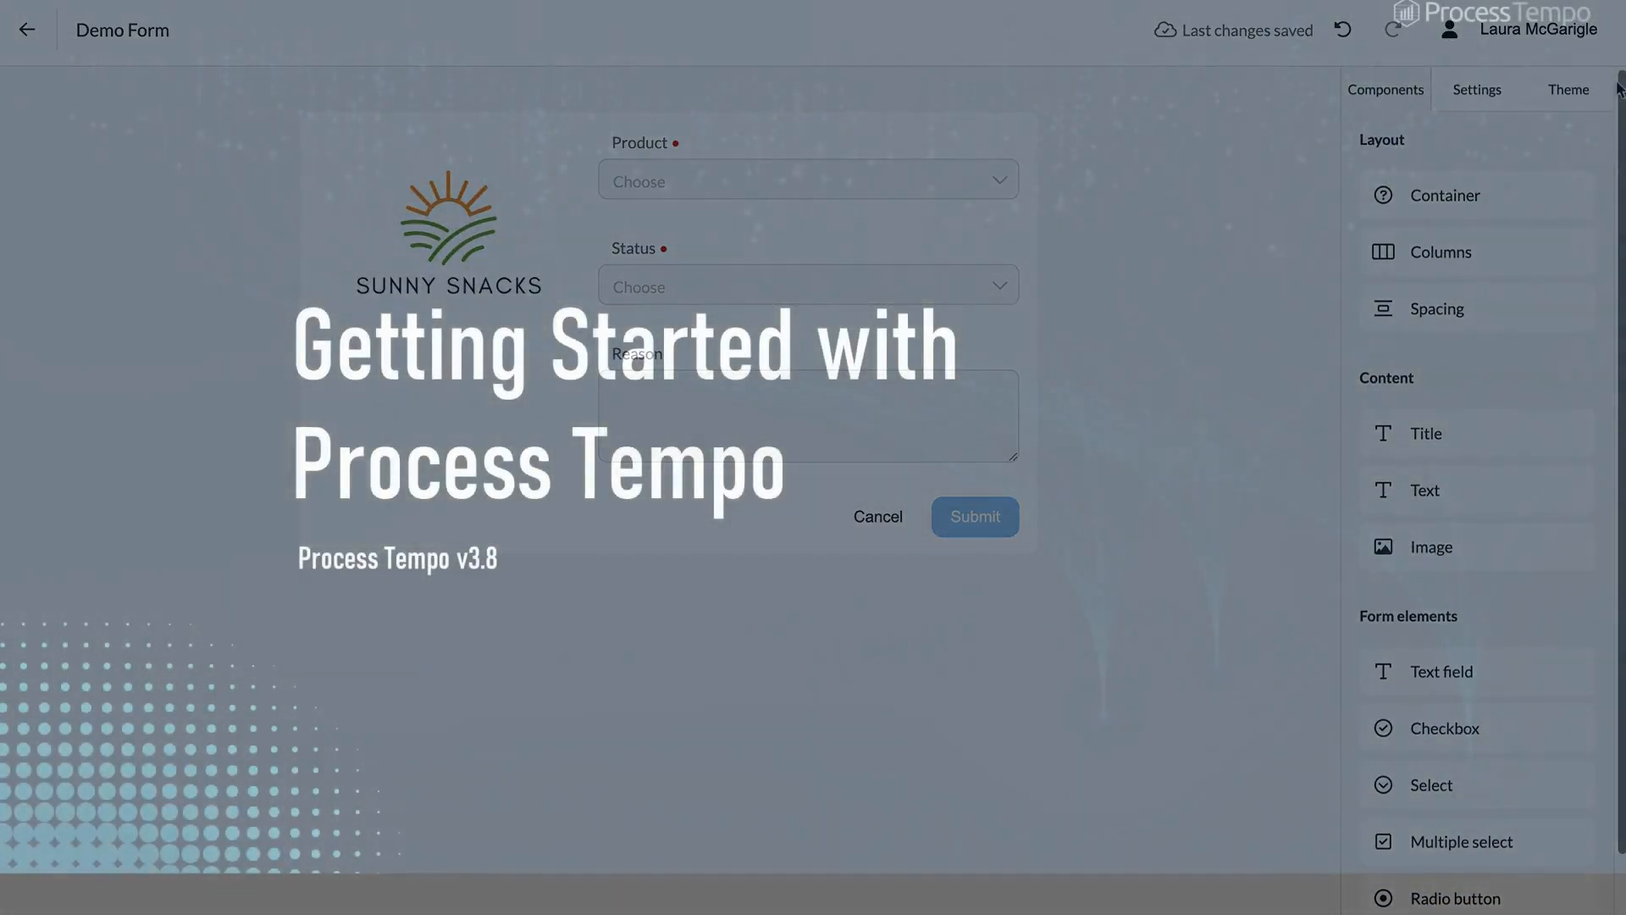